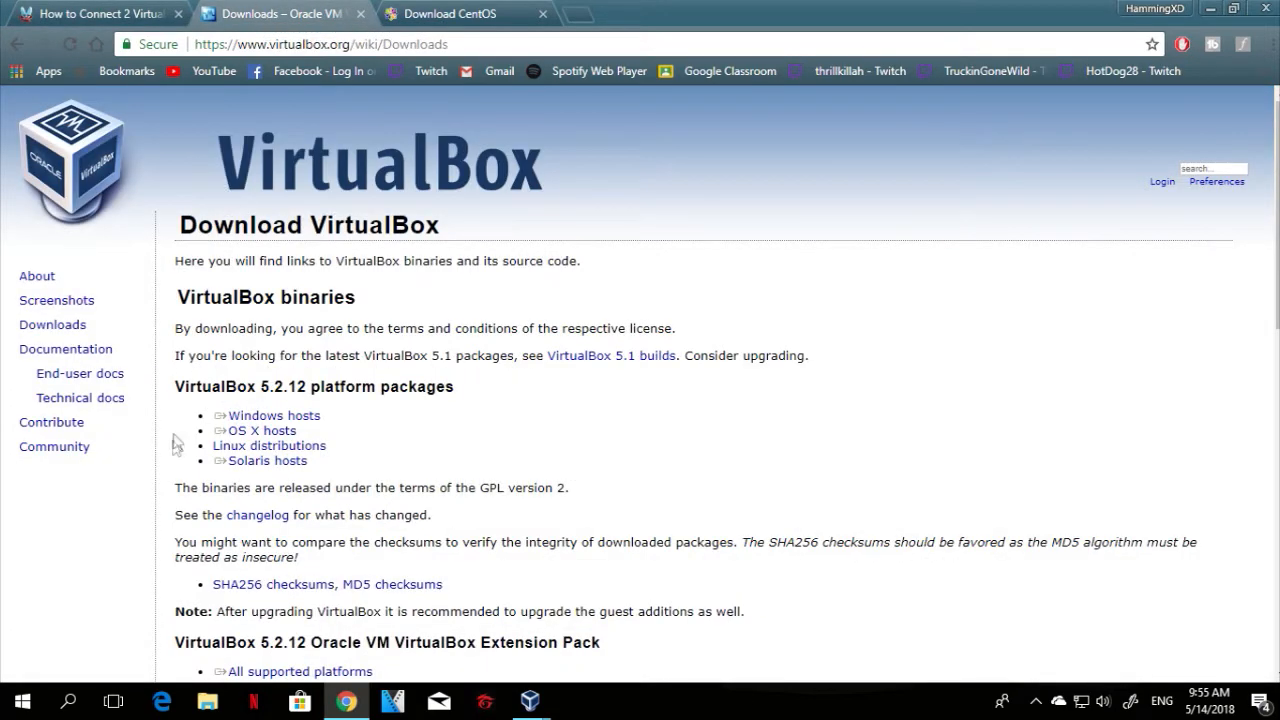
Look at the VirtualBox package for Windows hosts and the Minimal ISO option on the CentOS download page
click(273, 415)
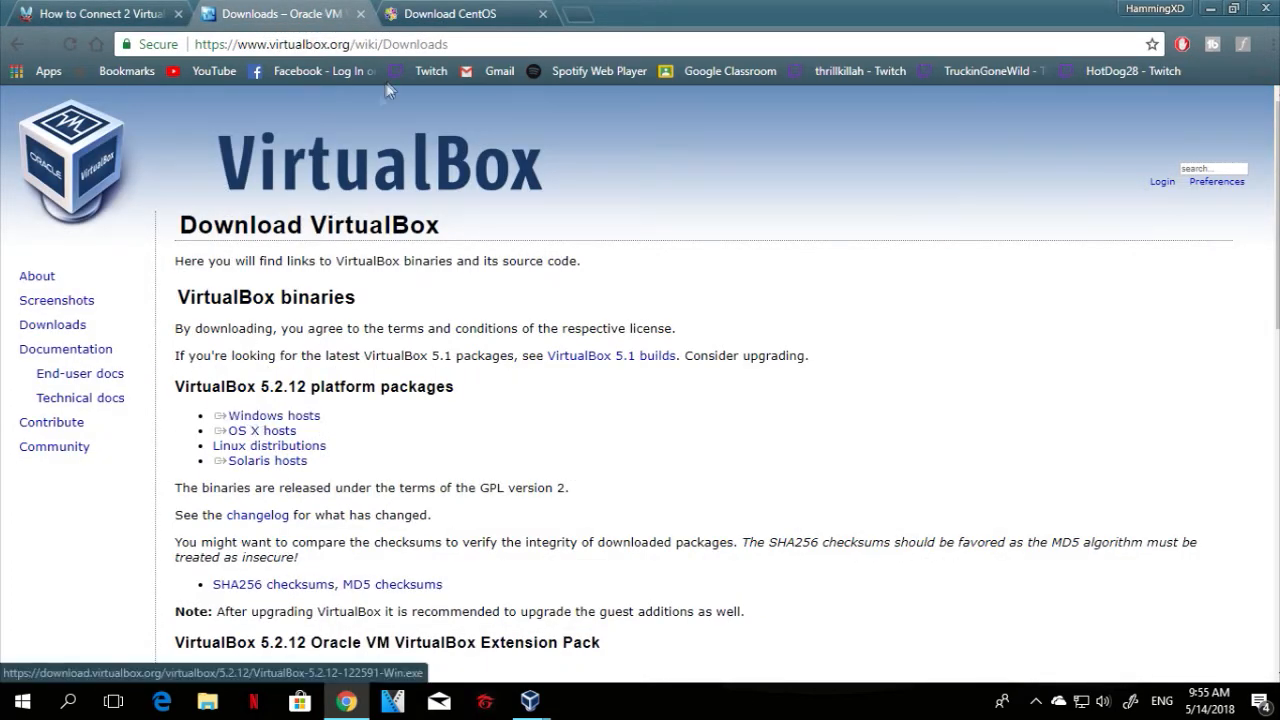
click(432, 10)
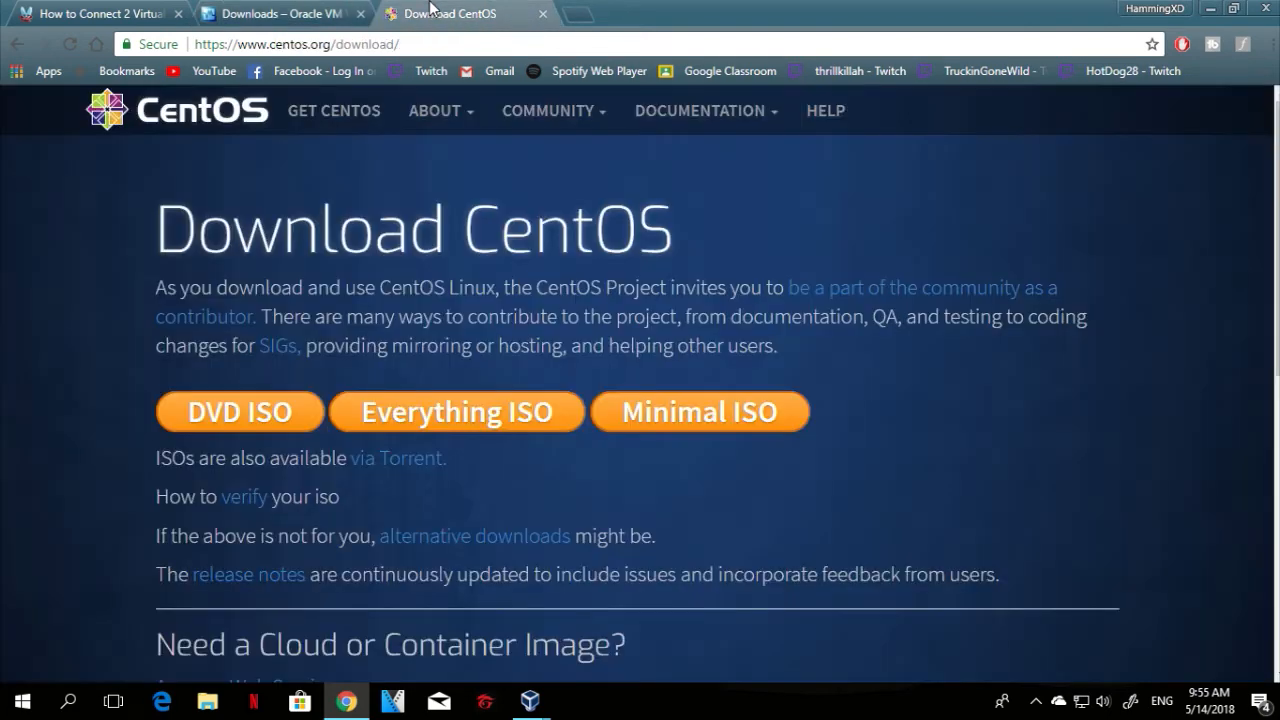
click(705, 416)
Minimize the browser and switch to the Oracle VM VirtualBox Manager window that lists only the UbuntuM machine
click(1209, 8)
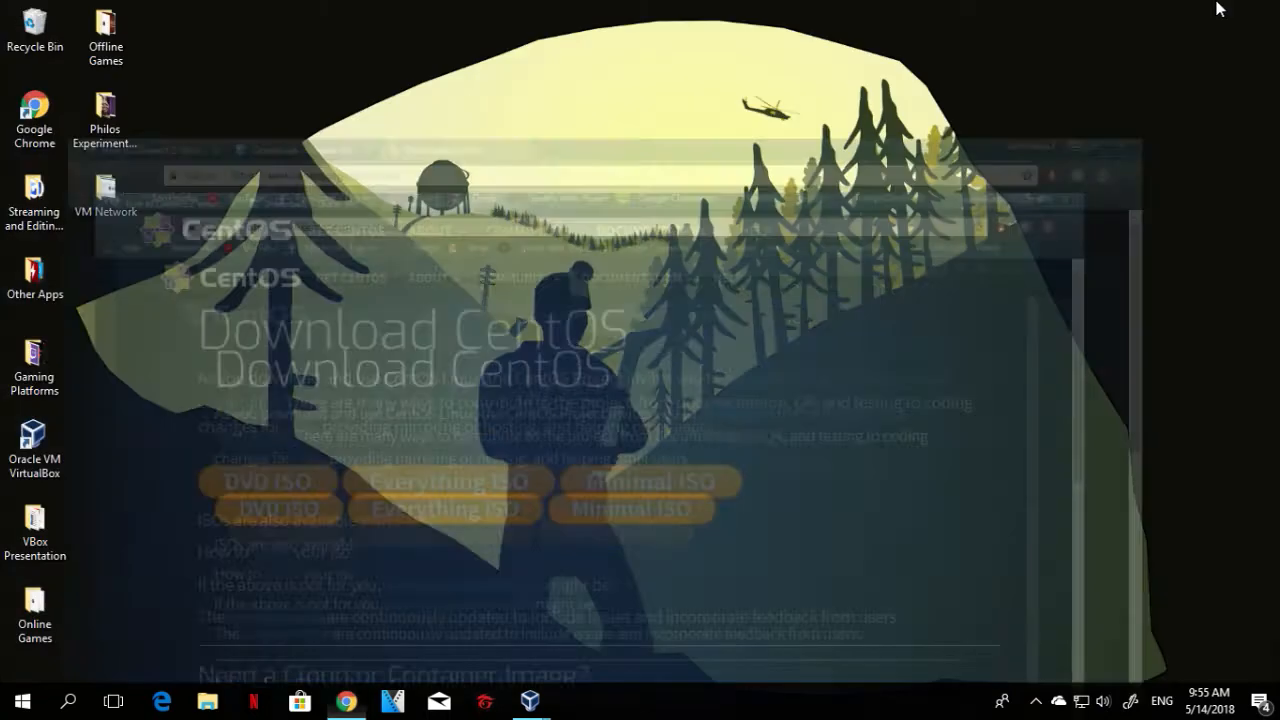
double_click(33, 445)
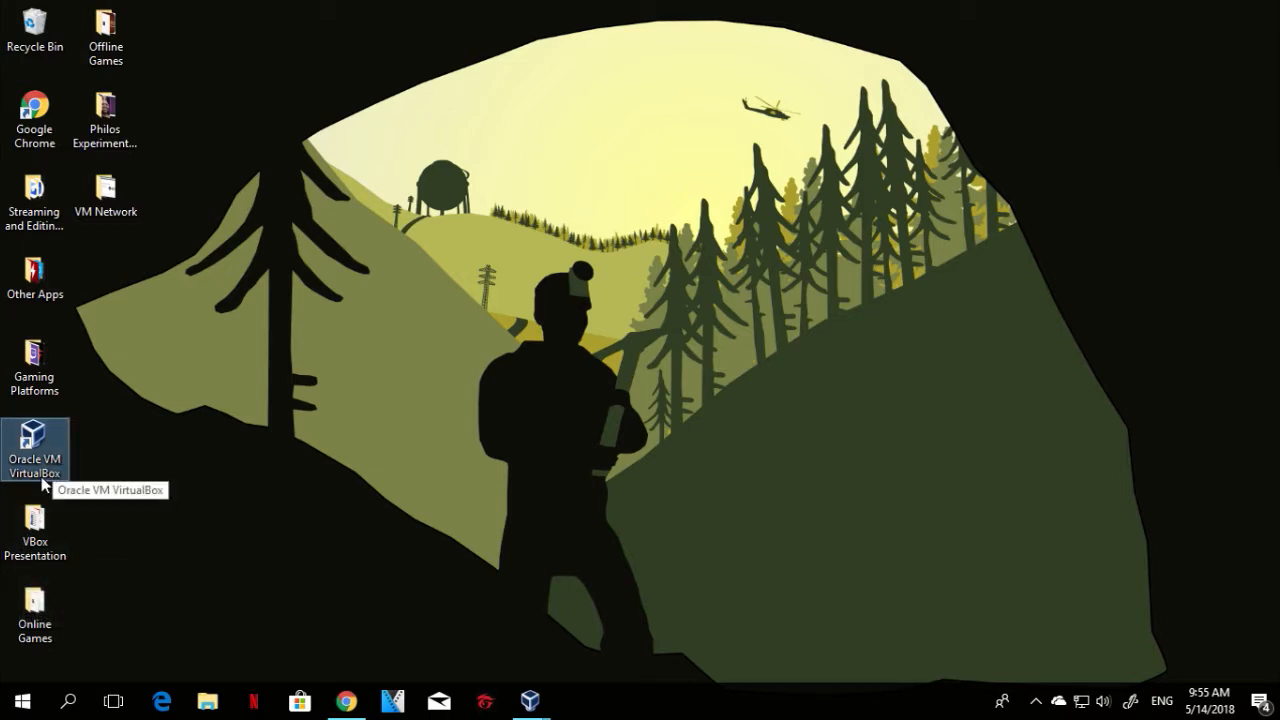
mouse_move(529, 697)
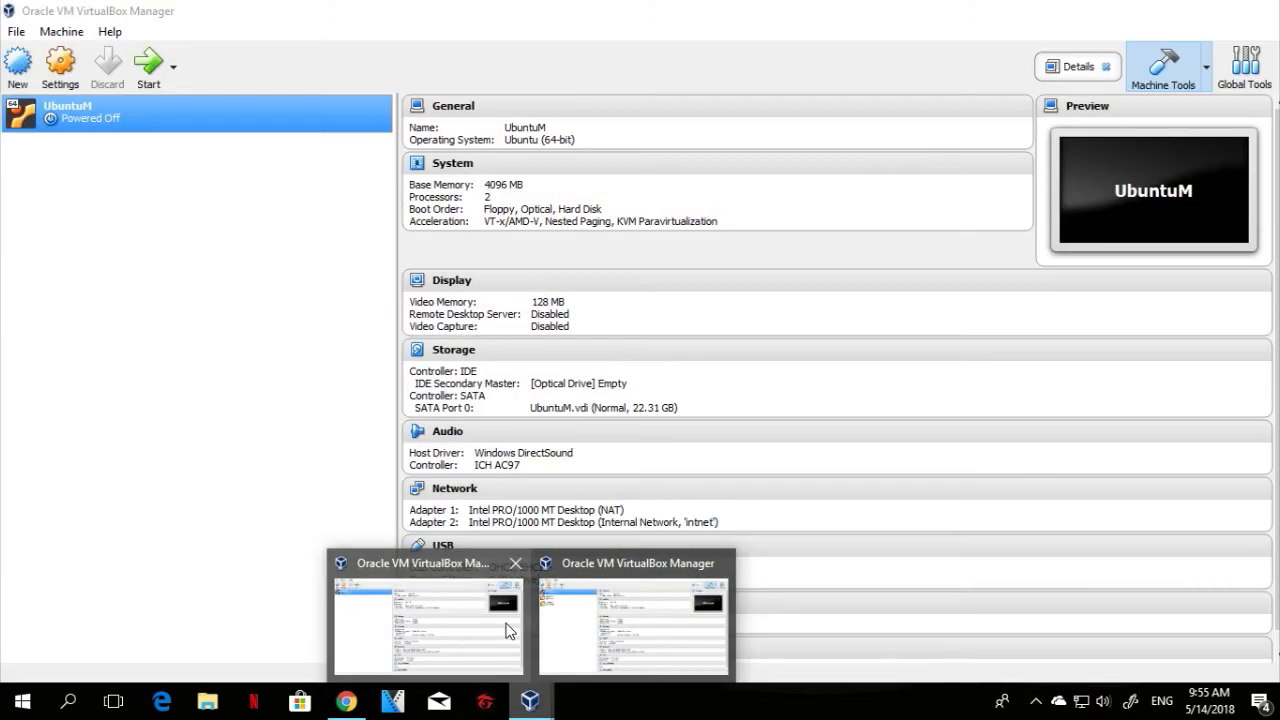
click(508, 628)
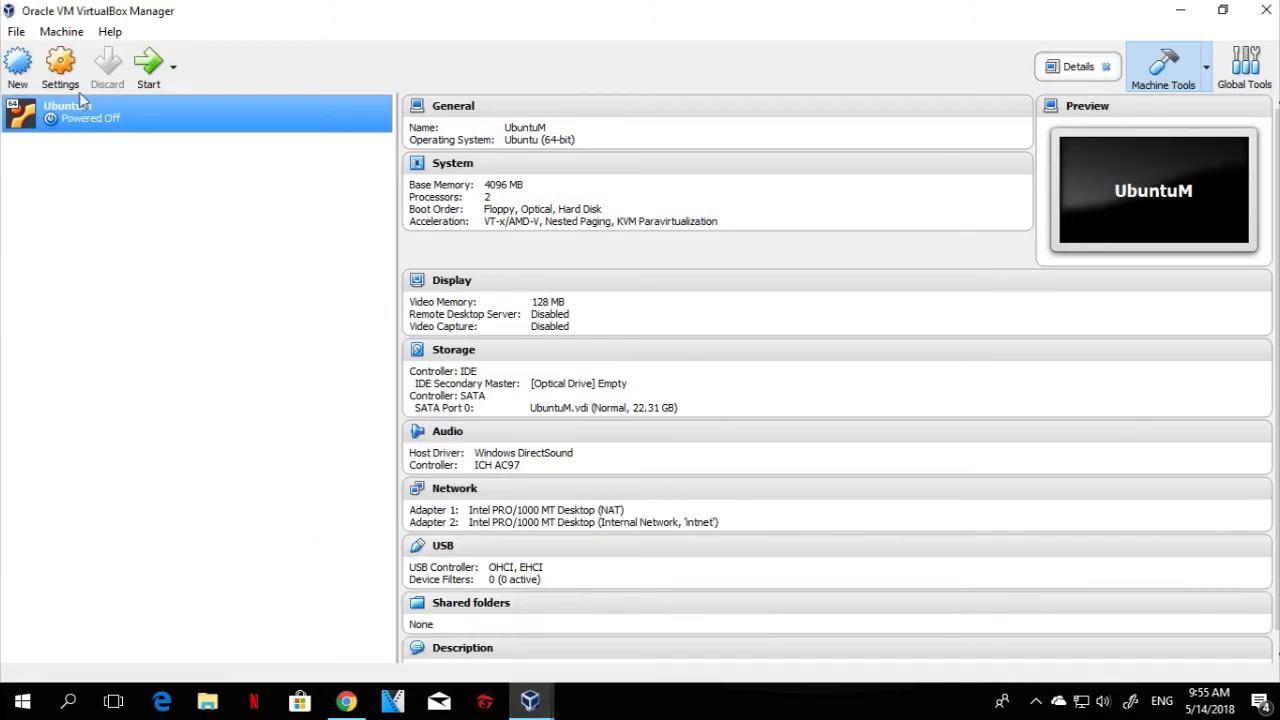
Start a new virtual machine named CentOS-1 with type Linux and version Other Linux (64-bit)
click(23, 70)
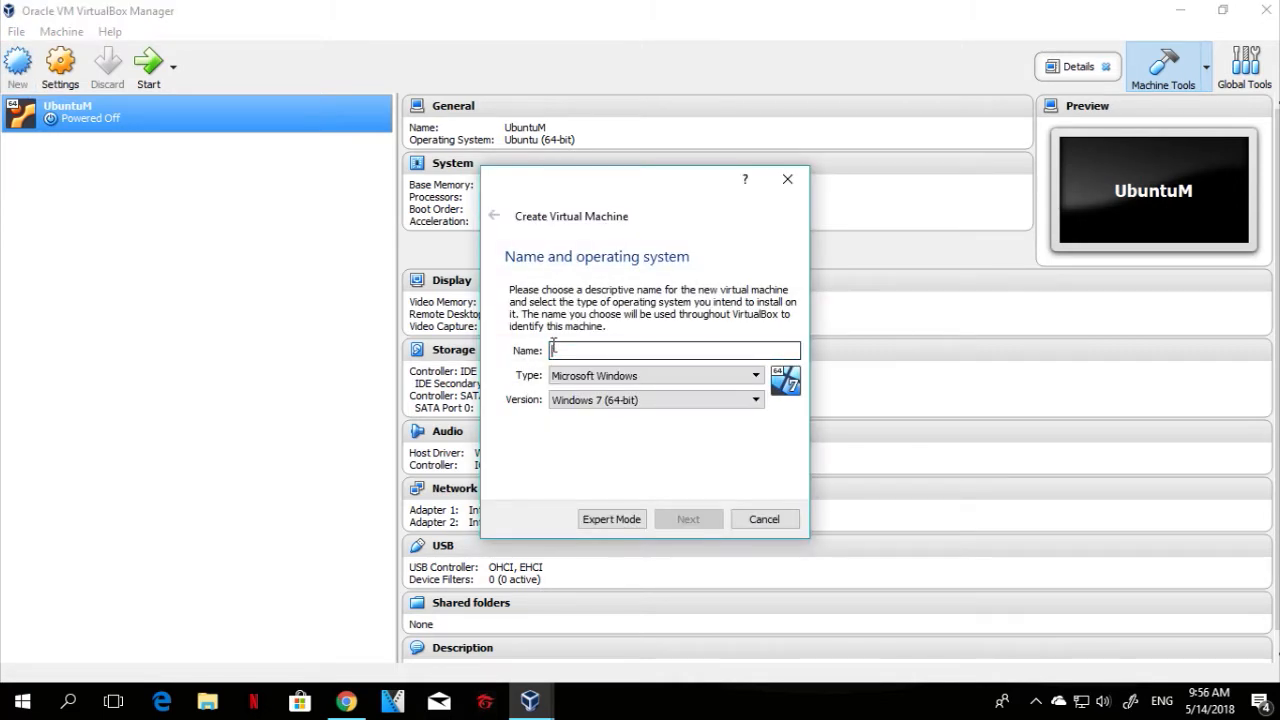
text(CentOS-1)
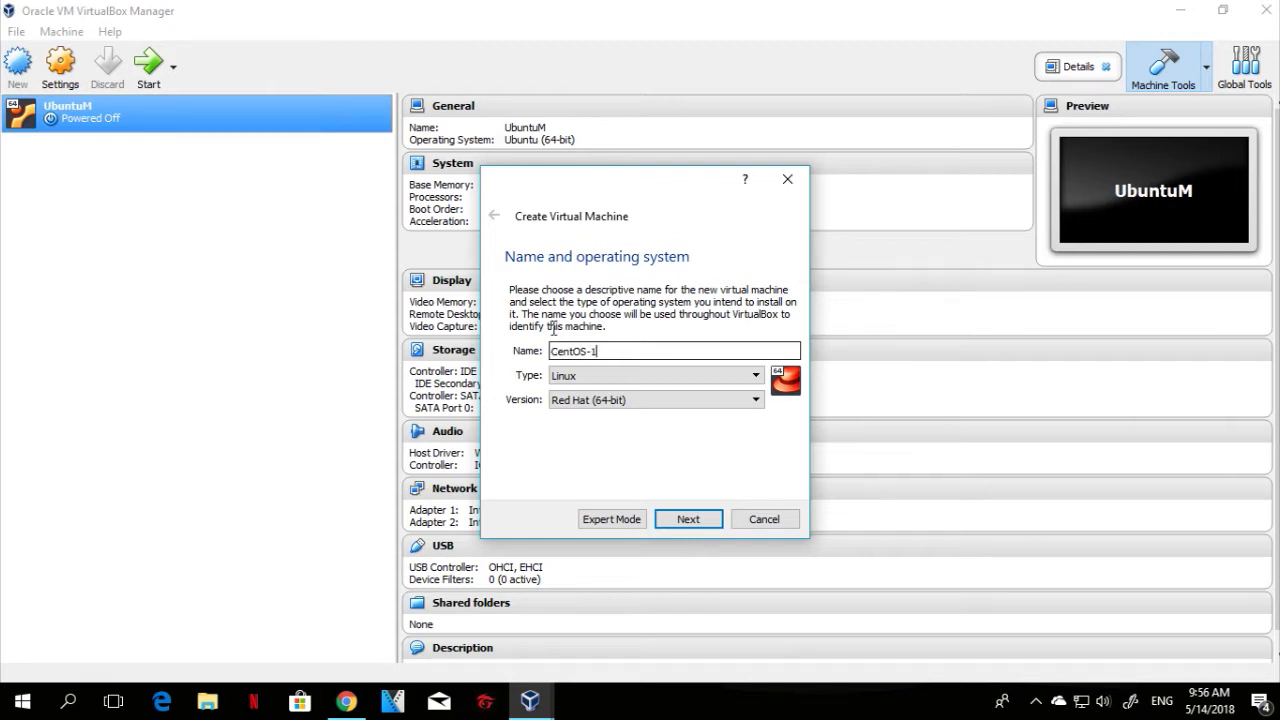
click(595, 400)
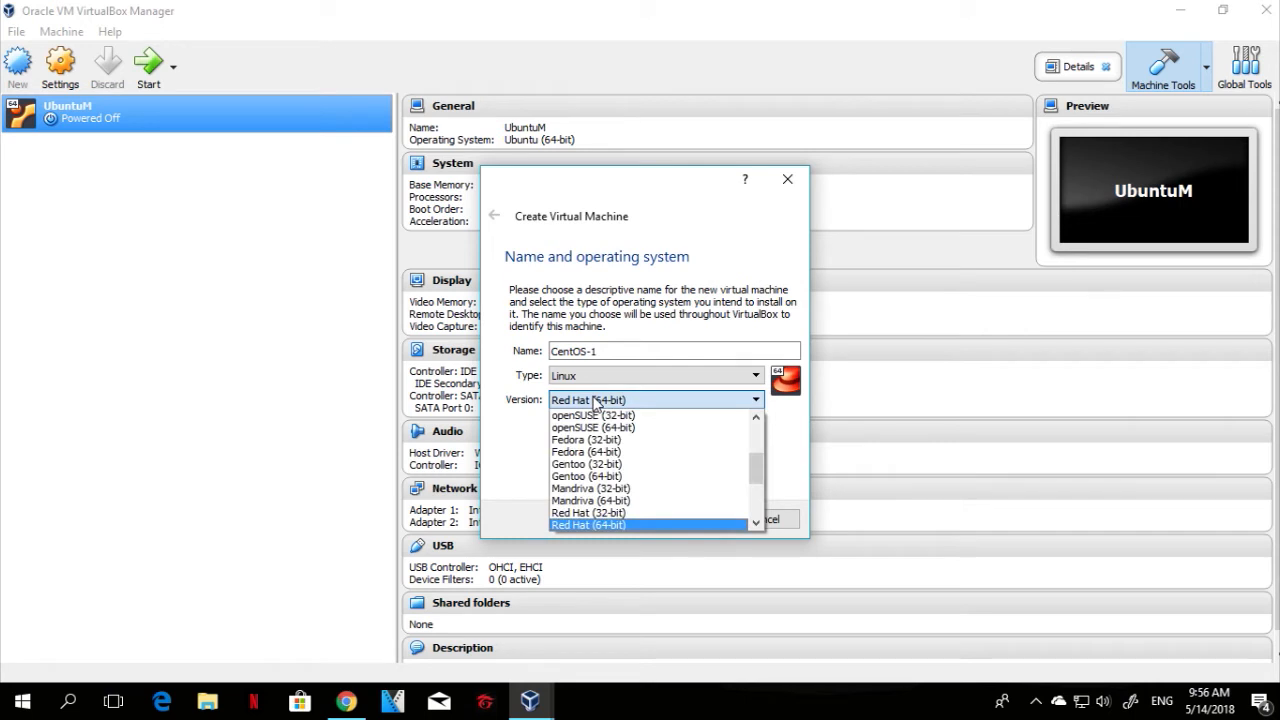
scroll(615, 480, down, 3)
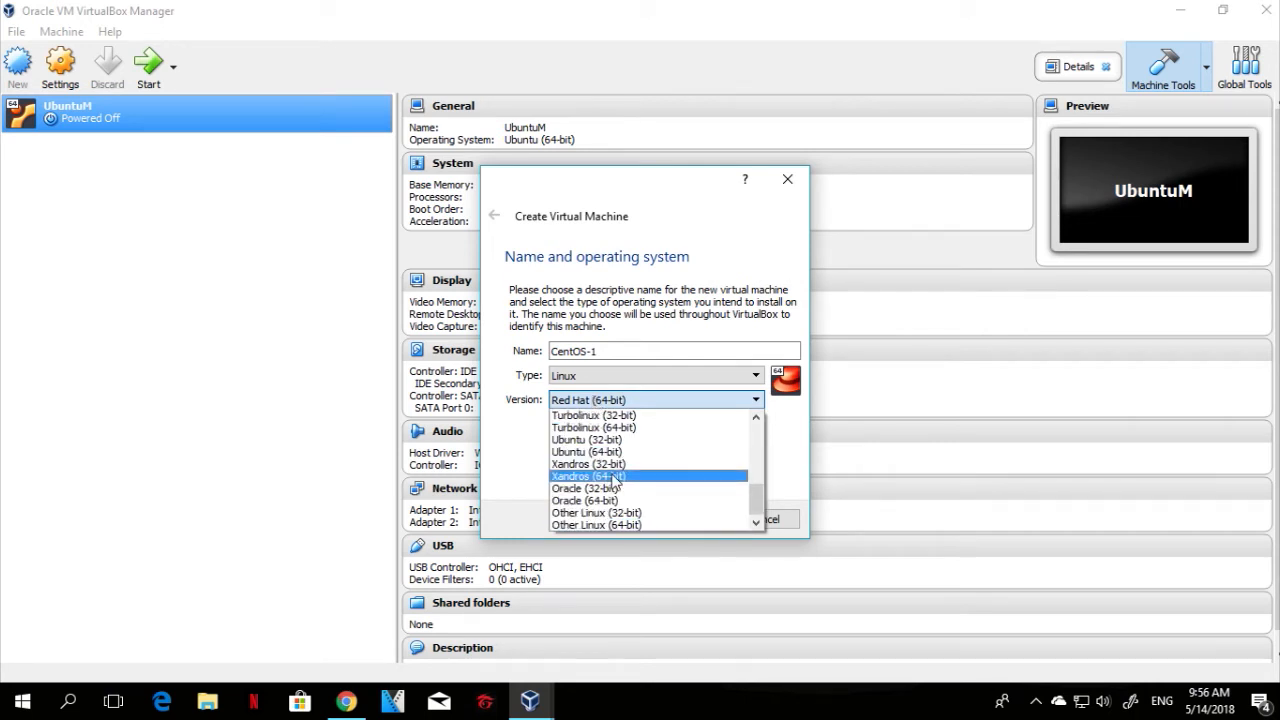
click(612, 525)
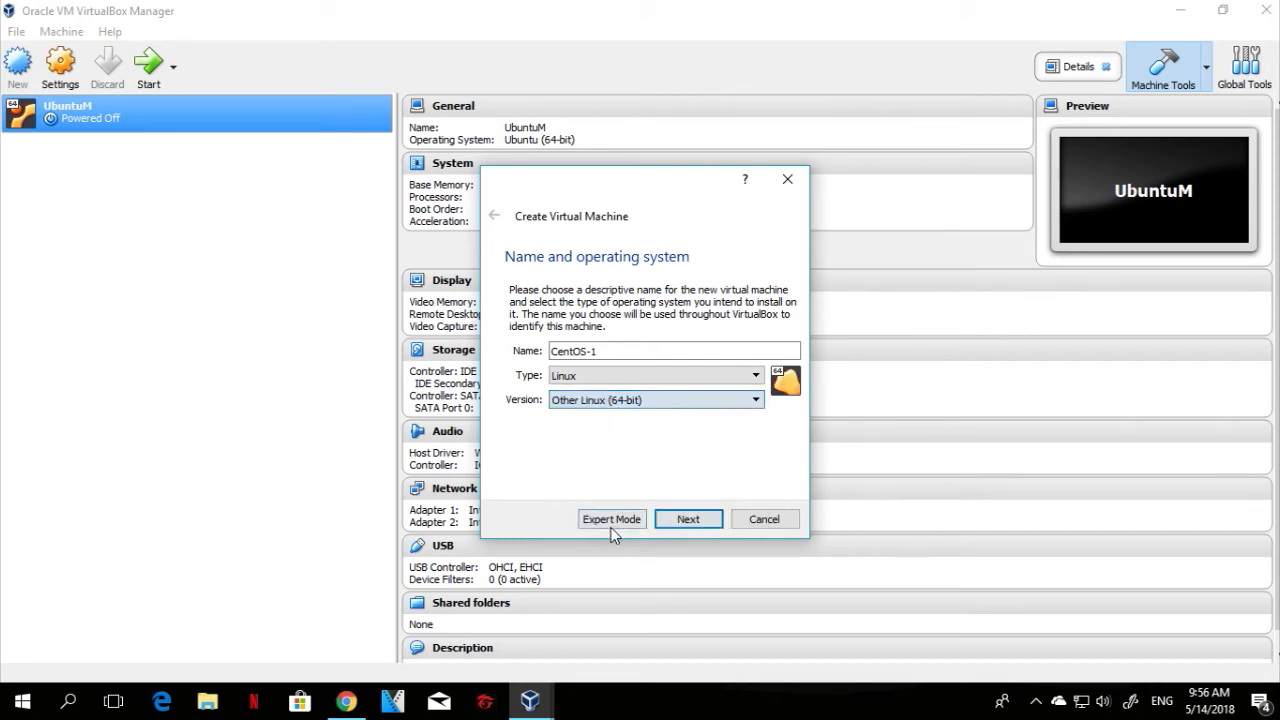
click(677, 521)
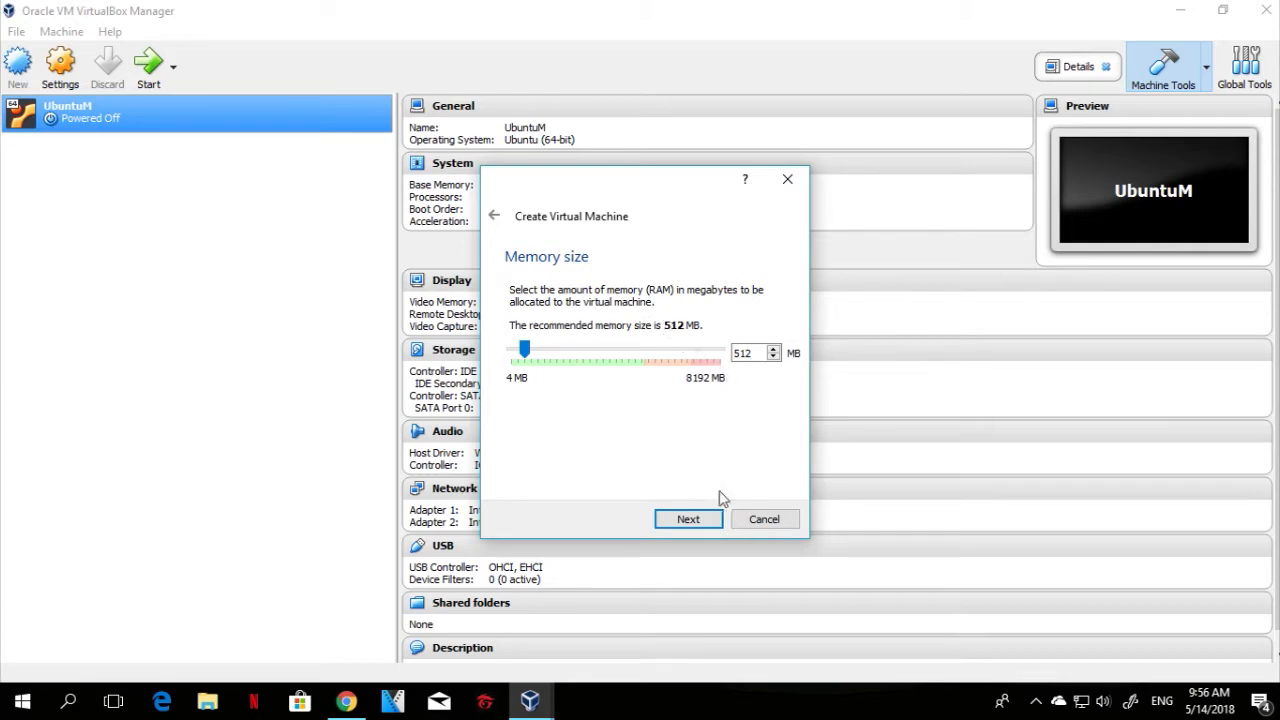
Accept 512 MB of memory for CentOS-1 and create a dynamically allocated 8.00 GB VDI hard disk named CentOS-1
click(707, 527)
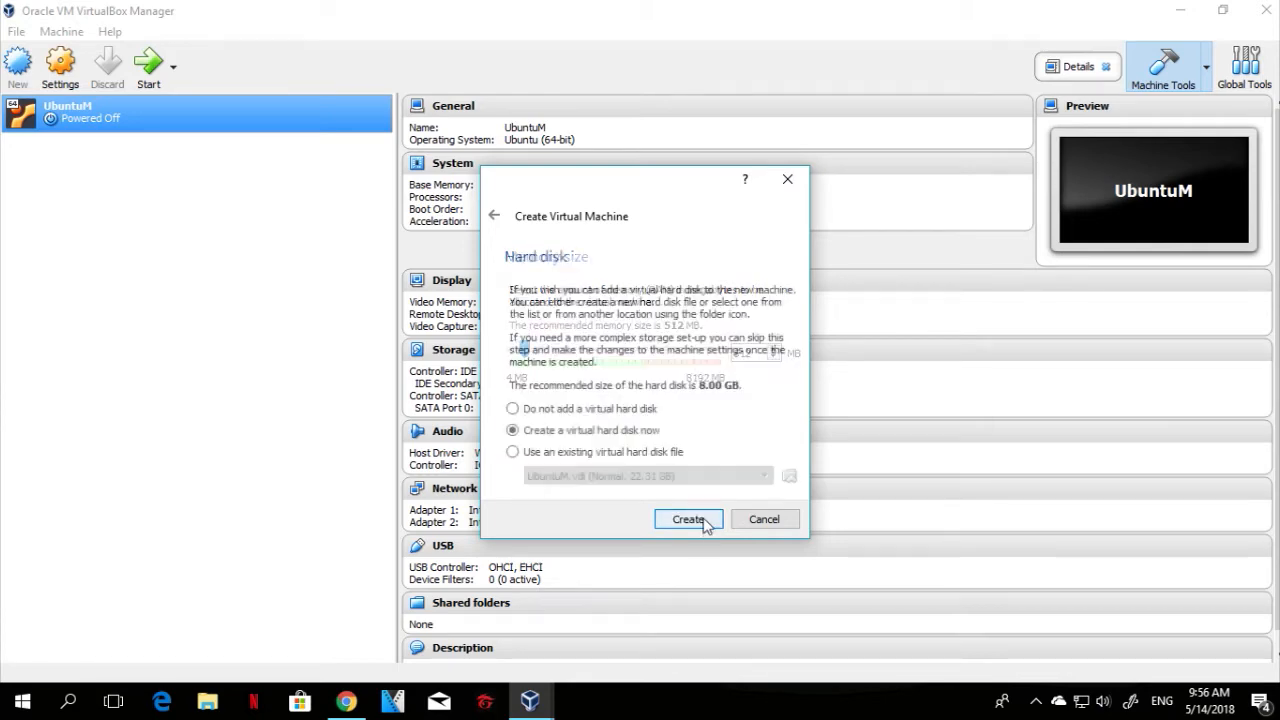
click(705, 523)
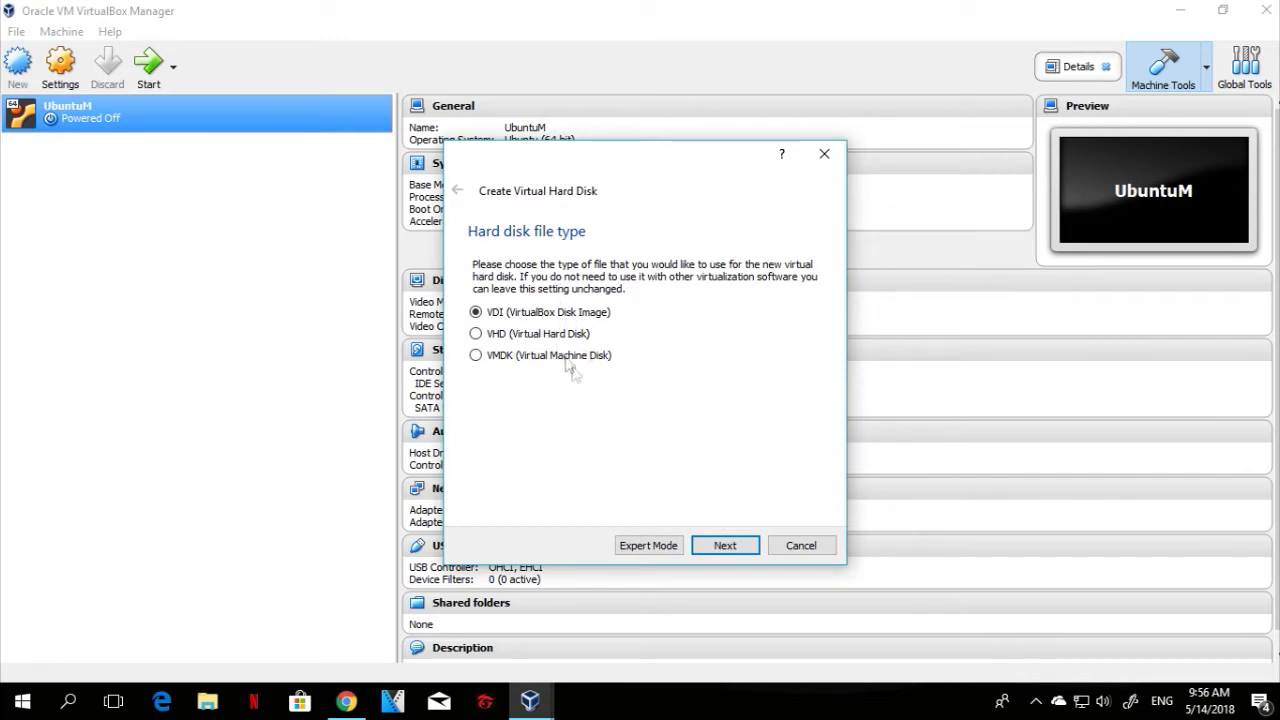
click(723, 548)
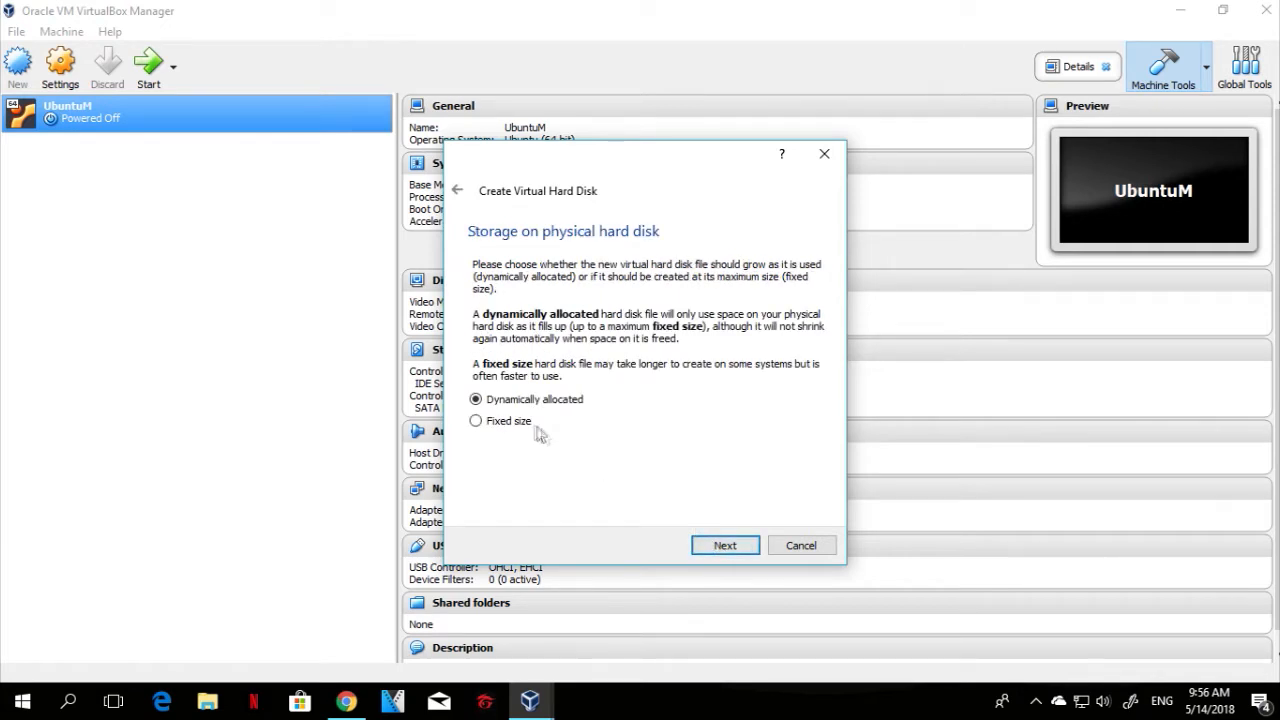
click(751, 555)
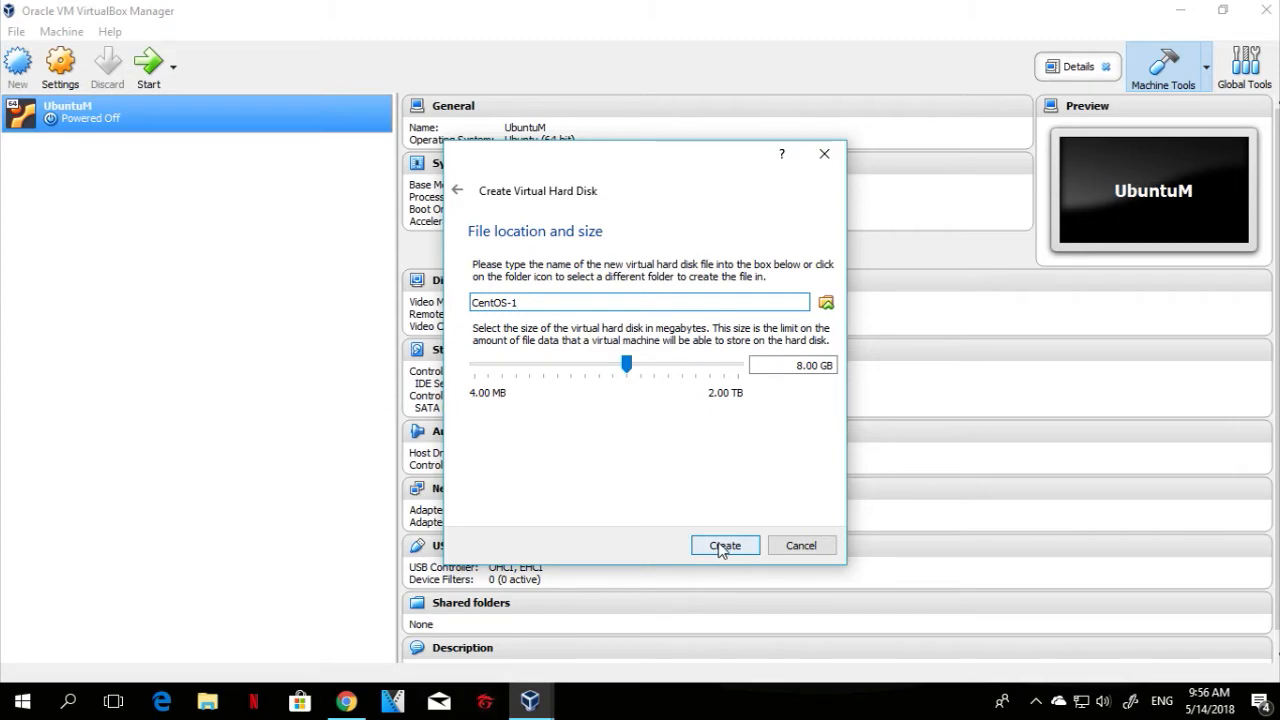
click(723, 546)
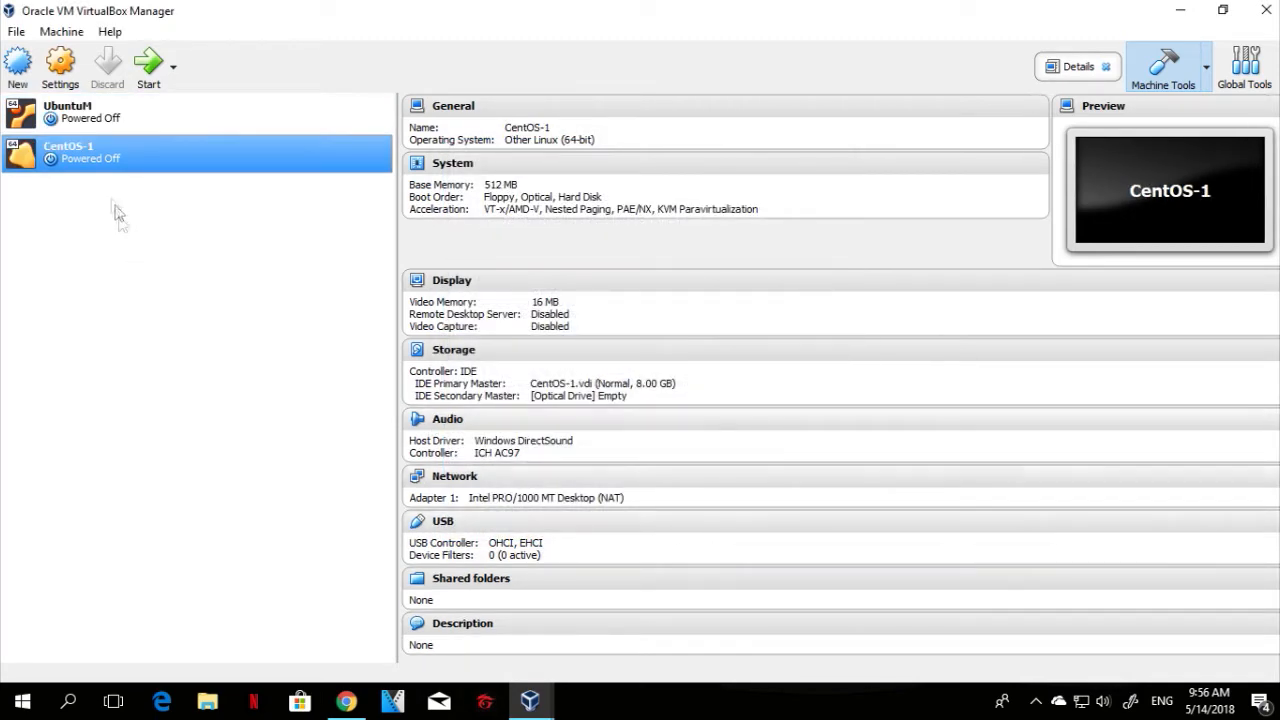
Clone the CentOS-1 machine as a full clone named CentOS-2, without reinitializing the MAC addresses
right_click(95, 149)
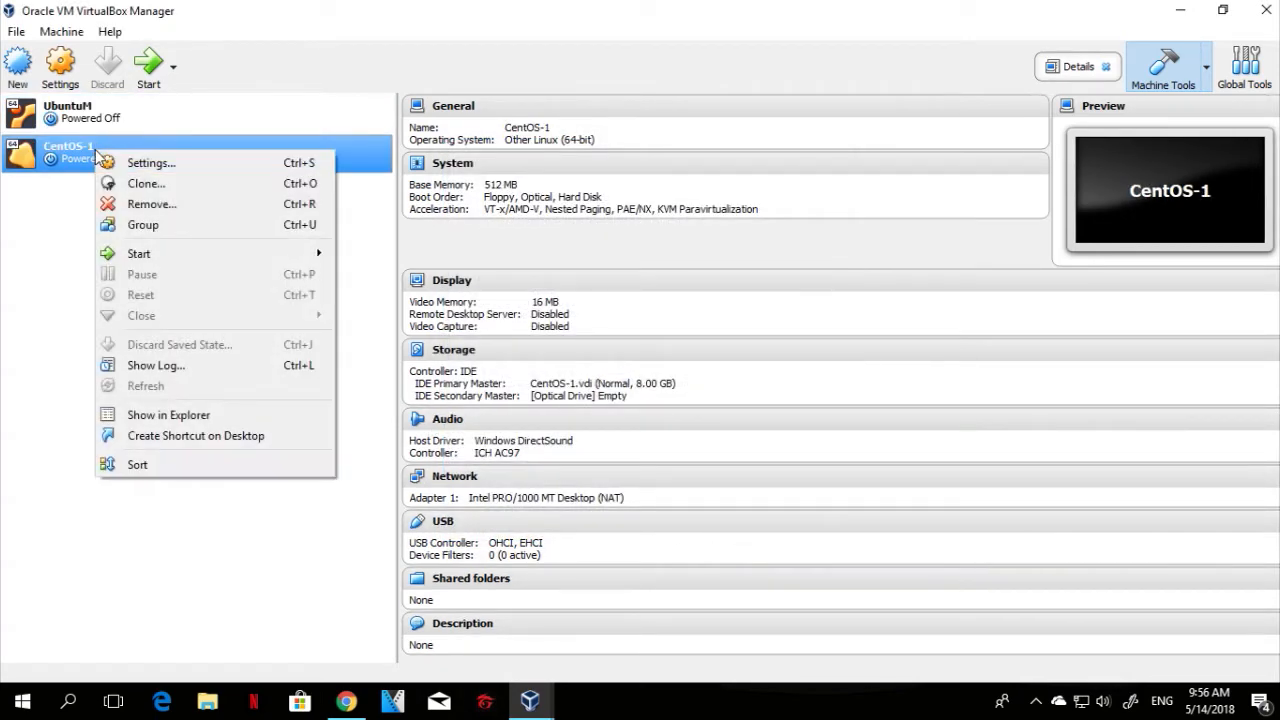
click(50, 220)
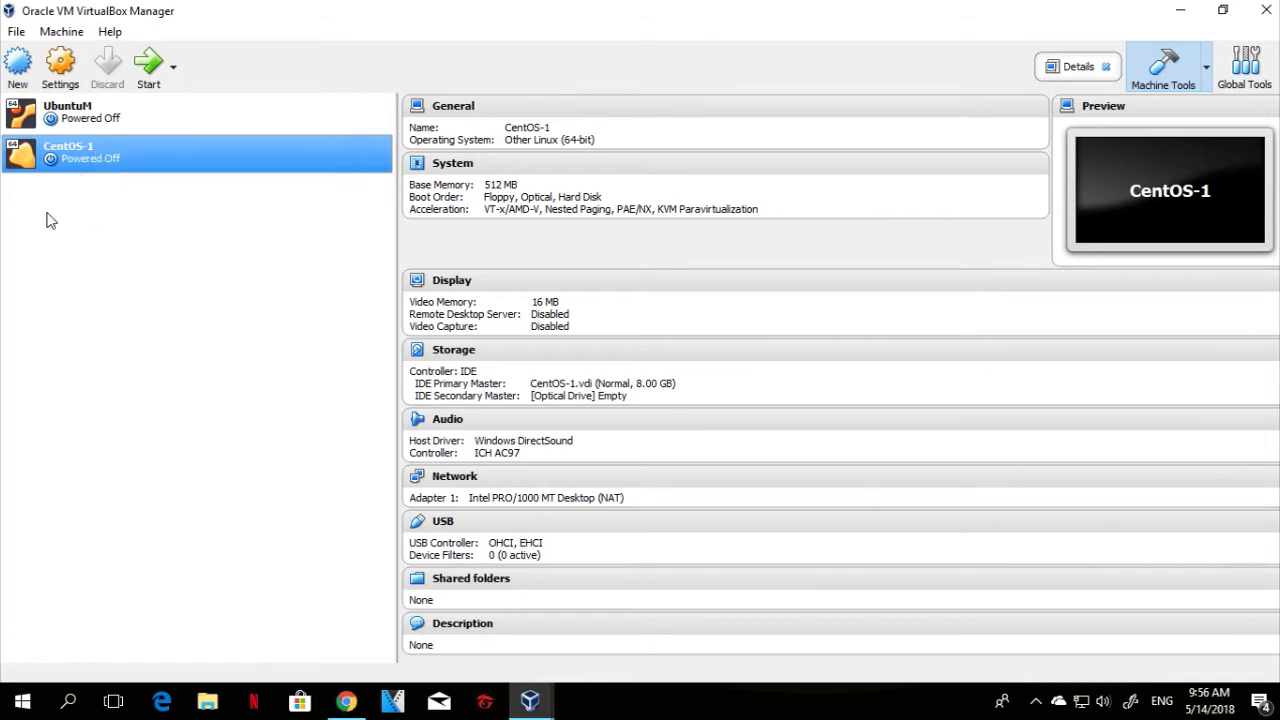
right_click(68, 157)
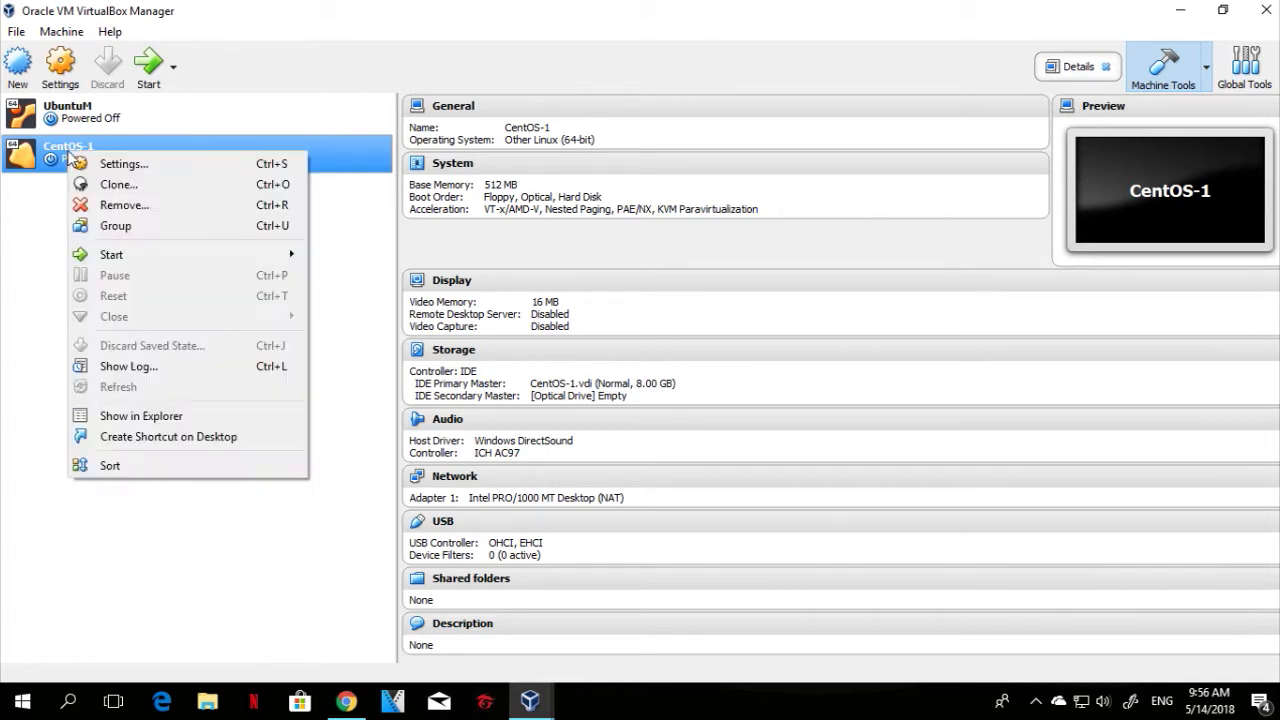
click(119, 186)
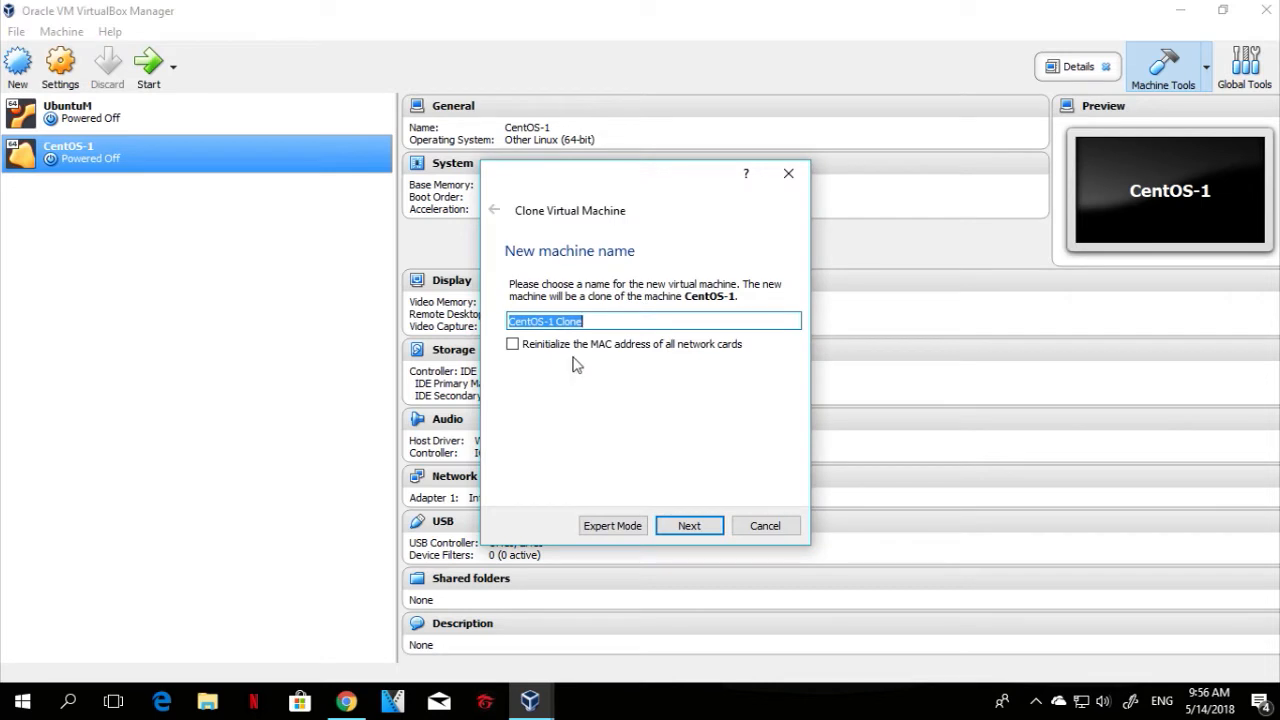
text(C)
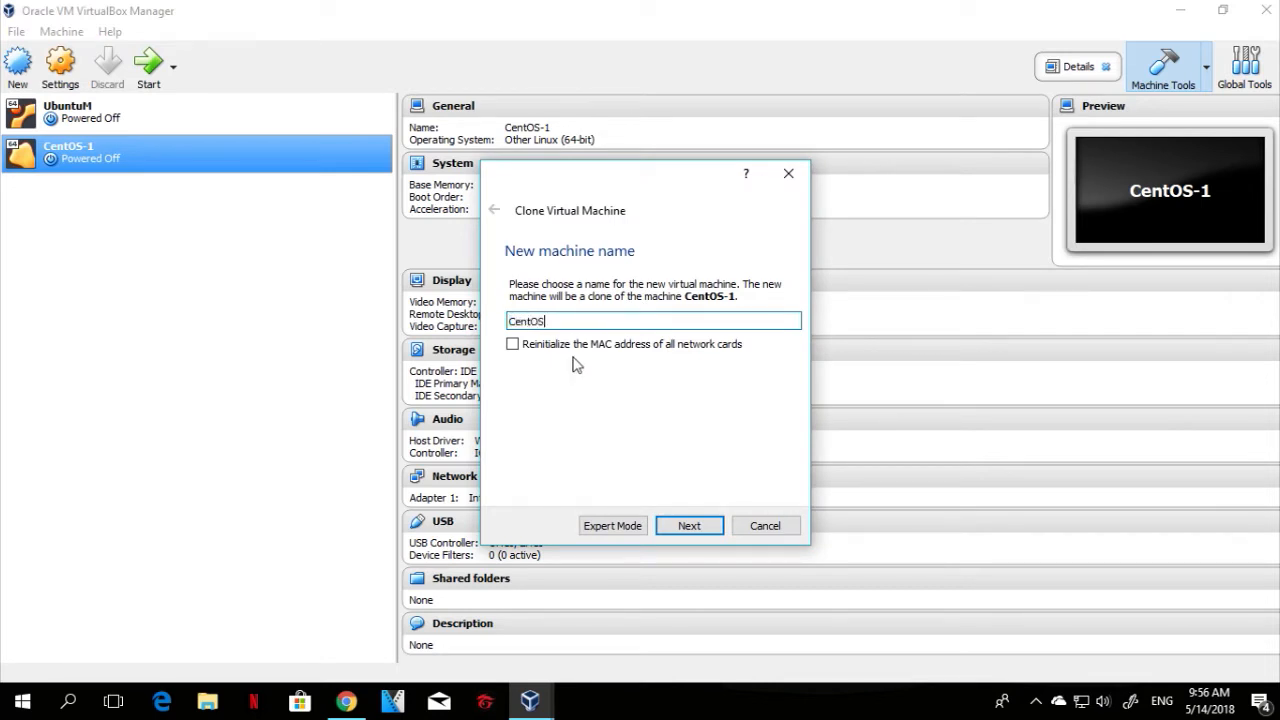
click(688, 526)
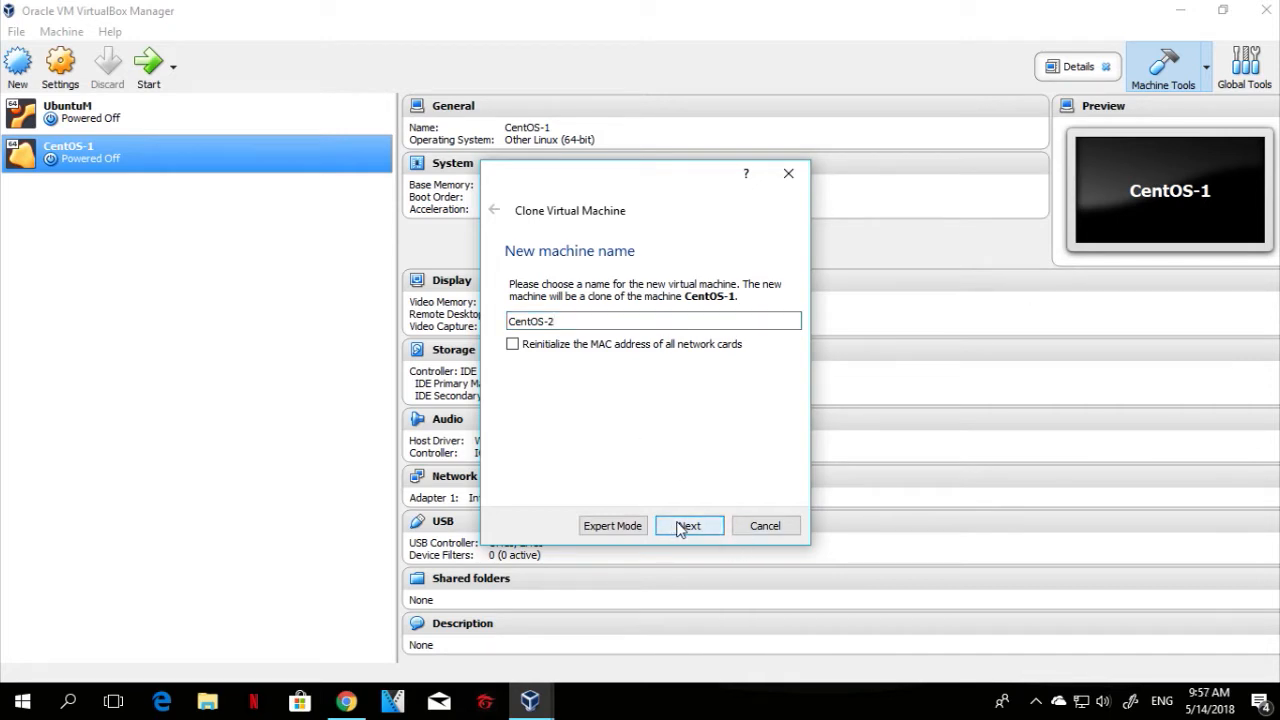
click(688, 526)
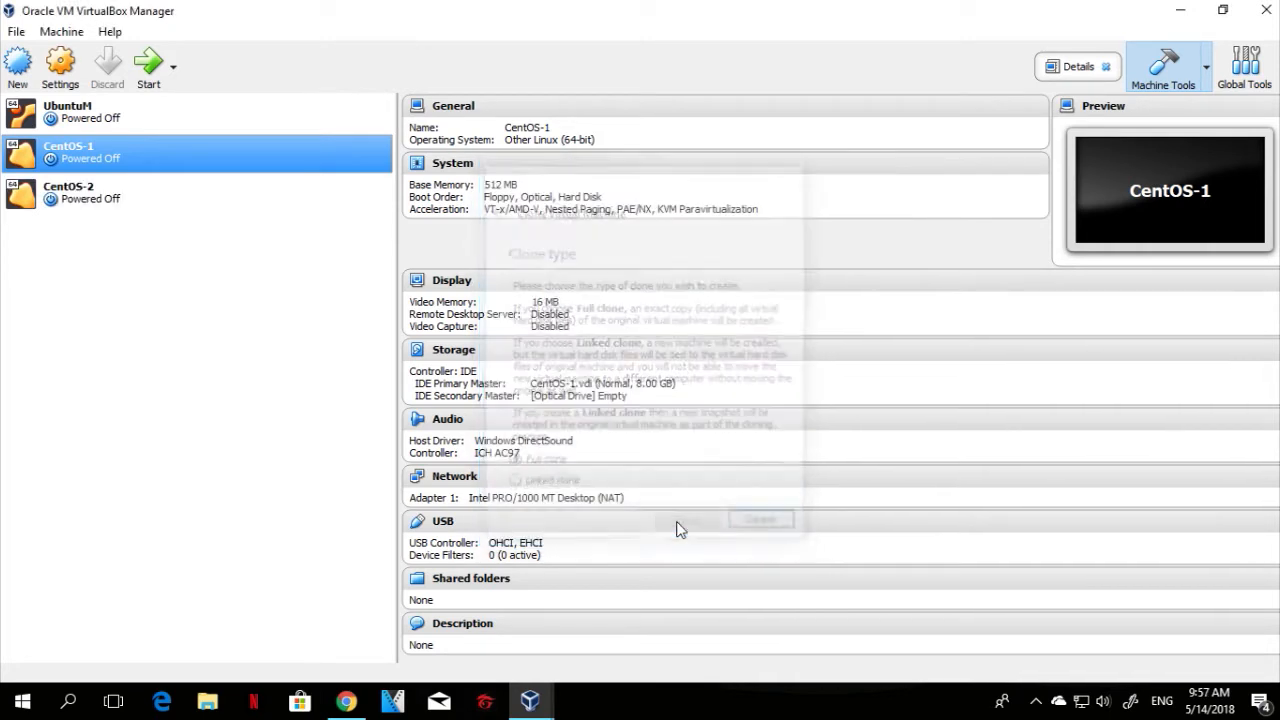
Set the video memory of the CentOS-1 machine to 128 MB and save its settings
right_click(84, 163)
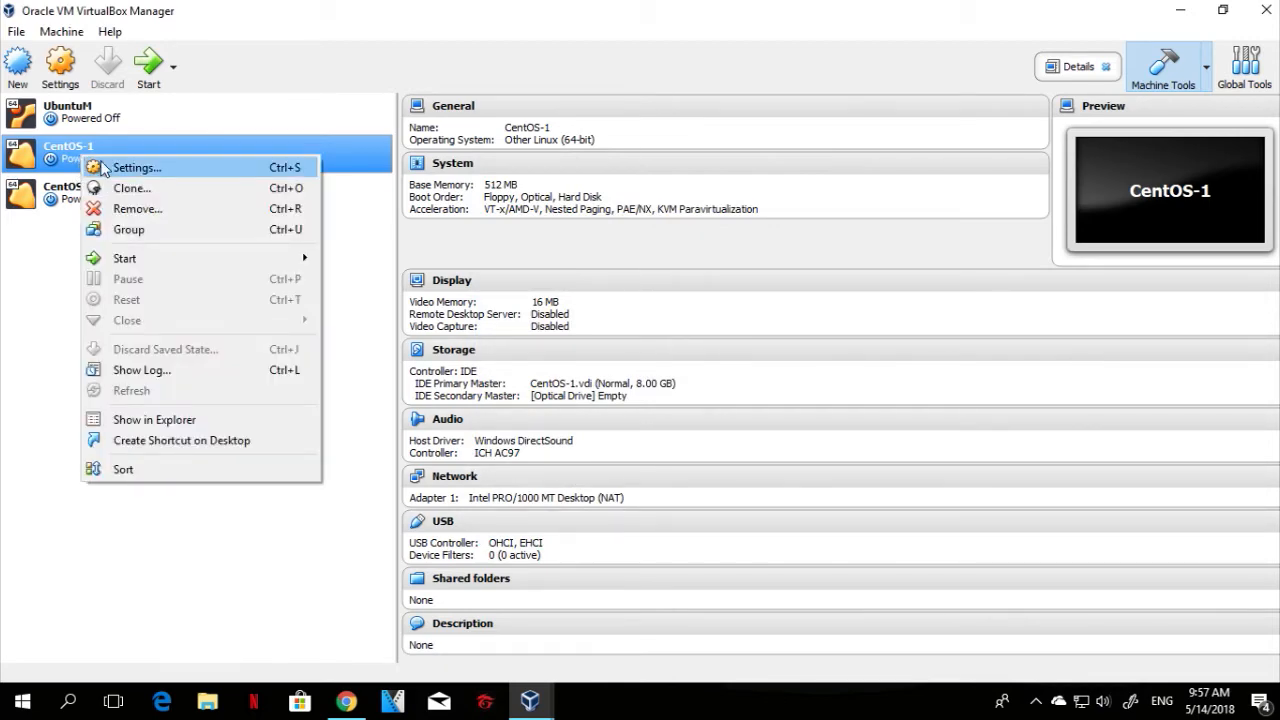
click(112, 168)
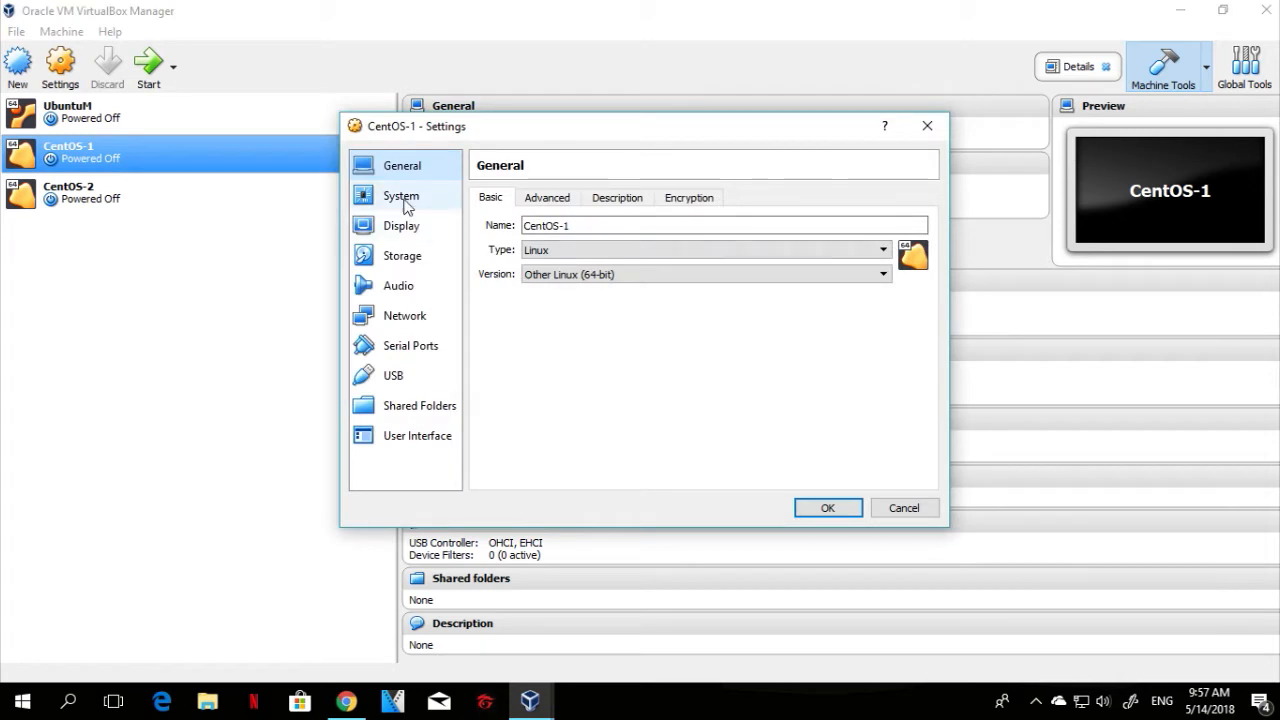
click(405, 228)
drag(598, 224, 819, 223)
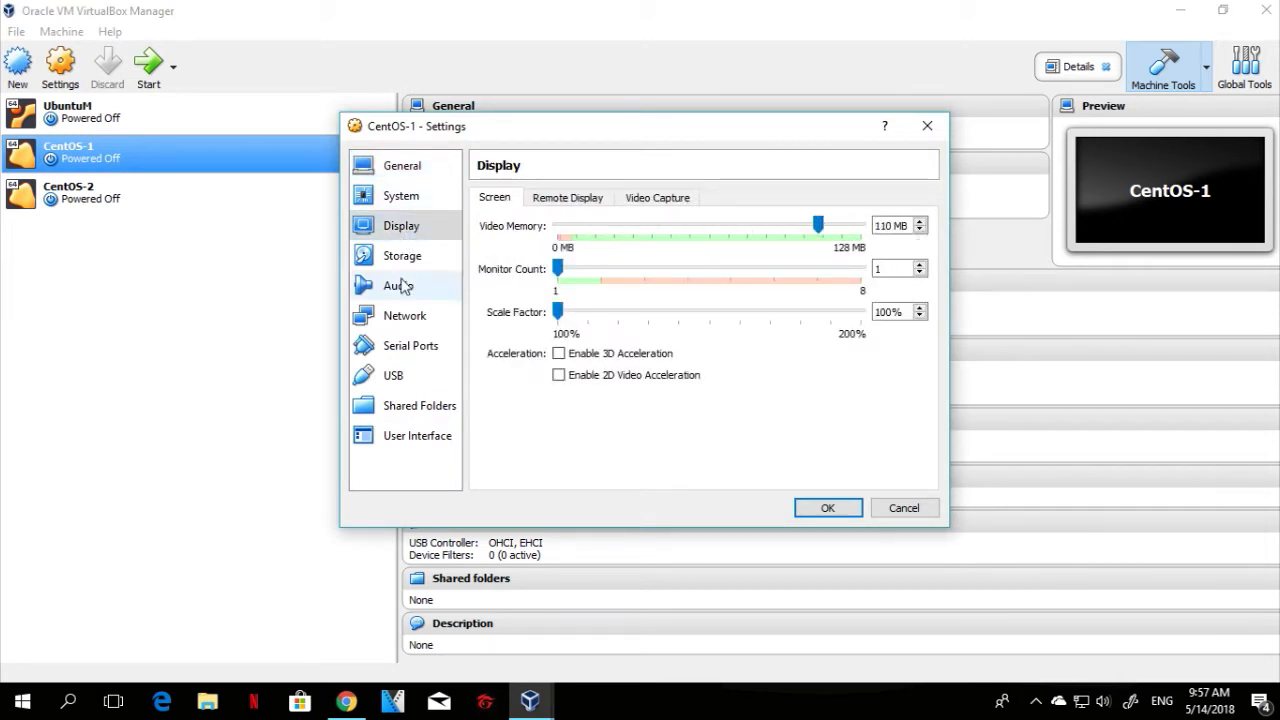
click(400, 197)
click(580, 199)
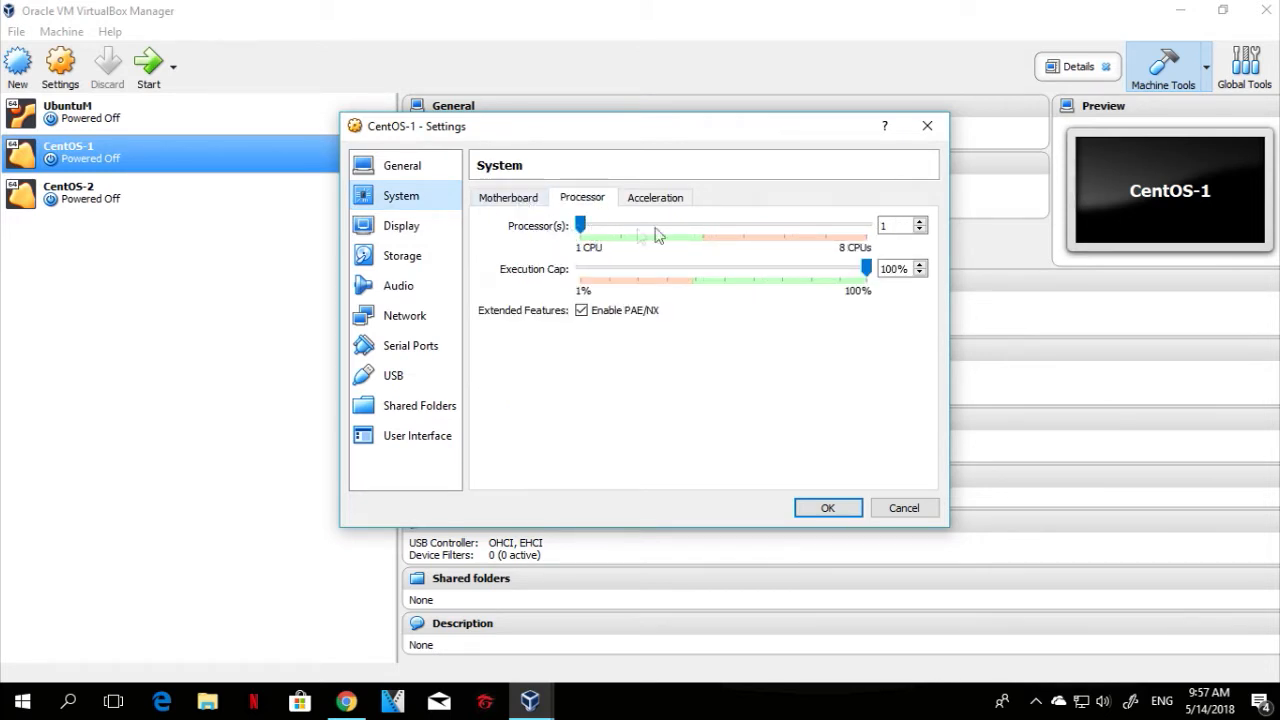
click(503, 199)
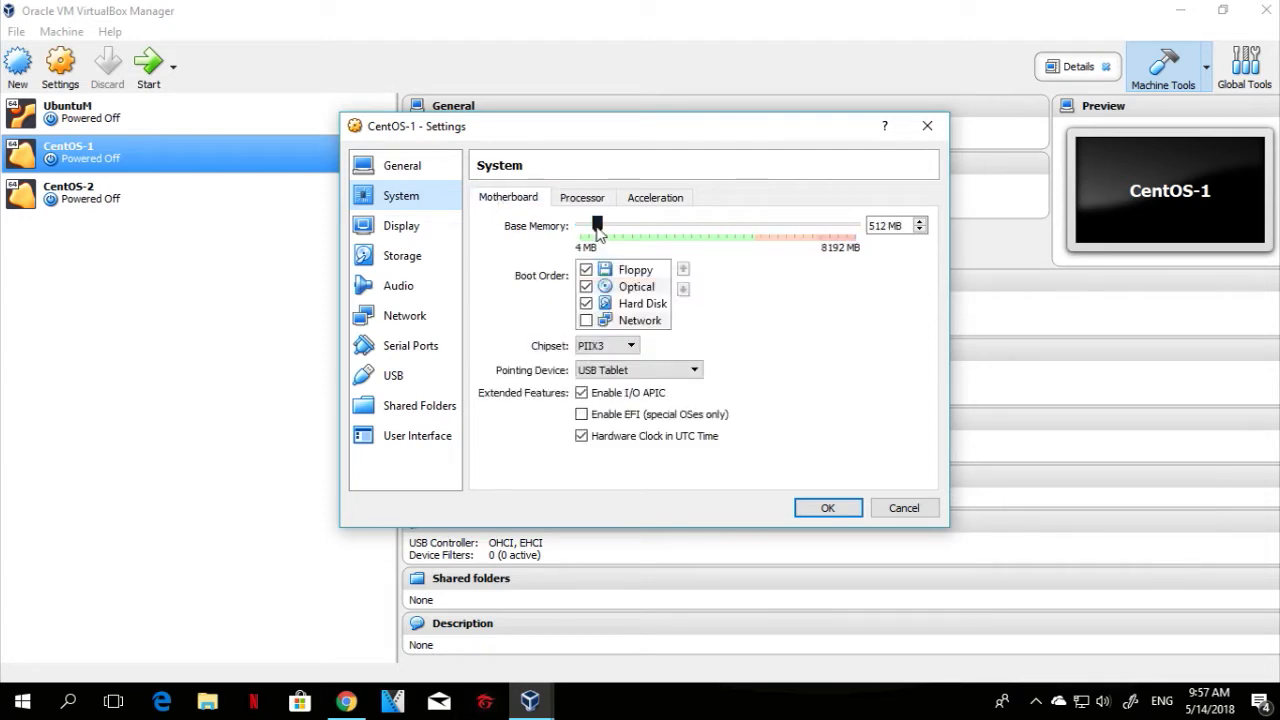
click(426, 227)
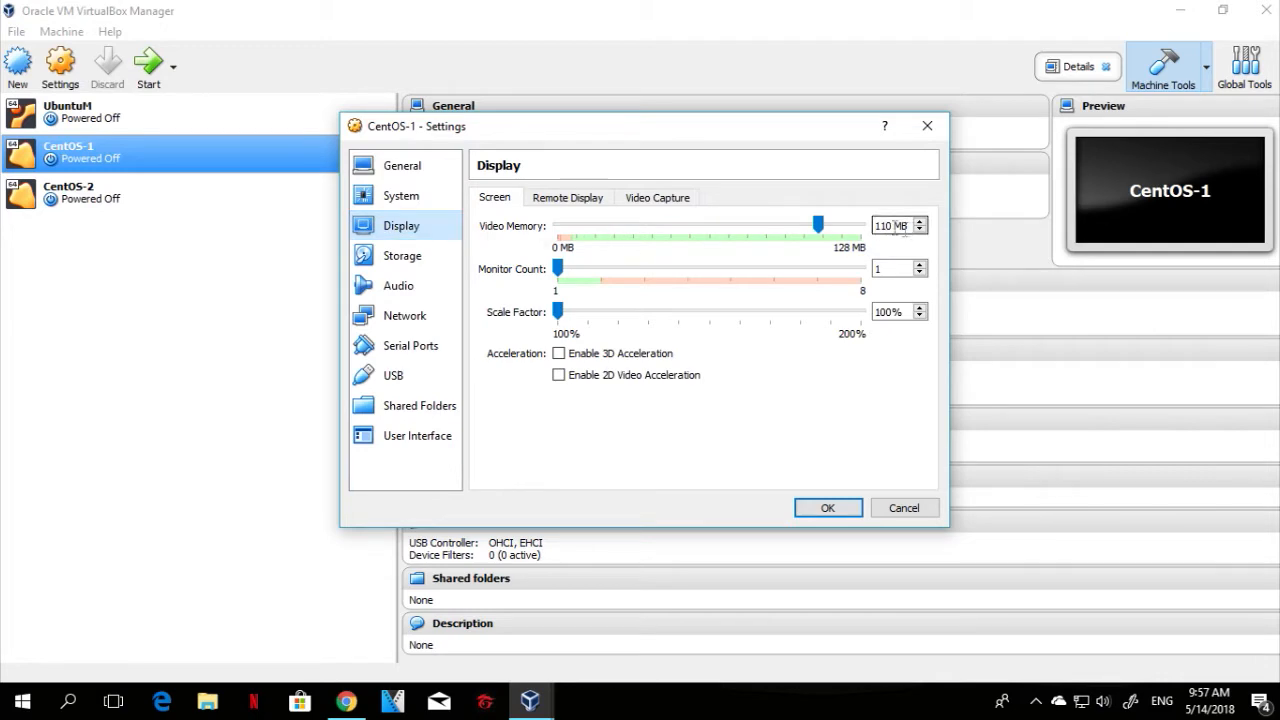
drag(818, 224, 862, 225)
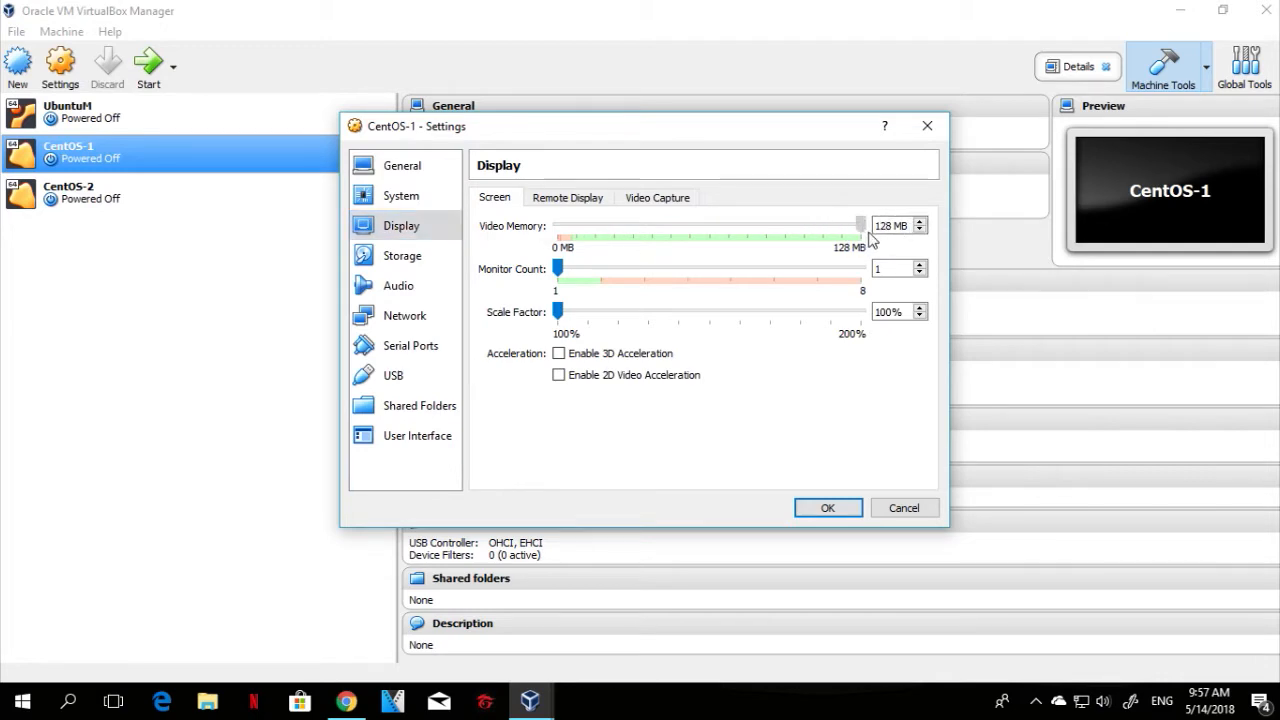
click(829, 507)
Set the video memory of the CentOS-2 machine to 128 MB and save its settings
click(80, 194)
right_click(100, 192)
click(110, 208)
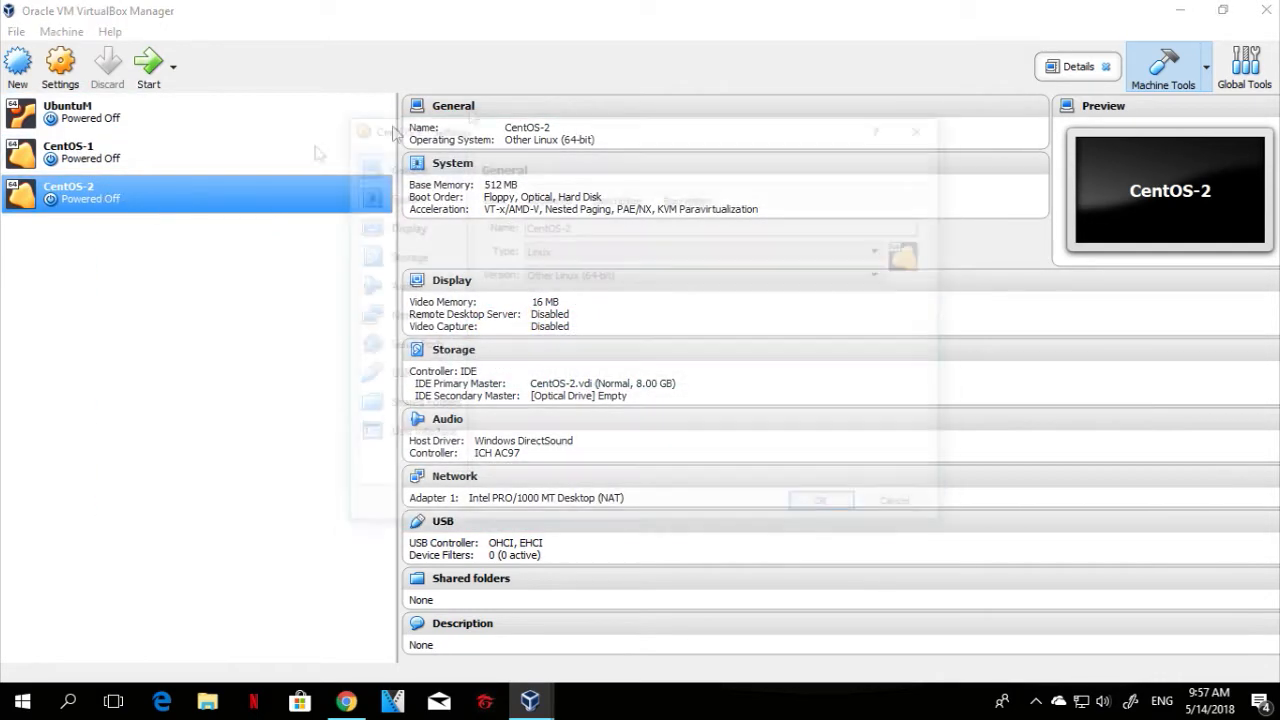
click(414, 224)
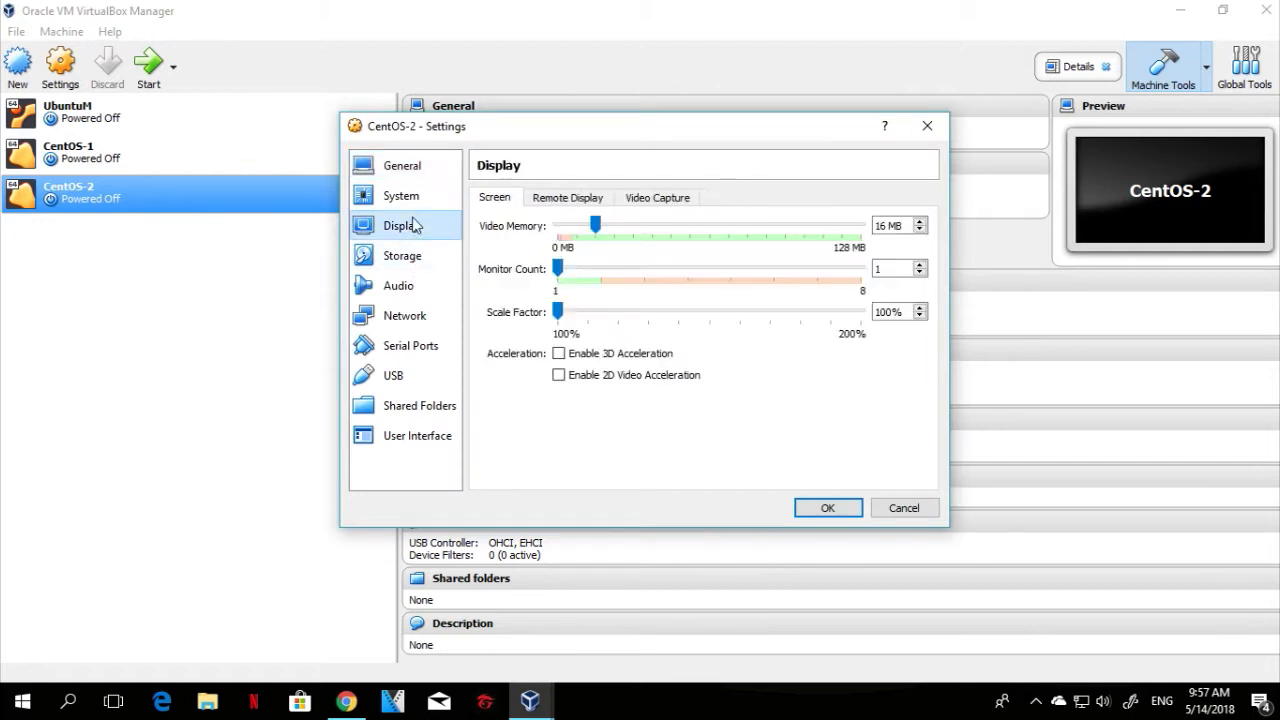
drag(598, 226, 862, 228)
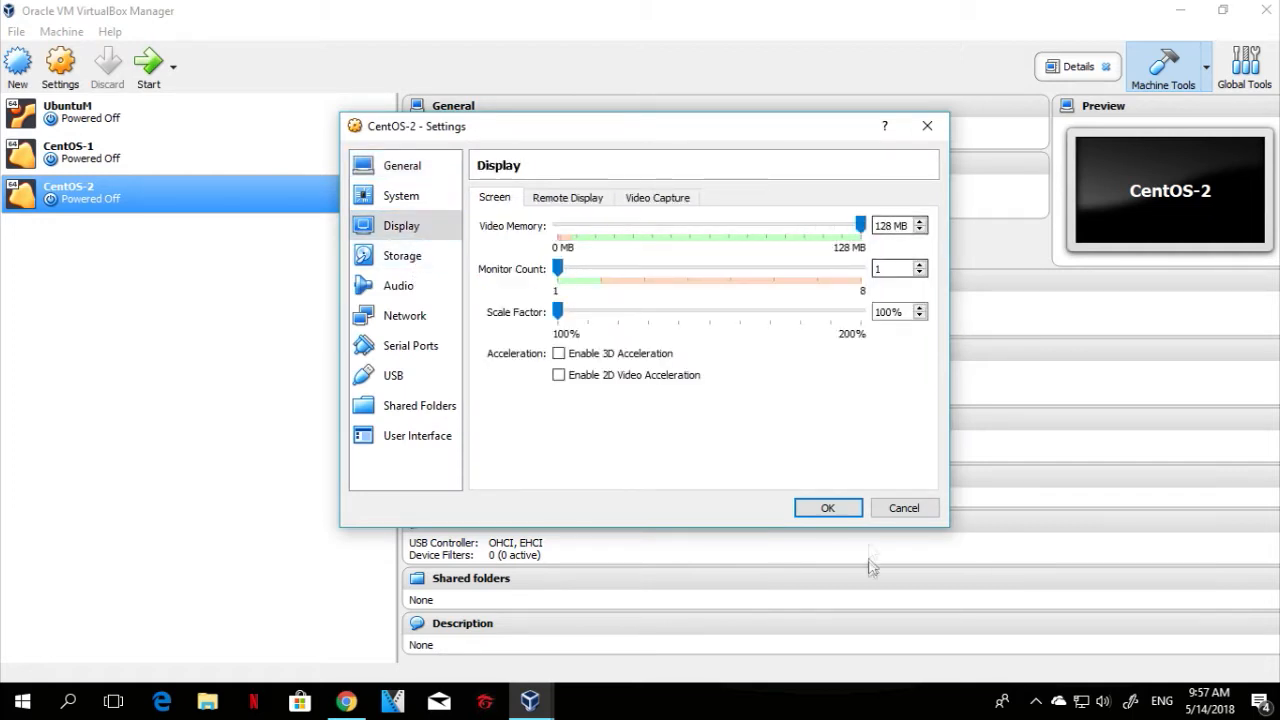
click(828, 507)
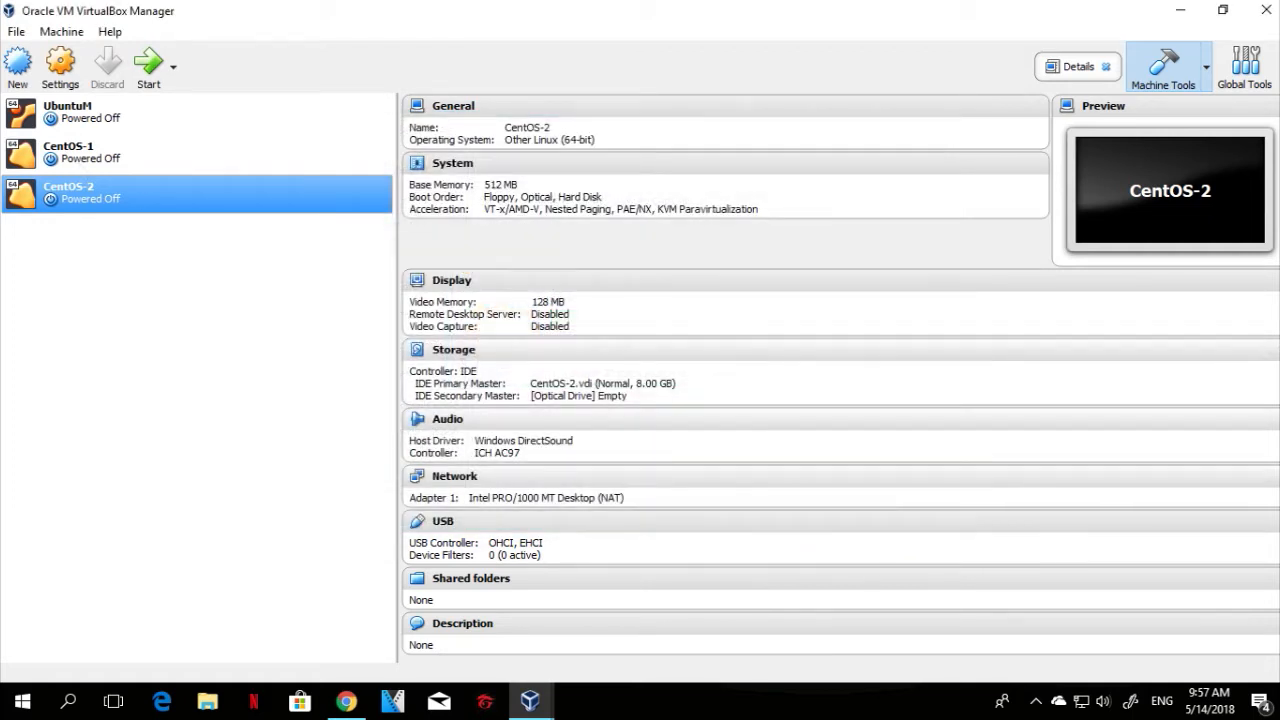
Start CentOS-1 and CentOS-2 from the CentOS-7-x86_64-Minimal-1804.iso start-up disk and arrange their windows side by side
double_click(42, 168)
click(74, 206)
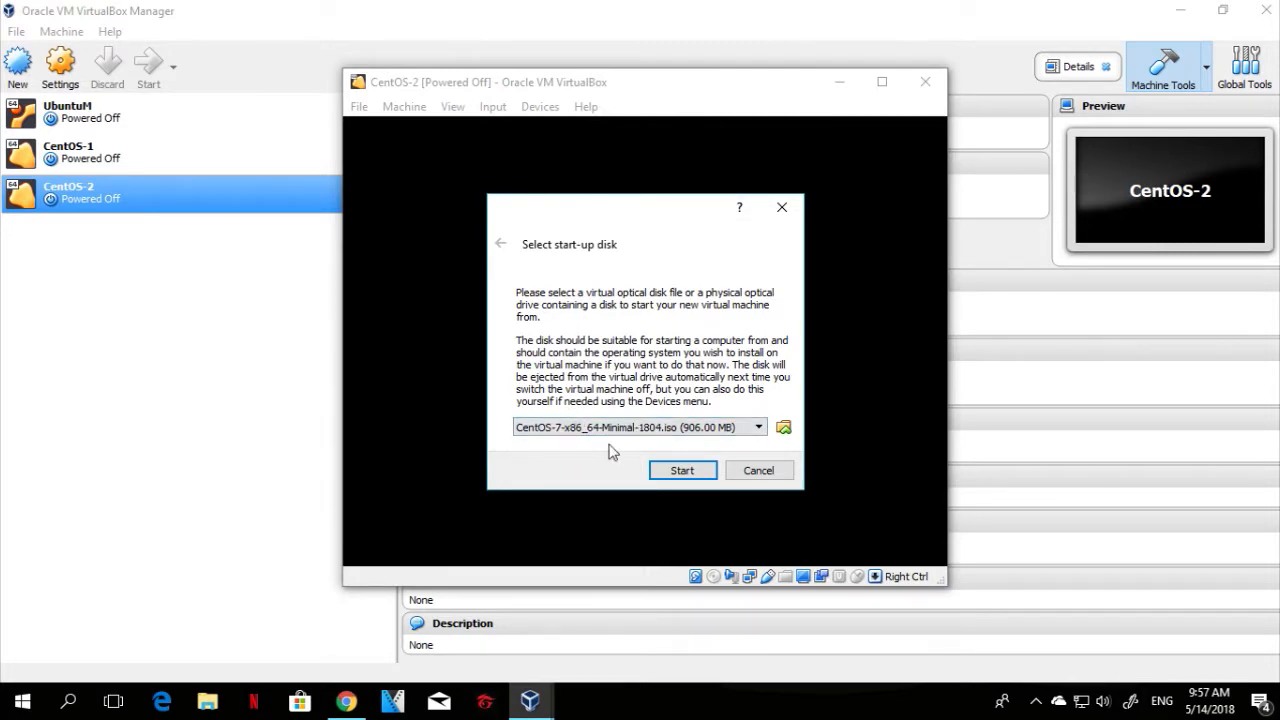
click(693, 472)
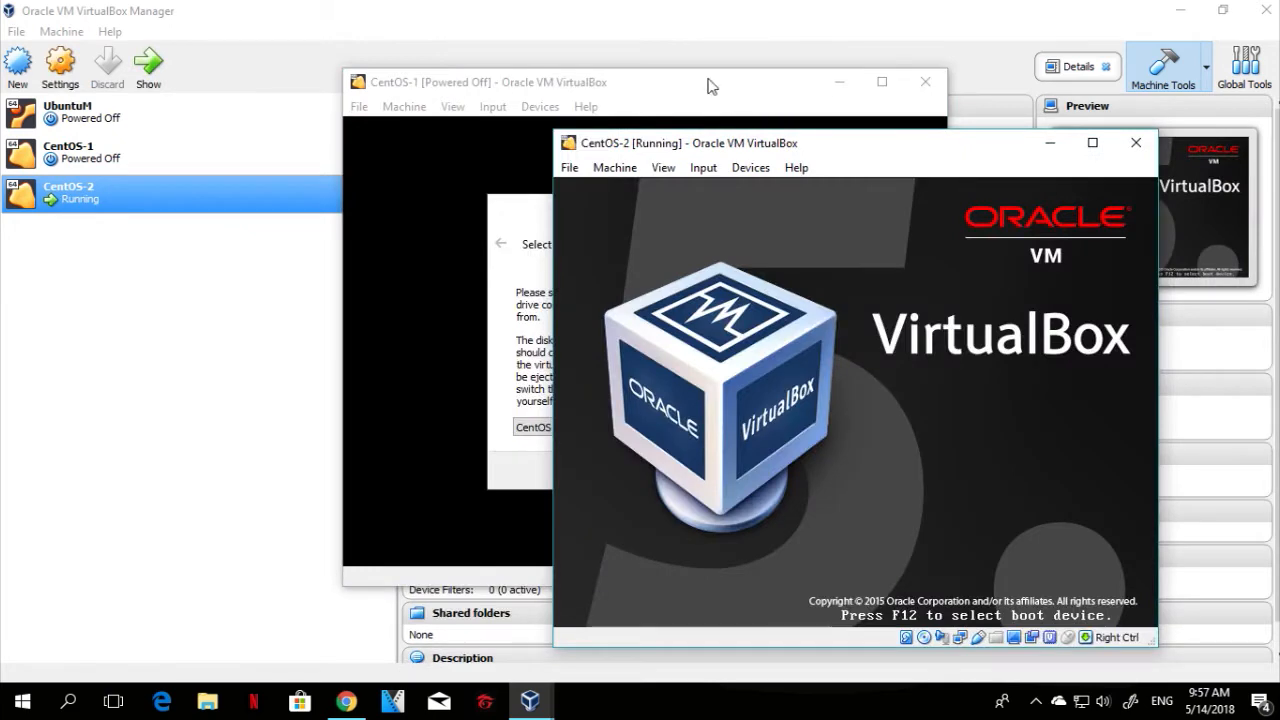
click(710, 86)
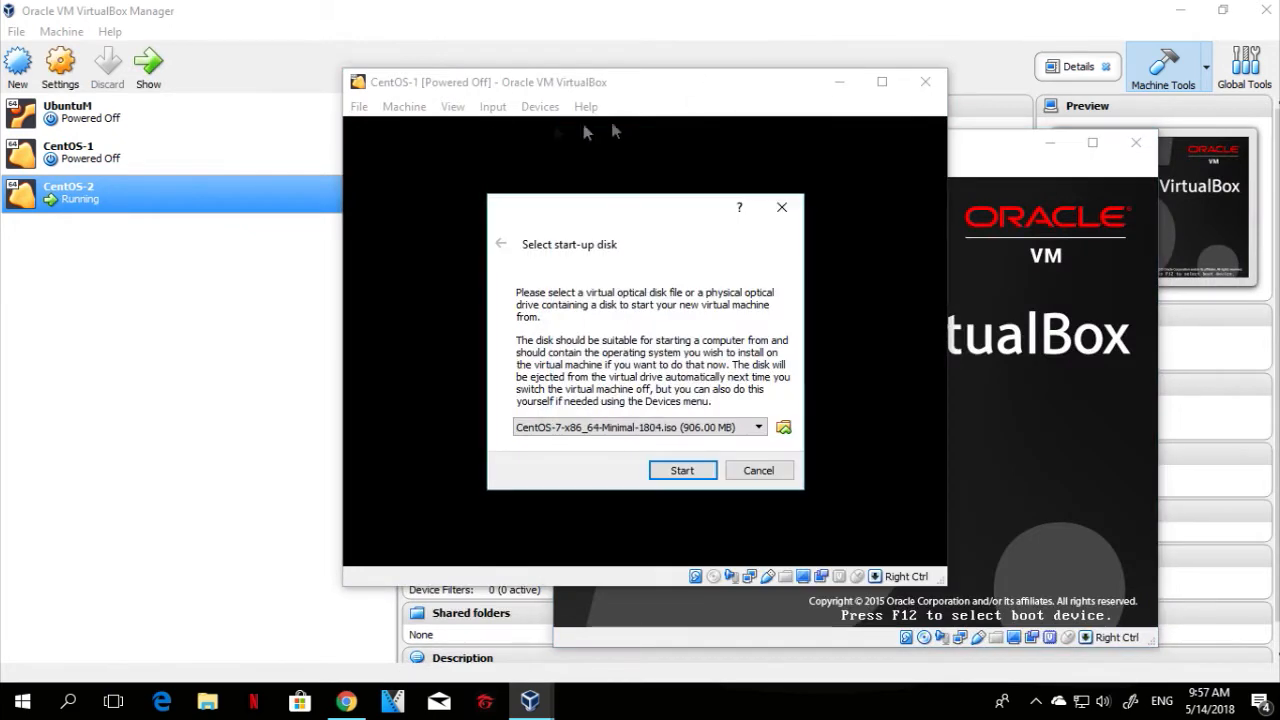
click(682, 469)
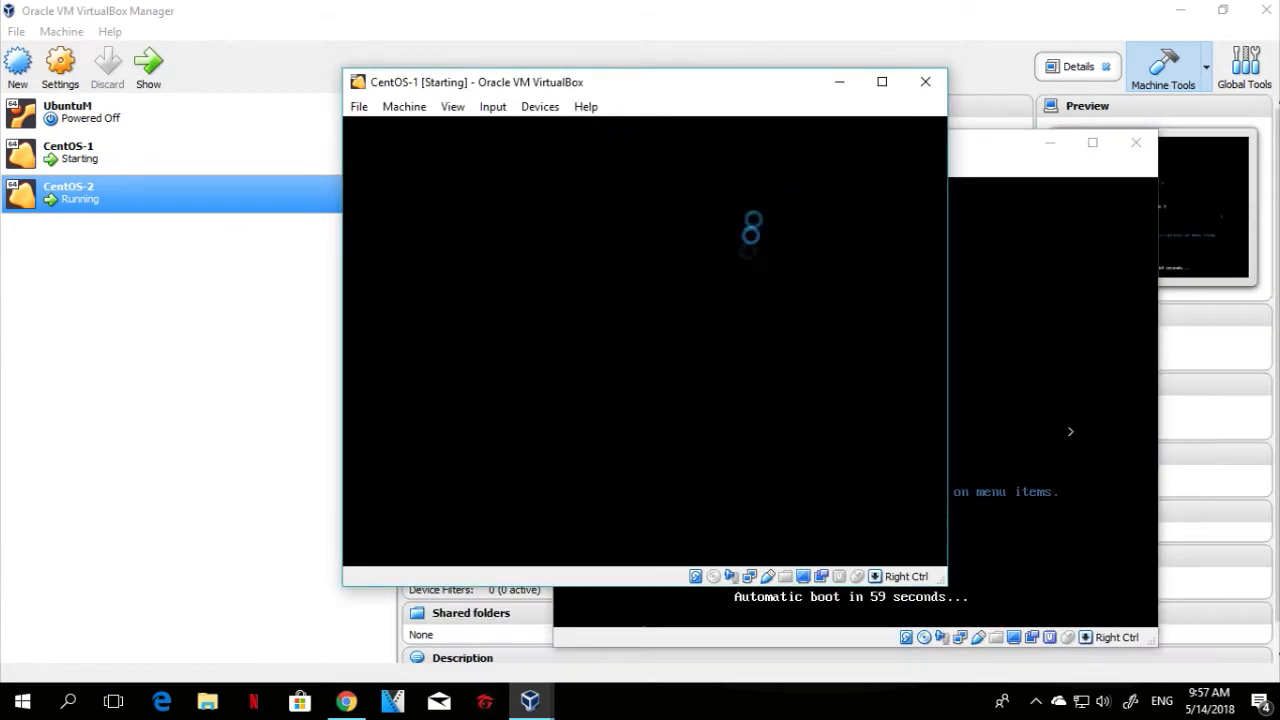
drag(749, 90, 463, 105)
drag(893, 153, 971, 94)
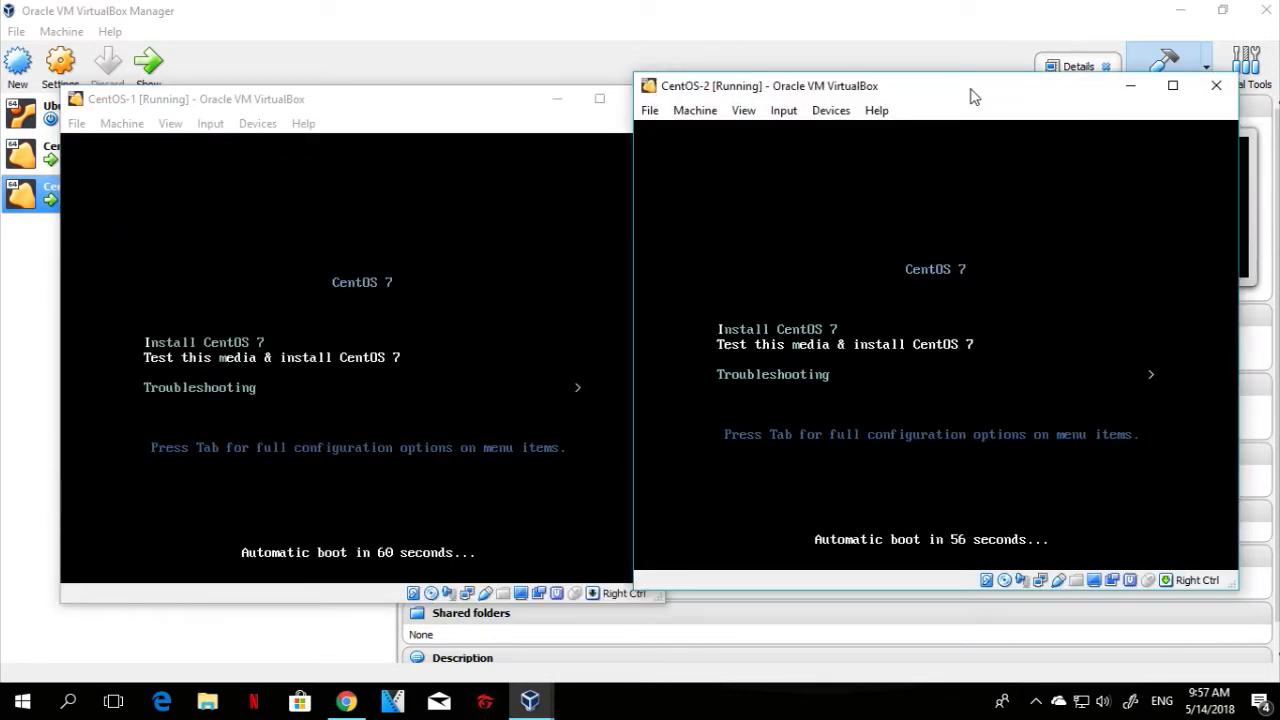
Choose Install CentOS 7 in the boot menu of the CentOS-2 machine
key(Up)
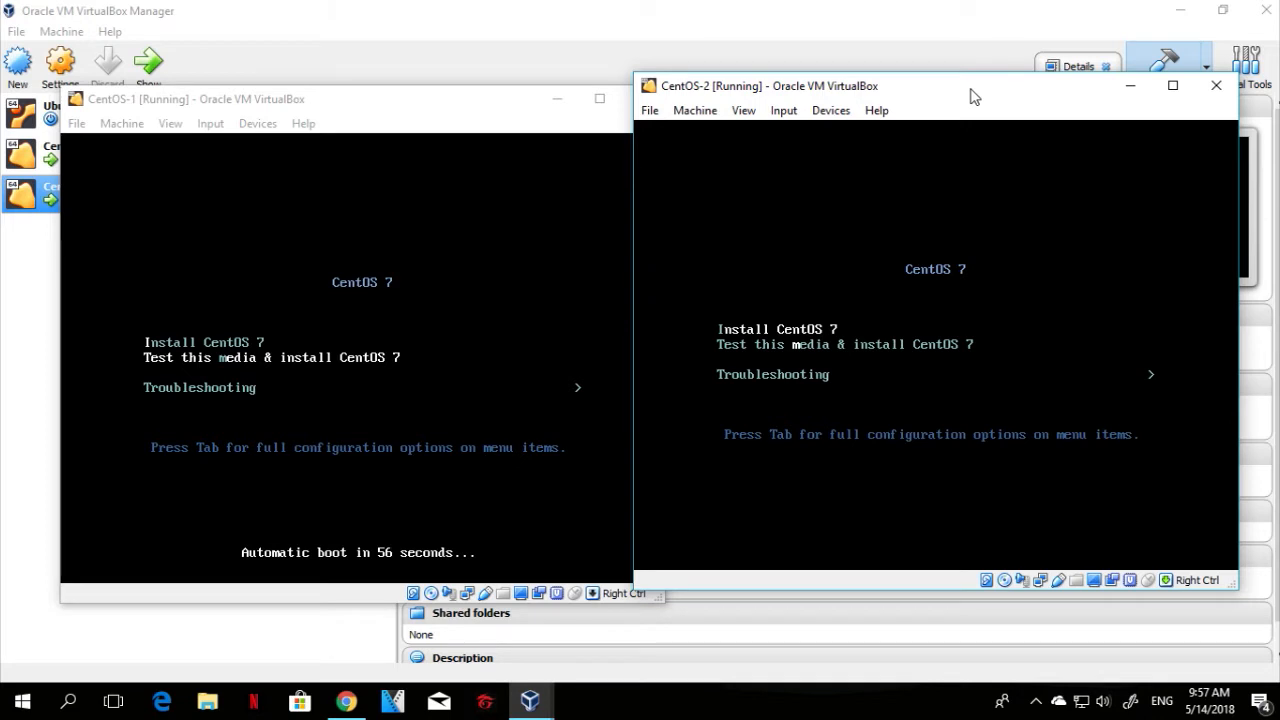
key(Down)
key(Up)
key(Down)
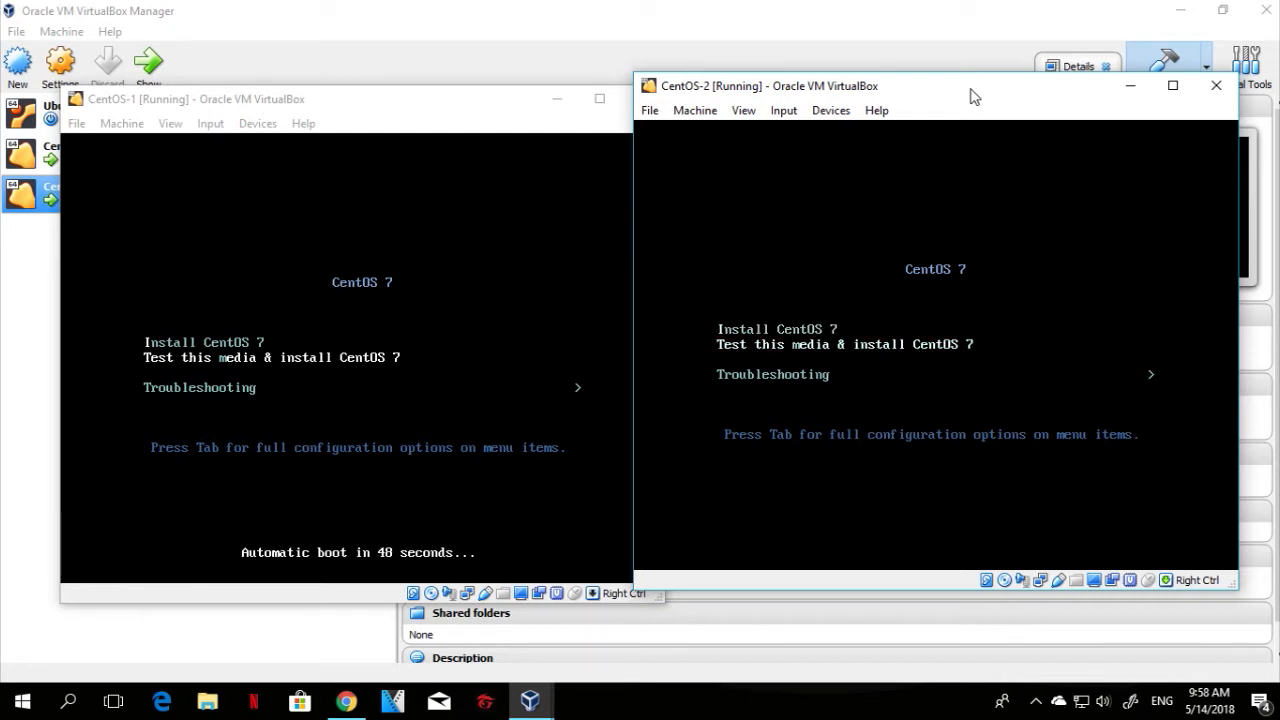
key(Up)
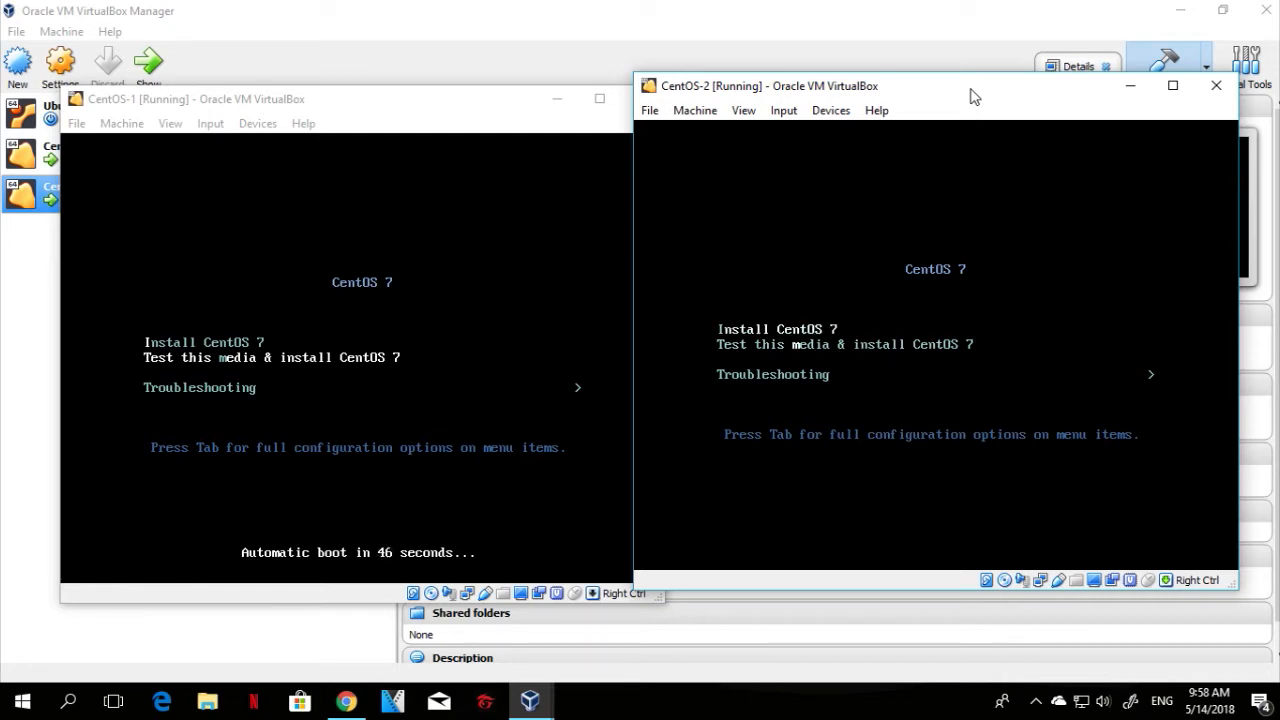
key(Return)
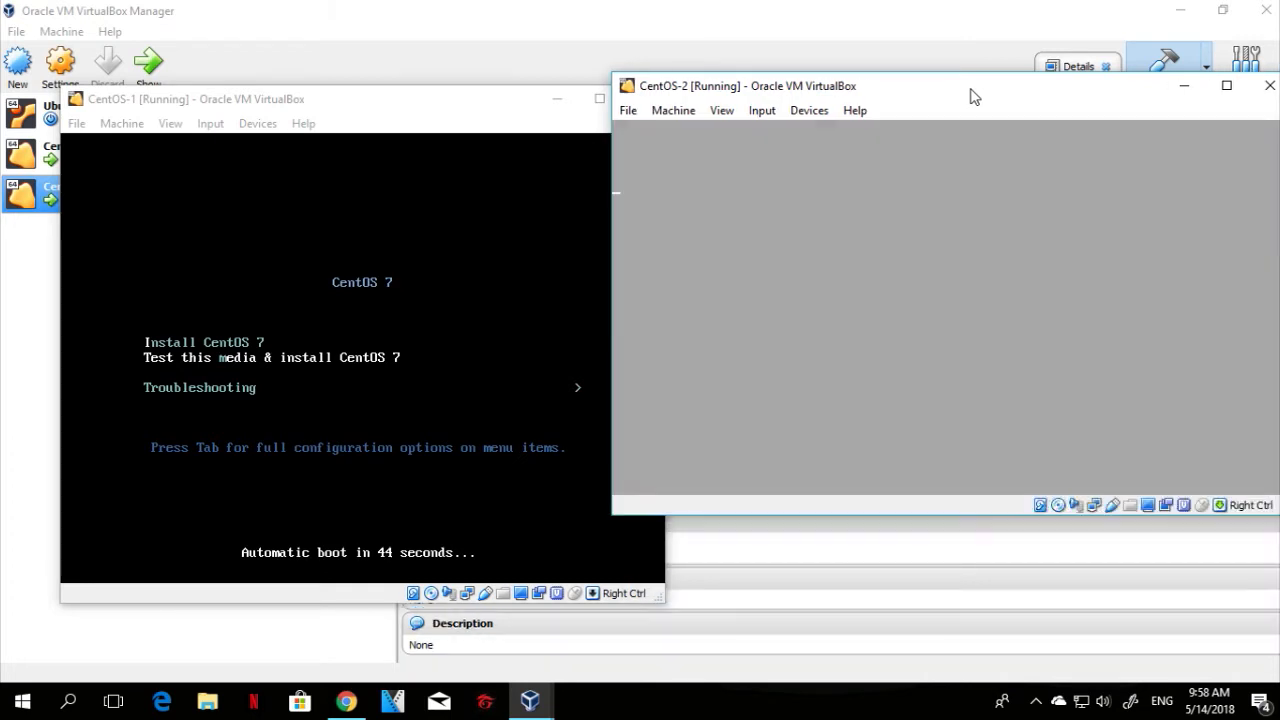
Choose Install CentOS 7 in the boot menu of the CentOS-1 machine
click(370, 120)
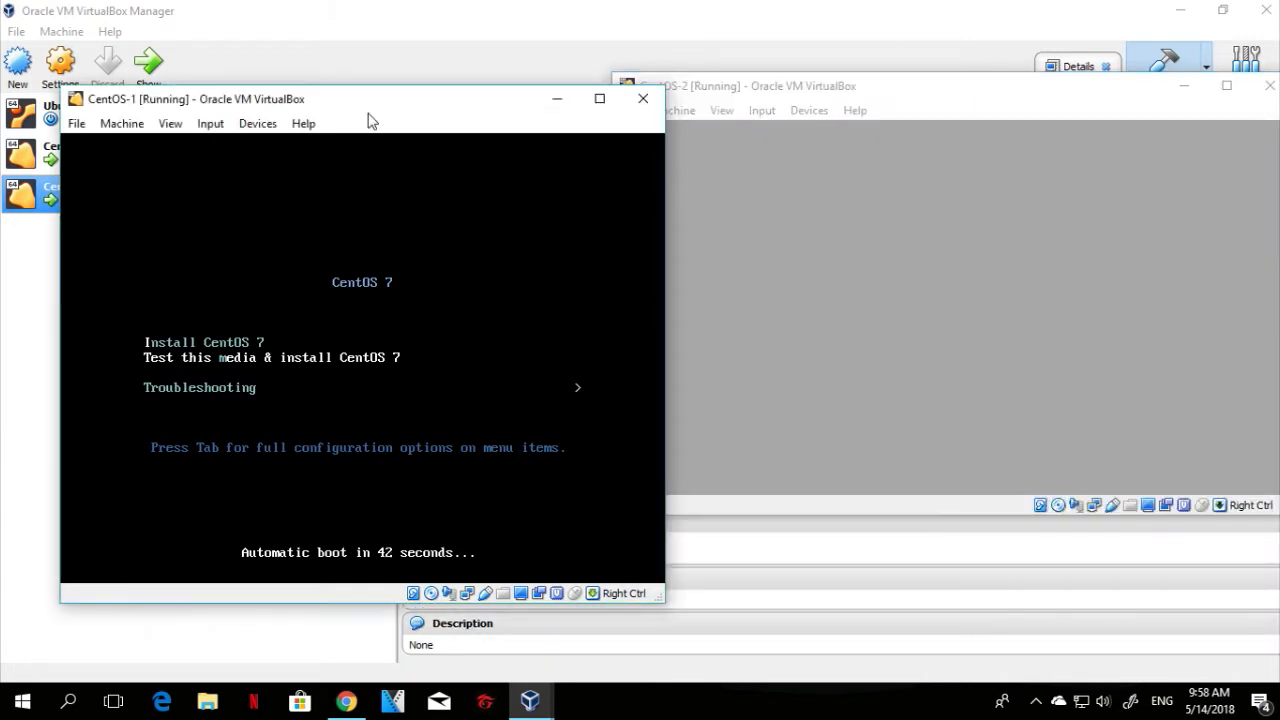
key(Up)
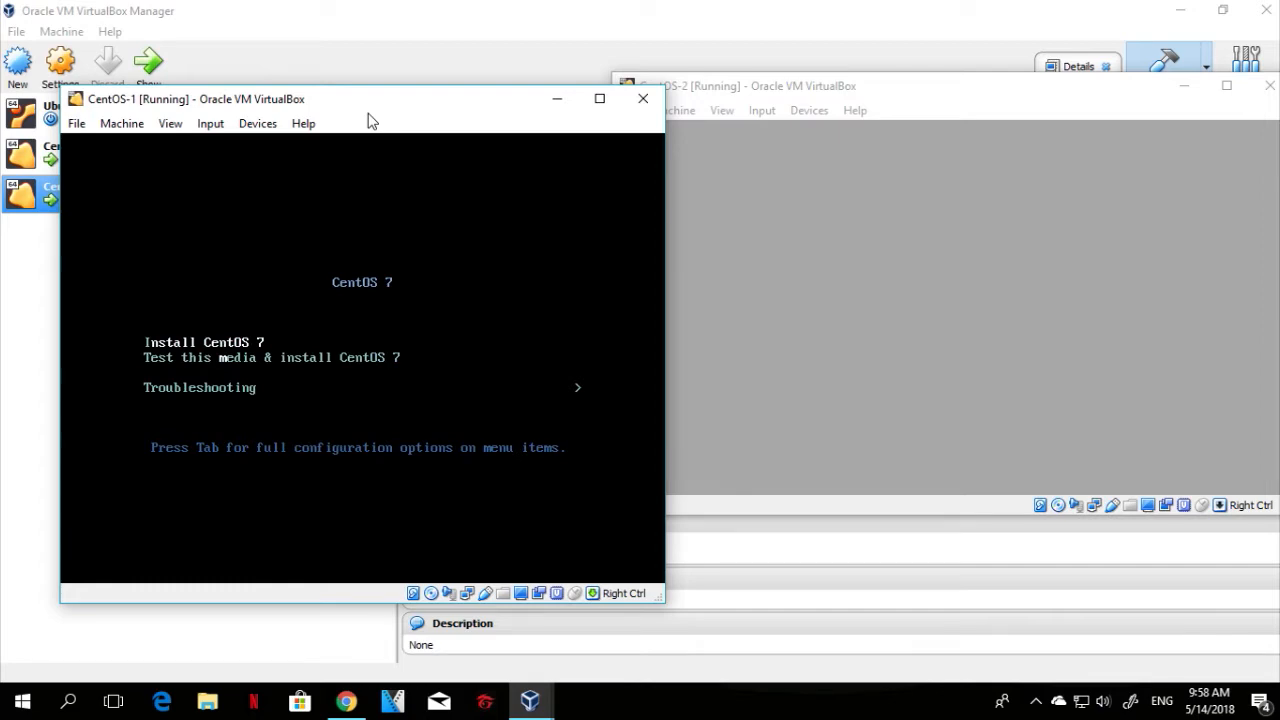
key(Return)
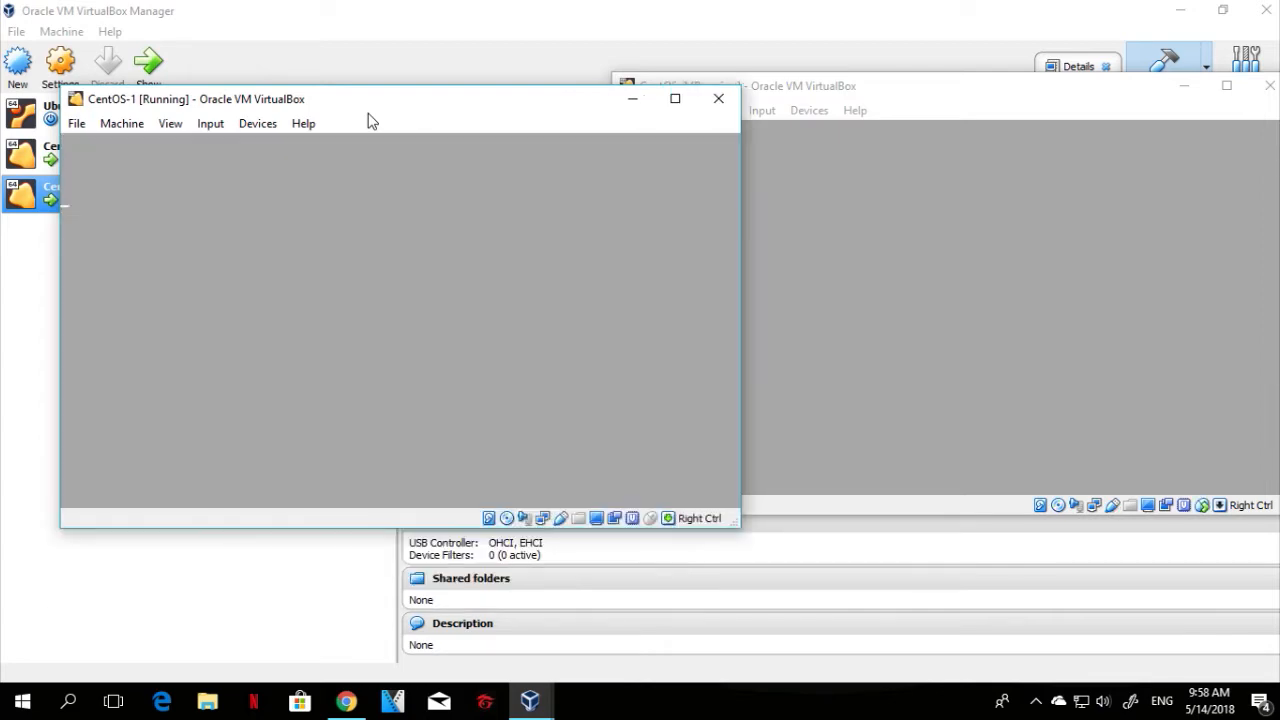
Maximize the windows of both virtual machines, with the CentOS-2 installer in front
drag(552, 110, 506, 96)
drag(895, 95, 846, 91)
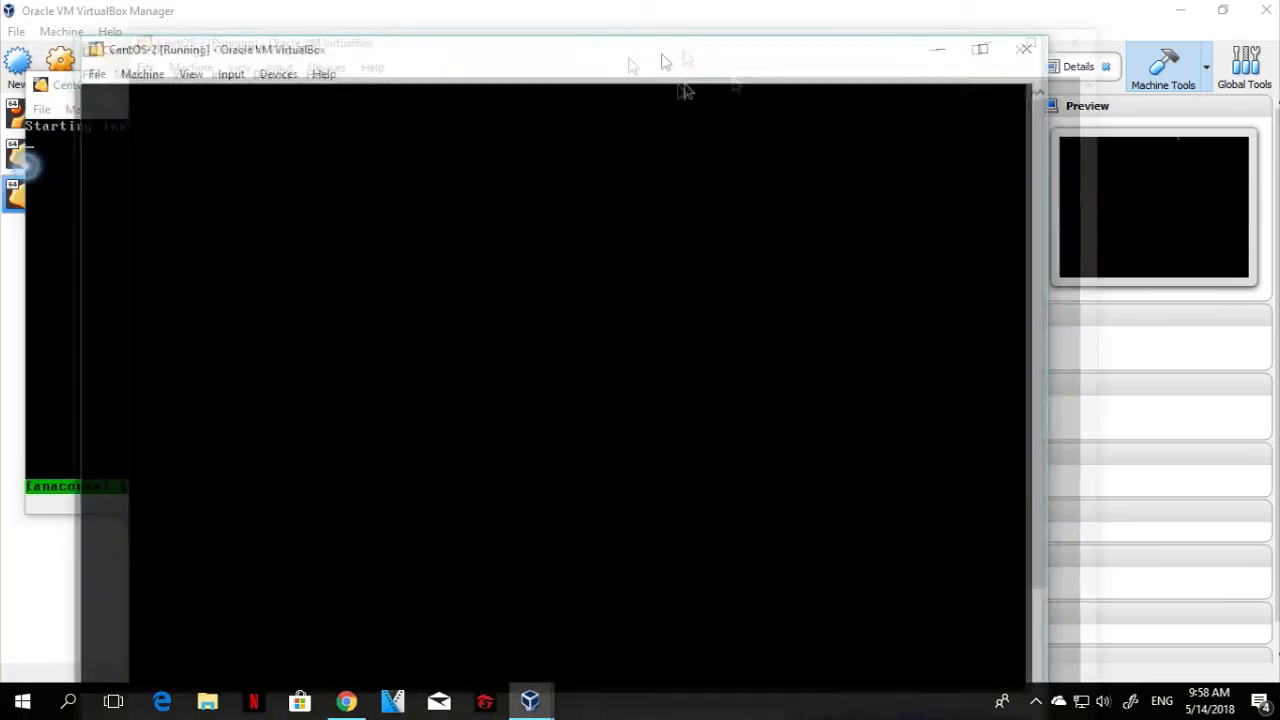
drag(686, 91, 757, 43)
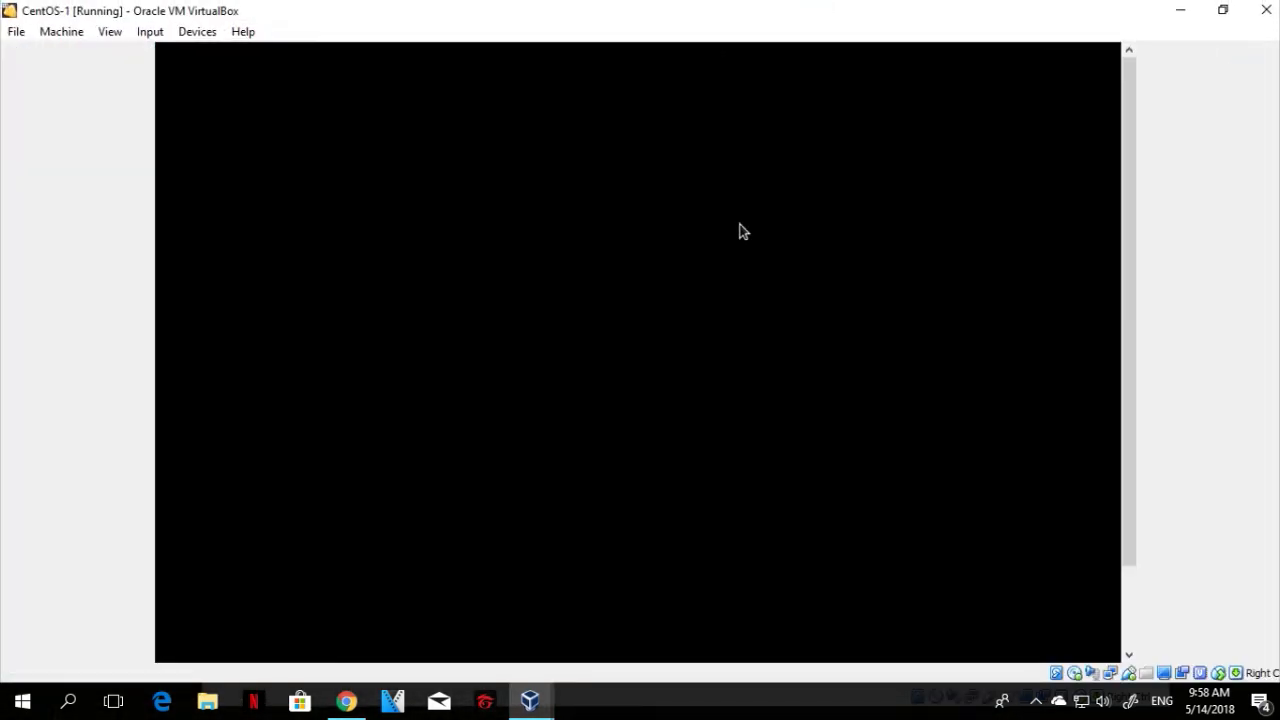
mouse_move(530, 700)
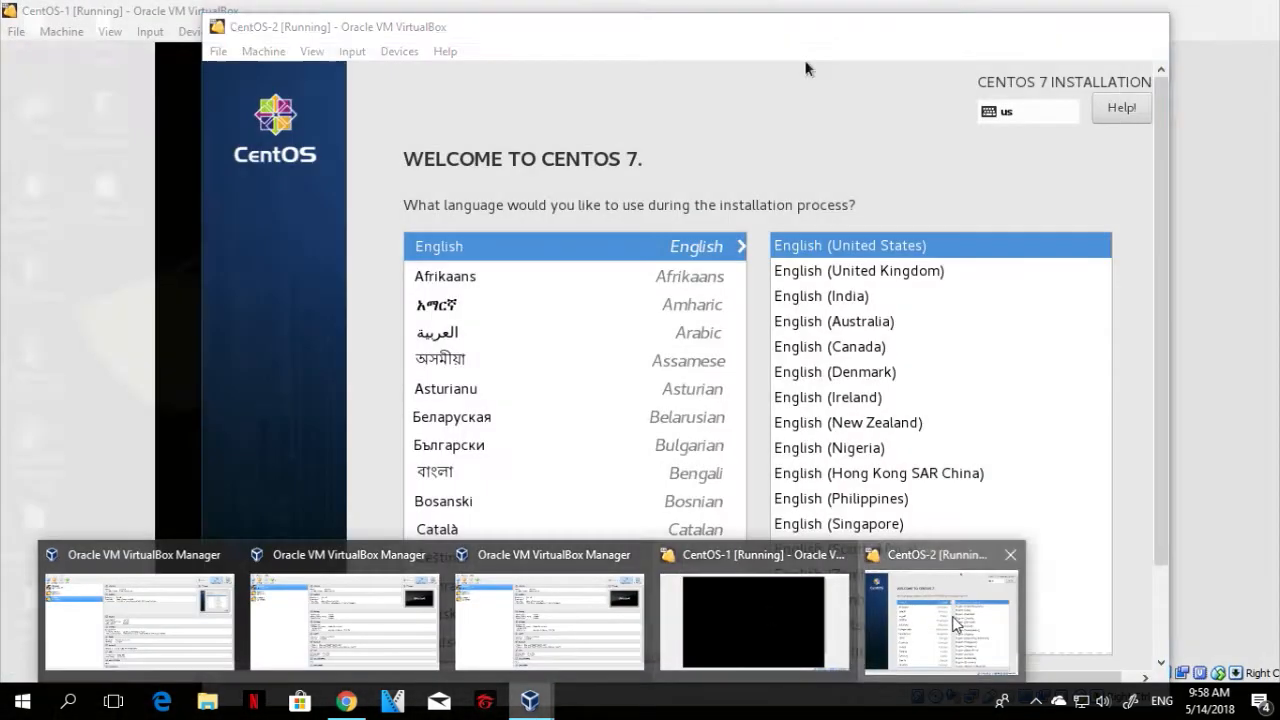
click(953, 622)
drag(805, 27, 836, 2)
Accept English (United States) as the installation language for CentOS-2 and continue to the installation summary
scroll(402, 288, down, 3)
scroll(540, 440, up, 3)
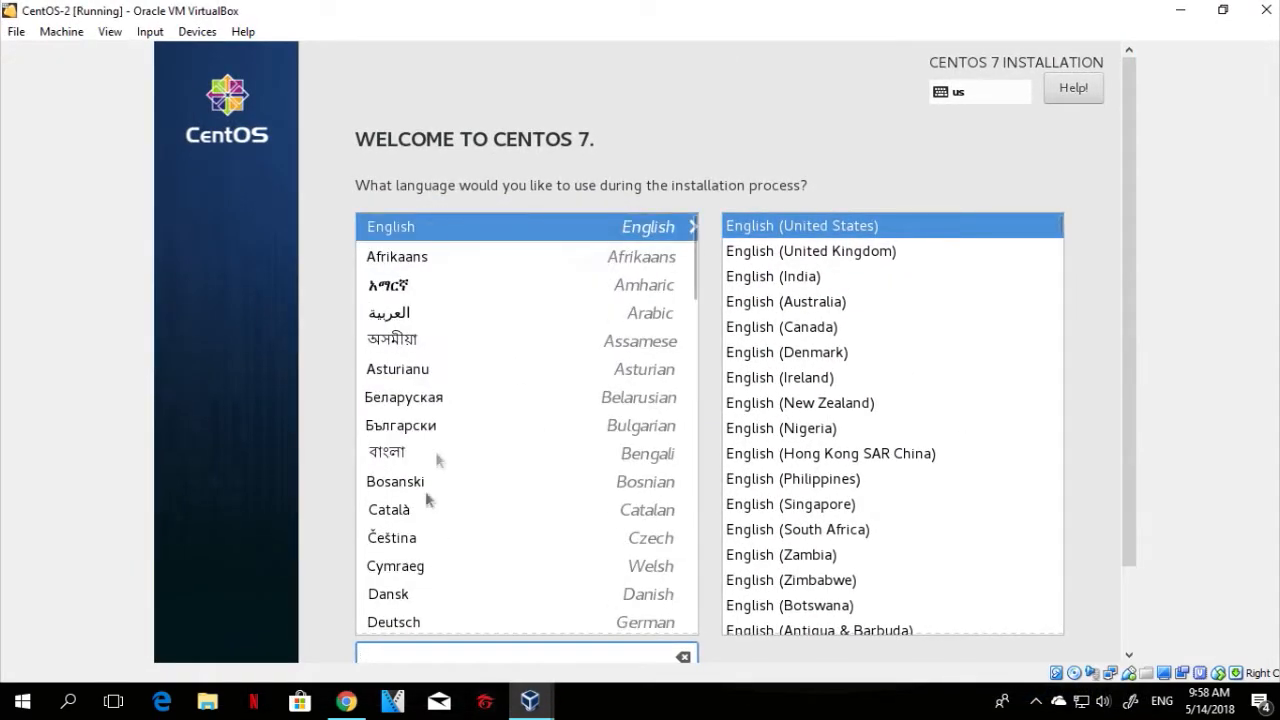
scroll(414, 523, down, 15)
scroll(413, 525, down, 3)
scroll(404, 563, up, 15)
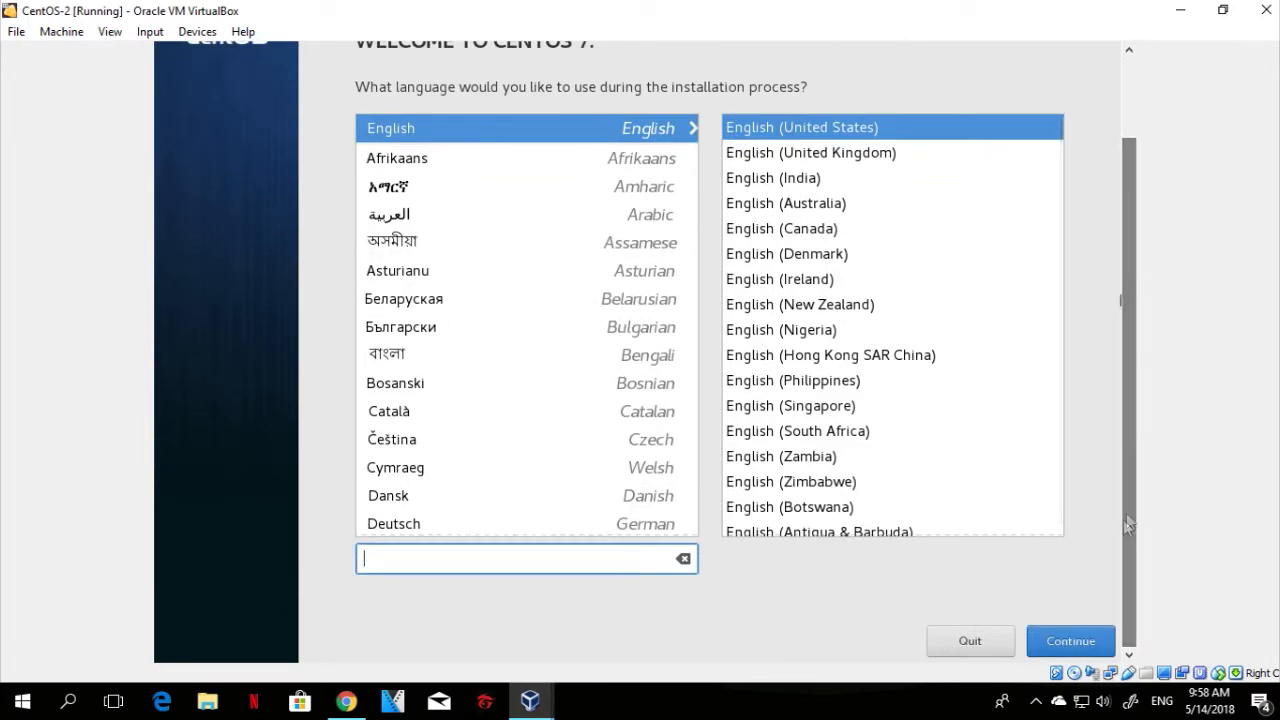
click(1045, 631)
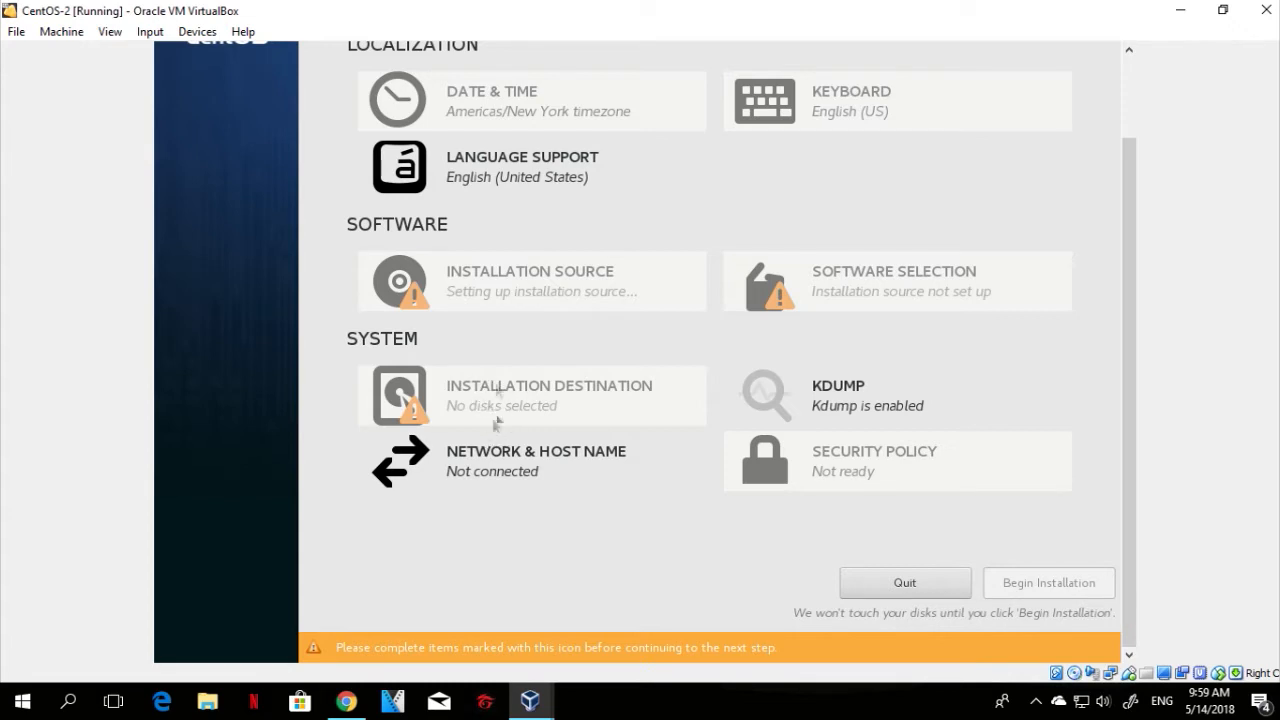
Confirm the ATA VBOX HARDDISK with automatic partitioning as CentOS-2's installation destination and begin the installation
mouse_move(532, 700)
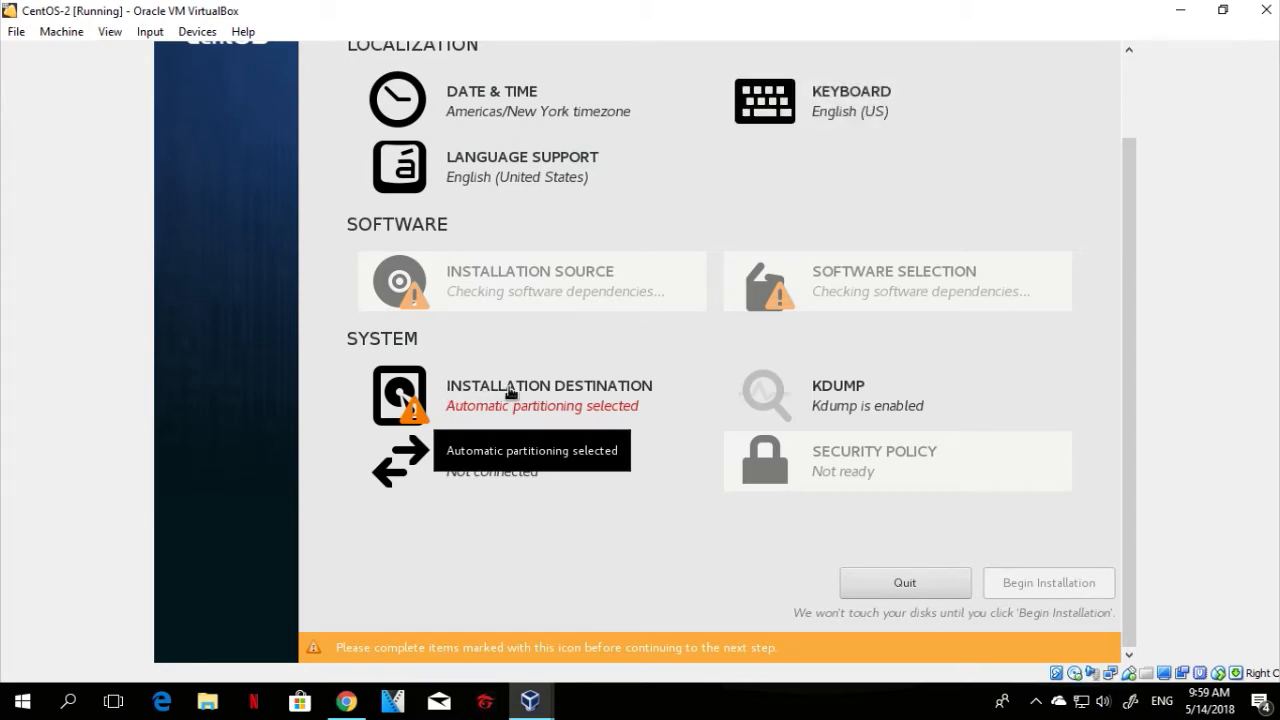
click(511, 393)
scroll(1126, 371, up, 3)
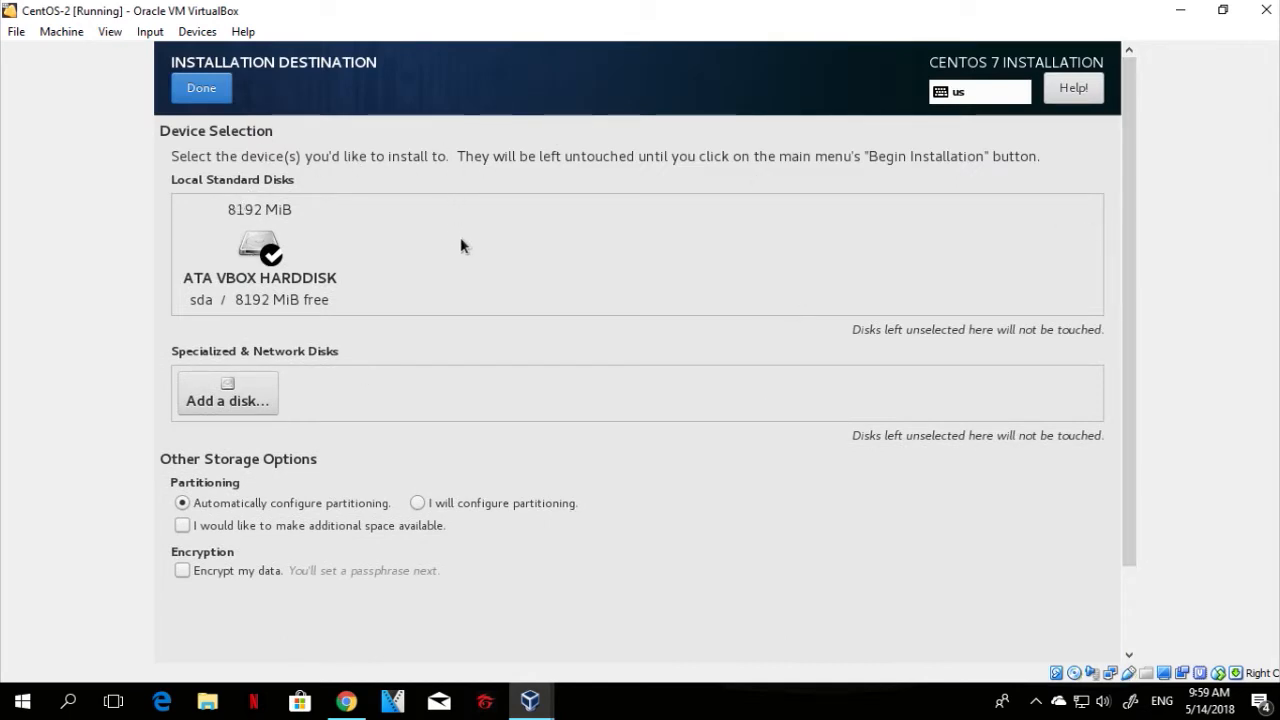
click(211, 86)
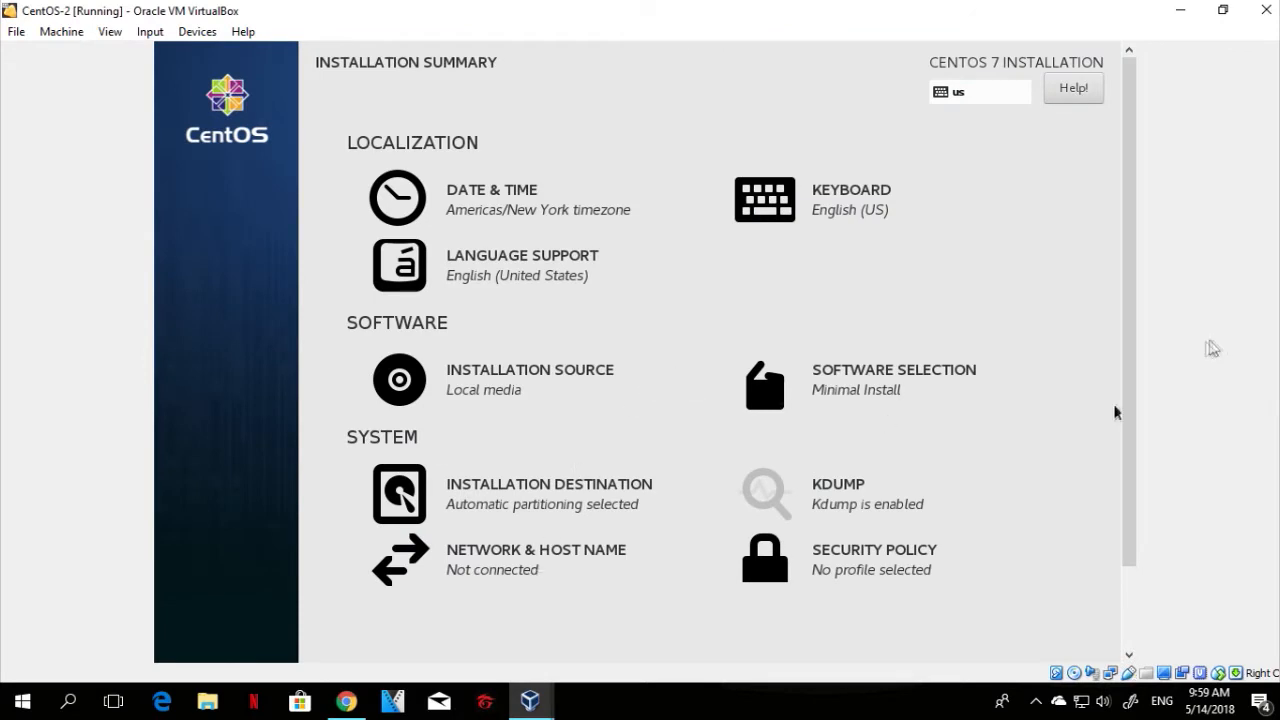
scroll(1117, 412, down, 3)
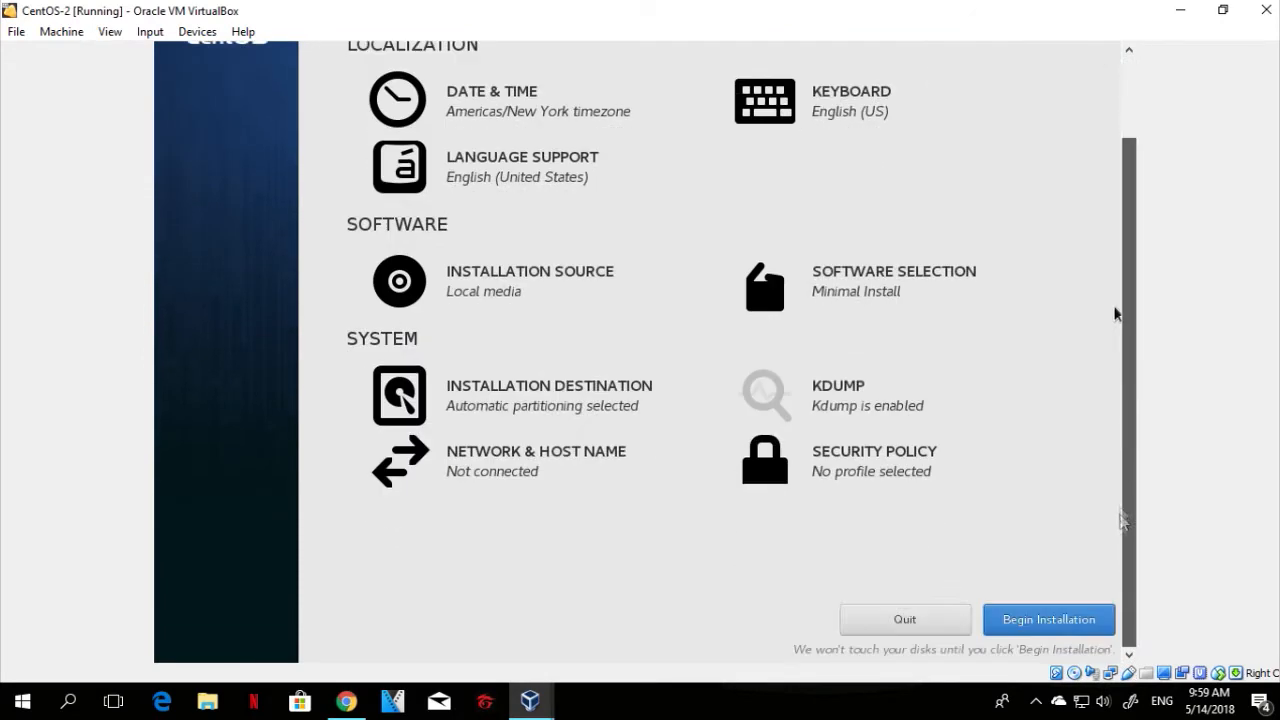
click(1017, 621)
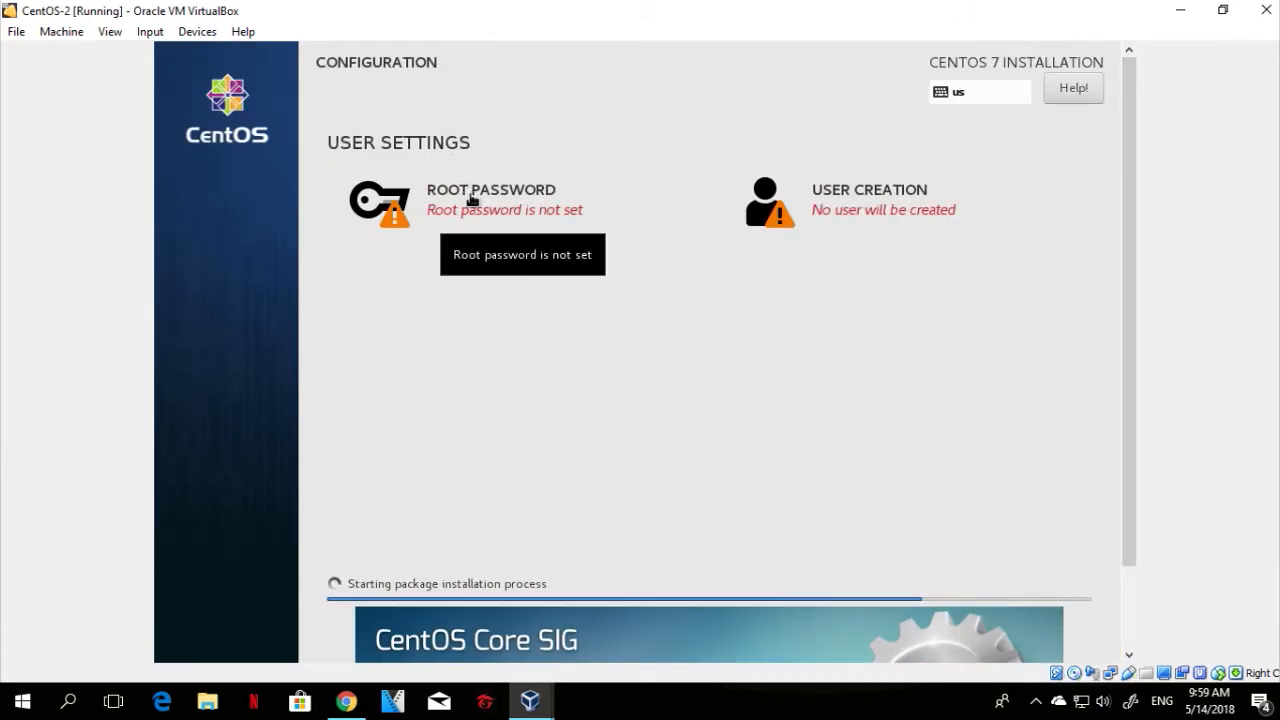
Enter and confirm the root password for the CentOS-2 installation
click(473, 199)
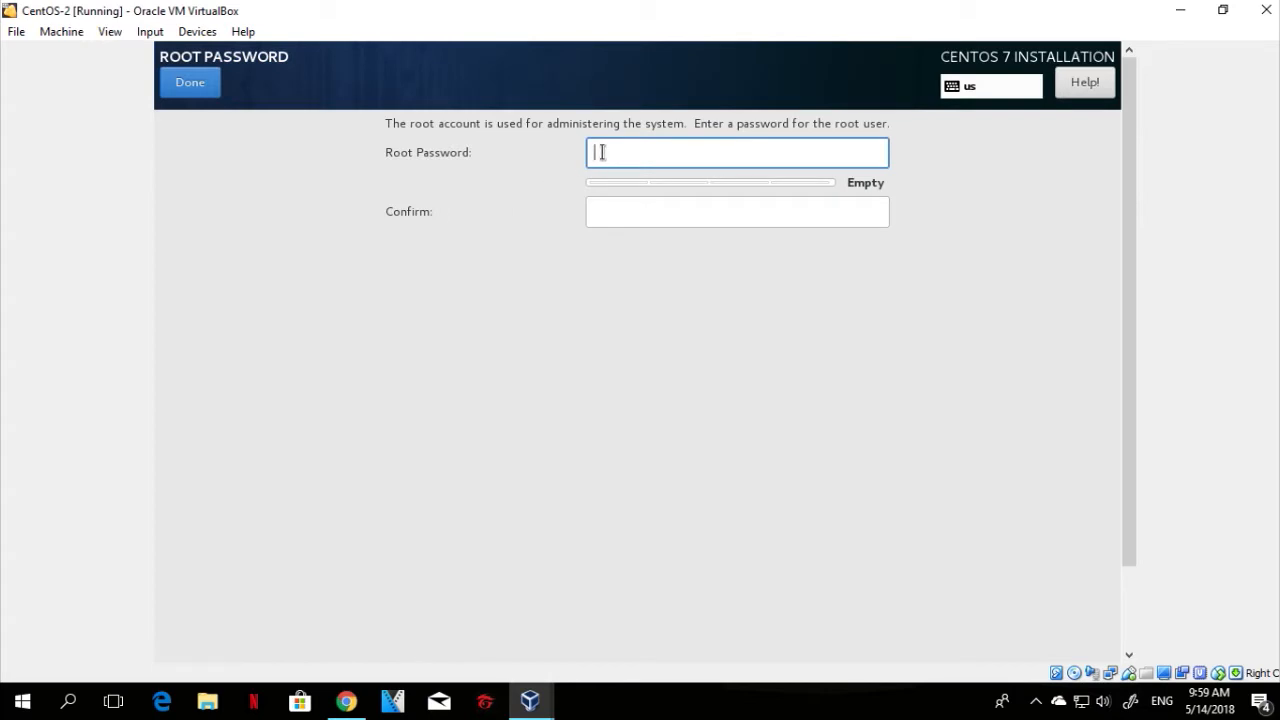
text(********)
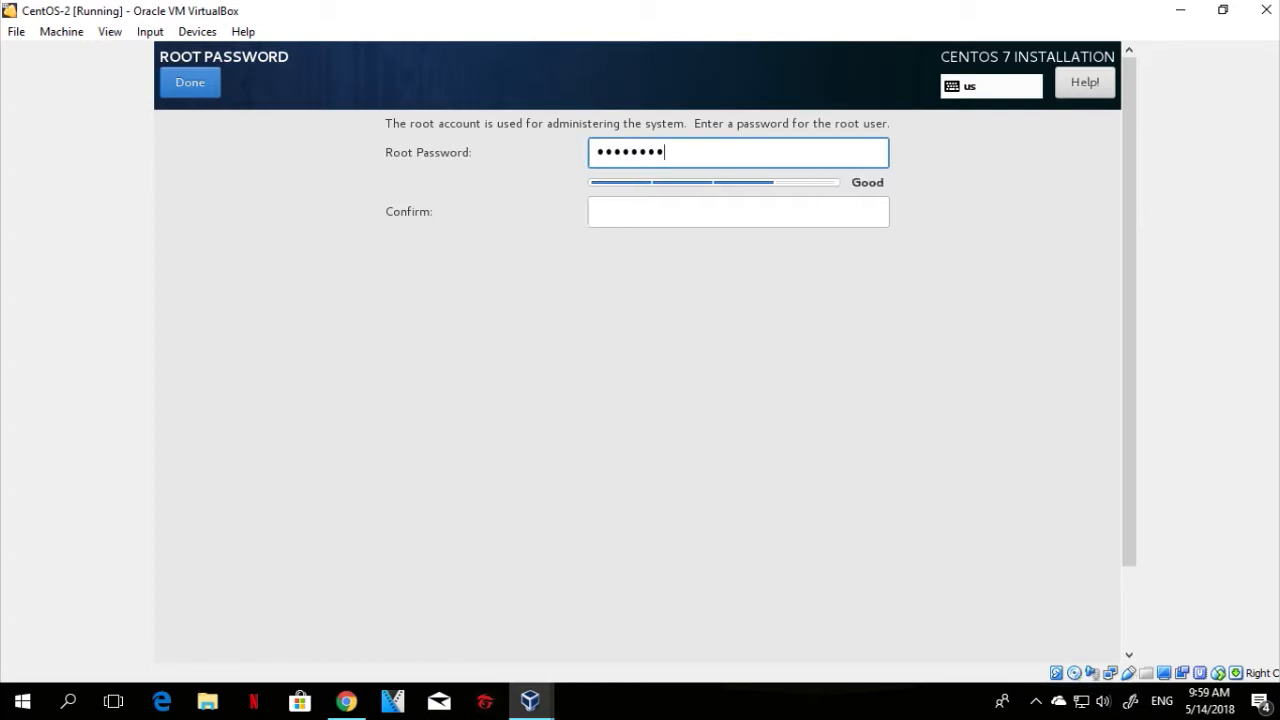
key(Tab)
text(******)
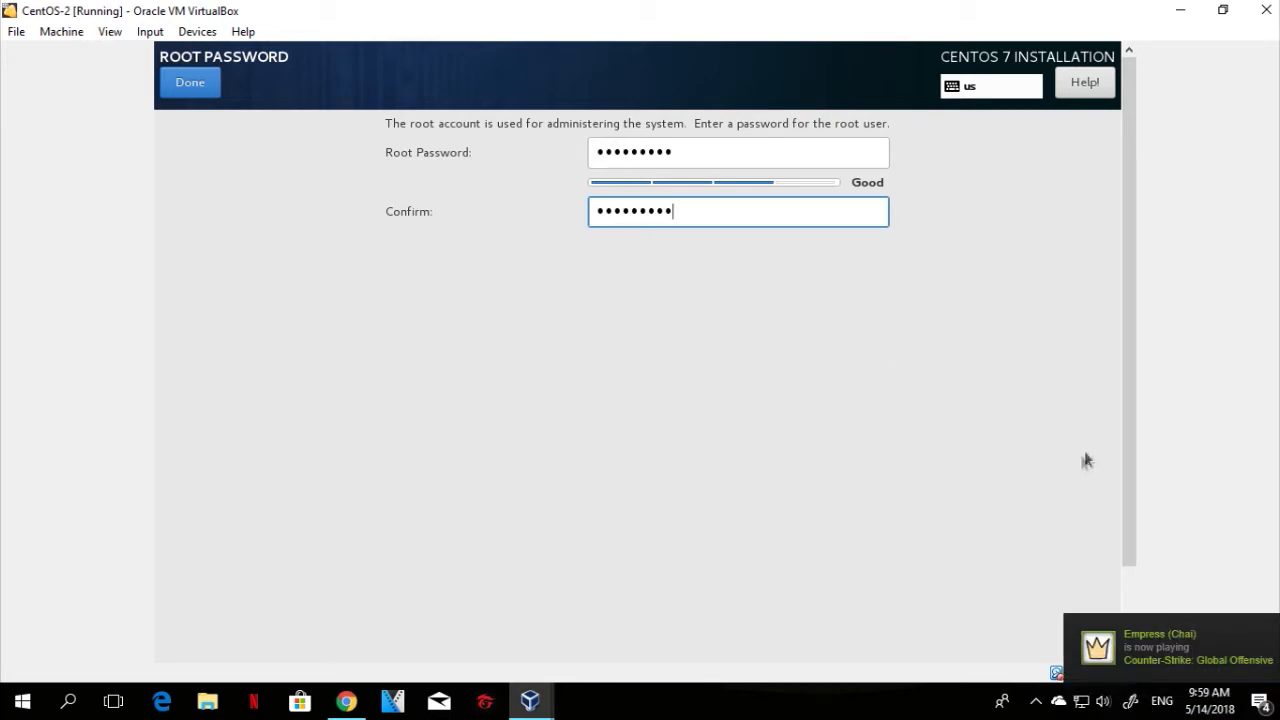
scroll(1126, 495, down, 2)
scroll(1126, 495, up, 2)
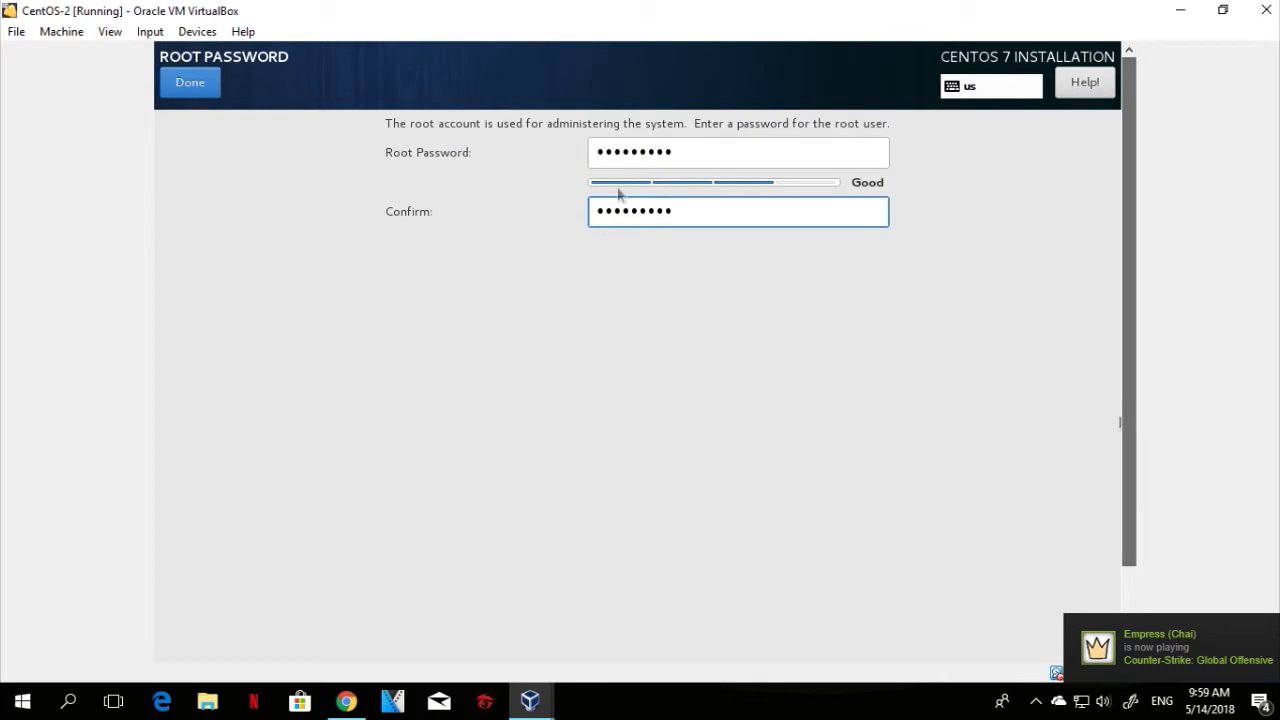
click(173, 84)
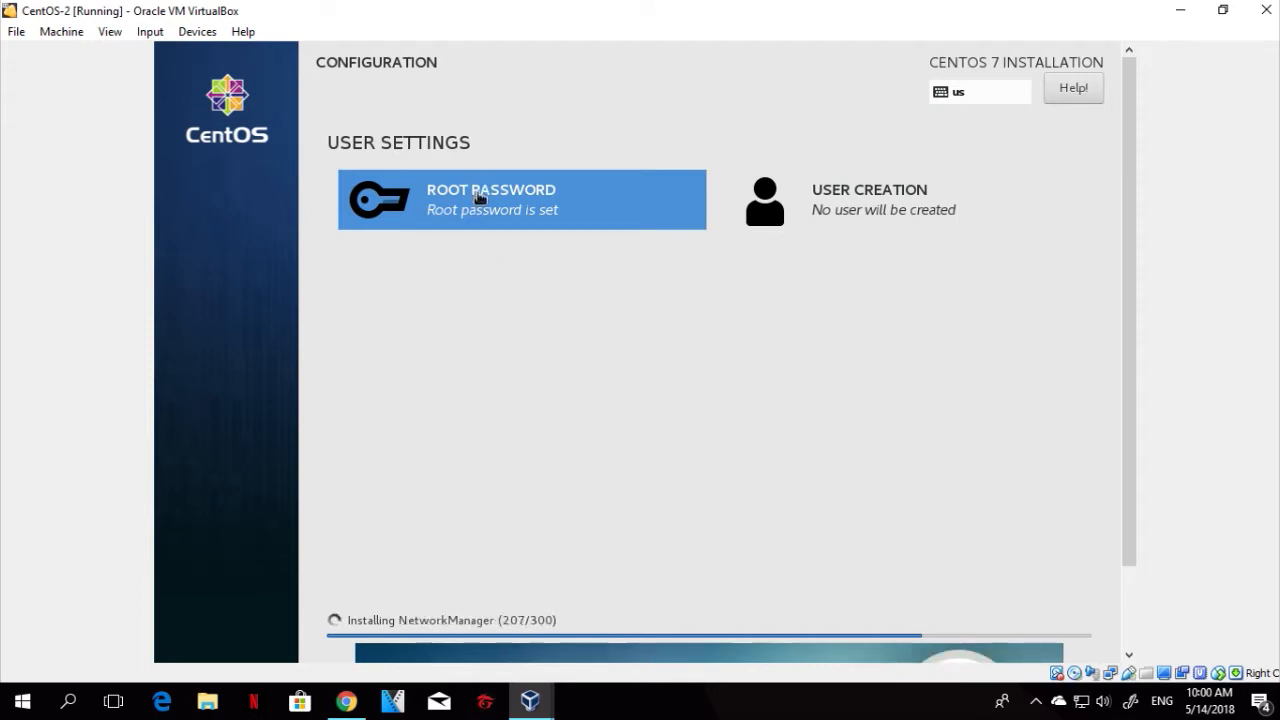
Switch to the CentOS-1 installer and continue with English (United States) as the installation language
drag(1137, 528, 1126, 653)
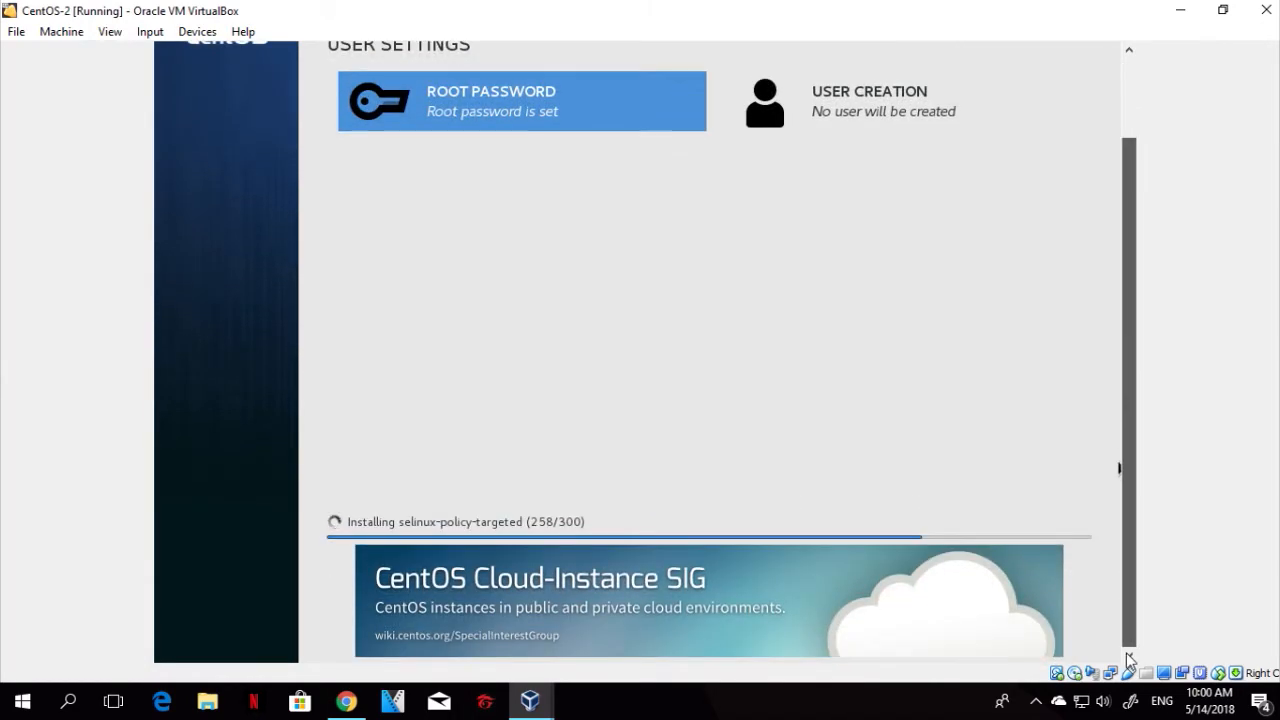
mouse_move(530, 700)
click(740, 618)
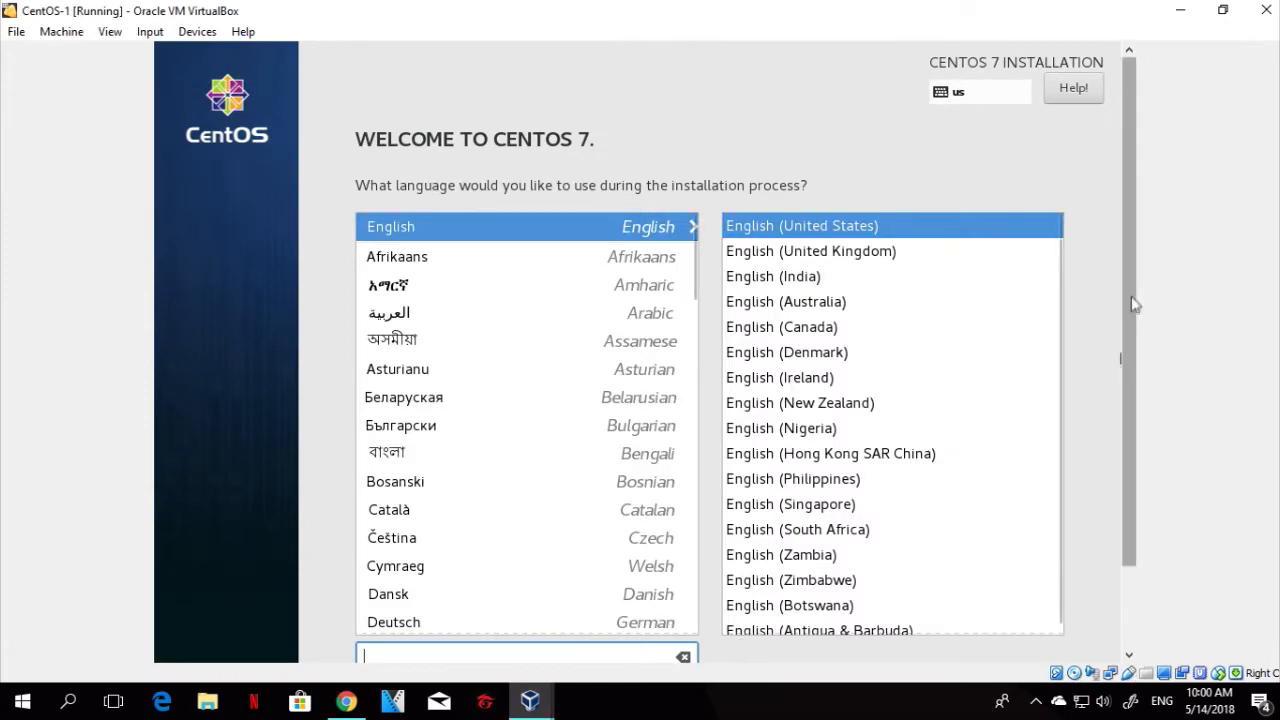
scroll(660, 560, down, 2)
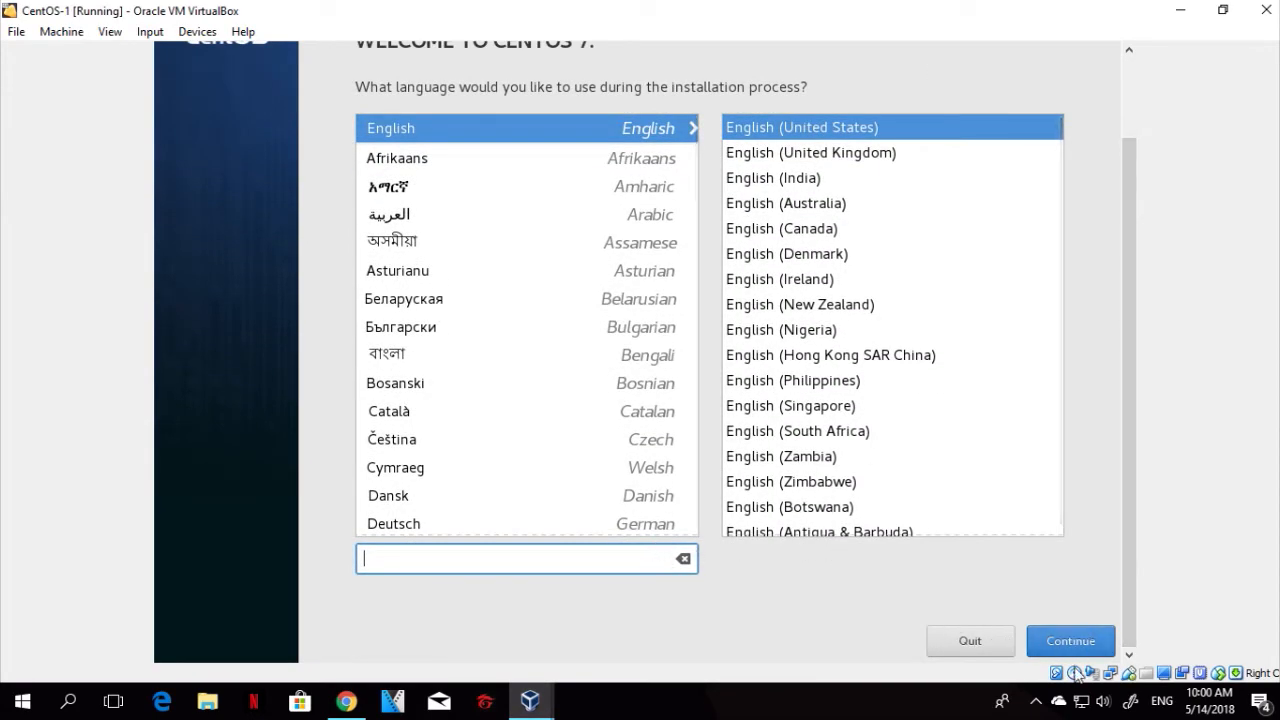
click(1071, 641)
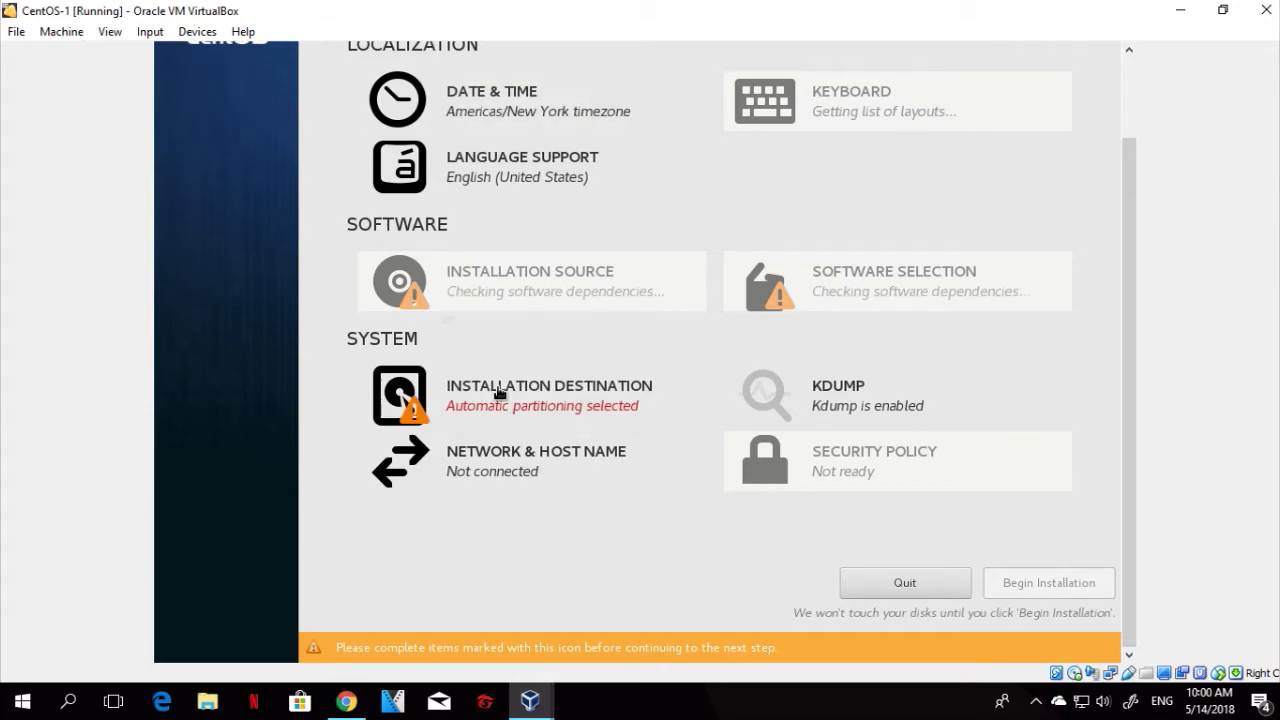
Confirm the ATA VBOX HARDDISK with automatic partitioning as the installation destination for CentOS-1
click(474, 388)
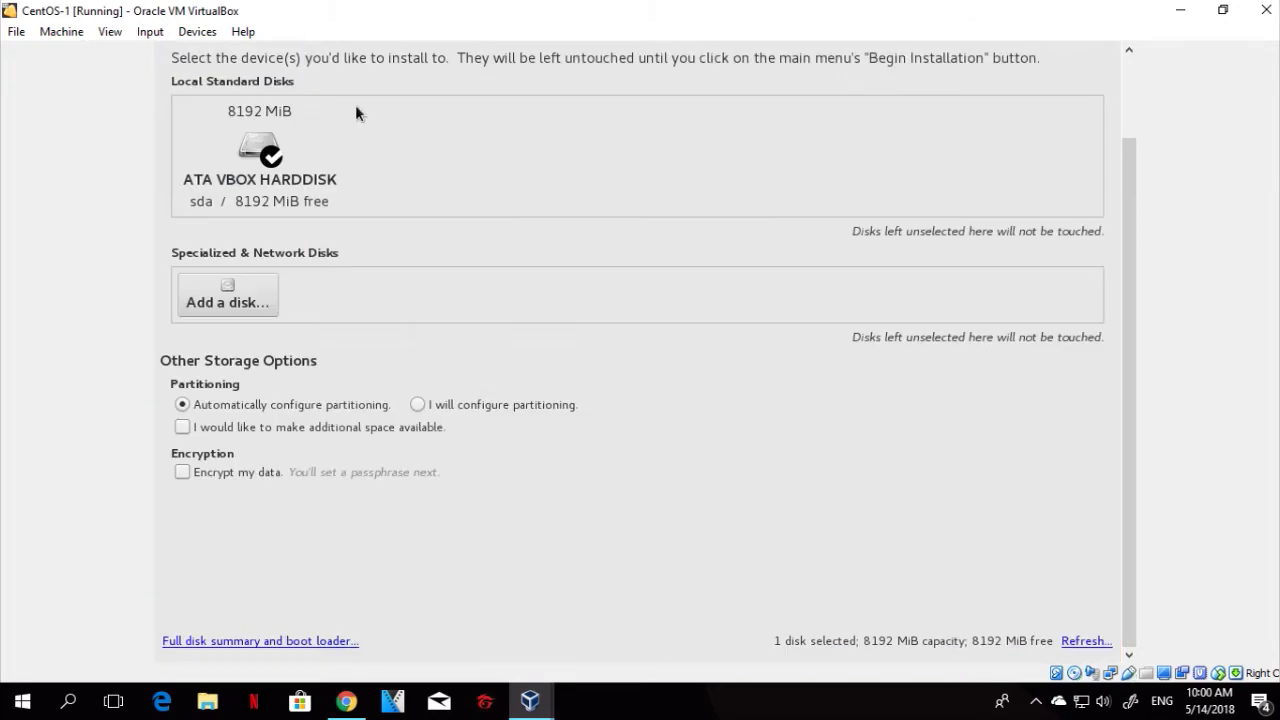
drag(1127, 326, 1132, 244)
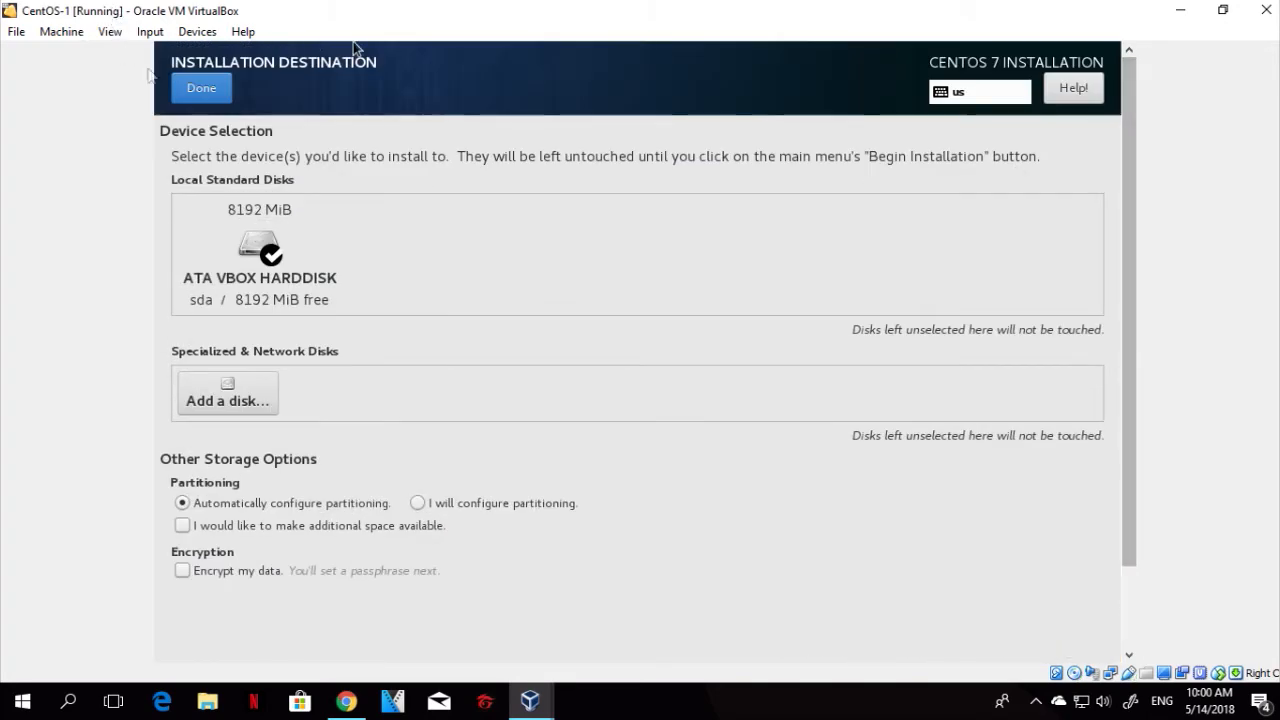
click(201, 88)
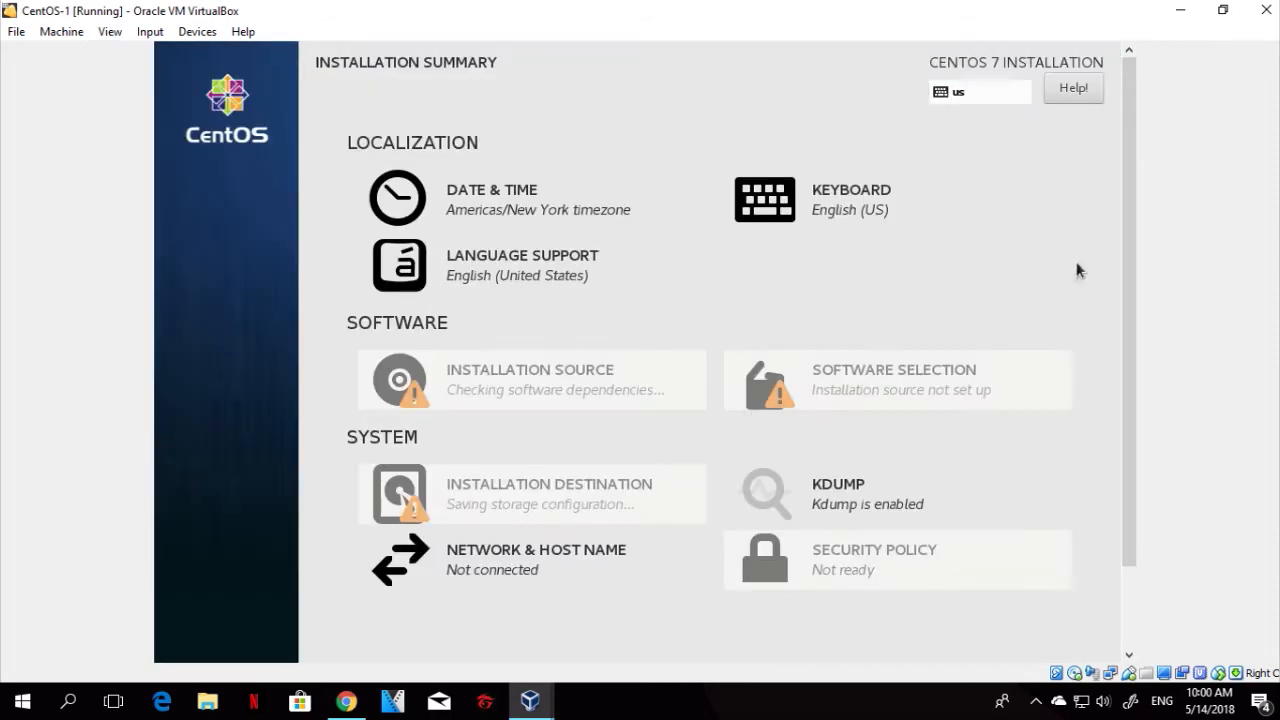
Begin the CentOS-1 installation, then enter and confirm its root password
drag(1128, 277, 1125, 386)
click(1008, 625)
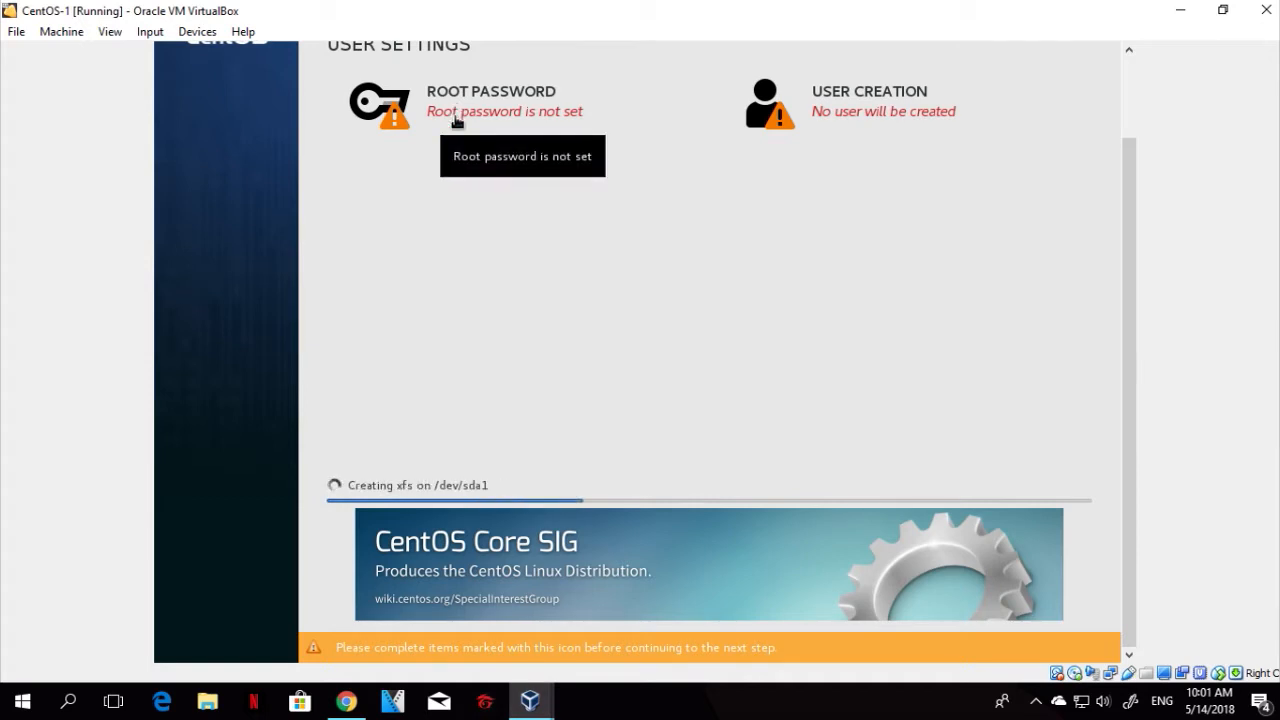
click(464, 97)
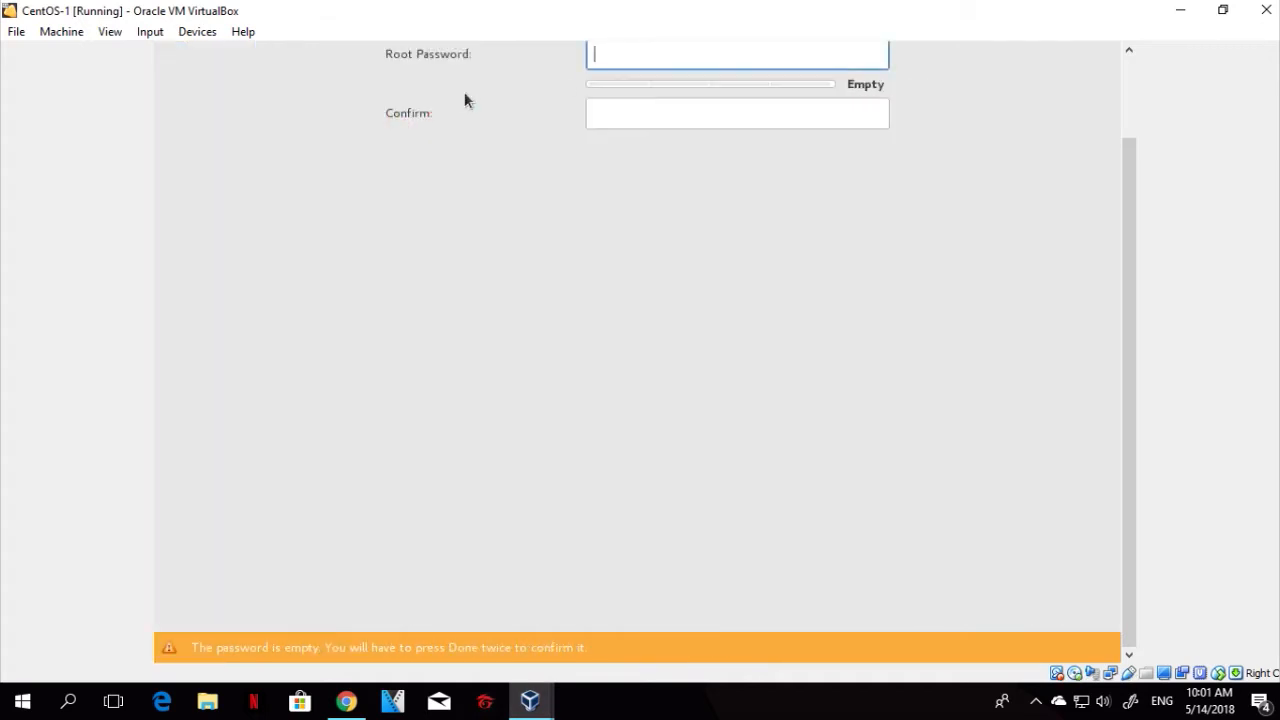
text(•••••)
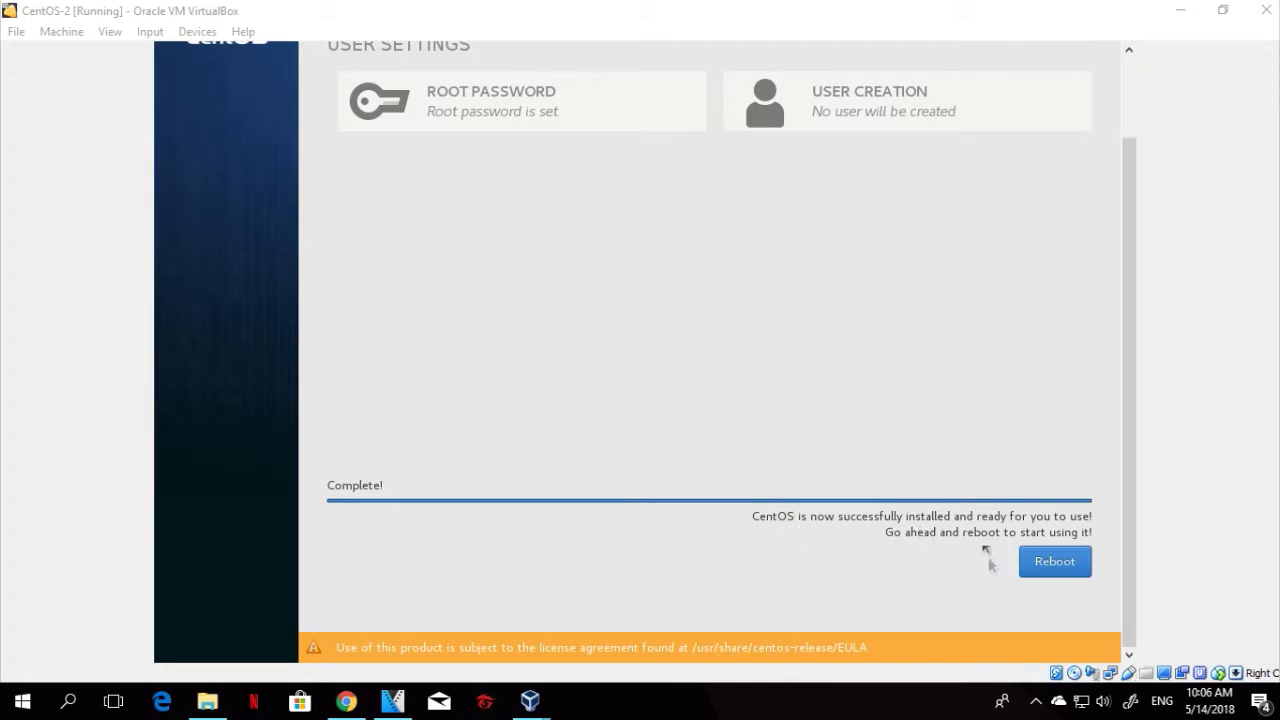
Reboot CentOS-2 and CentOS-1 from their completed installers
click(1055, 562)
mouse_move(530, 700)
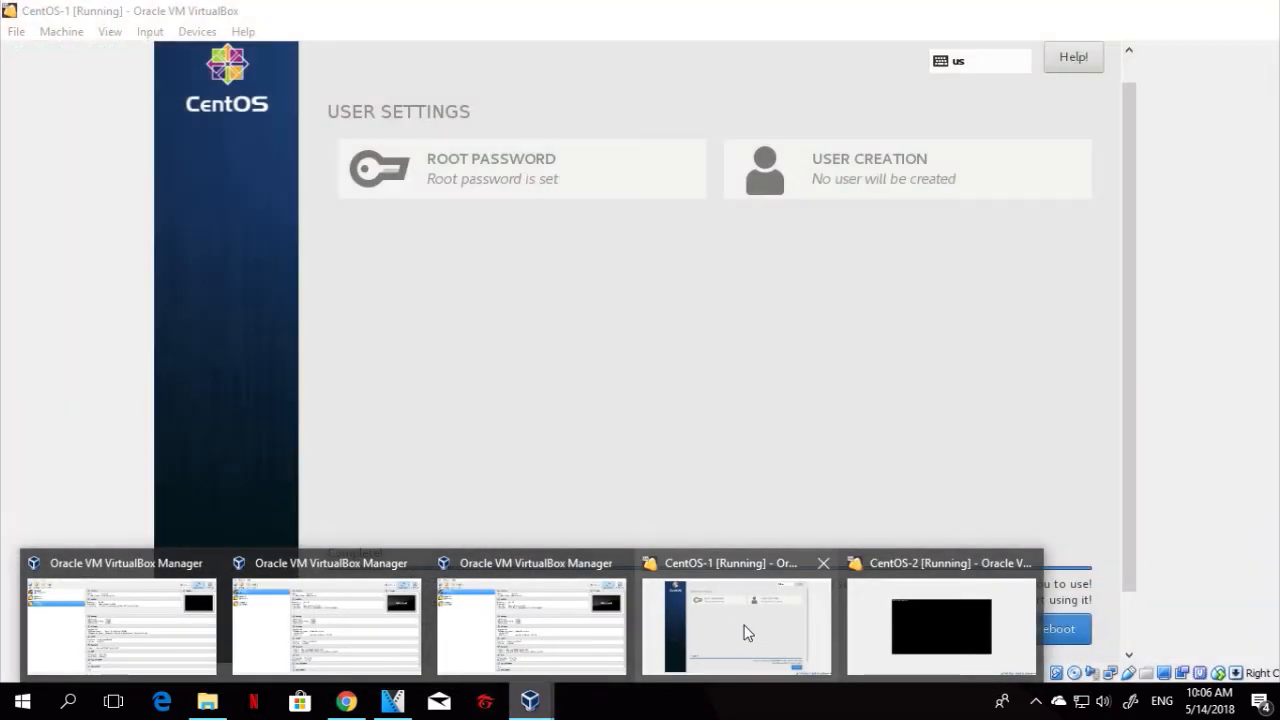
click(748, 632)
click(1055, 629)
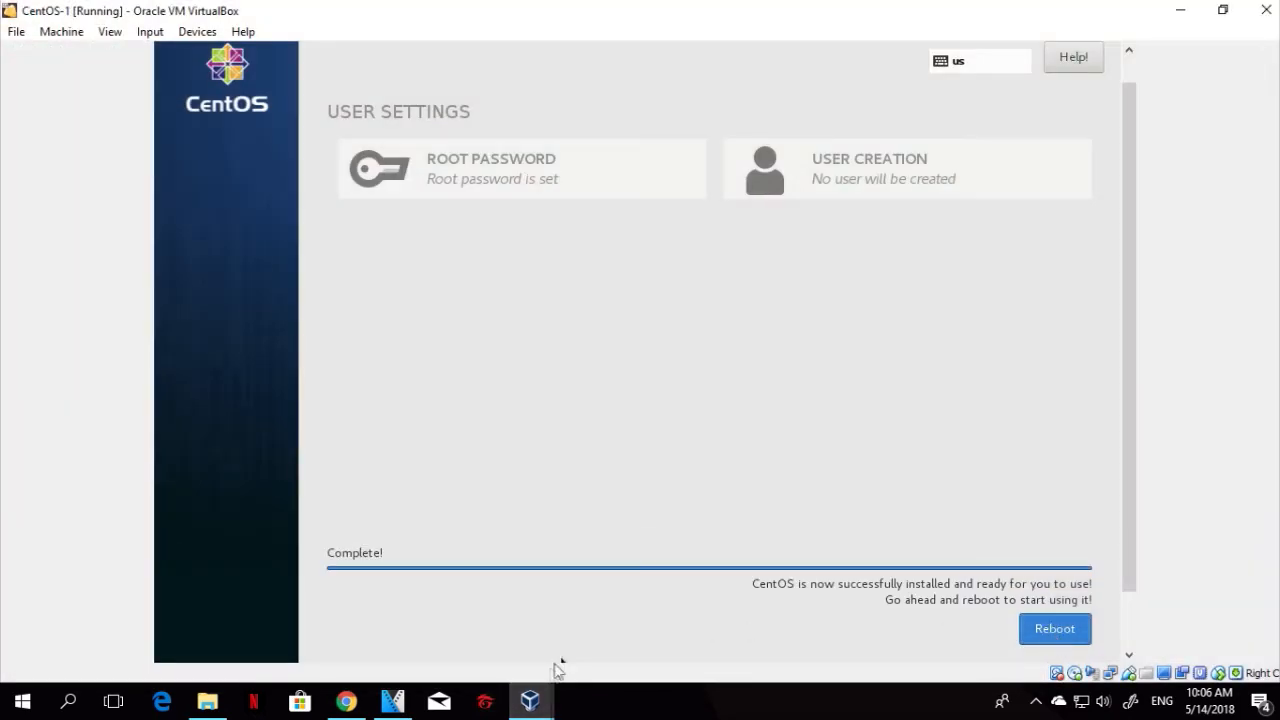
Check the boot progress of CentOS-2 and CentOS-1, alternating between the two machines
mouse_move(530, 700)
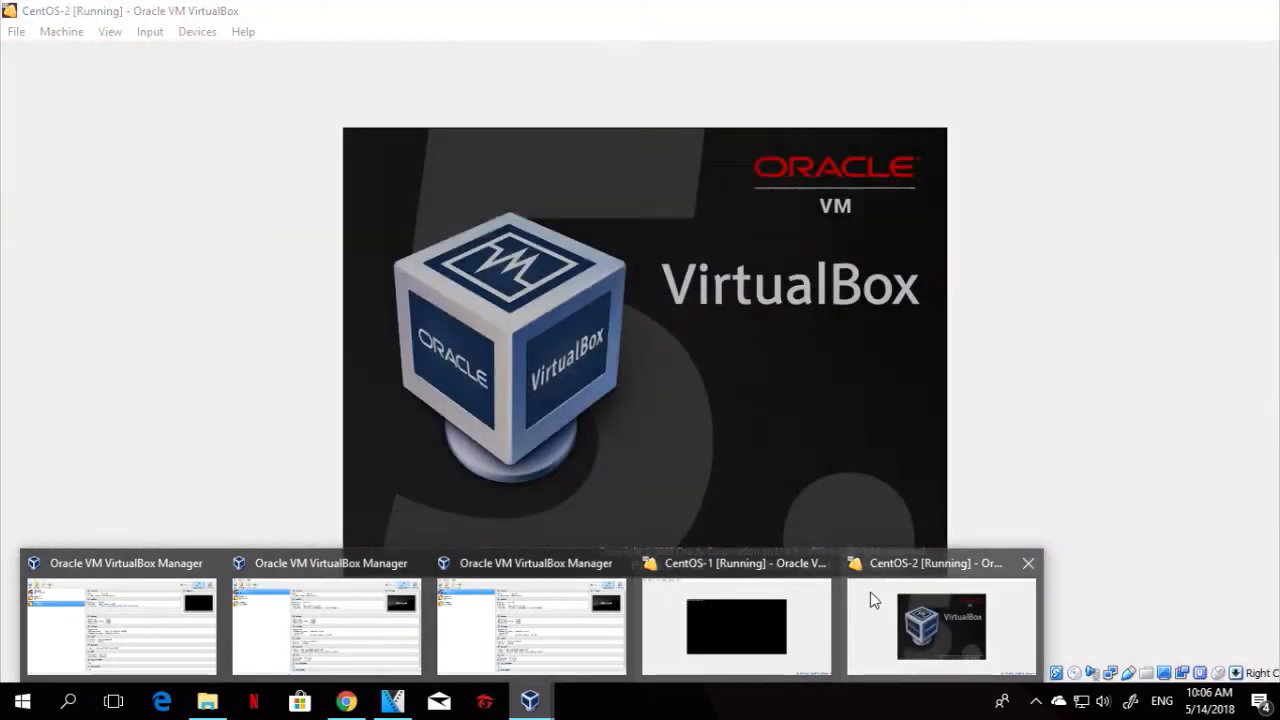
click(884, 603)
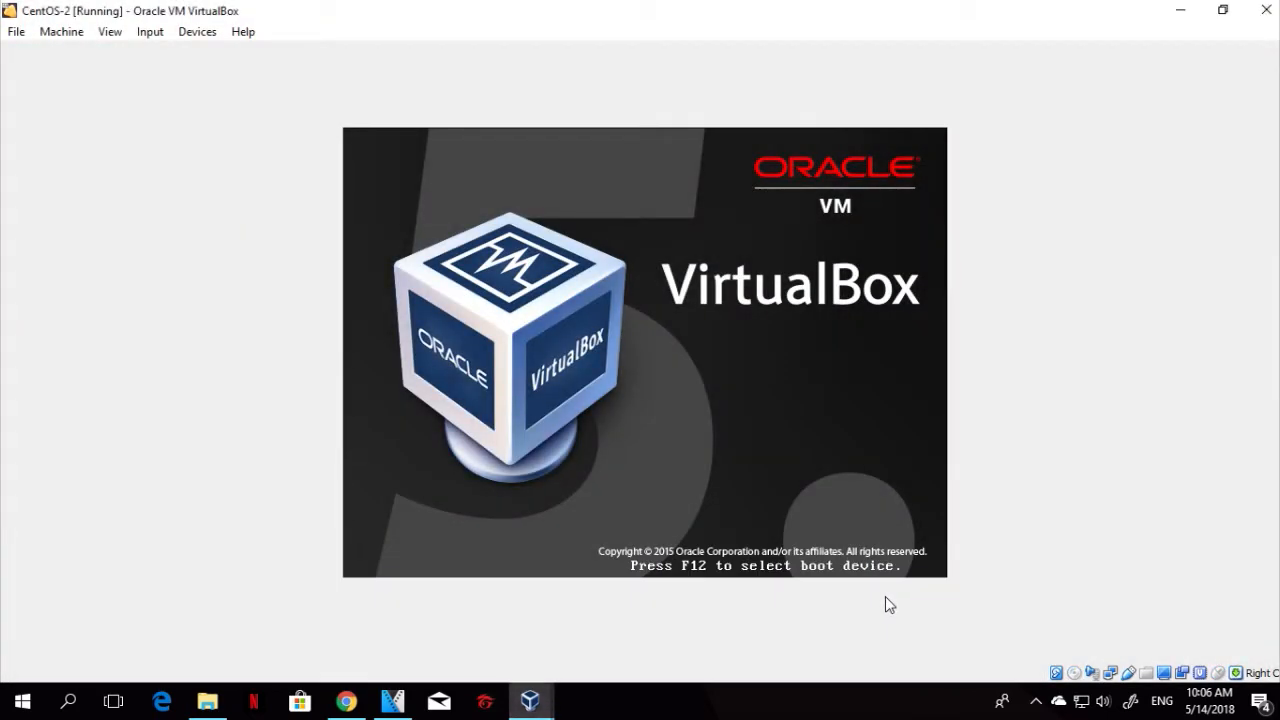
mouse_move(550, 700)
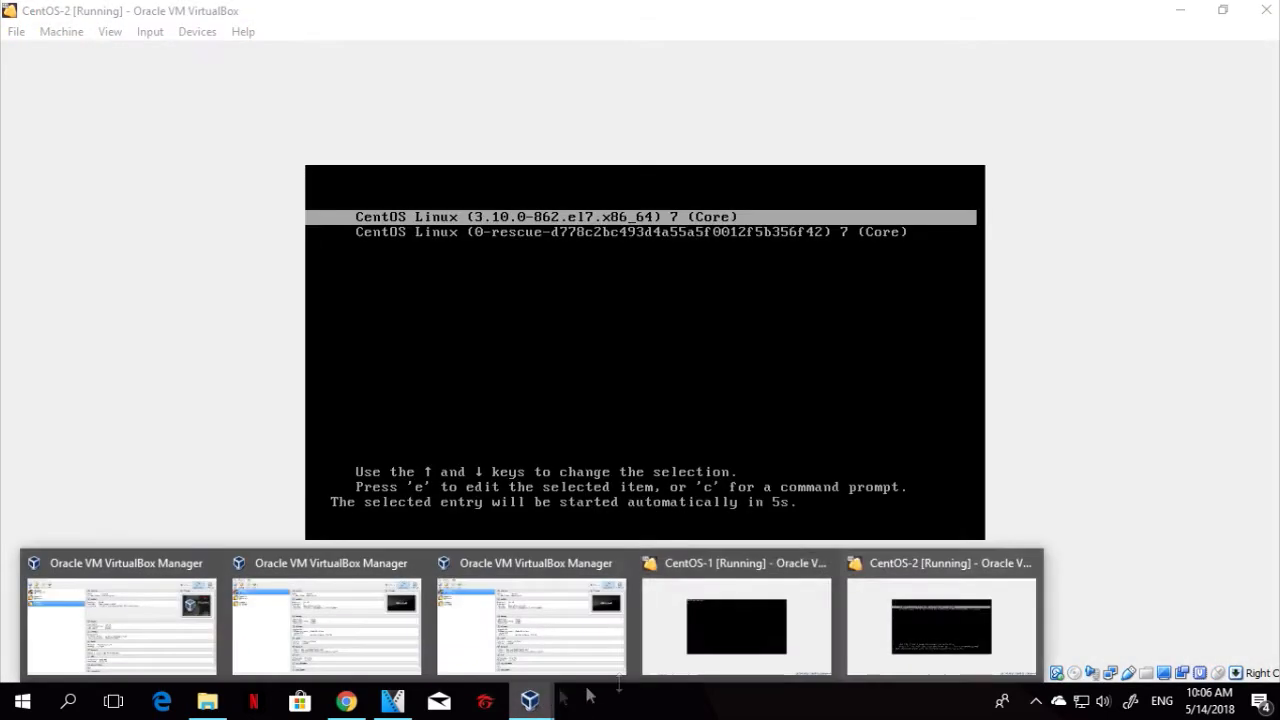
click(782, 629)
mouse_move(543, 707)
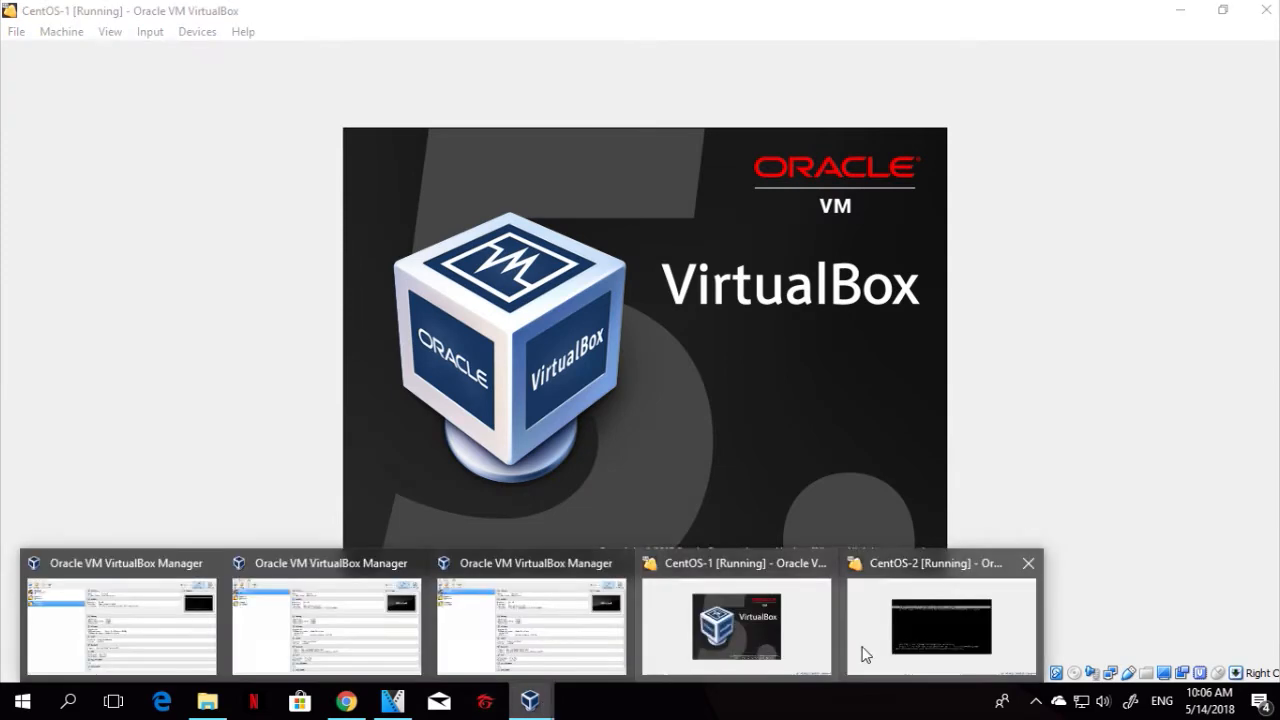
click(863, 654)
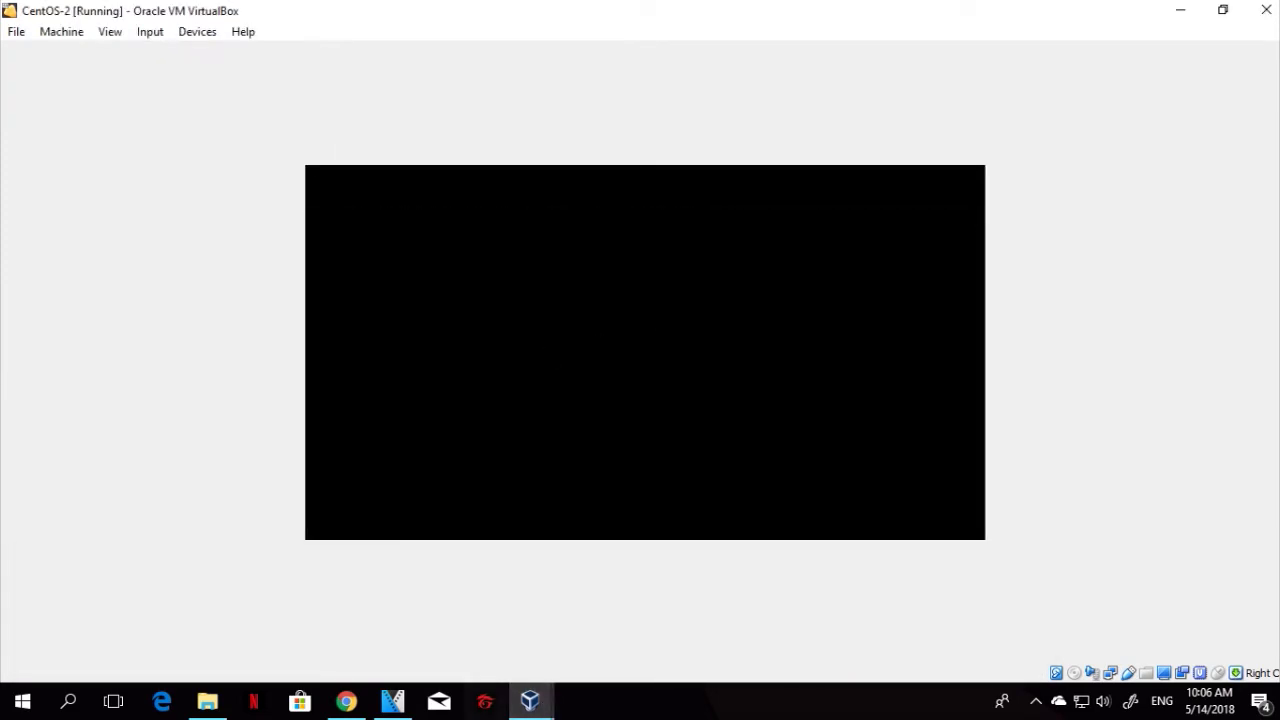
mouse_move(545, 697)
click(683, 606)
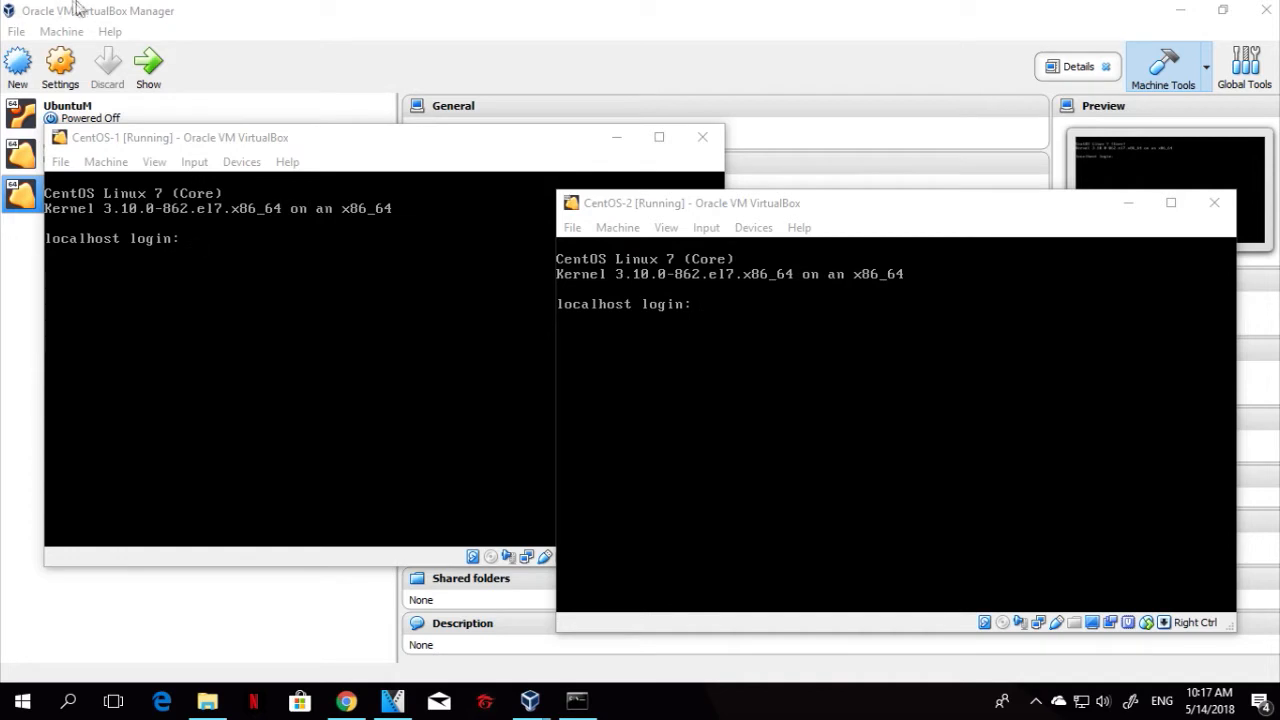
Log in to CentOS-1 as root with the account password
click(243, 143)
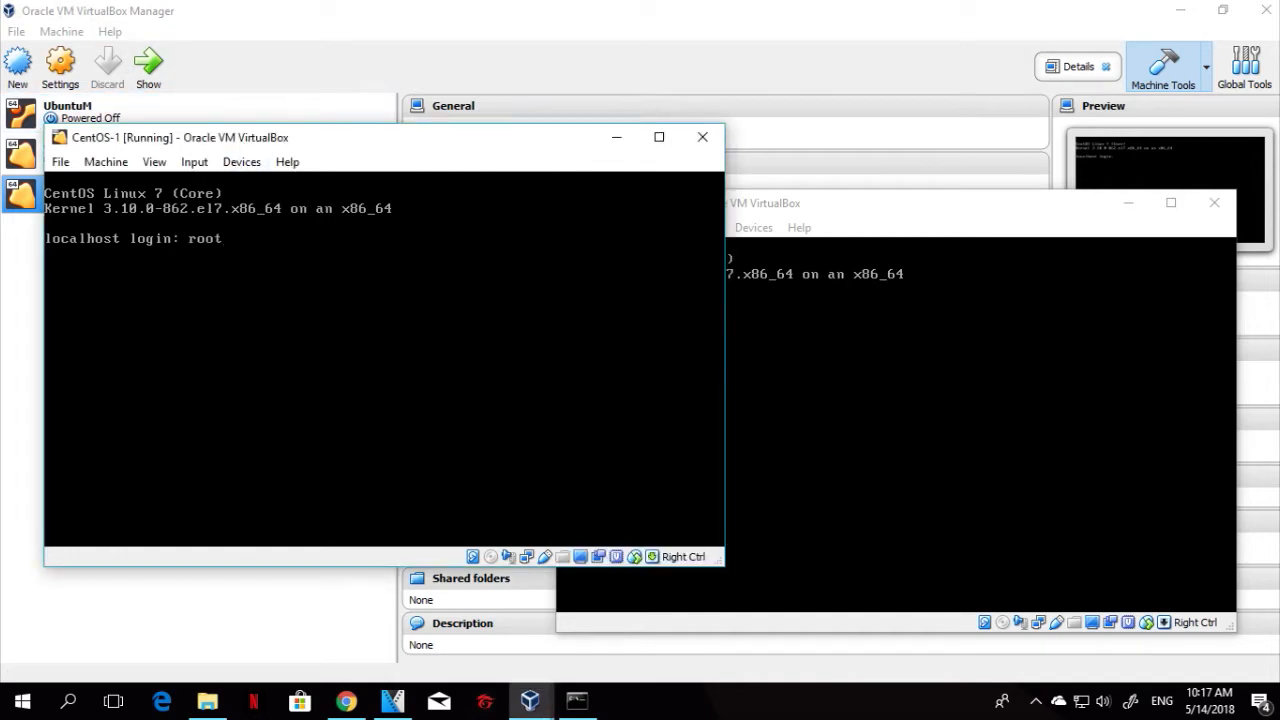
key(Return)
key(Return)
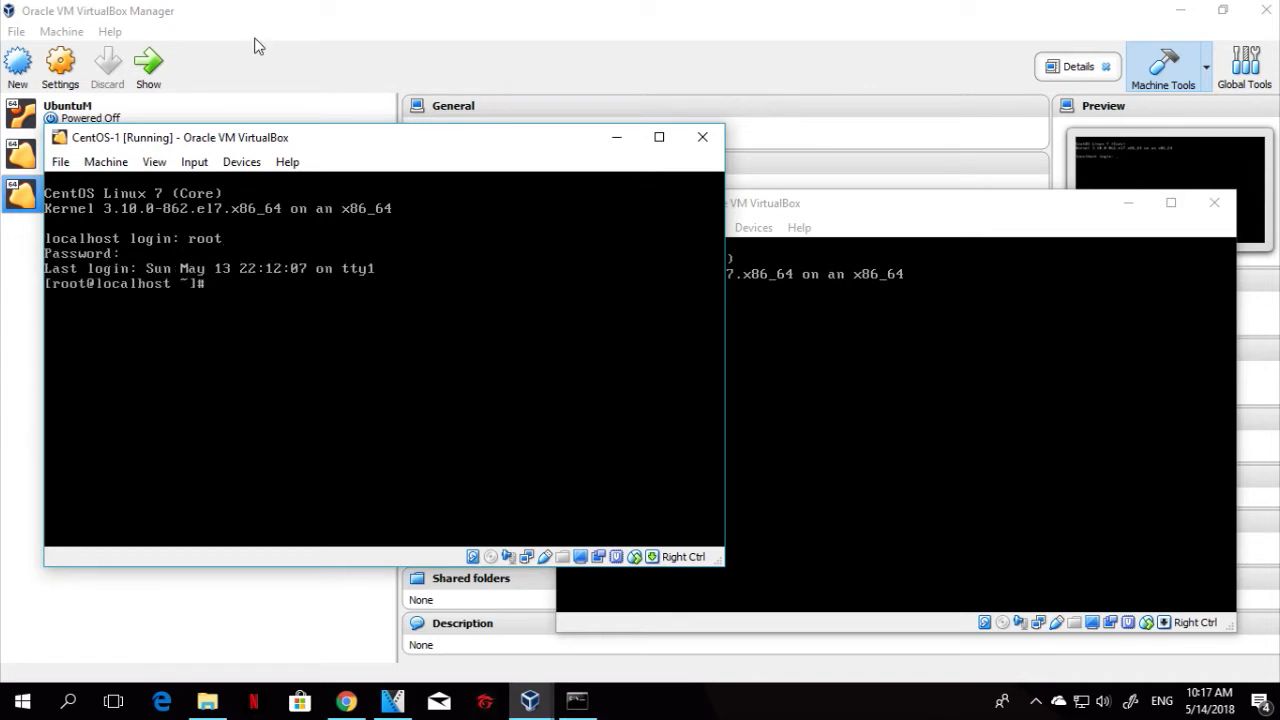
Log in to CentOS-2 as root with the account password
click(879, 212)
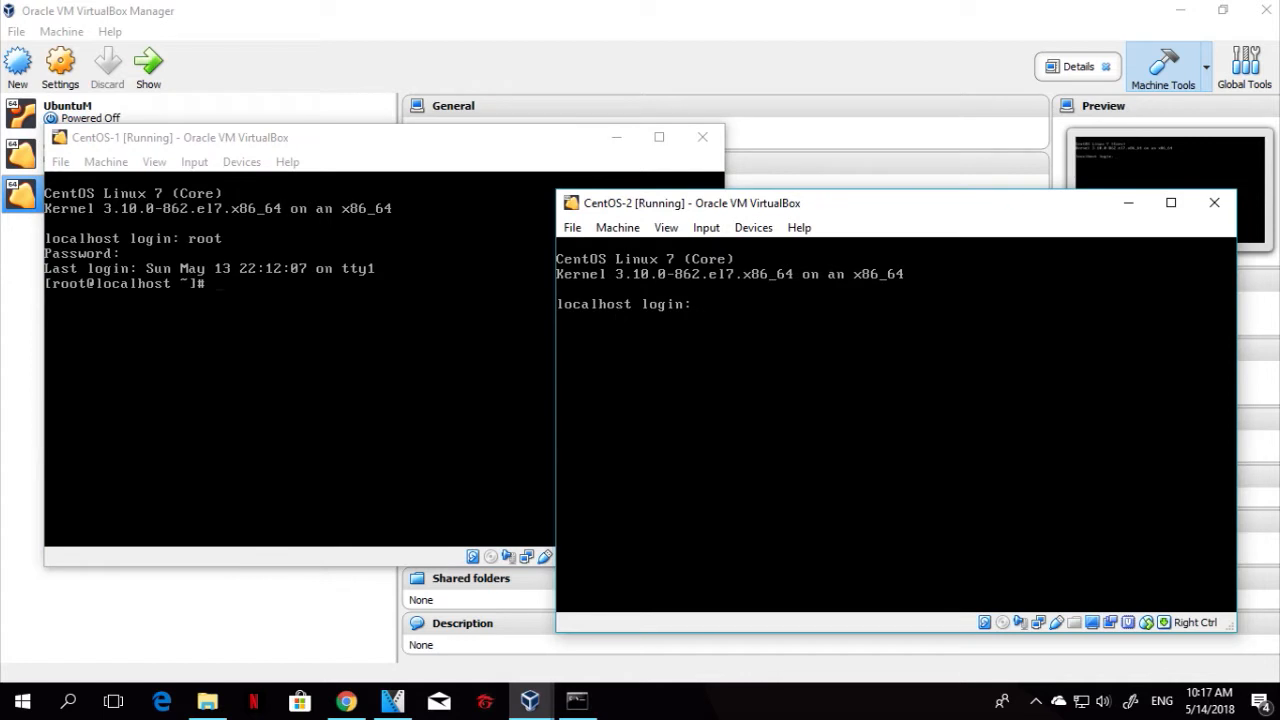
key(Return)
key(Return)
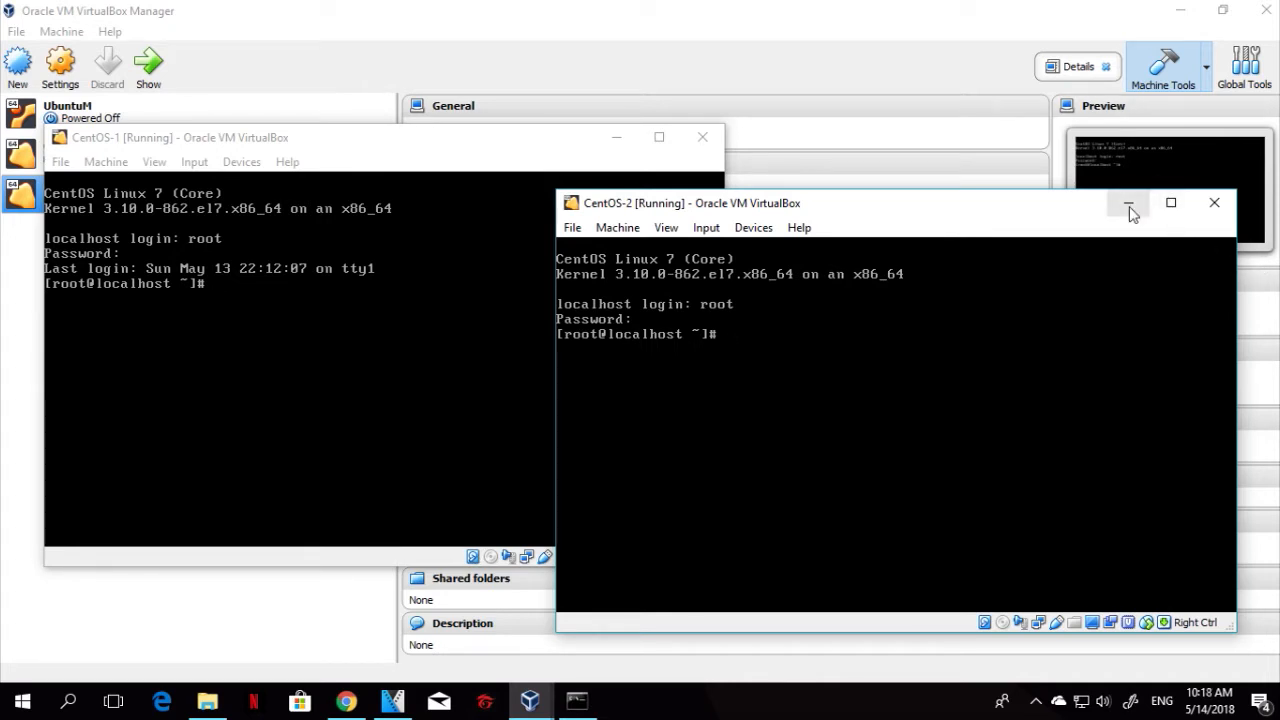
Power off the CentOS-2 and CentOS-1 machines
click(1215, 203)
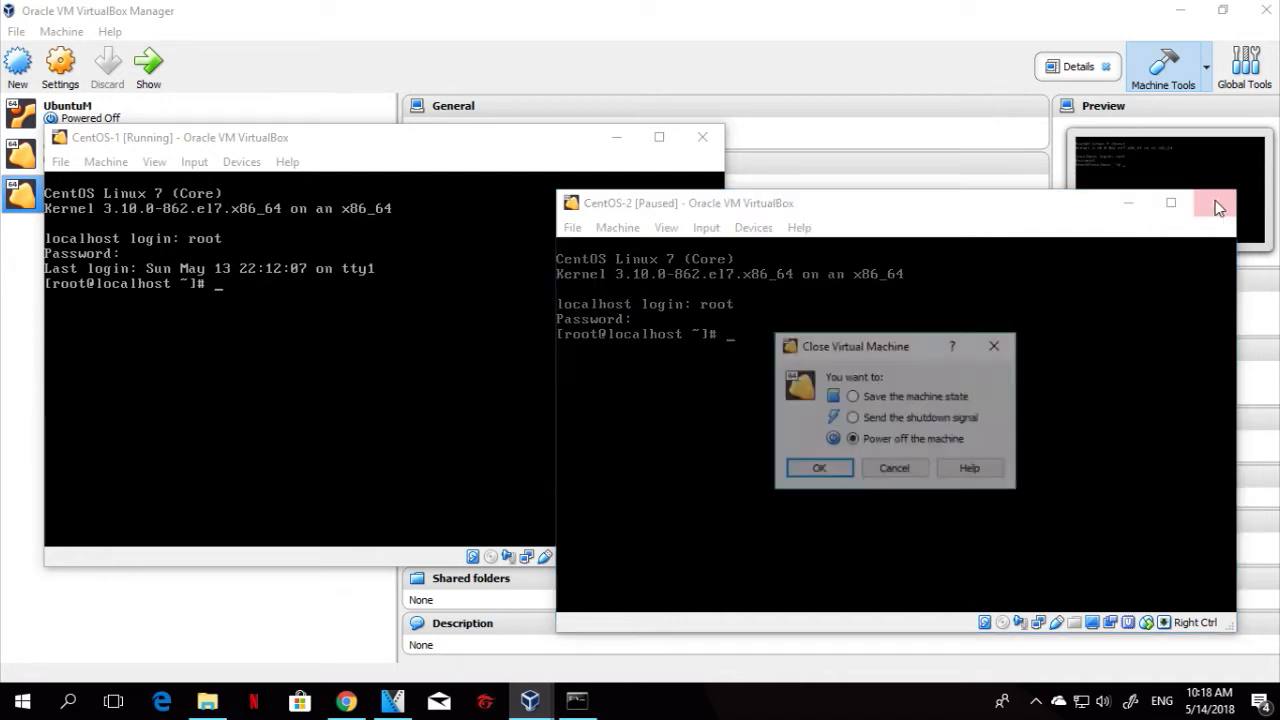
click(818, 470)
click(703, 137)
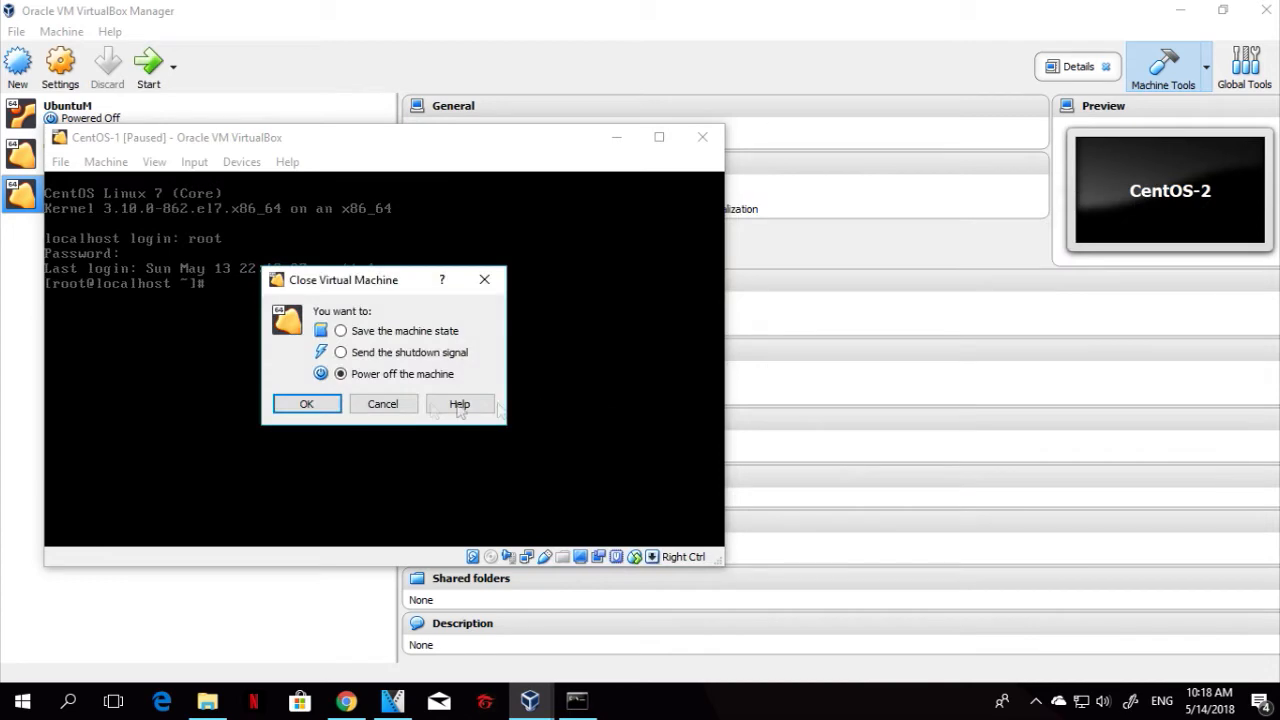
click(322, 405)
In CentOS-1's network settings, enable Adapter 2, attach it to Internal Network, and select the network name for editing
right_click(104, 158)
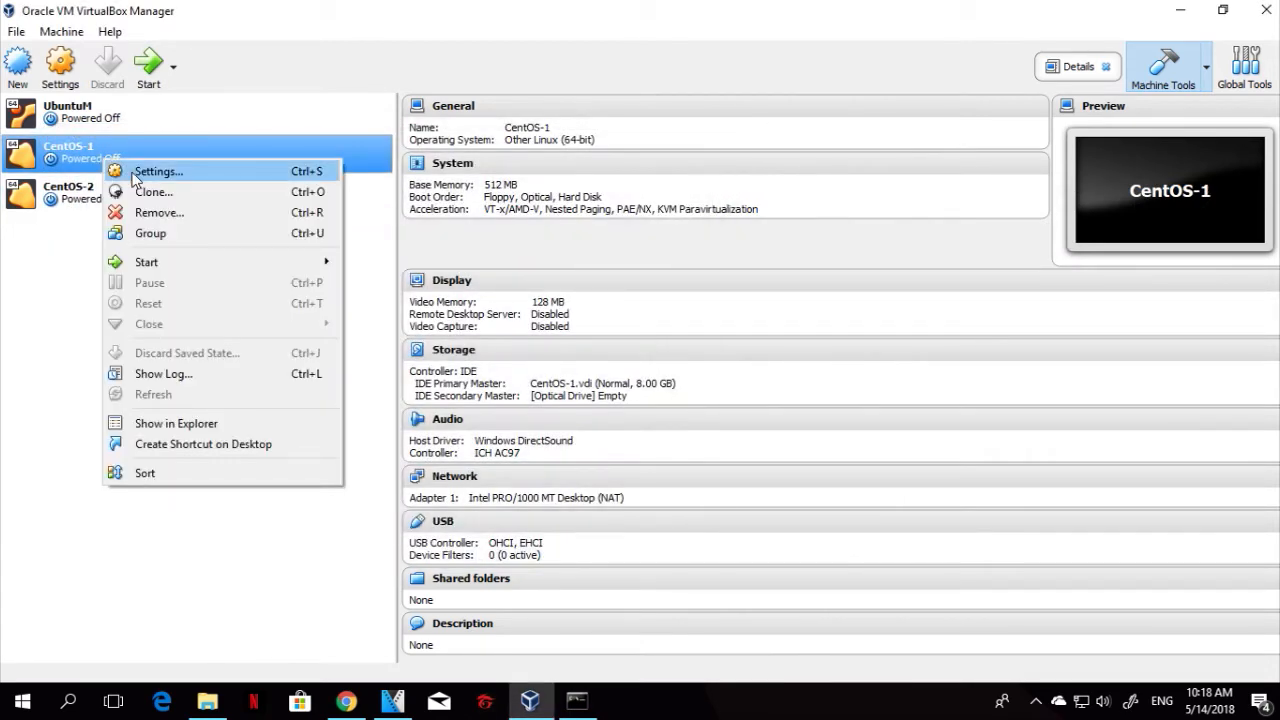
right_click(84, 156)
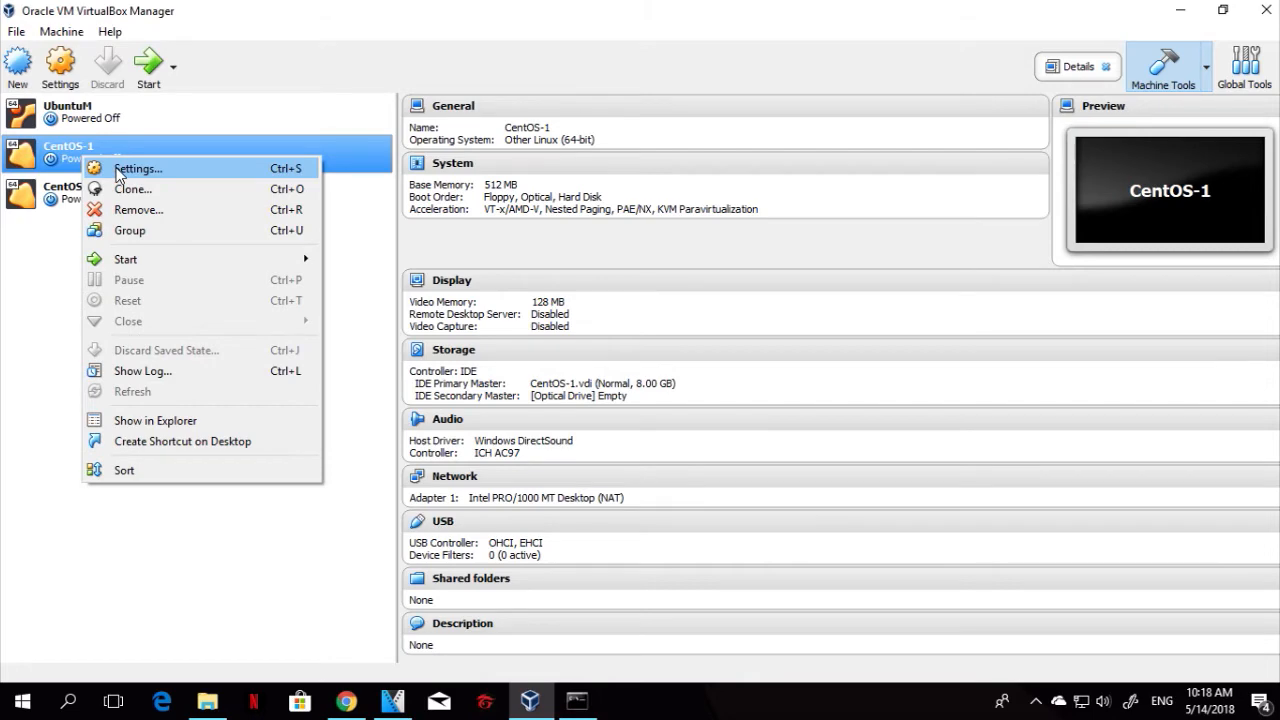
click(118, 171)
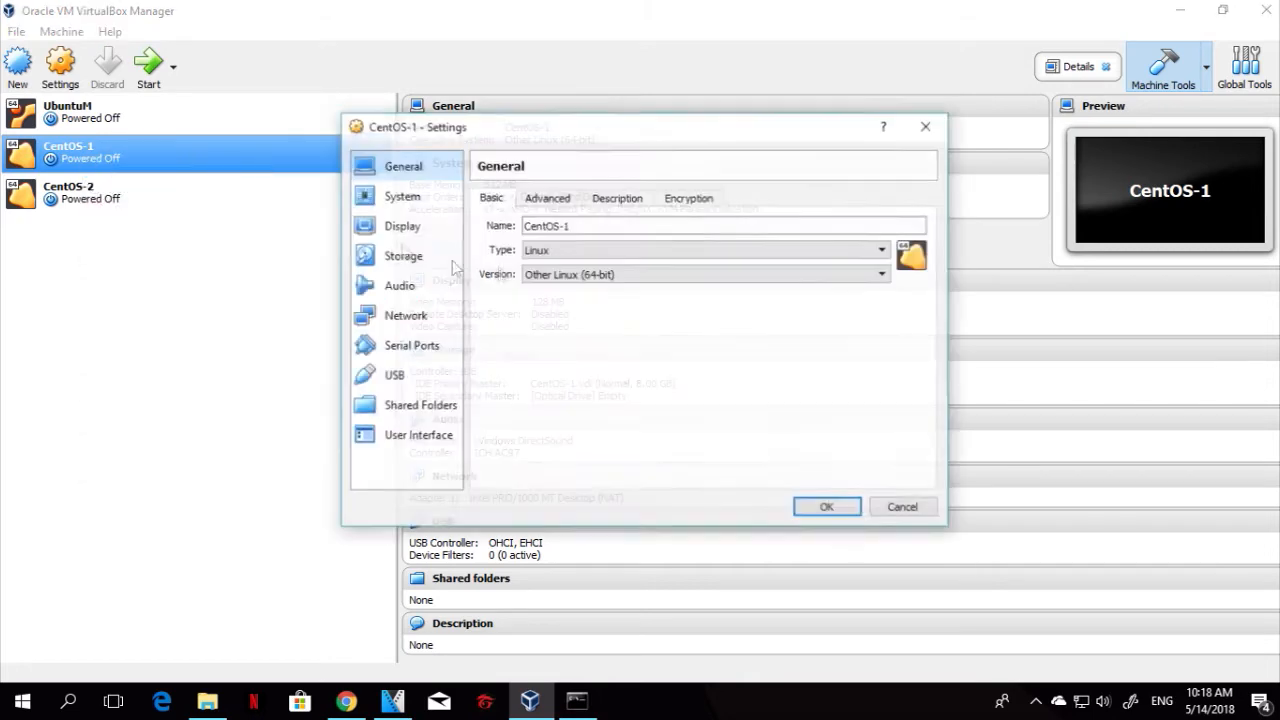
click(404, 320)
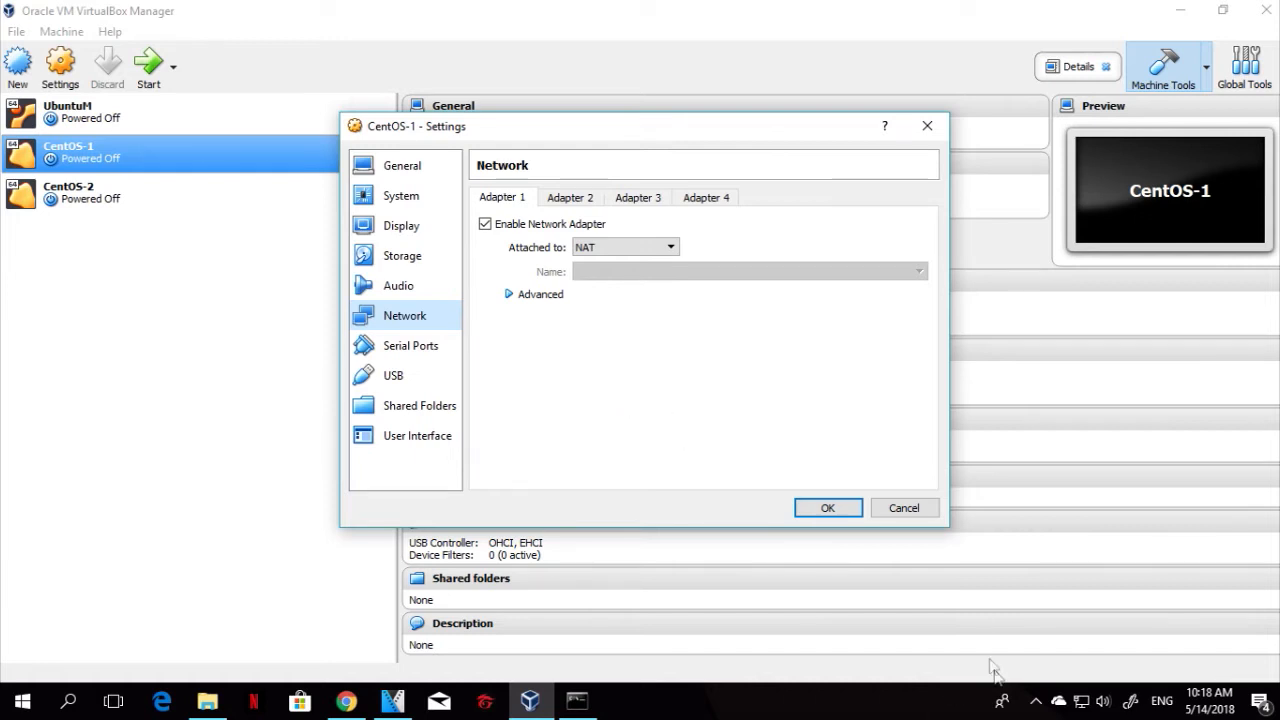
mouse_move(1084, 706)
click(550, 200)
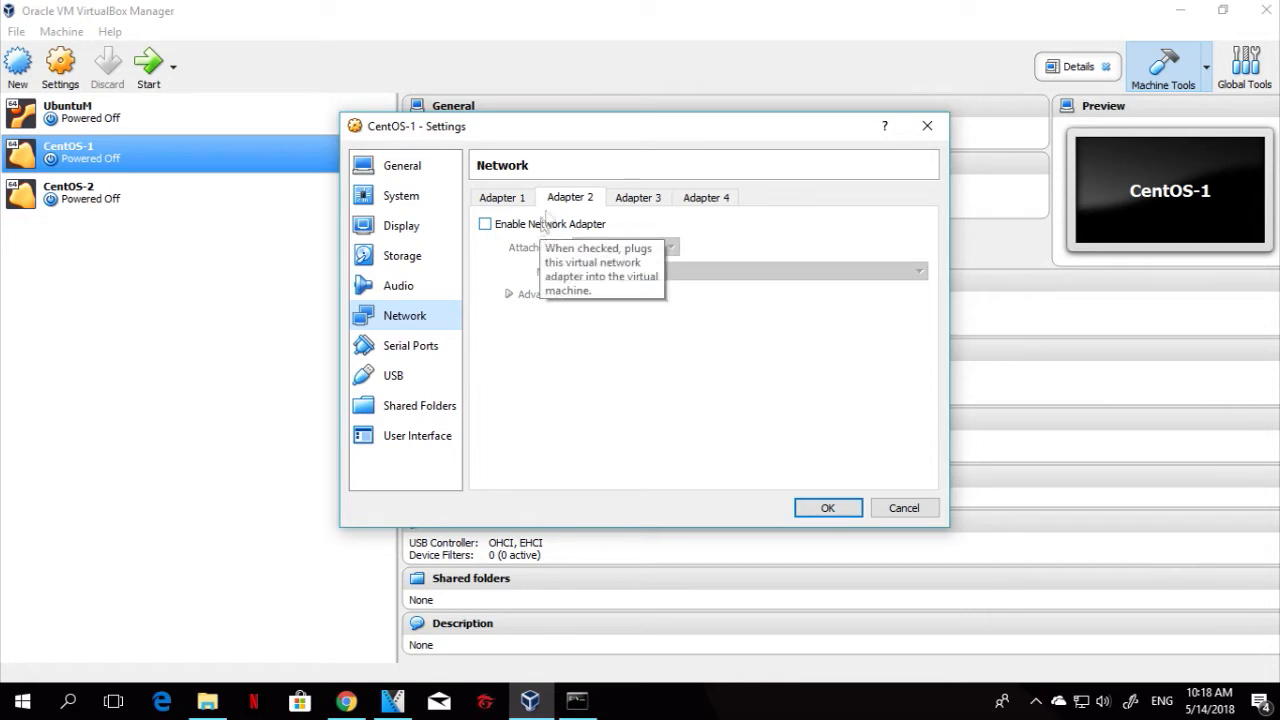
click(538, 226)
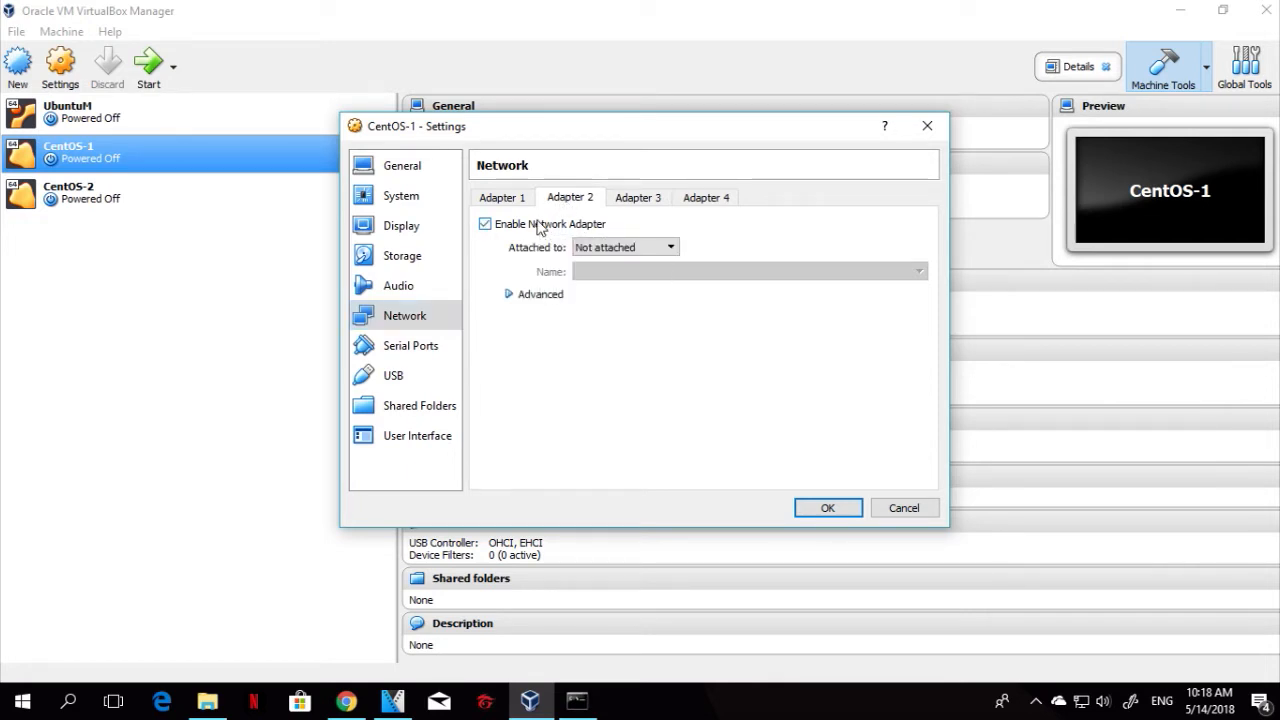
click(604, 250)
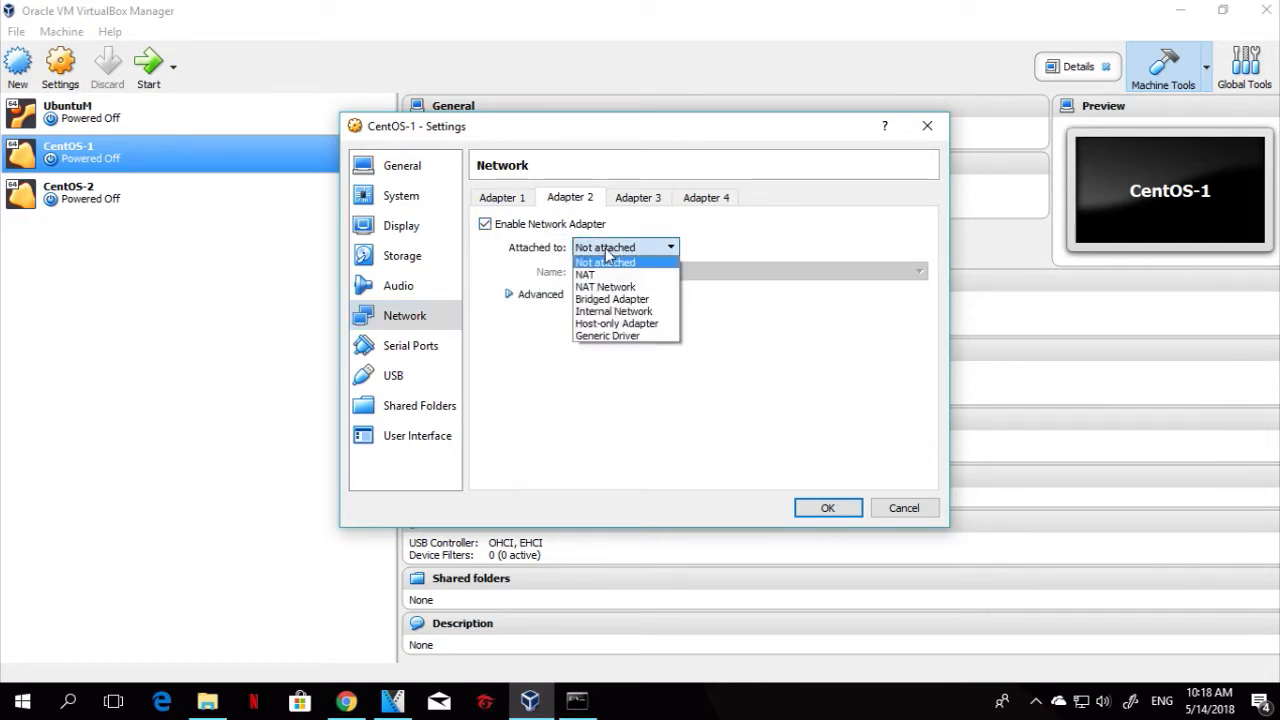
click(614, 311)
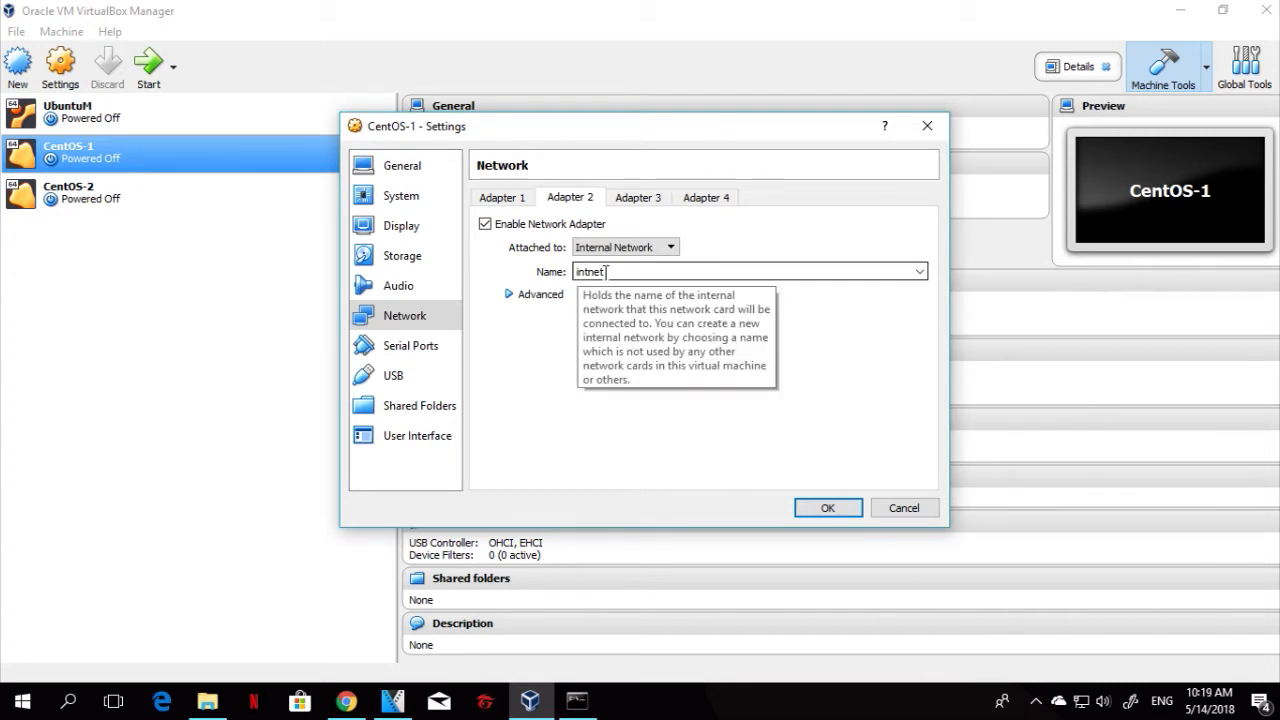
double_click(576, 271)
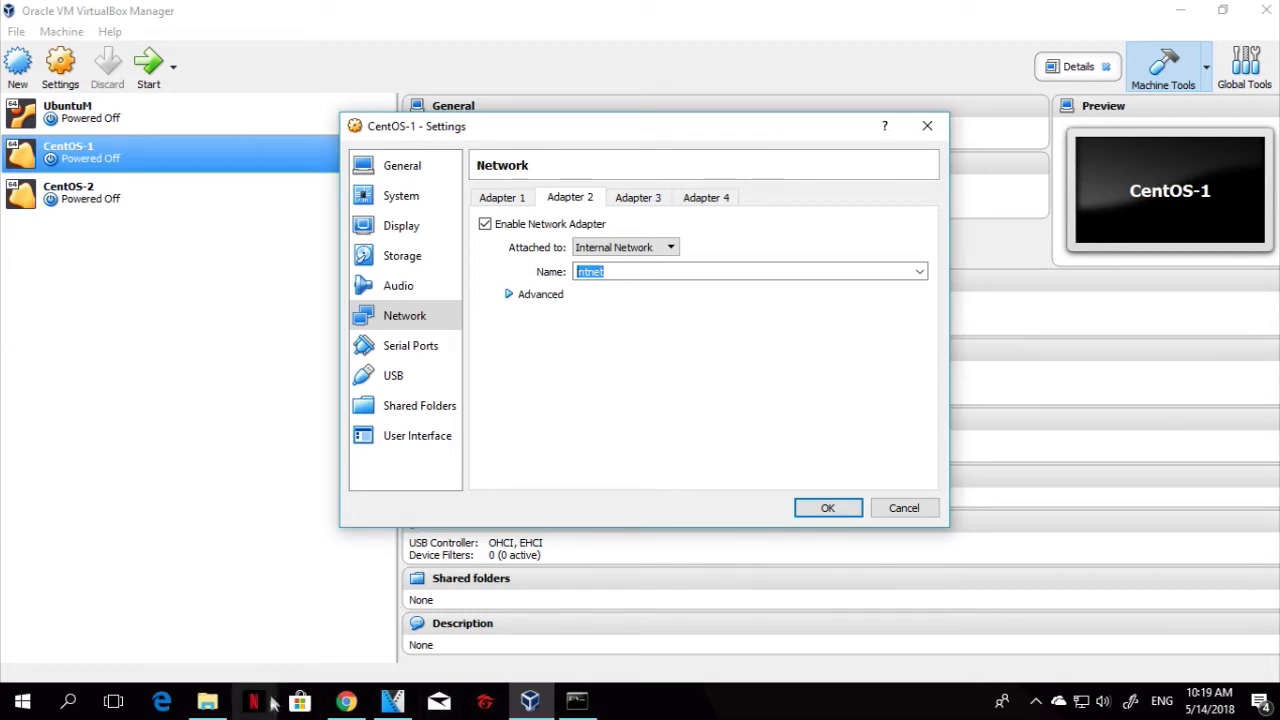
Switch to File Explorer and open the folder C:\Program Files\Oracle\VirtualBox
click(208, 704)
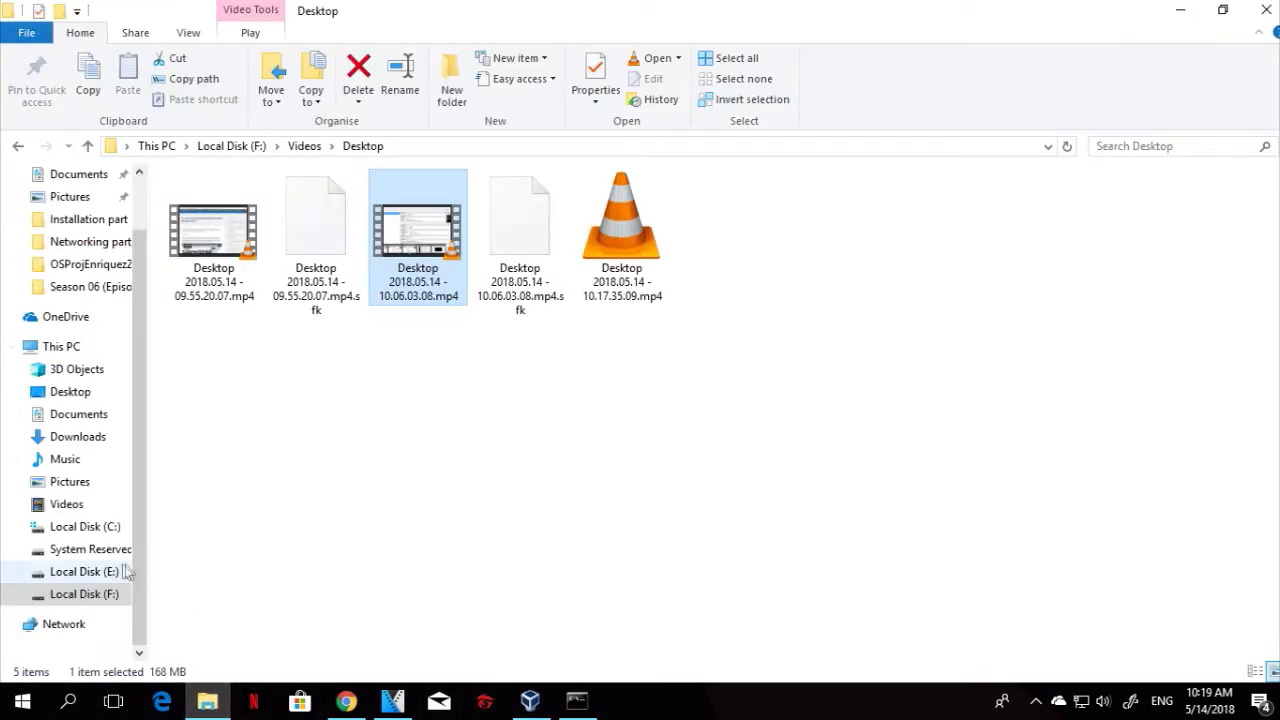
click(86, 574)
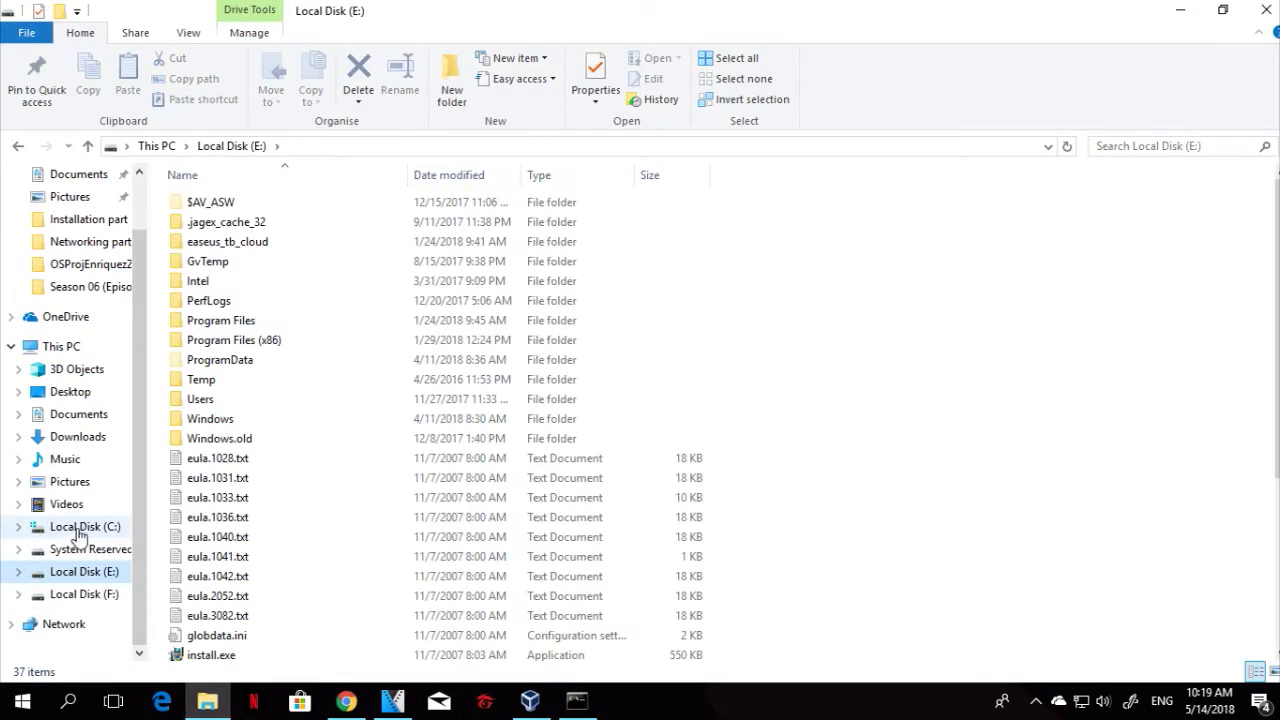
click(78, 530)
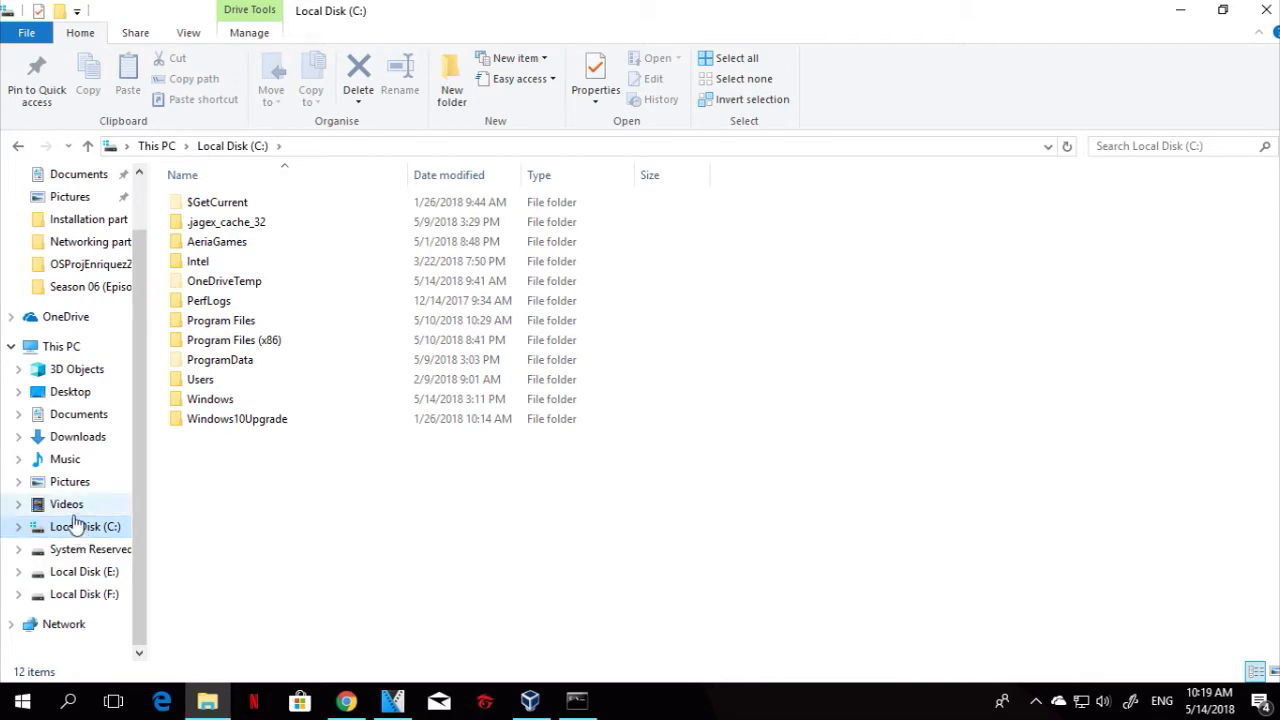
double_click(243, 330)
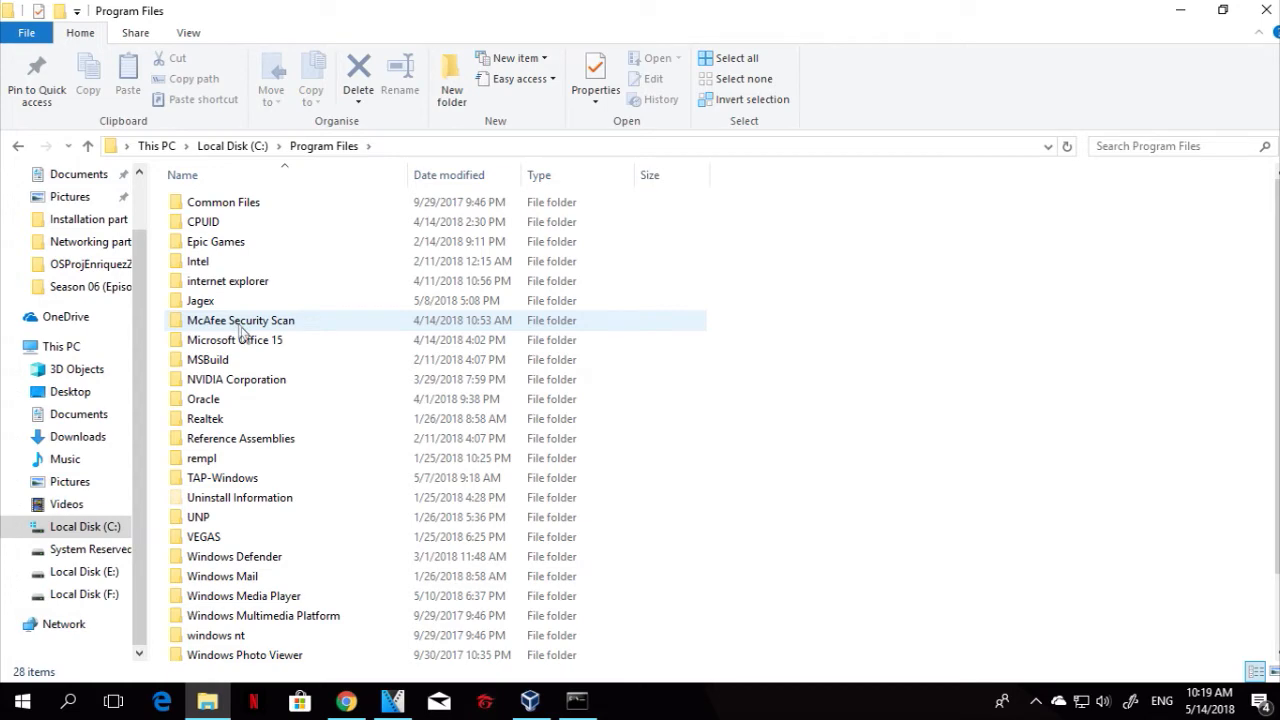
double_click(230, 400)
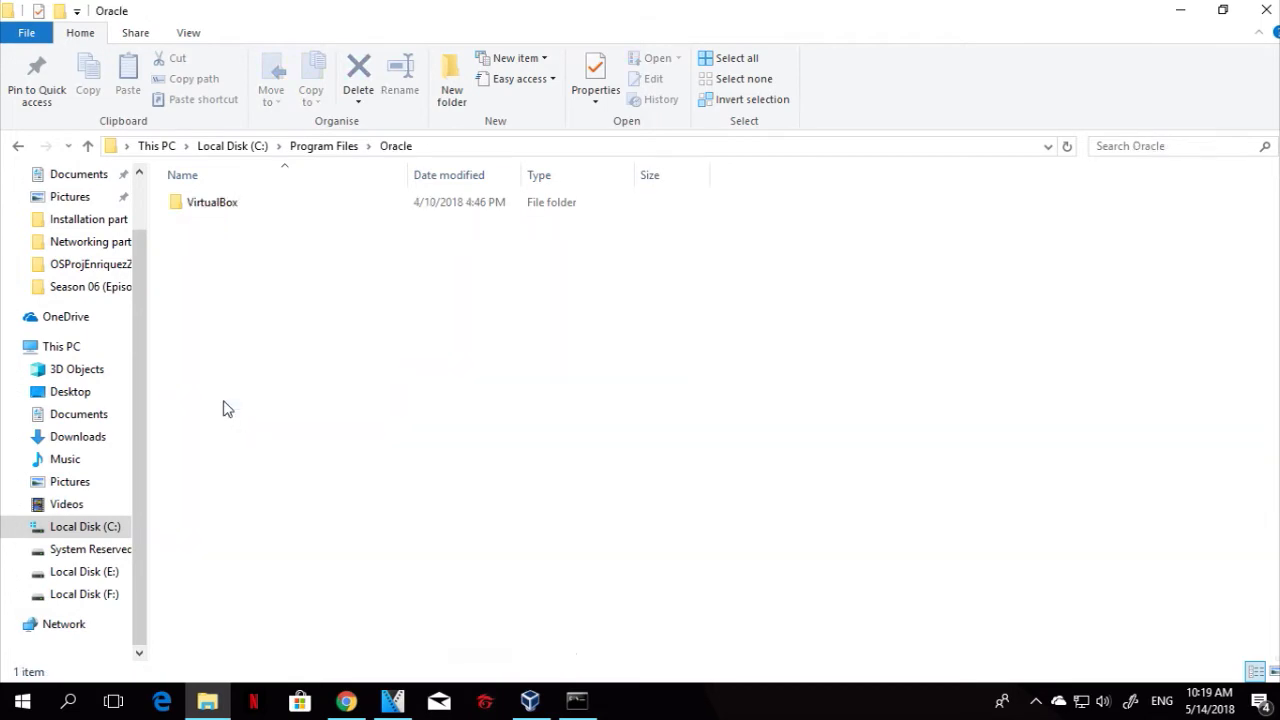
double_click(212, 203)
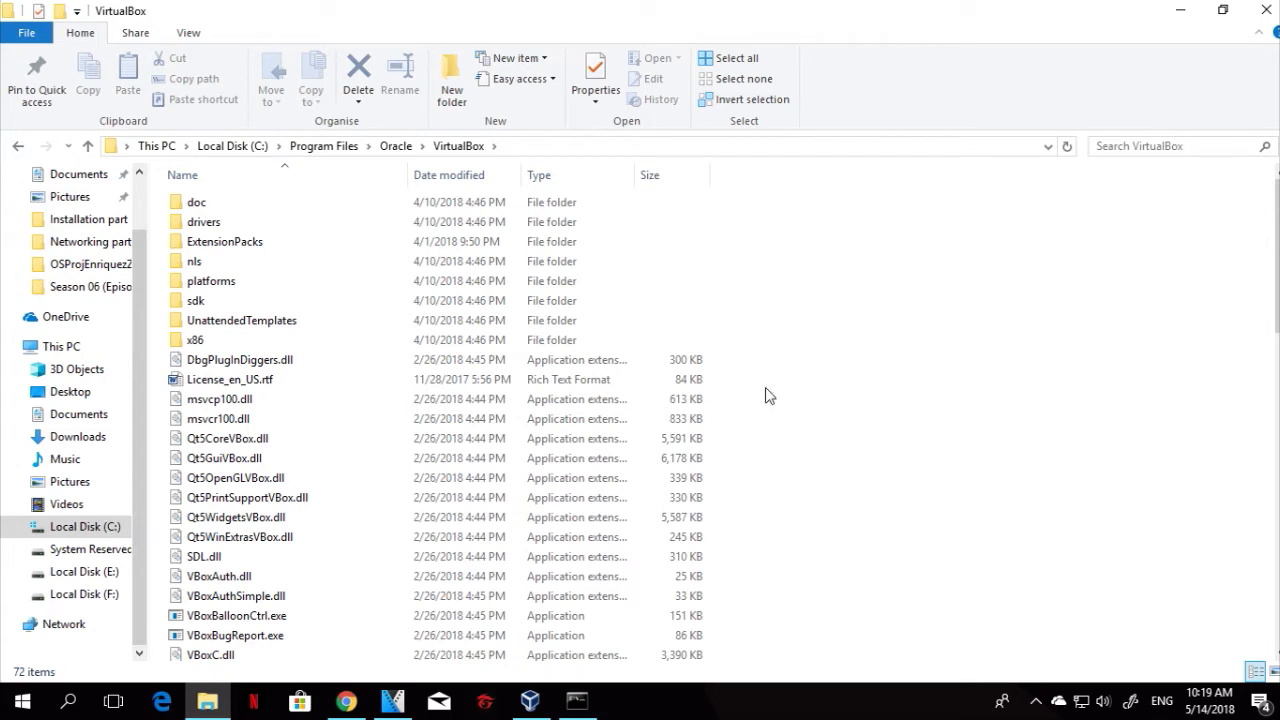
Open a PowerShell window in the VirtualBox program folder and close it again
right_click(881, 346)
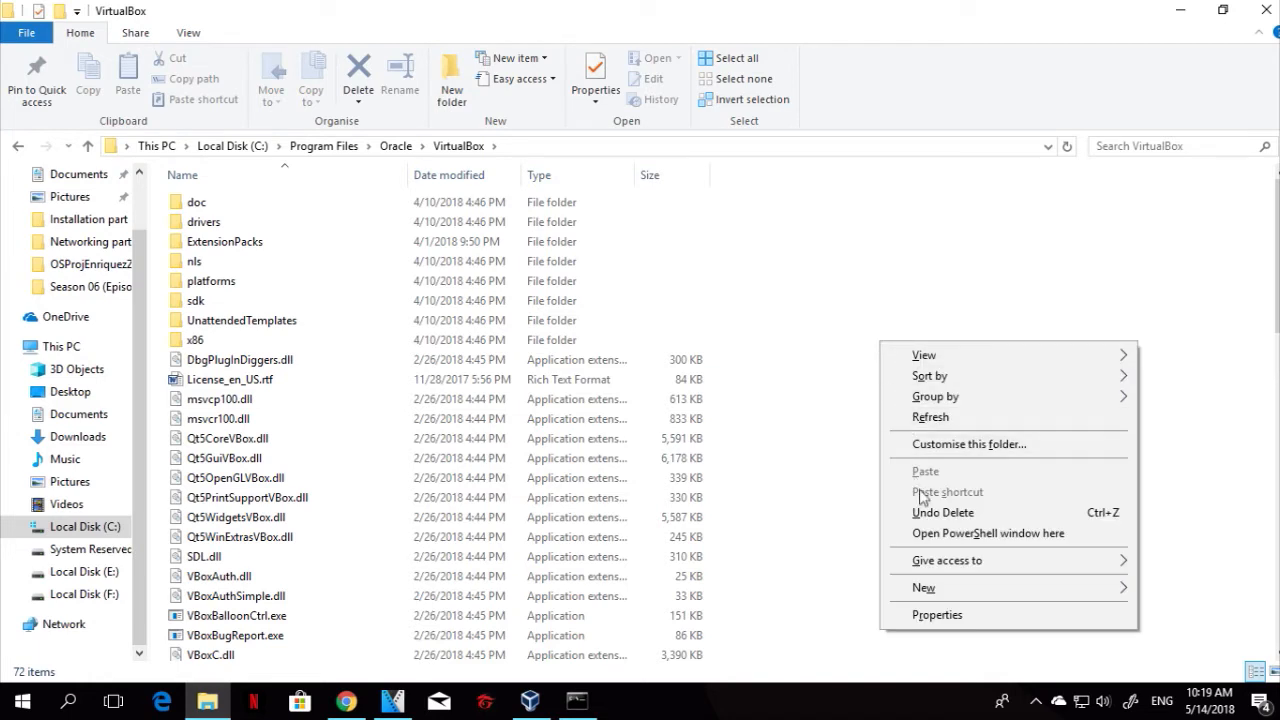
click(985, 534)
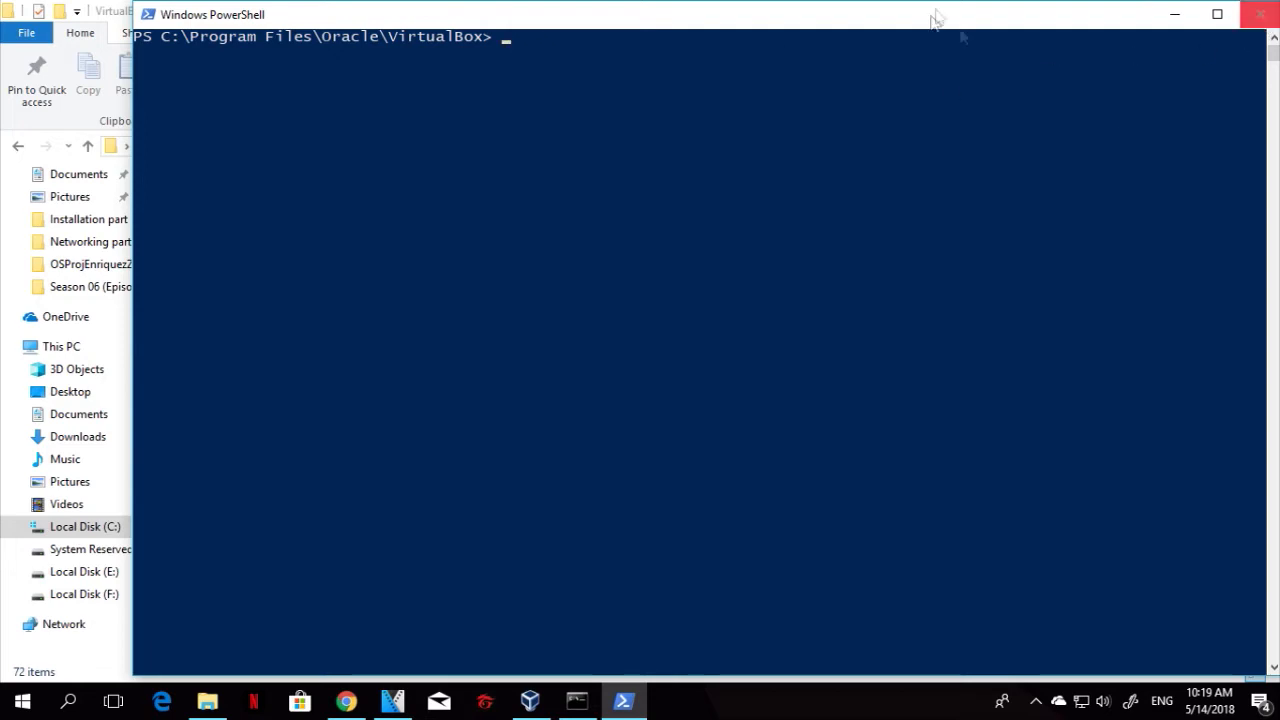
click(1260, 14)
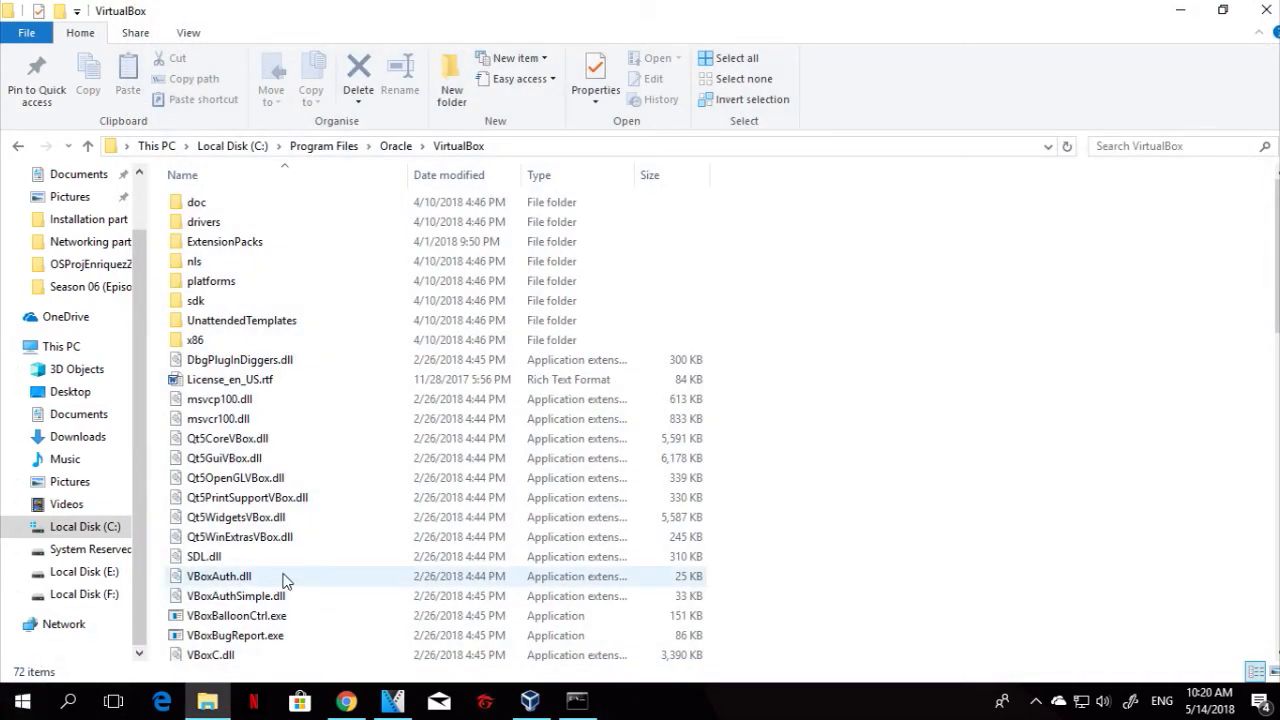
Open a Command Prompt and change to the root directory of drive C:
key(super+r)
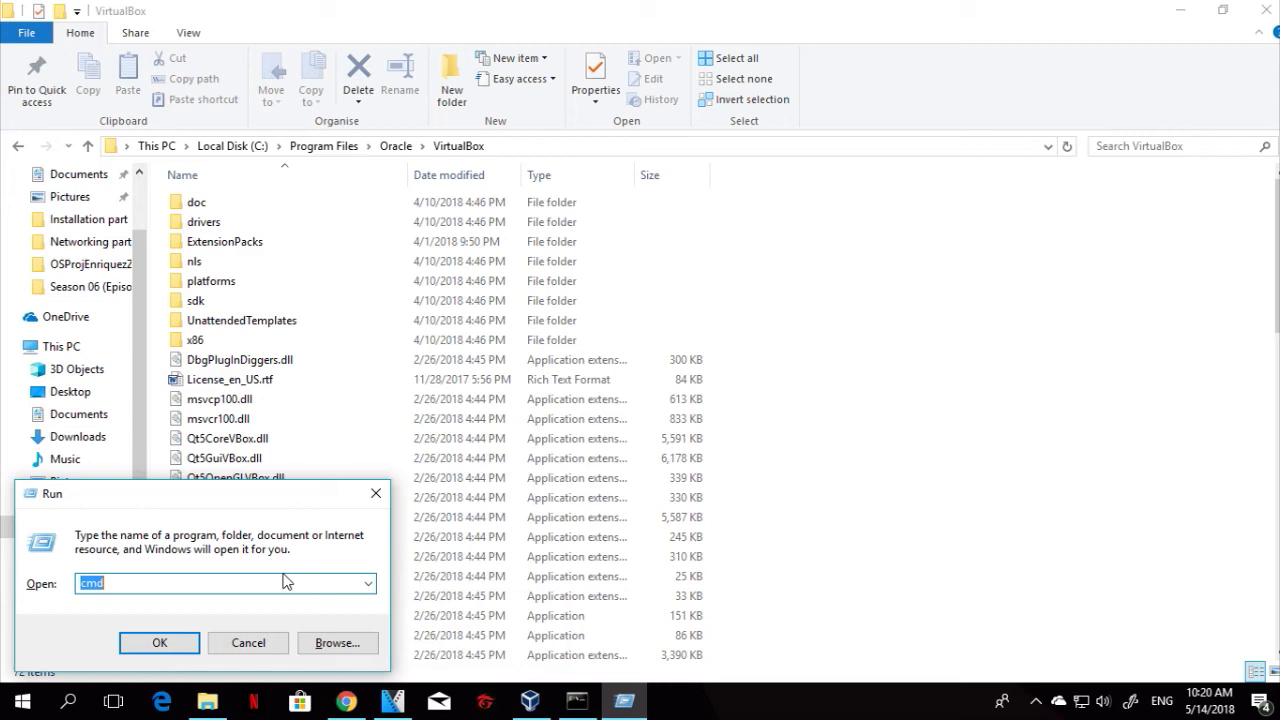
key(Return)
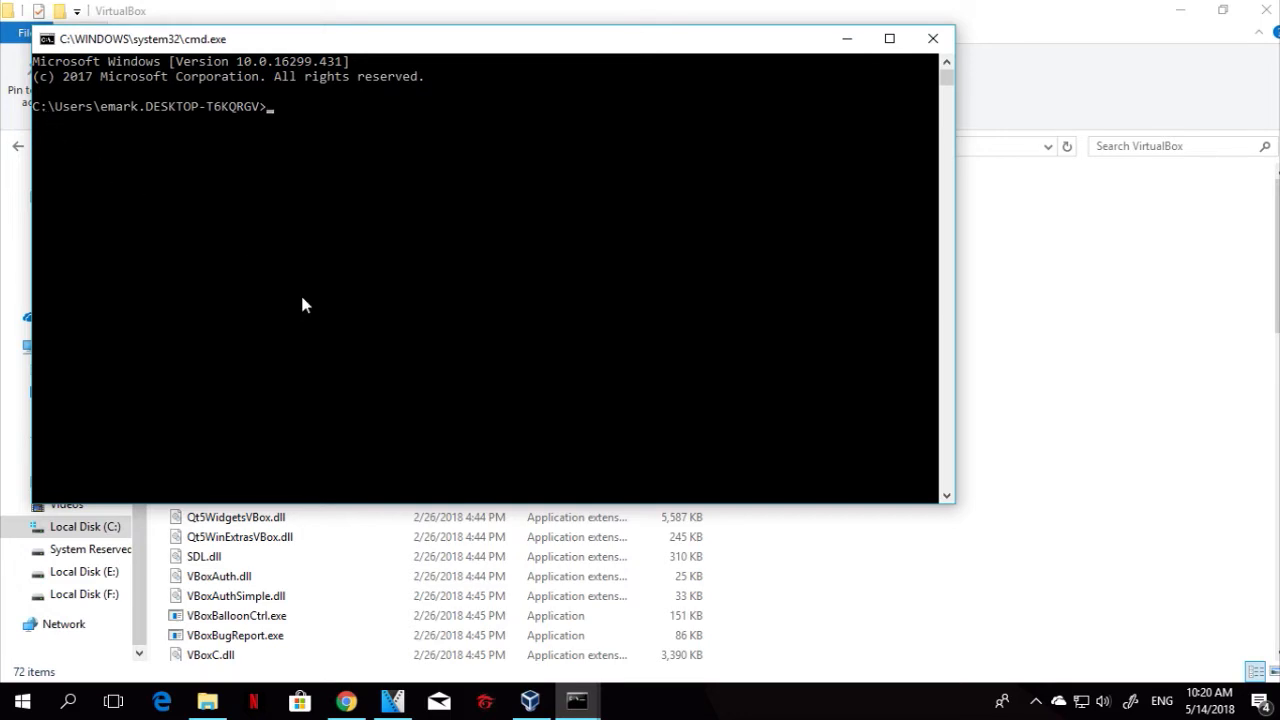
text(cd ..)
key(Return)
text(cd/)
key(BackSpace)
text(/)
key(Return)
Look up the VirtualBox program folder's path in File Explorer and change the Command Prompt's directory to /Program Files/Oracle/VirtualBox
text(cd)
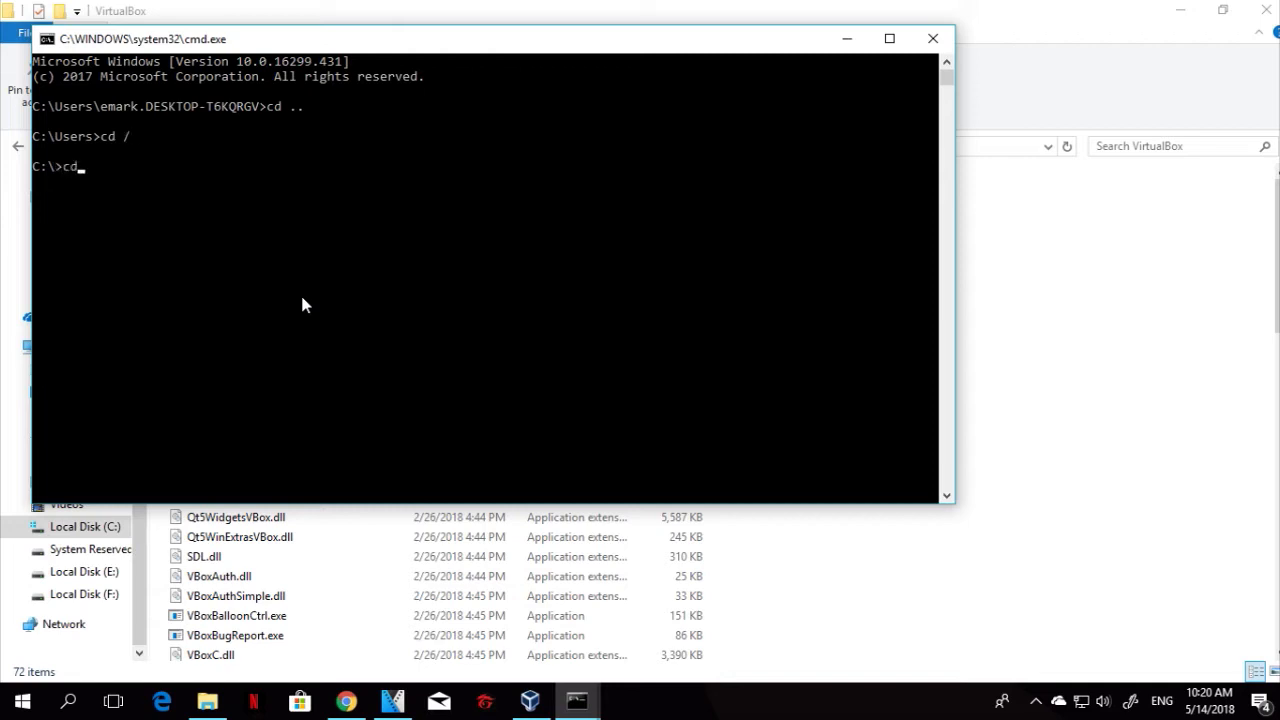
click(524, 18)
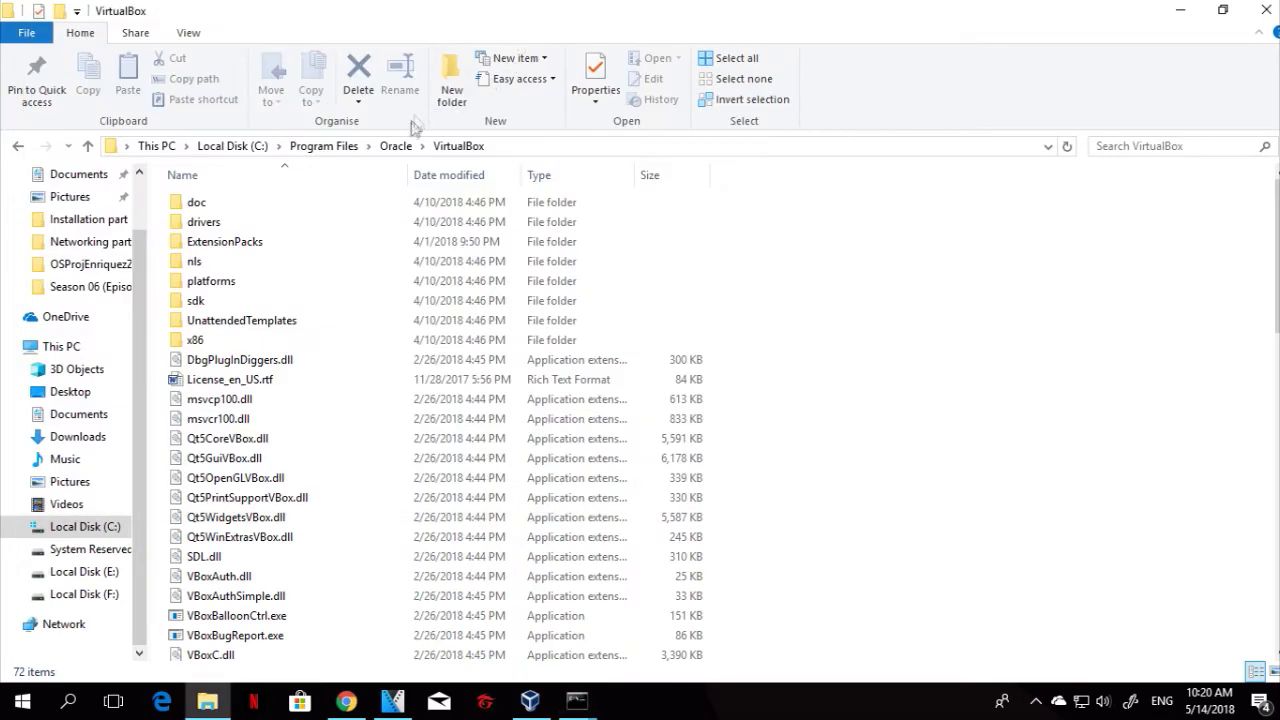
click(405, 150)
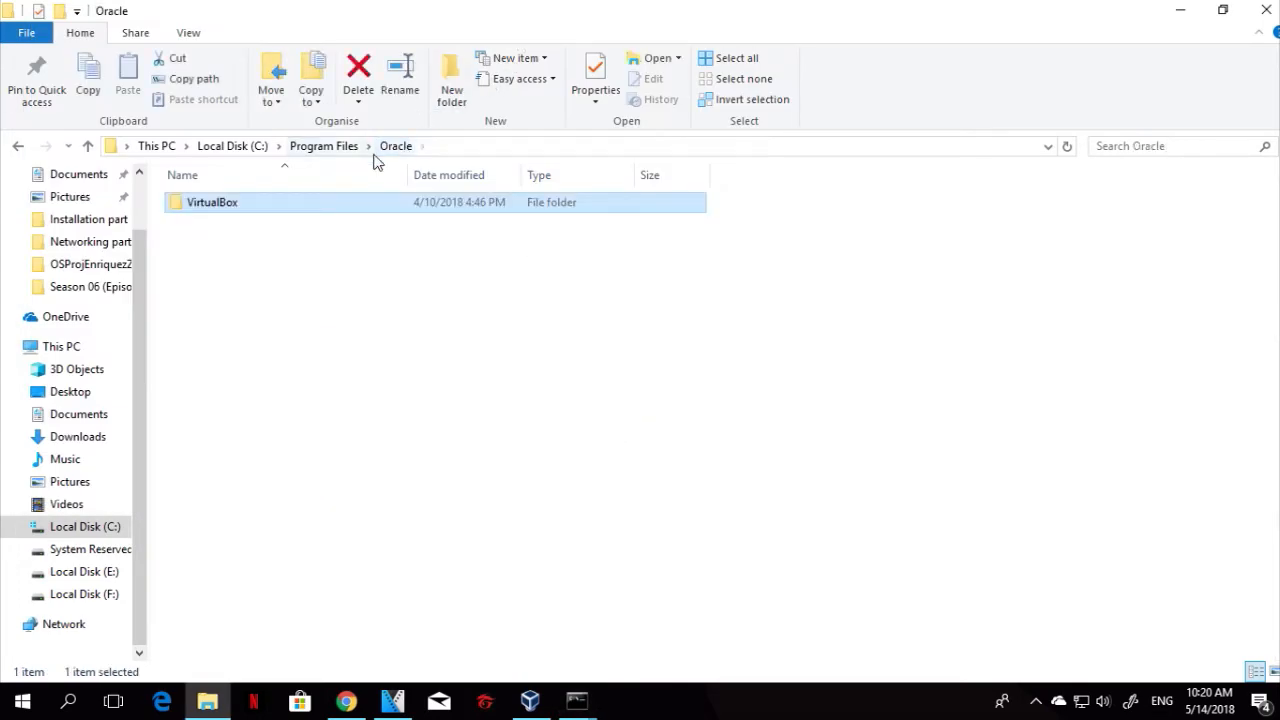
double_click(294, 206)
click(700, 146)
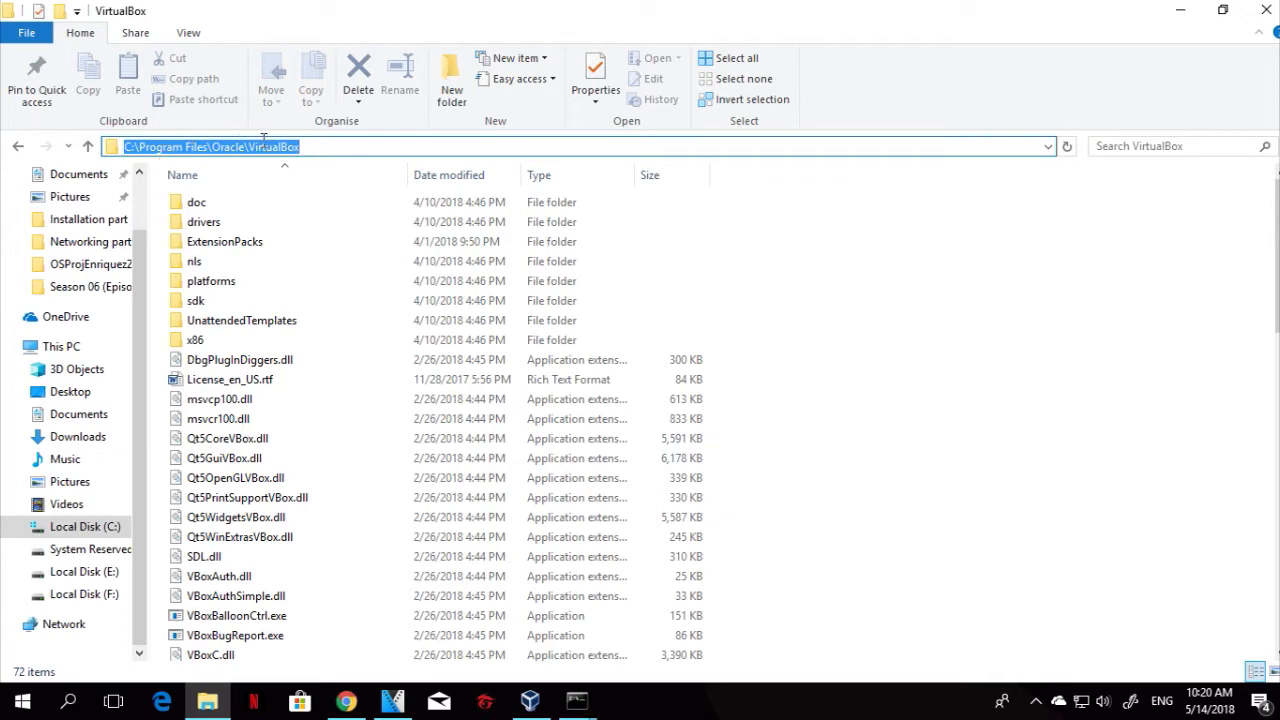
click(577, 700)
click(661, 628)
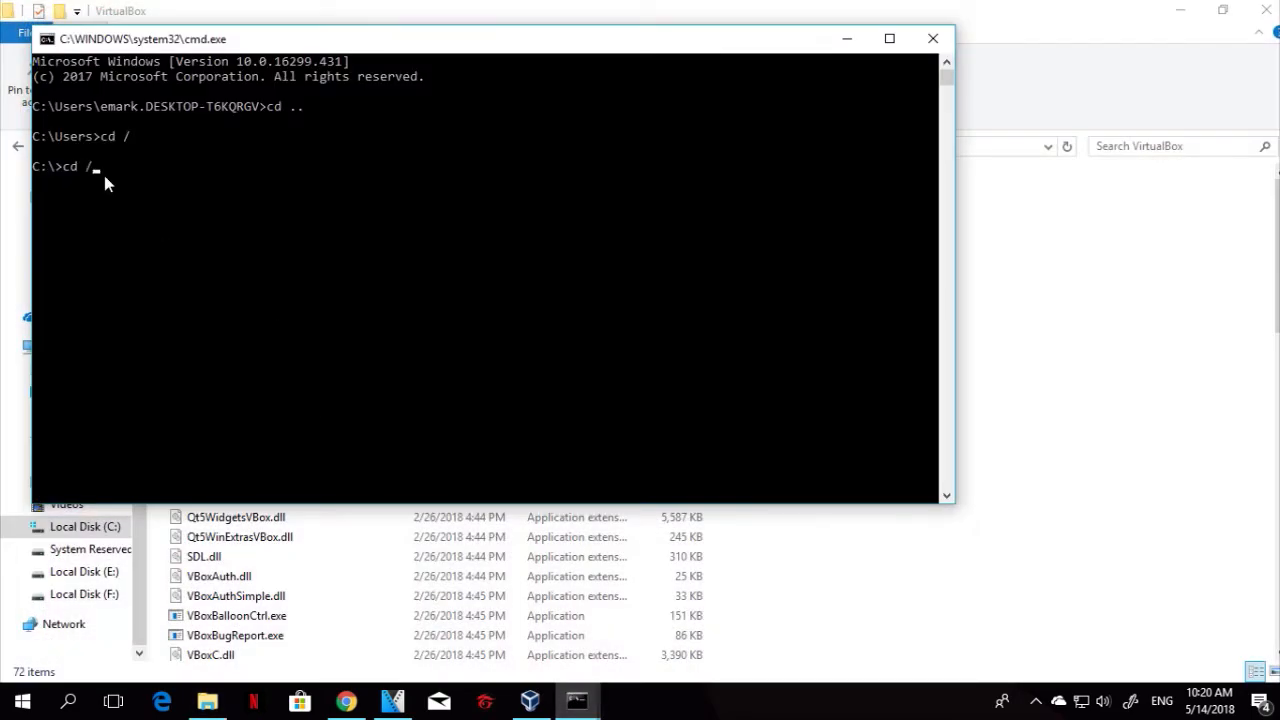
text(/Program Files)
drag(230, 39, 397, 208)
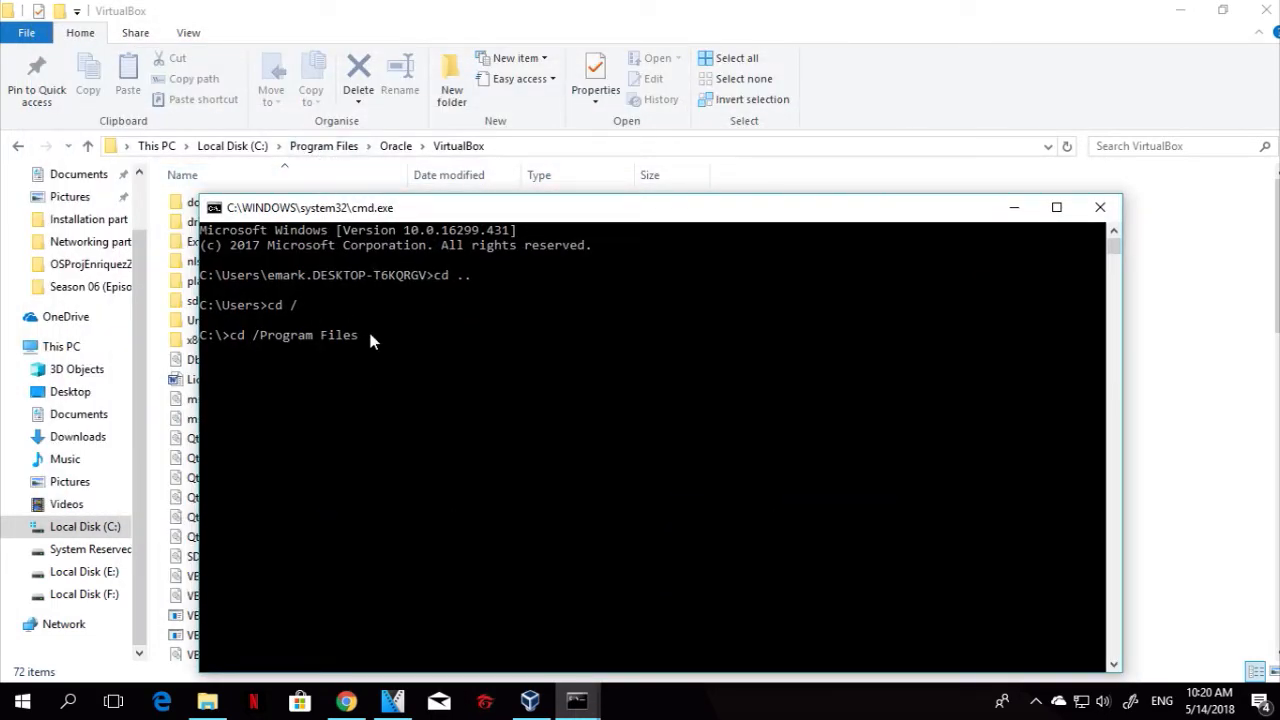
text(Oracle/VirtualBp)
key(BackSpace)
text(ox)
key(Return)
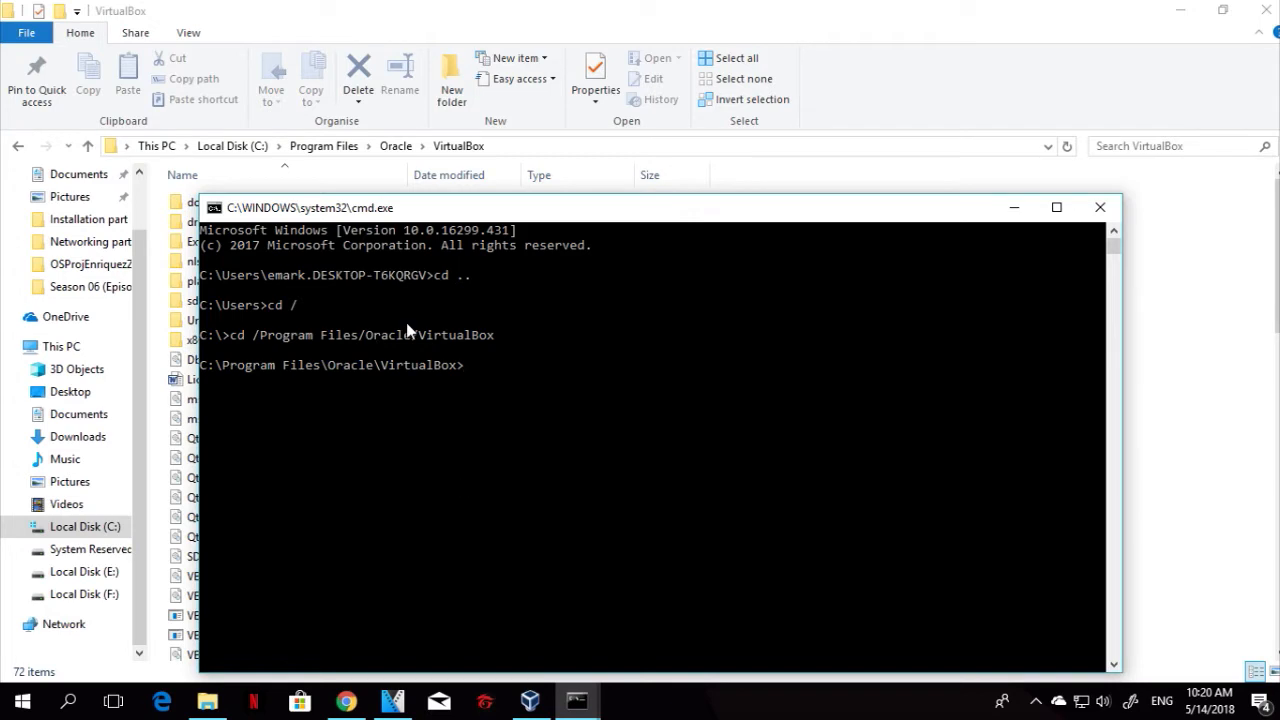
Try to add an enabled DHCP server with VBoxManage for netname intnet: IP 10.0.1.1, netmask 255.255.255.0, lower IP 10.0.1.2, upper IP 10.0.1.200
text(VBoxManage dhcp)
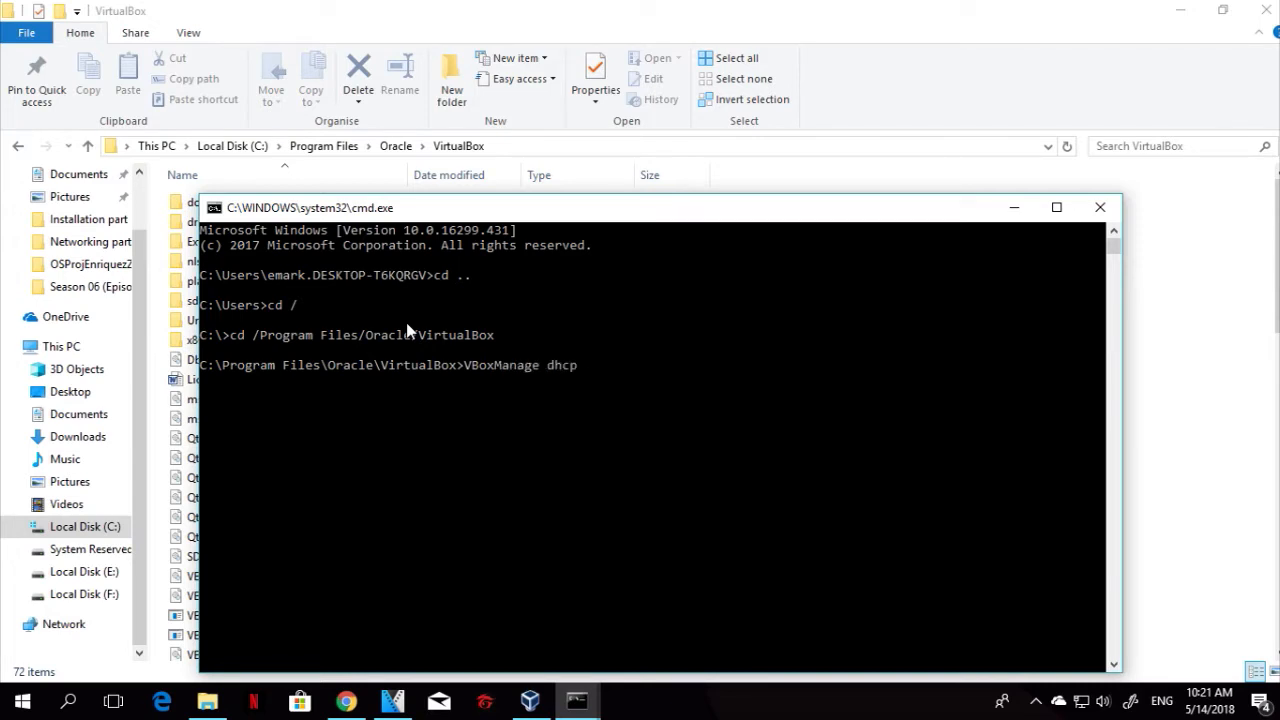
text(server add --netname)
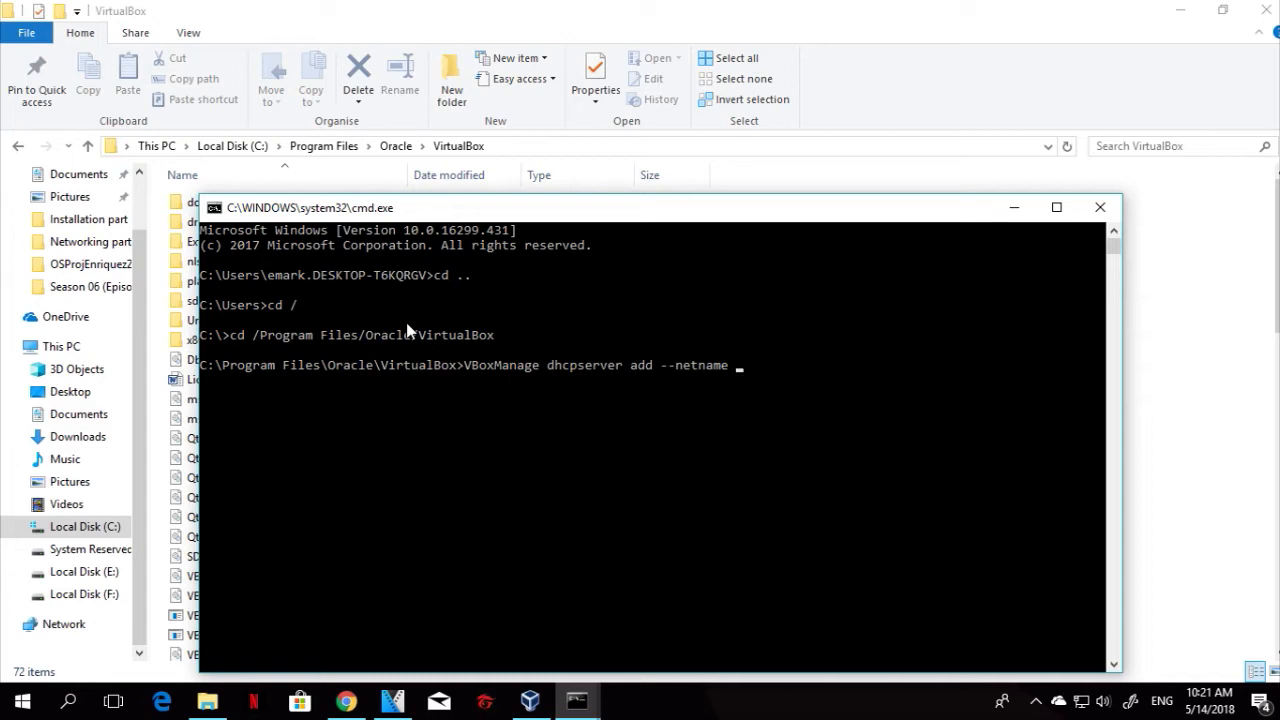
text(--)
key(BackSpace)
key(BackSpace)
key(BackSpace)
text(intnet -)
text(10.0.1.1)
text(--netmask 255.255.255.0)
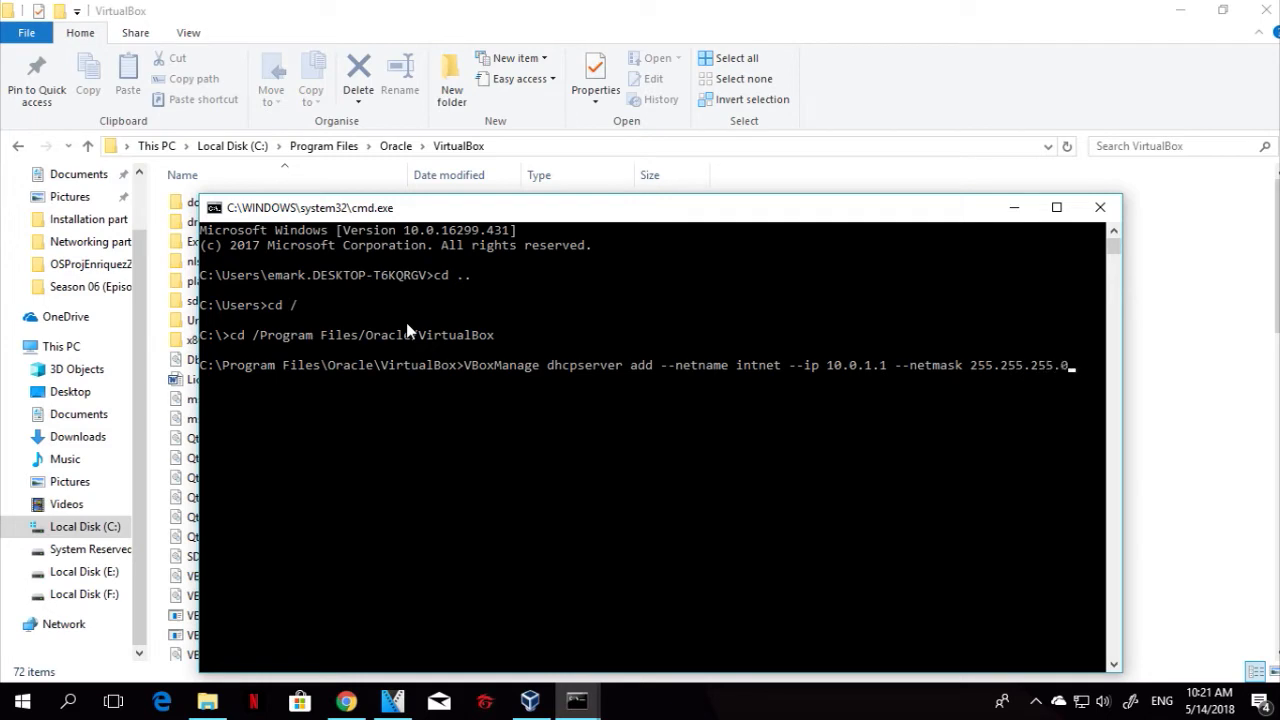
text( --lower)
key(BackSpace)
text(ip 10.0.1.2 --upperip 10.0.1.200)
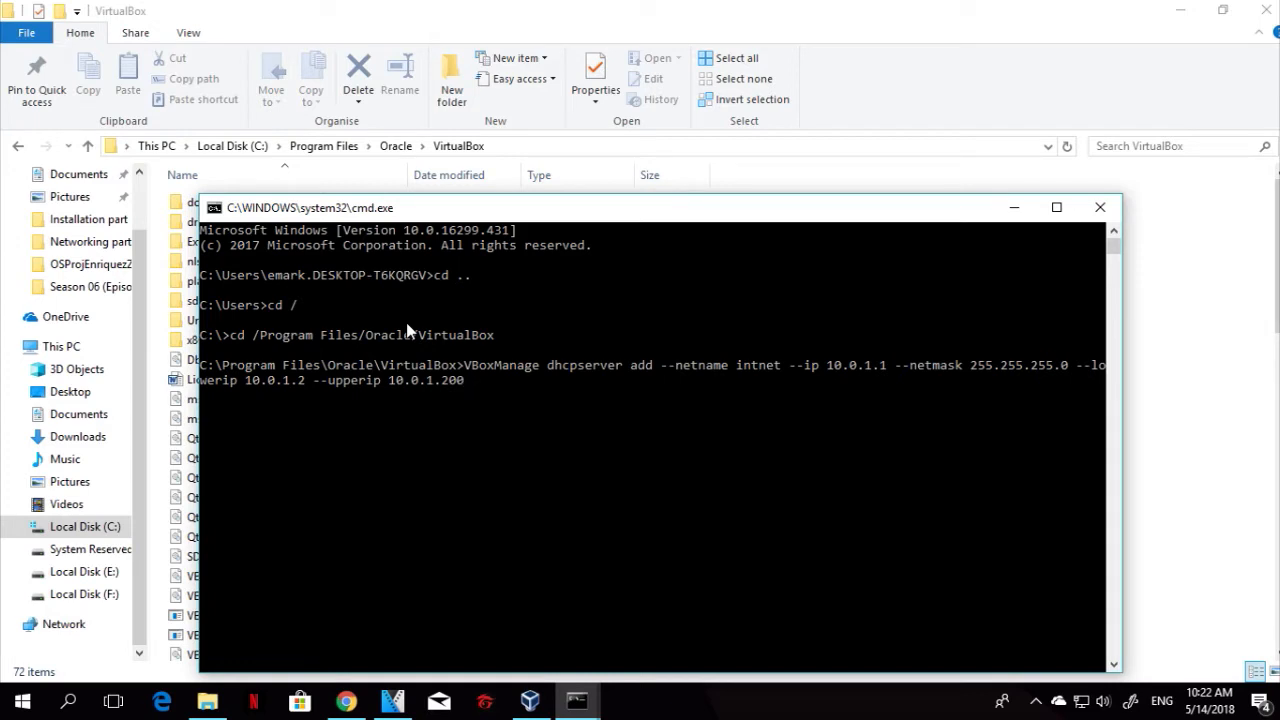
text( --enable)
key(Return)
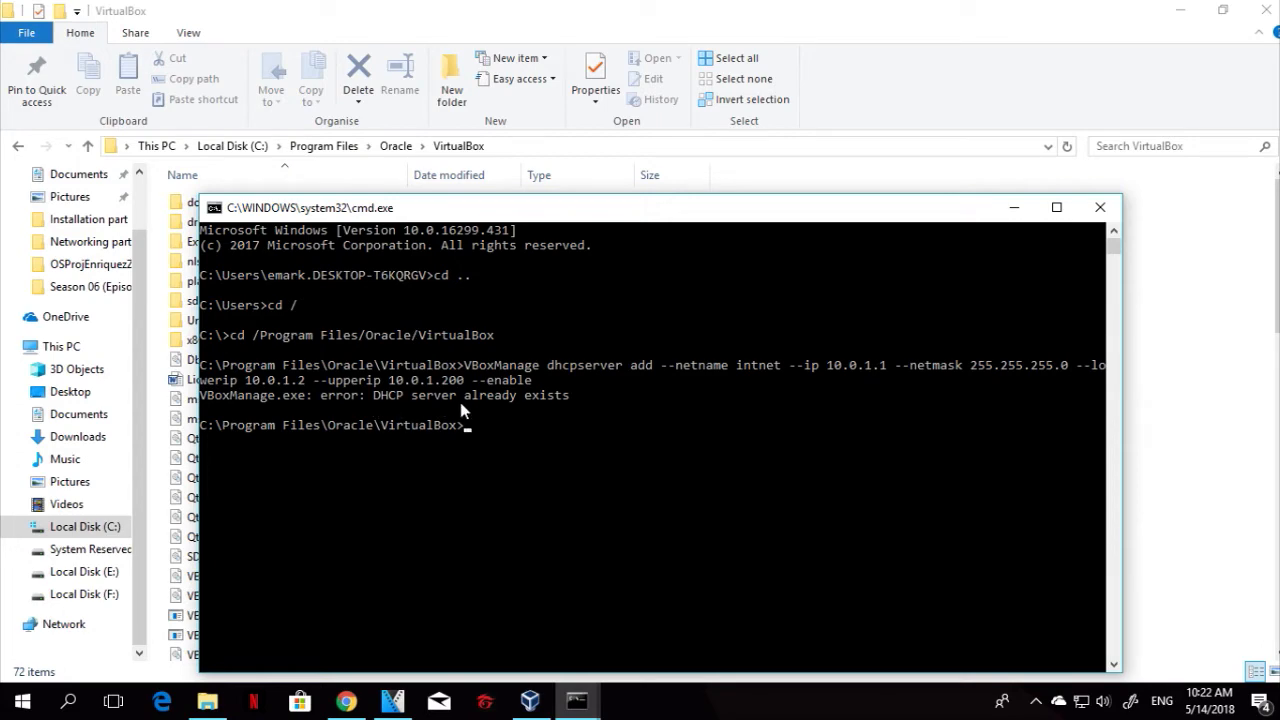
Accept CentOS-1's network settings in VirtualBox, and enable Adapter 2 on CentOS-2, attached to Internal Network intnet
click(528, 702)
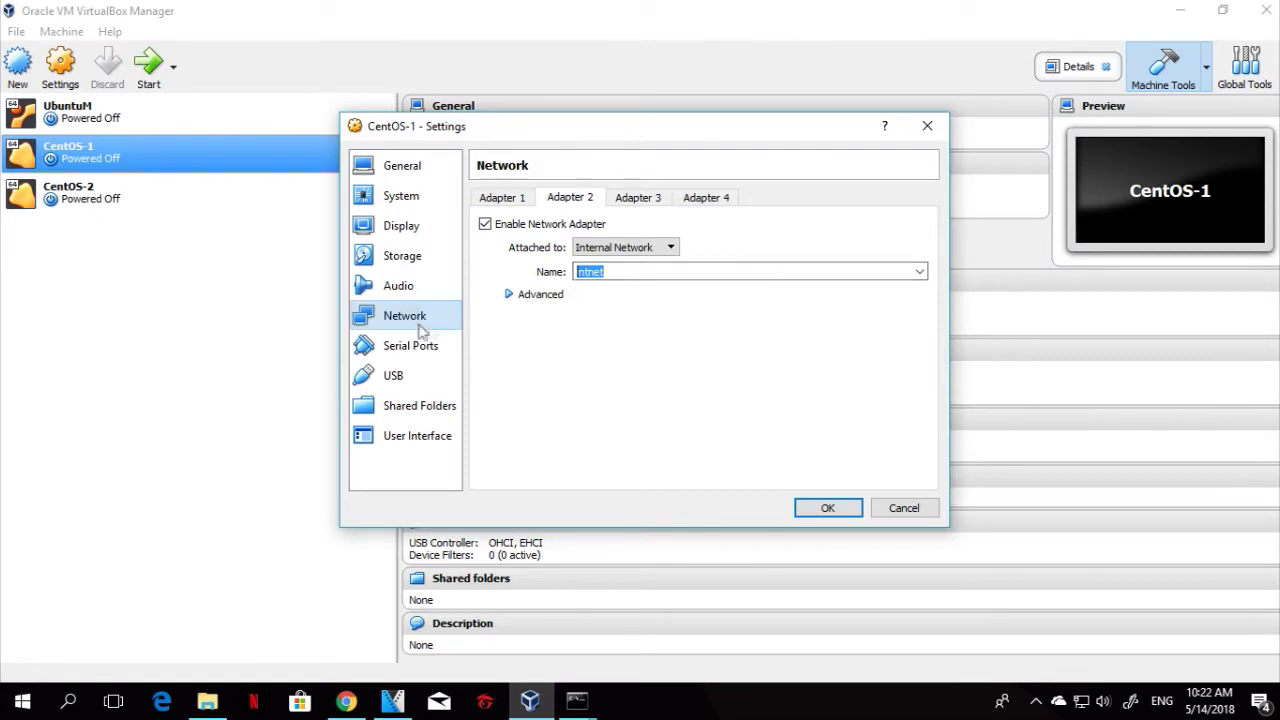
click(827, 510)
click(62, 193)
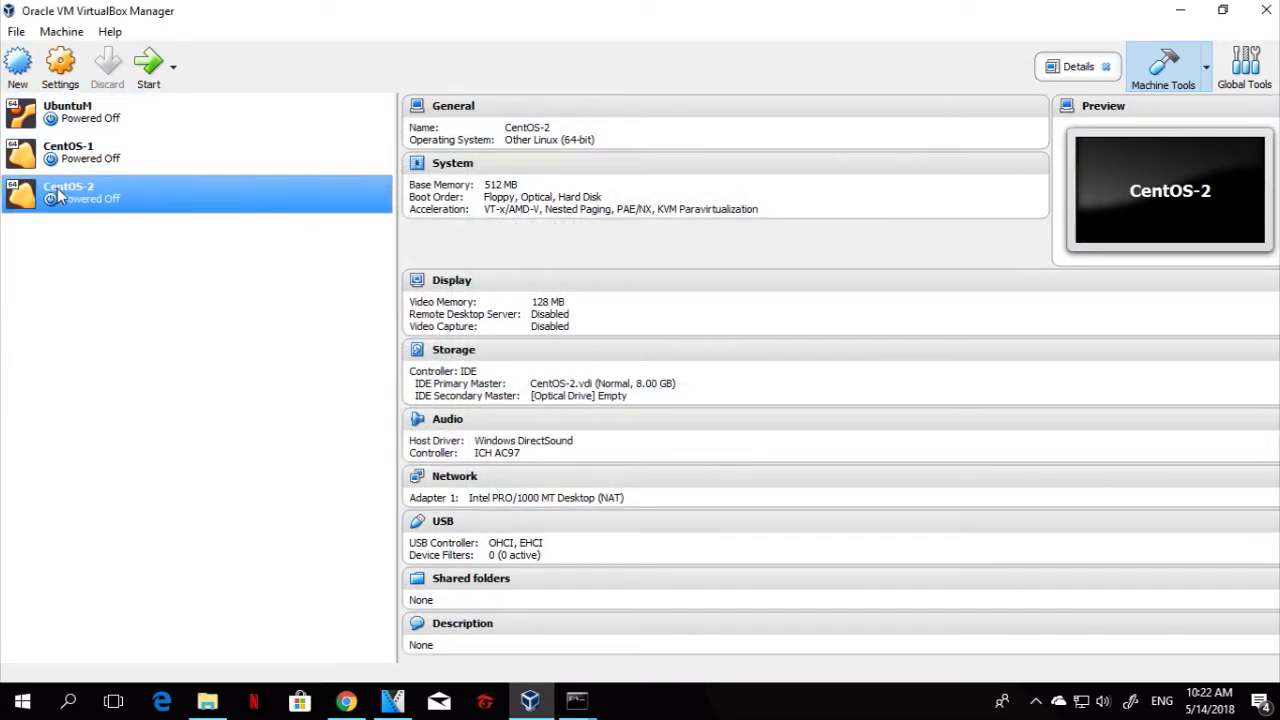
right_click(58, 195)
click(280, 228)
click(398, 318)
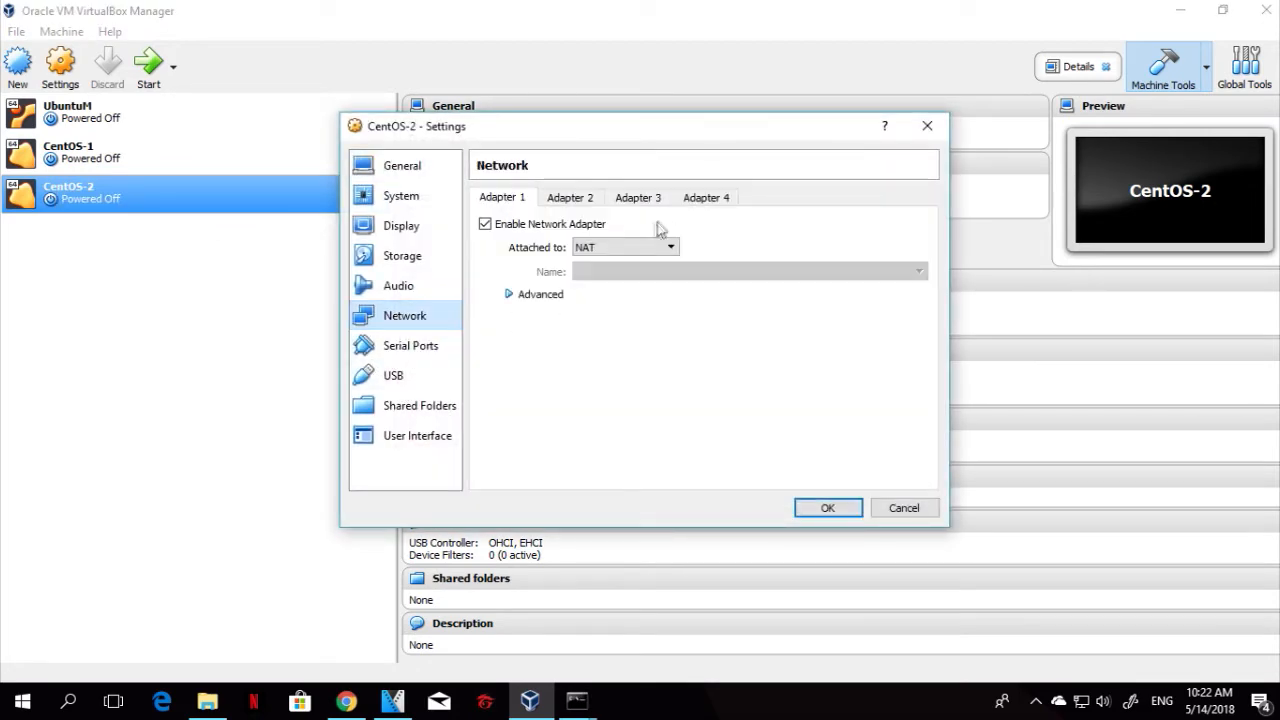
click(570, 197)
click(550, 226)
click(622, 247)
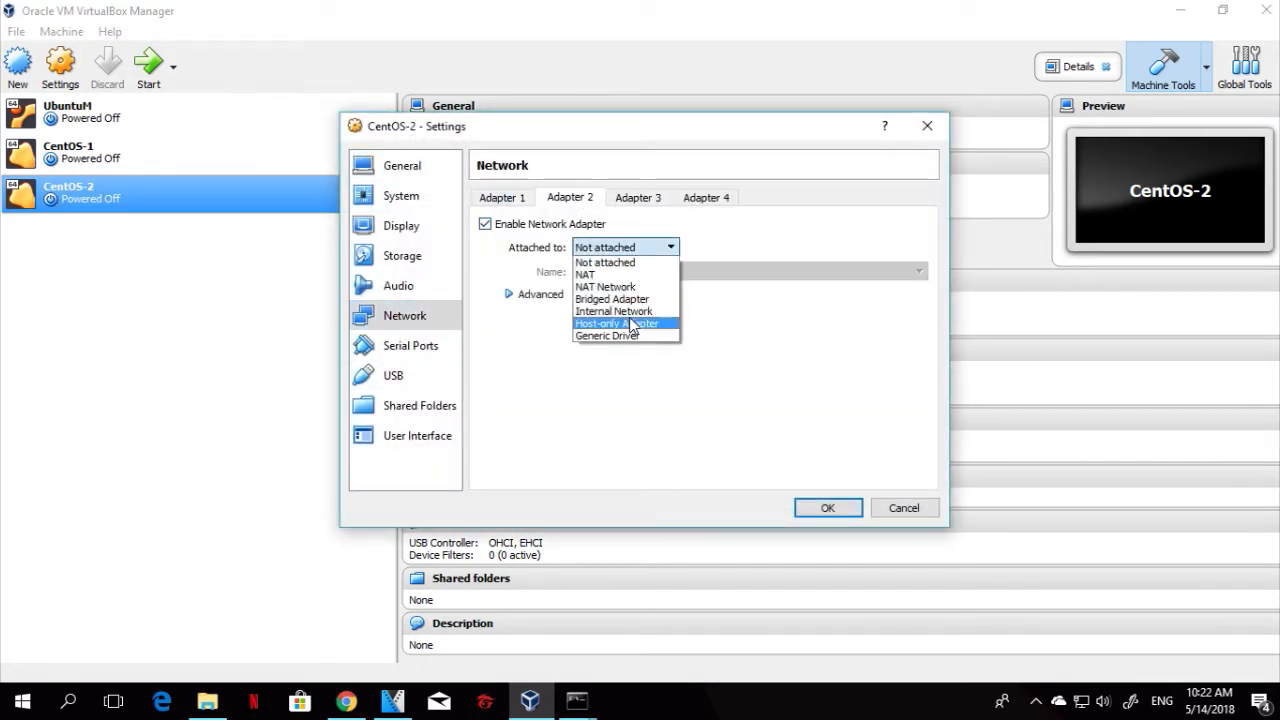
click(613, 311)
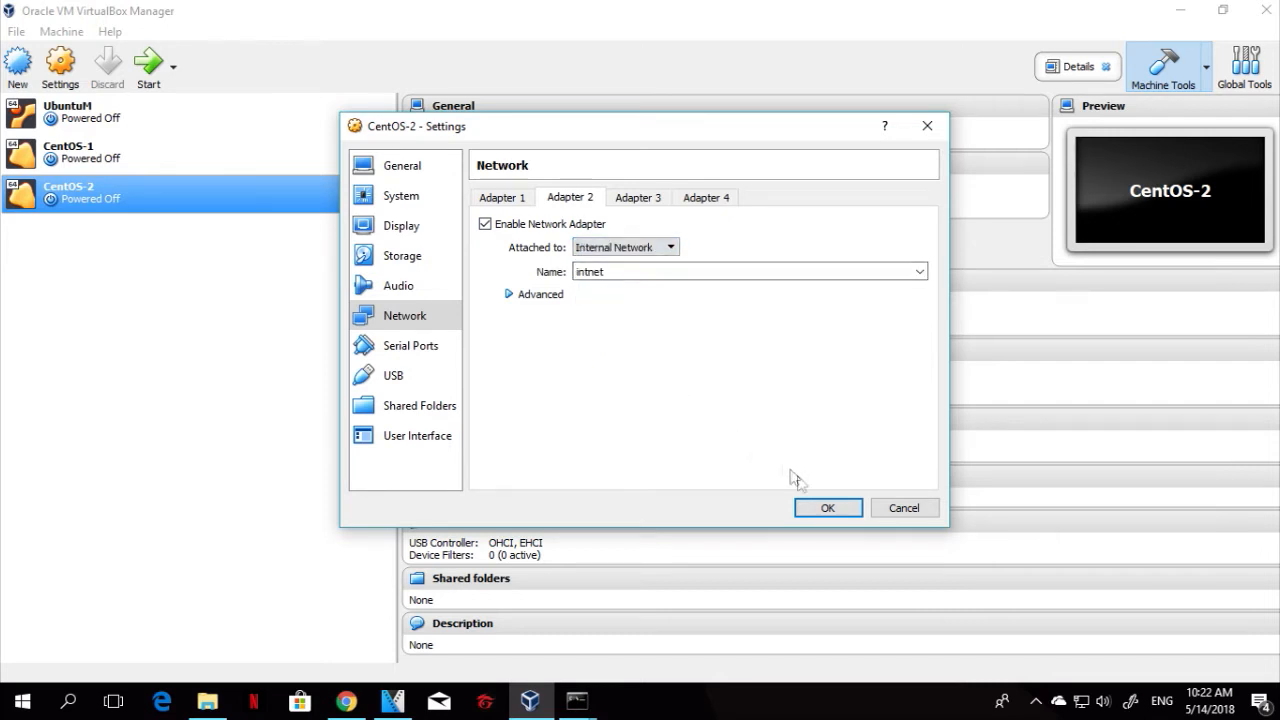
click(827, 508)
Start the CentOS-1 and CentOS-2 machines and log in to both as root
click(170, 155)
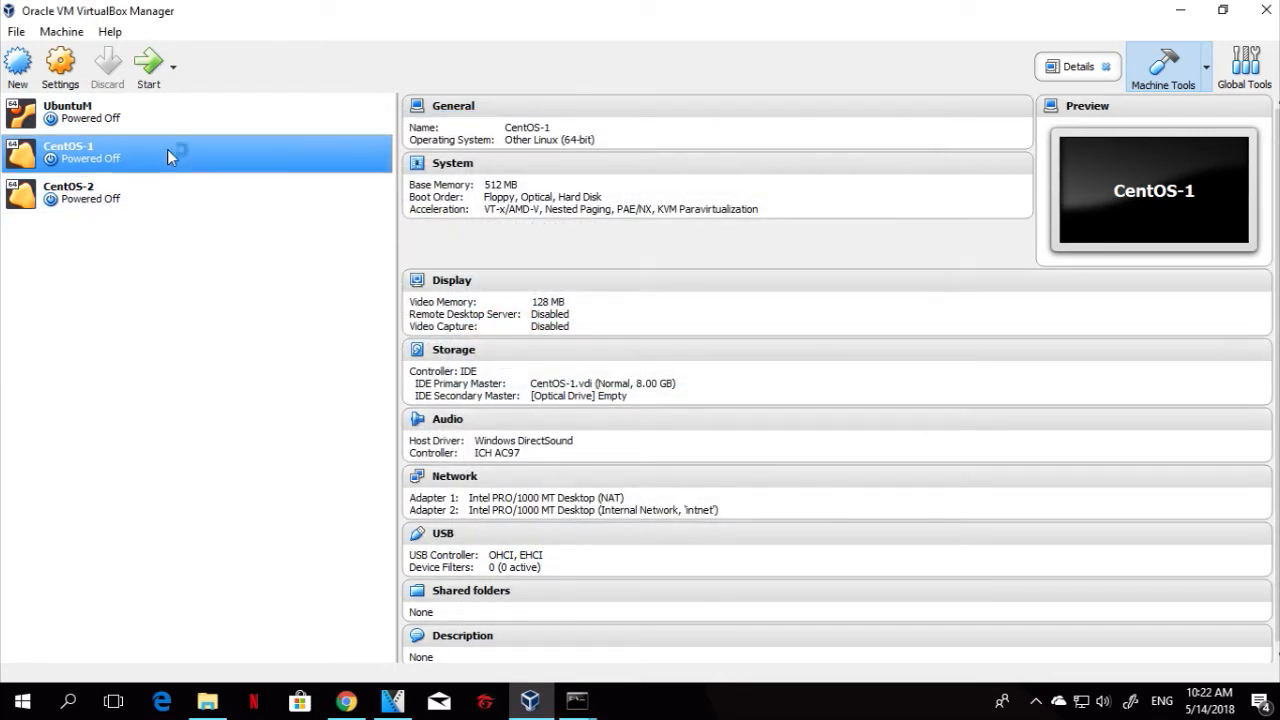
click(133, 190)
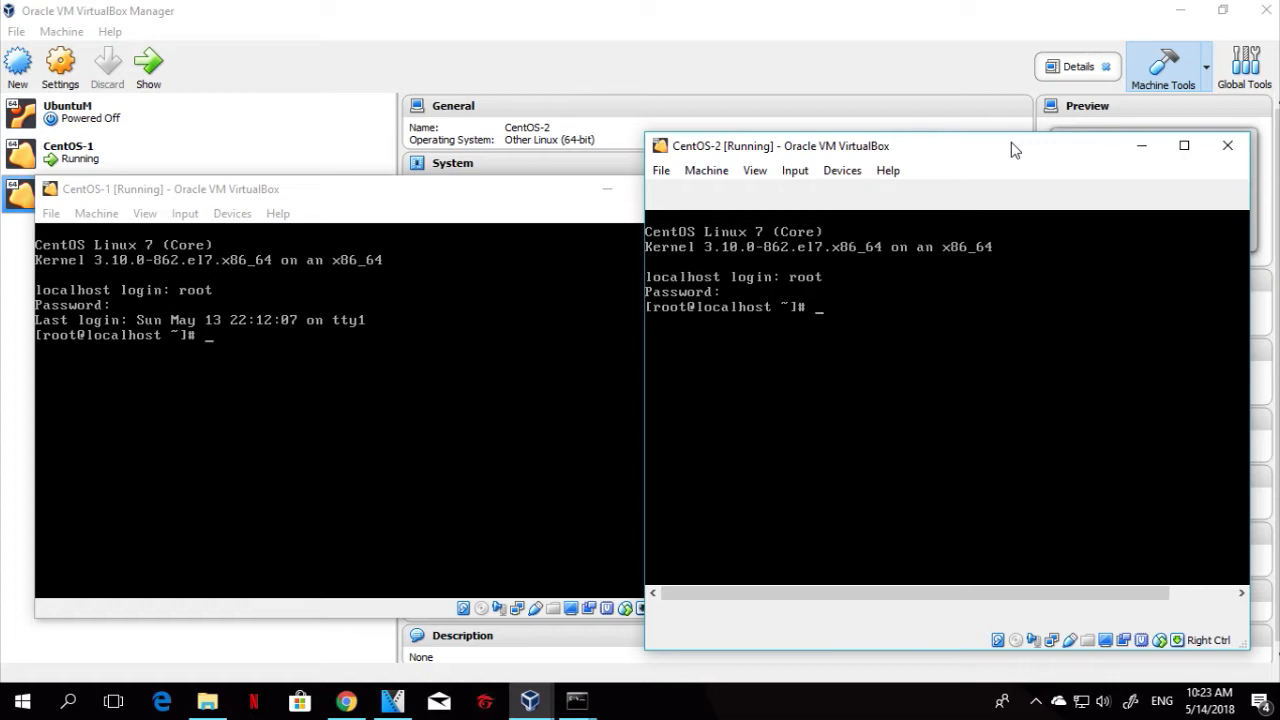
Check the setup guide in Chrome and list the network devices on CentOS-2 with nmcli d
click(346, 701)
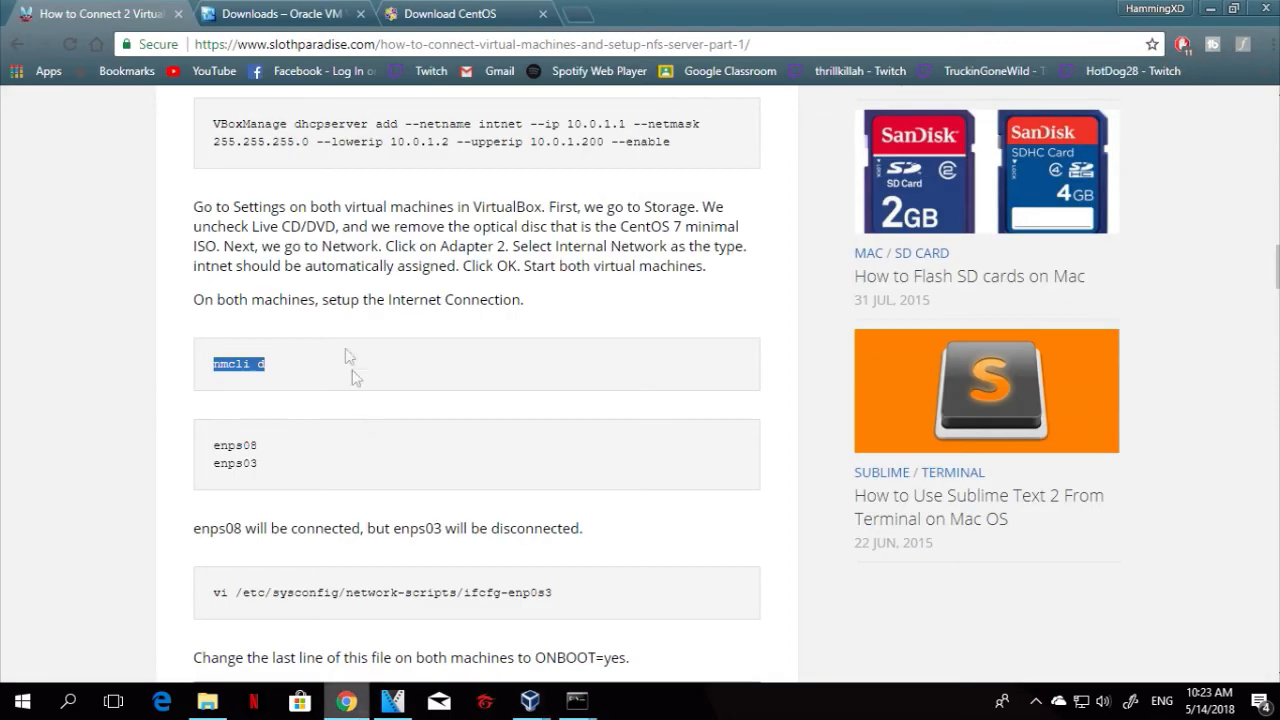
key(alt+Tab)
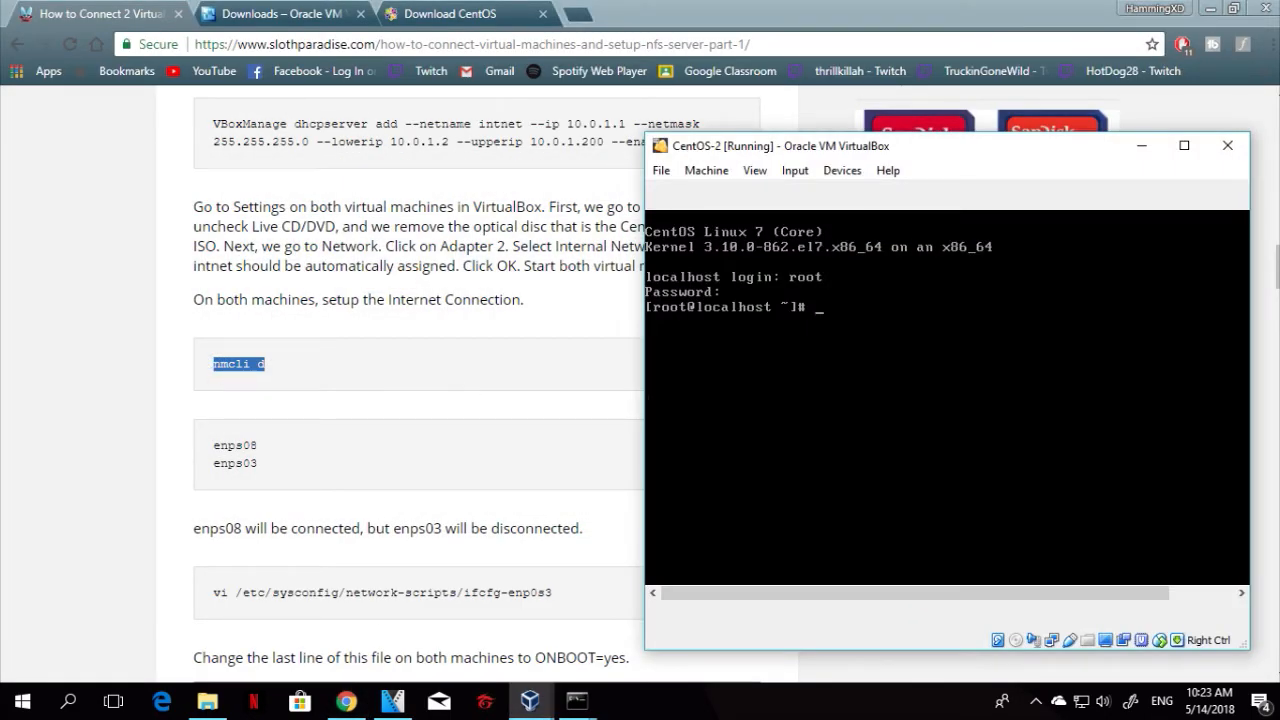
text(nmcli d)
key(Return)
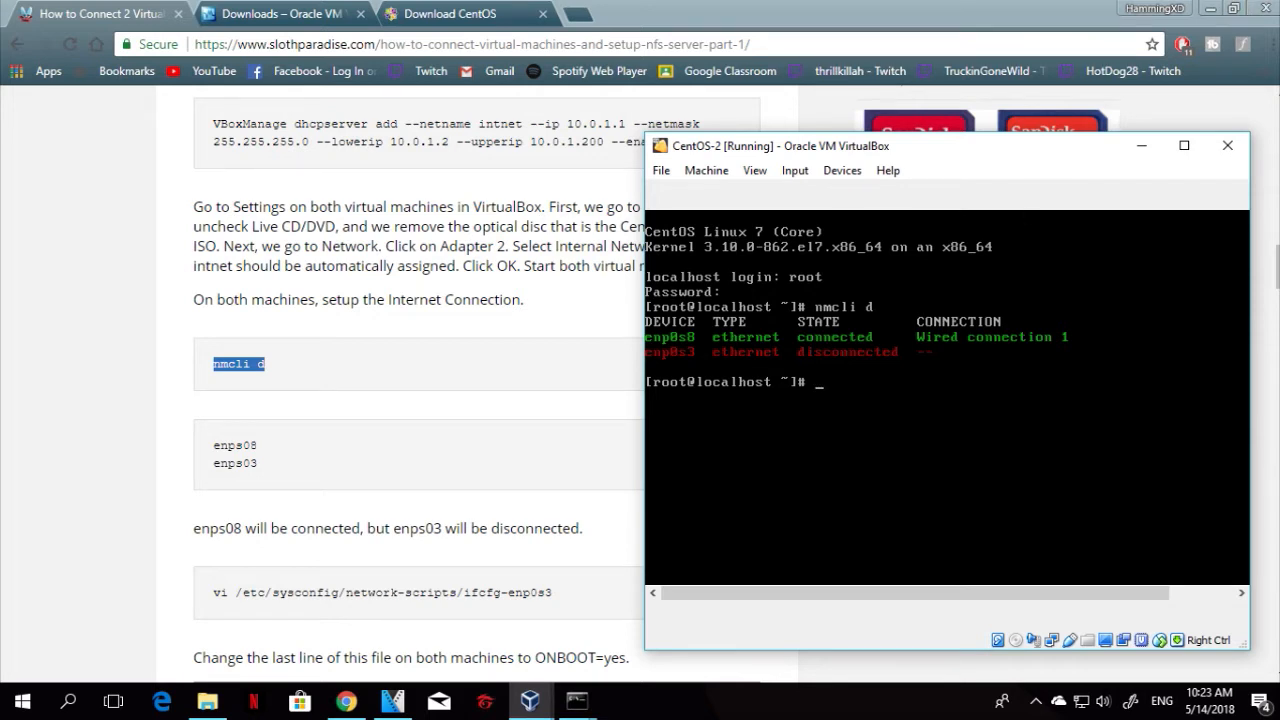
key(Up)
key(BackSpace)
key(BackSpace)
key(BackSpace)
key(BackSpace)
key(BackSpace)
key(BackSpace)
key(BackSpace)
Switch to the CentOS-1 console and list its network devices with nmcli d
click(577, 701)
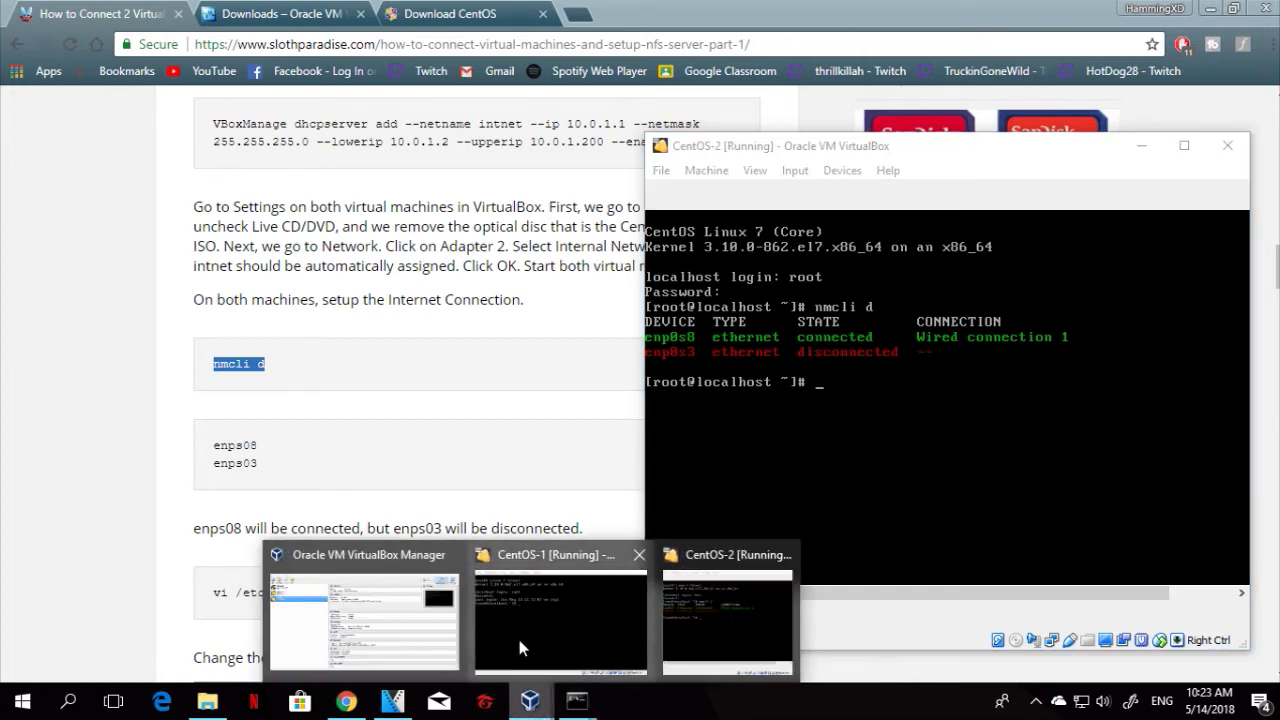
click(517, 634)
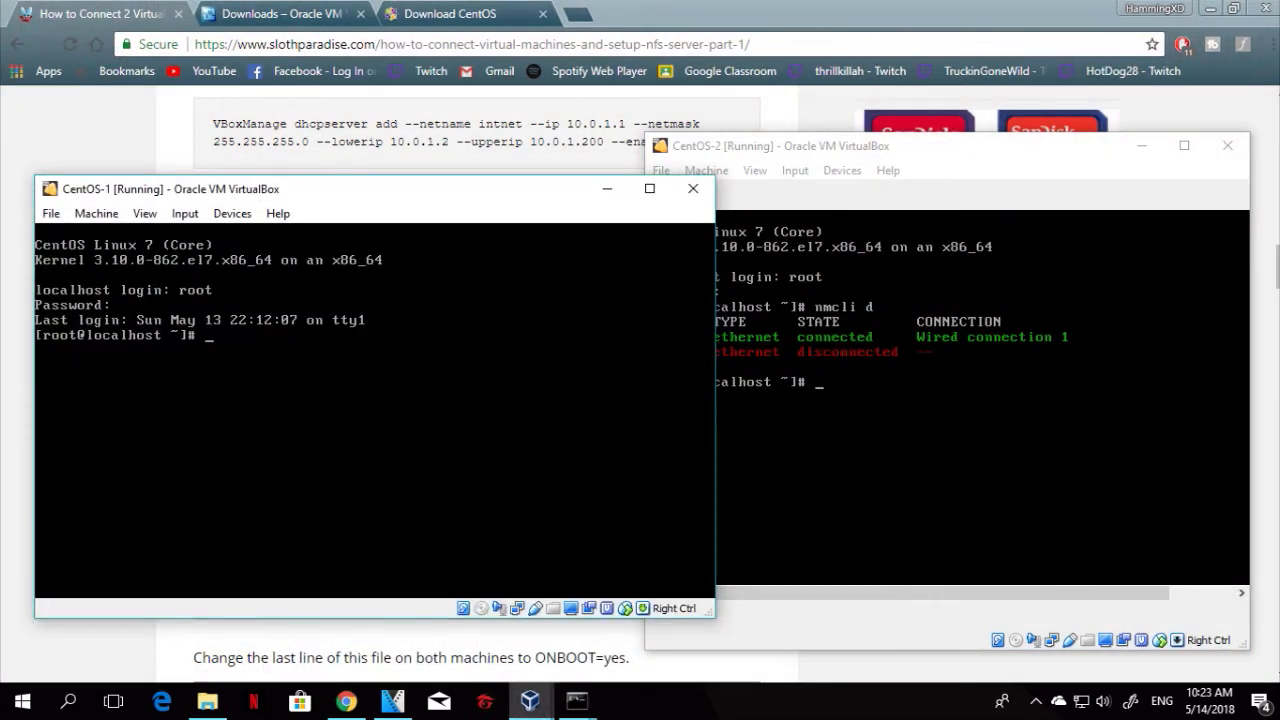
text(nmcli d)
key(Return)
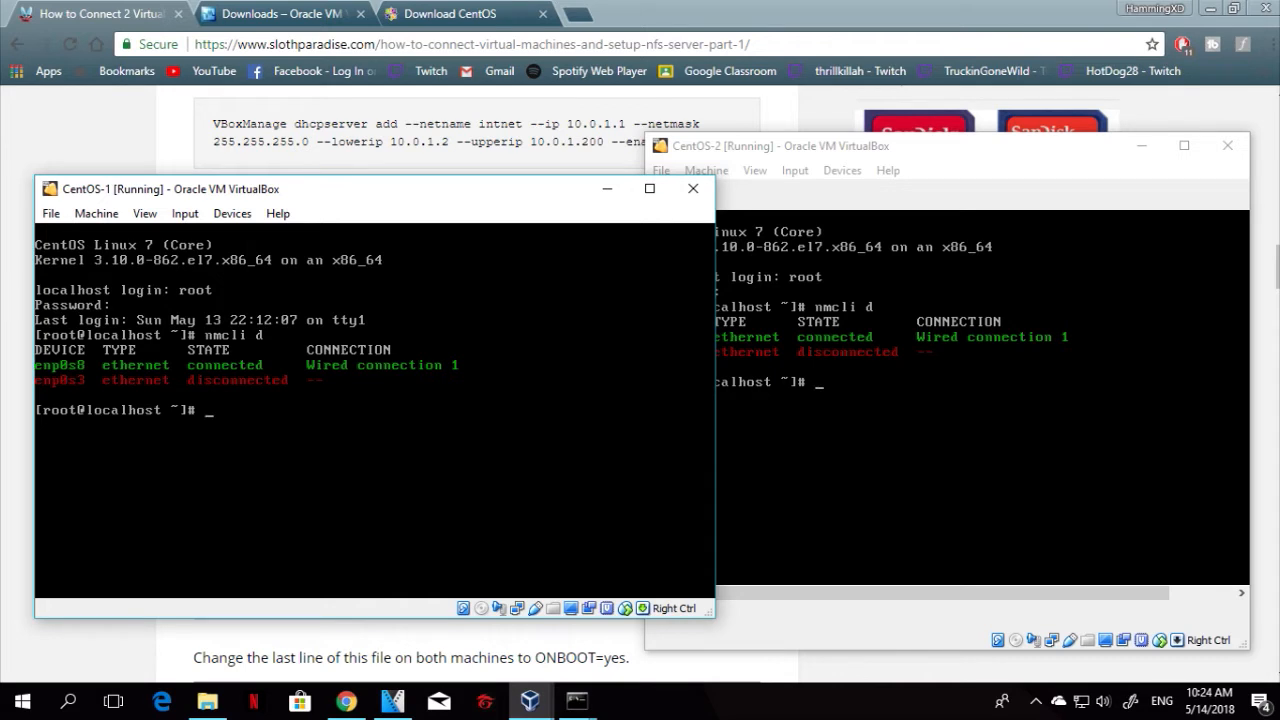
Open /etc/sysconfig/network-scripts/ifcfg-enp0s3 in vi on CentOS-1
text(vi /etc/sysconfig/network-scrippts)
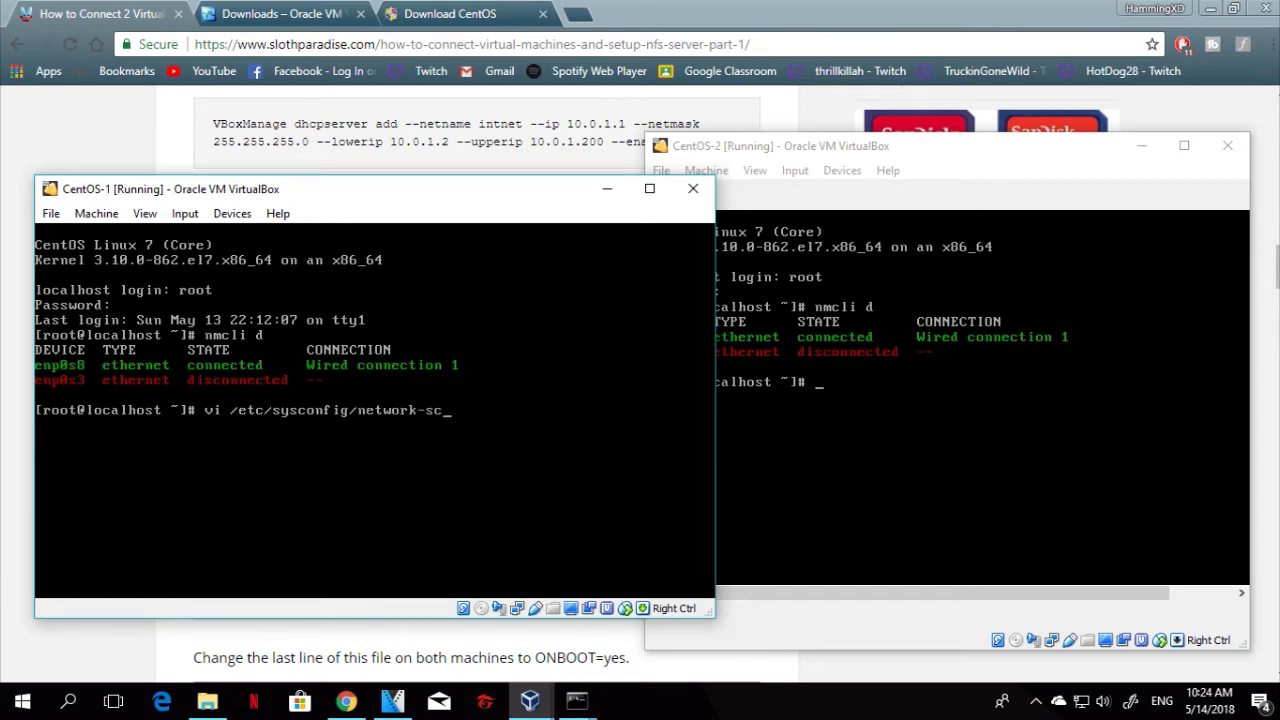
key(BackSpace)
key(BackSpace)
key(BackSpace)
key(BackSpace)
text(p)
key(BackSpace)
text(pts/ifcfg-enp0)
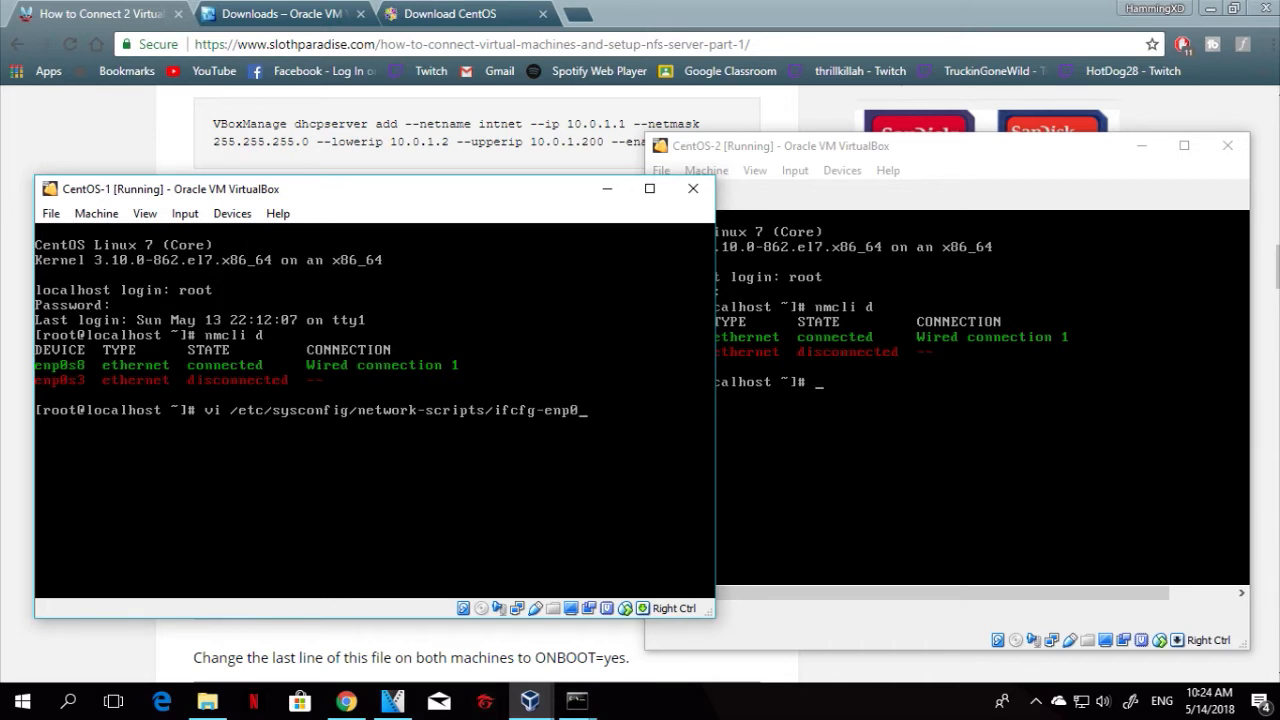
text(s3)
key(Return)
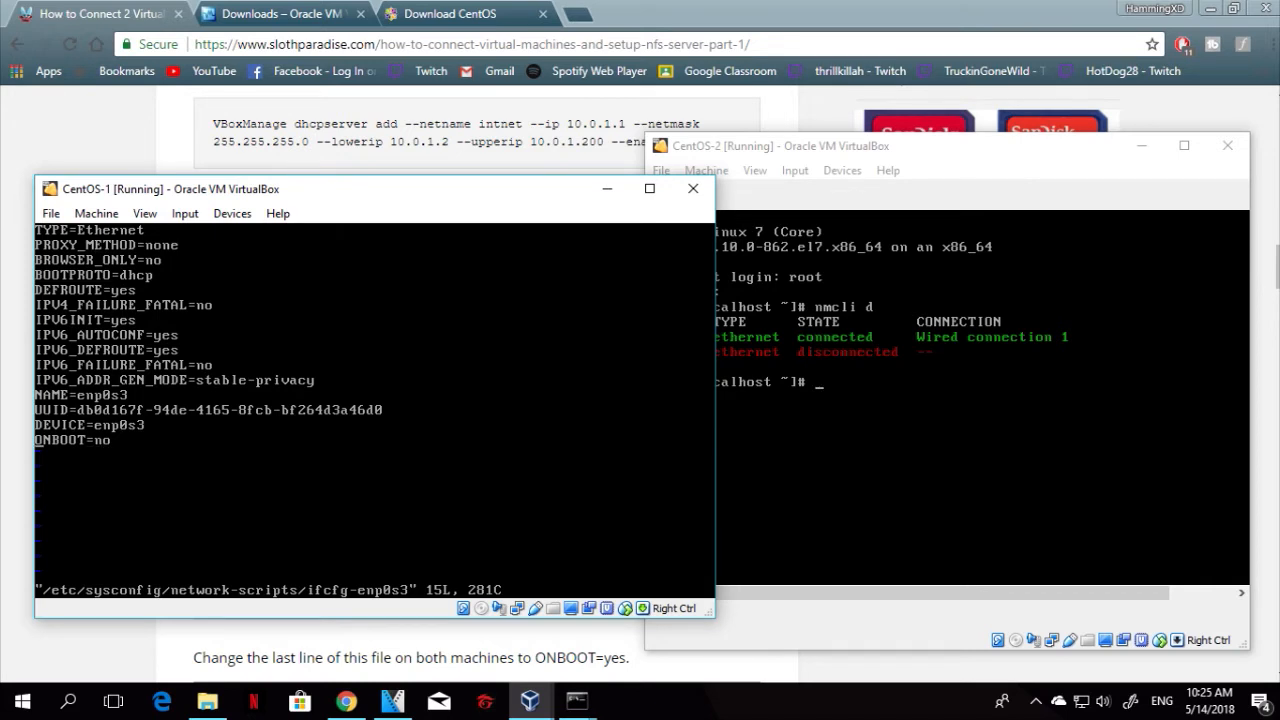
Set ONBOOT to yes in CentOS-1's ifcfg-enp0s3 file, then save it and quit vi
key(A)
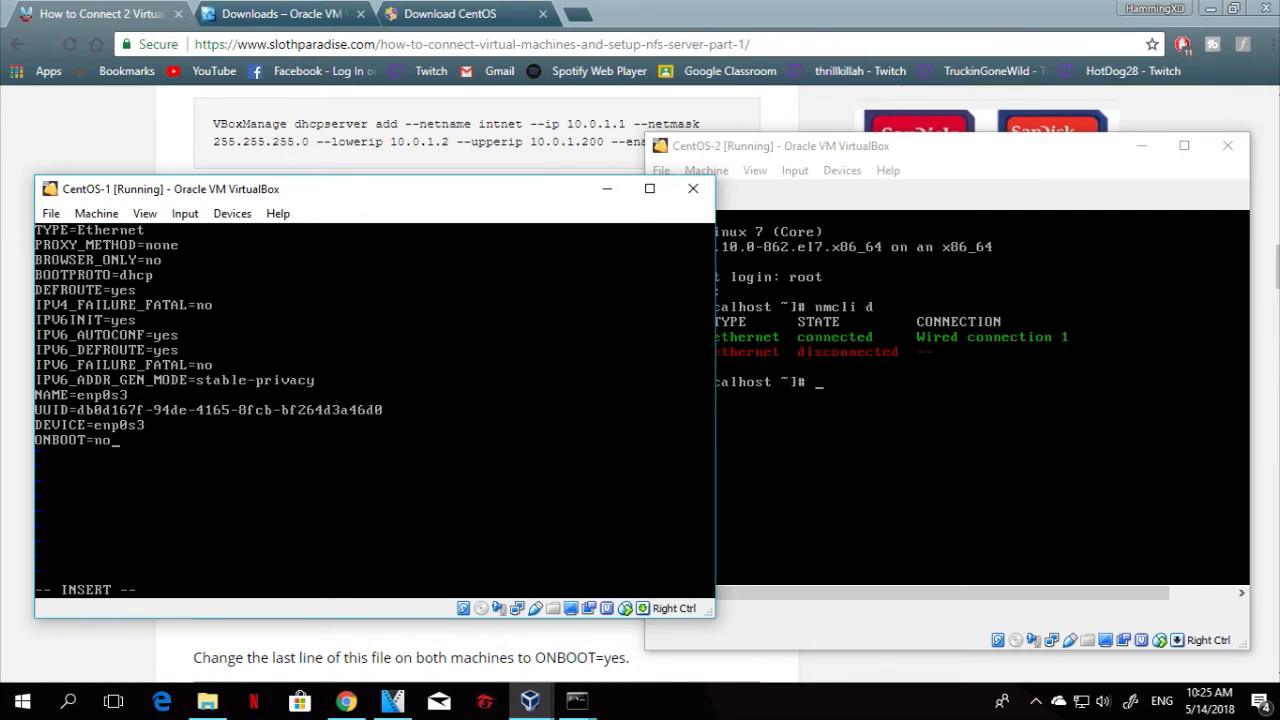
key(BackSpace)
key(BackSpace)
text(yes)
key(Escape)
text(wq)
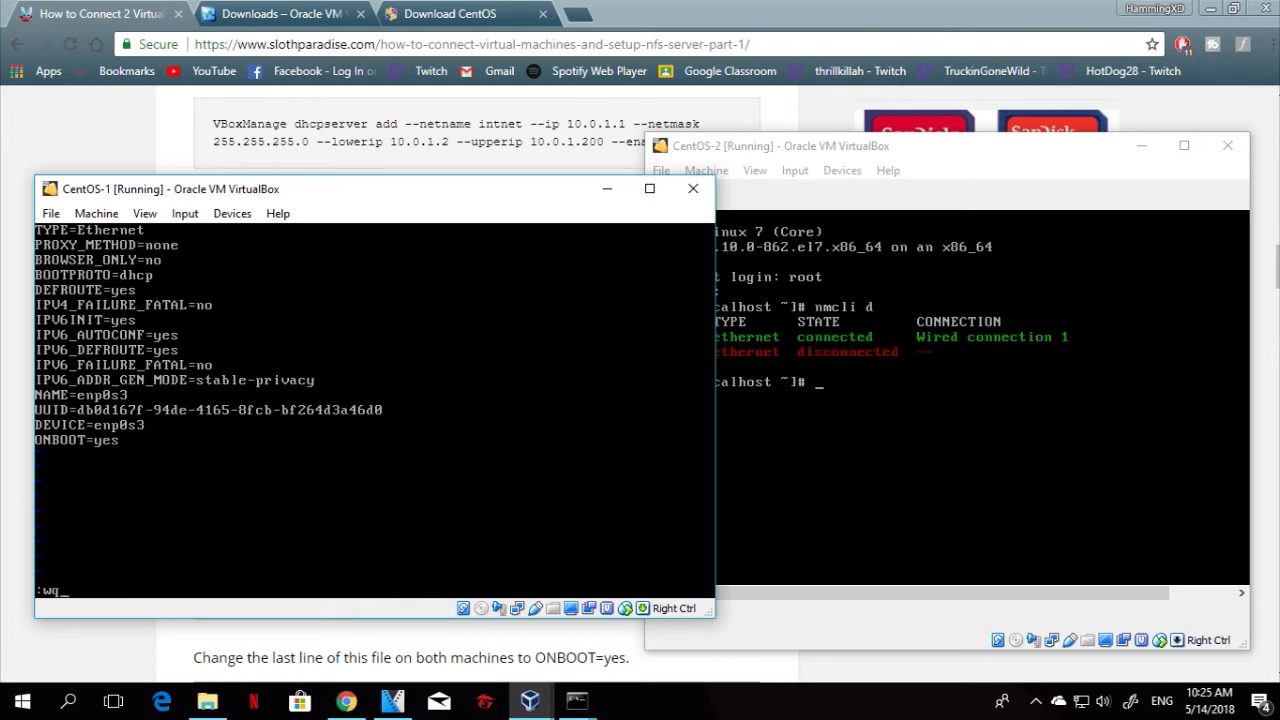
key(Return)
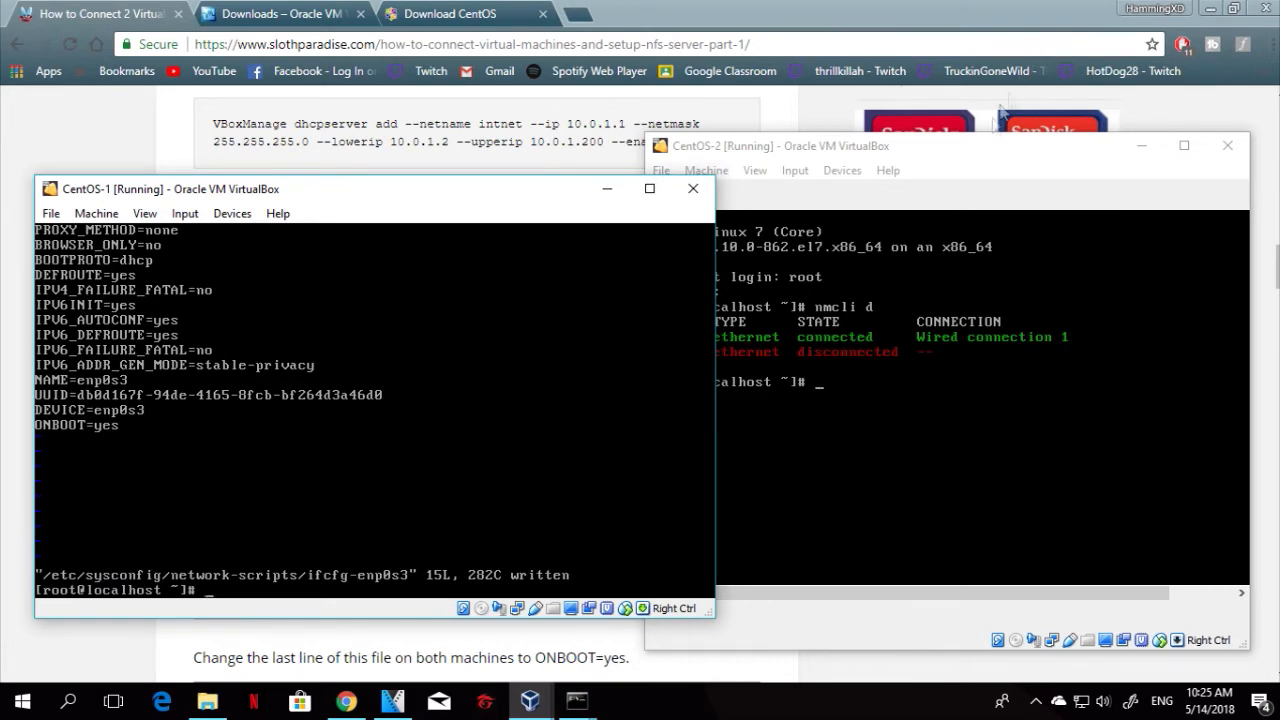
Open /etc/sysconfig/network-scripts/ifcfg-enp0s3 in vi on CentOS-2
click(980, 155)
text(vi)
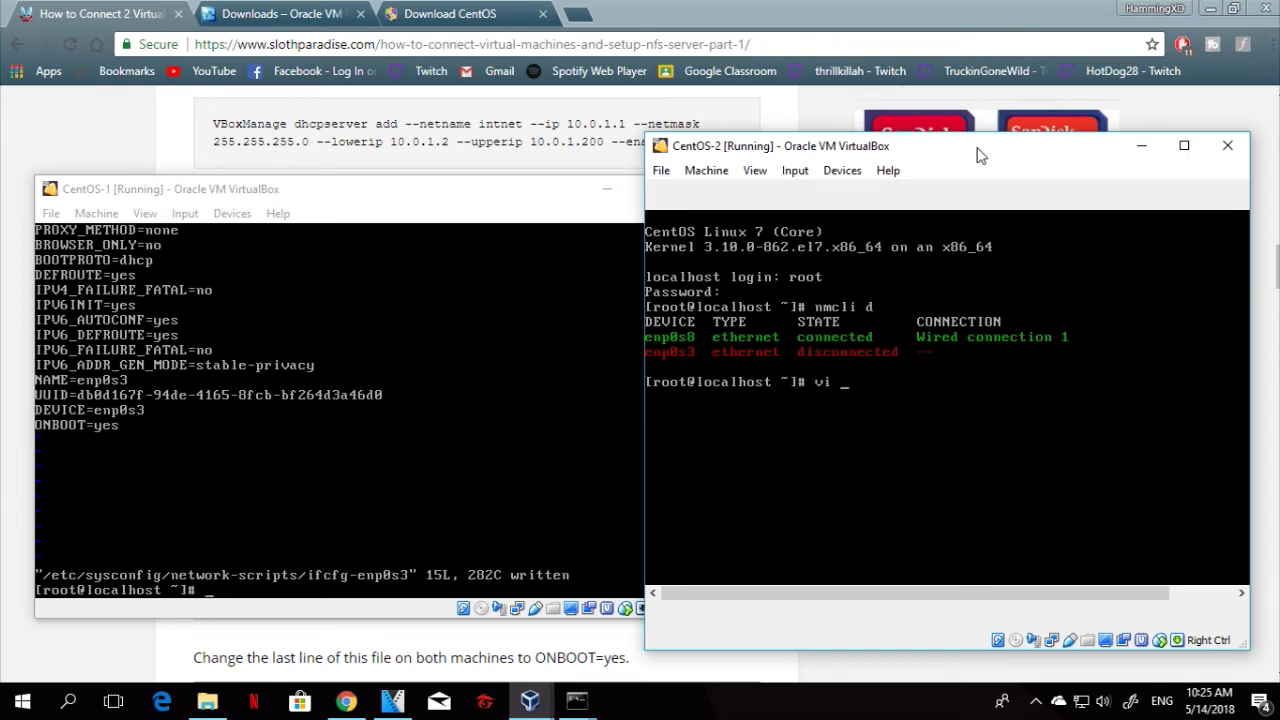
text( /etc/sysconfig/network-sriptc)
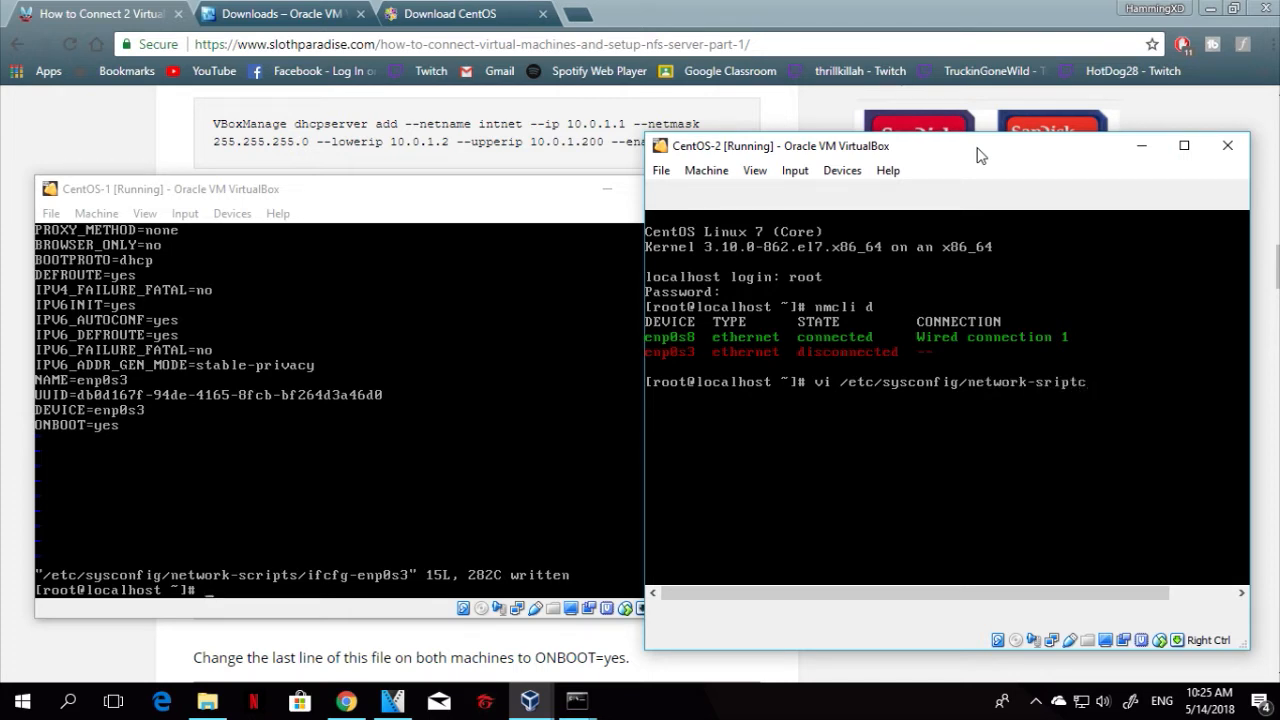
key(BackSpace)
text(sysconfig/network-scripts/ifcfg-enp0s3)
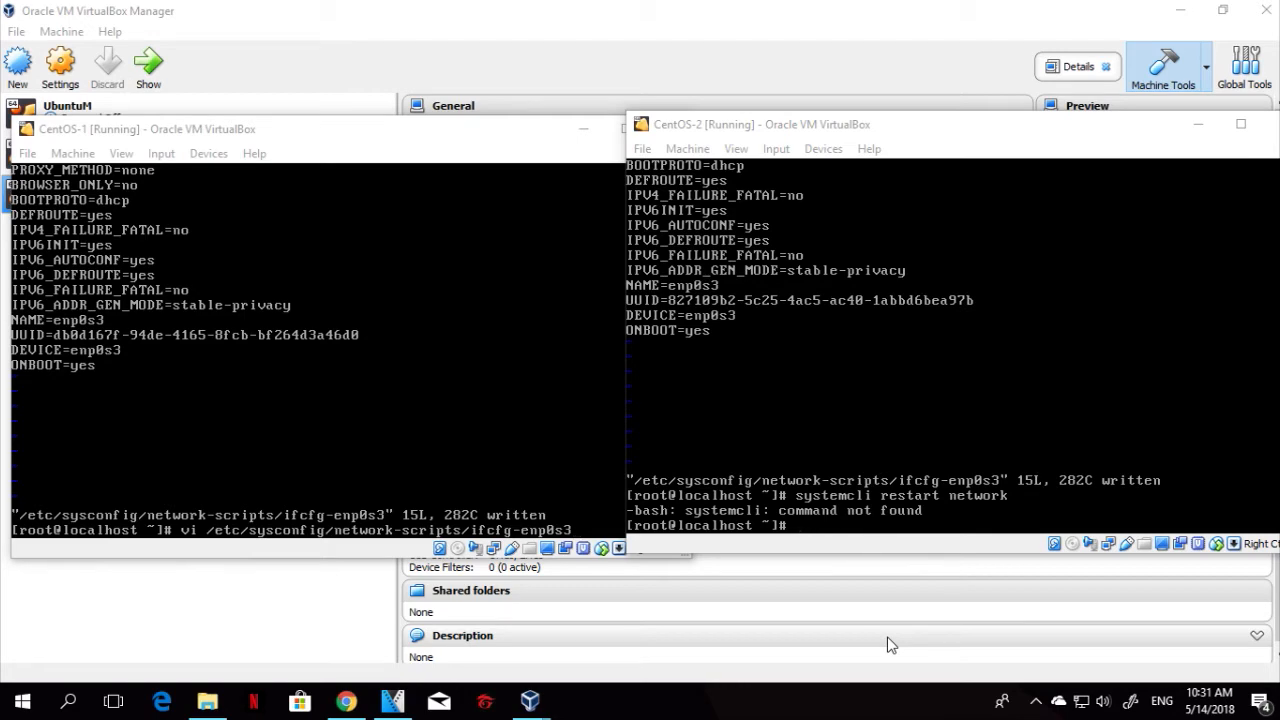
Check the restart command in the Chrome setup guide and run systemctl restart network on CentOS-2
click(346, 699)
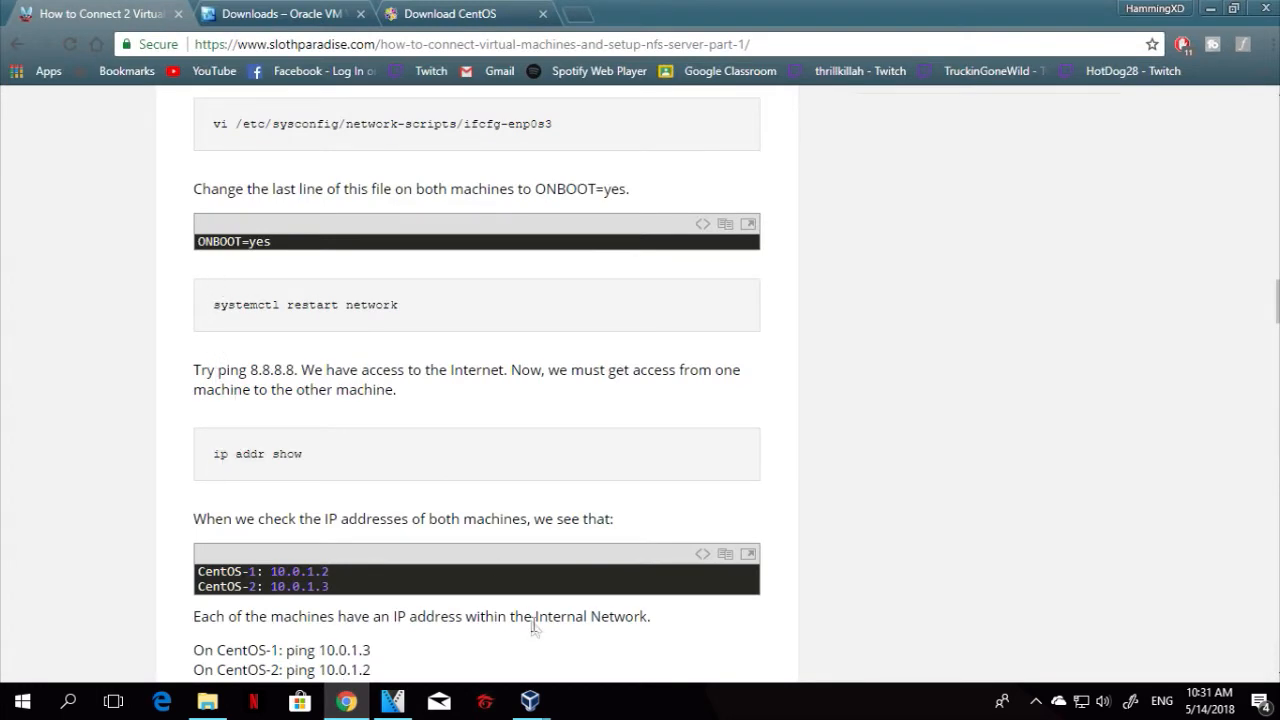
mouse_move(537, 694)
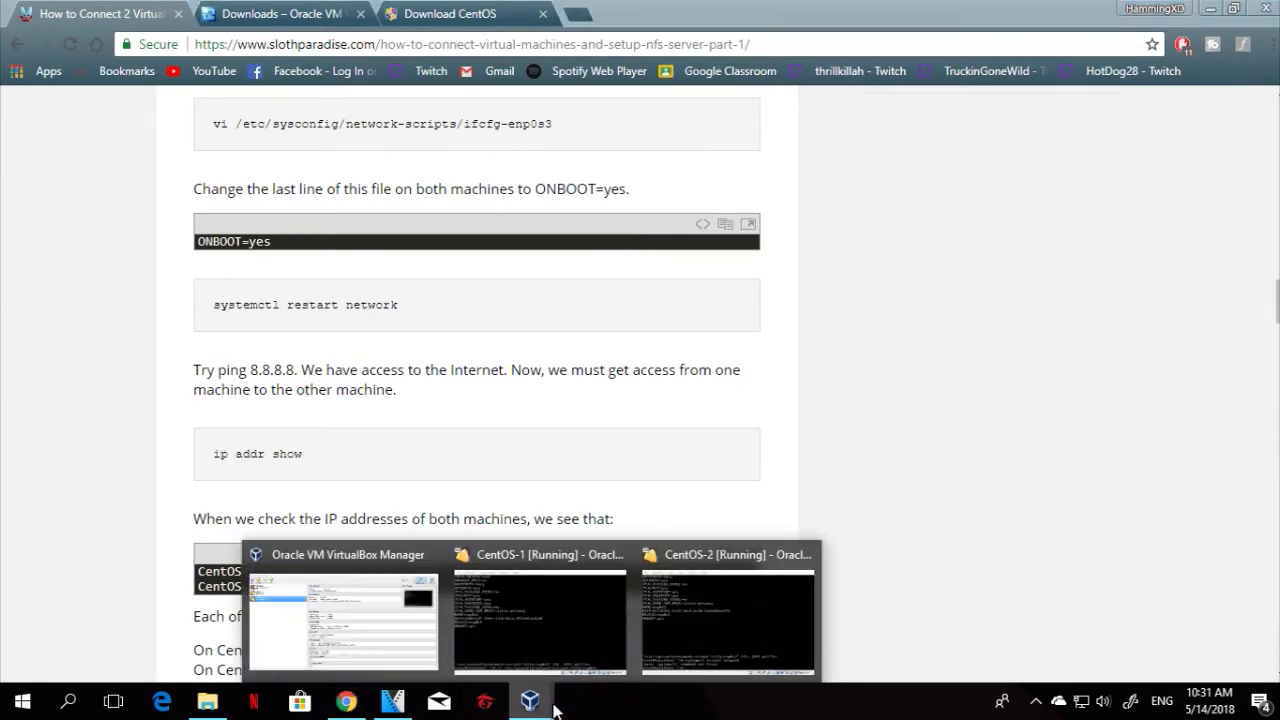
click(692, 662)
text(systemctl)
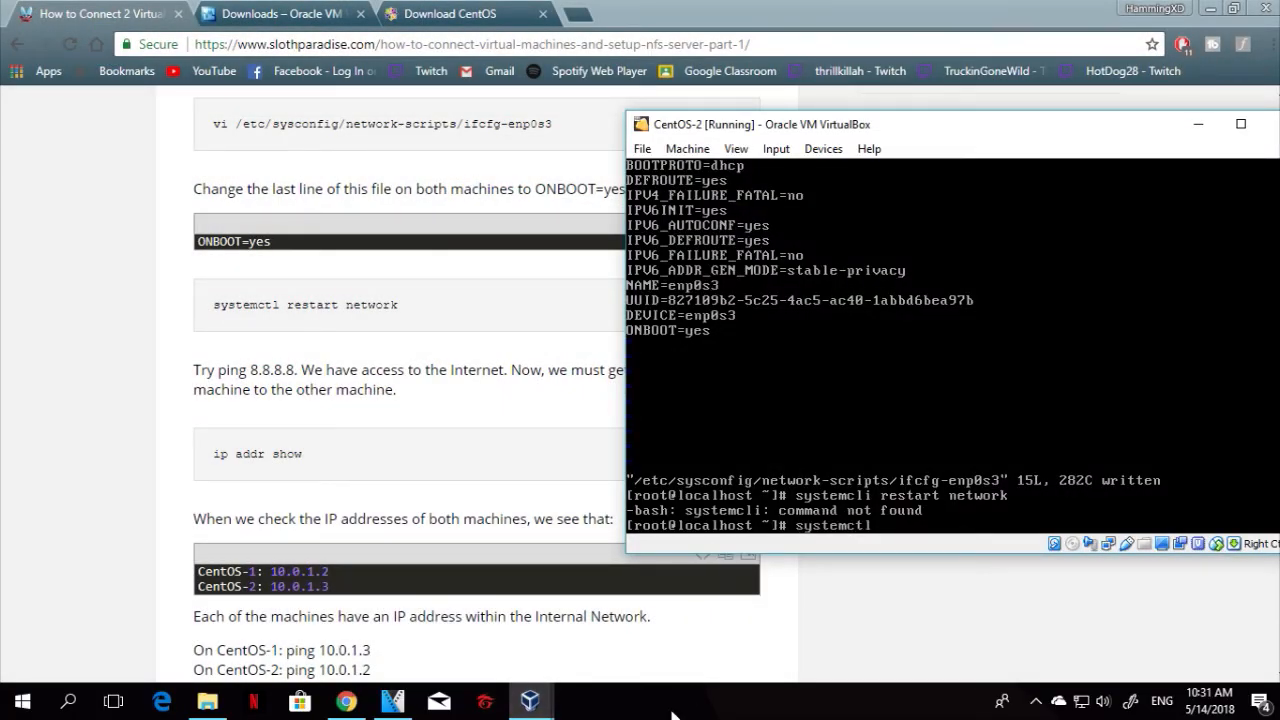
text( restart network)
key(Return)
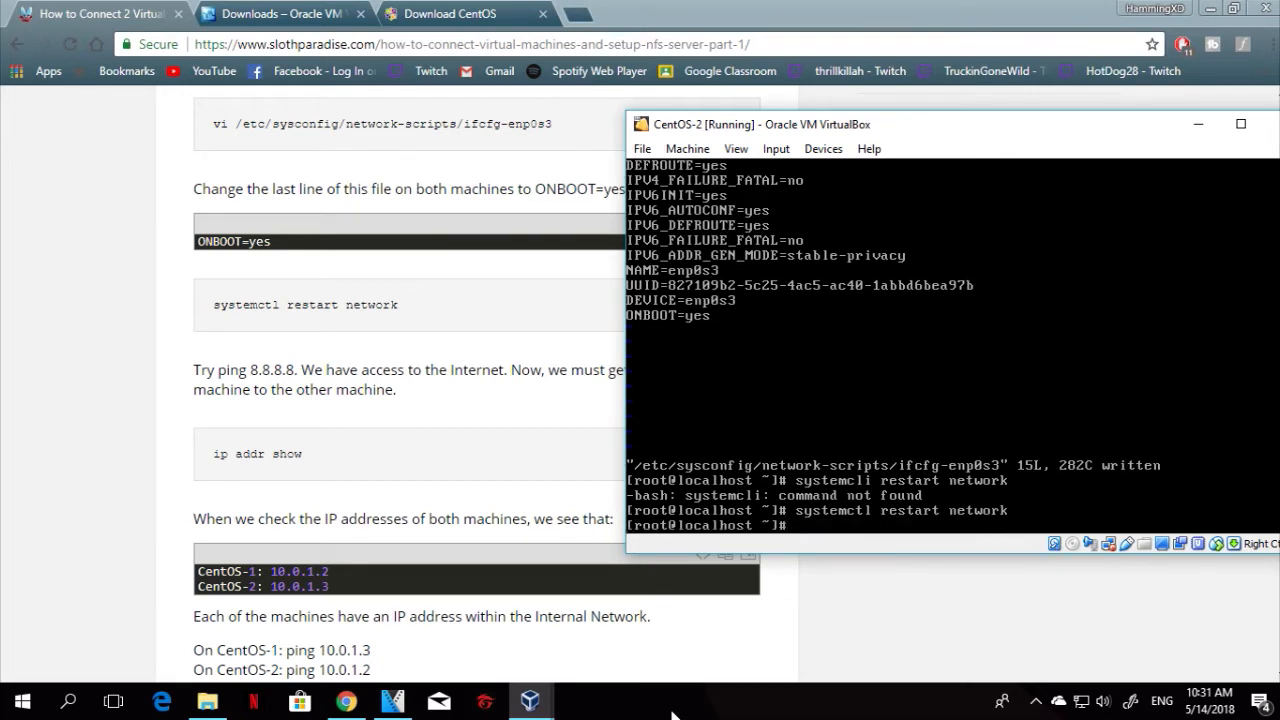
Switch to the CentOS-1 console, clear the recalled vi command and restart networking with systemctl restart network
mouse_move(530, 700)
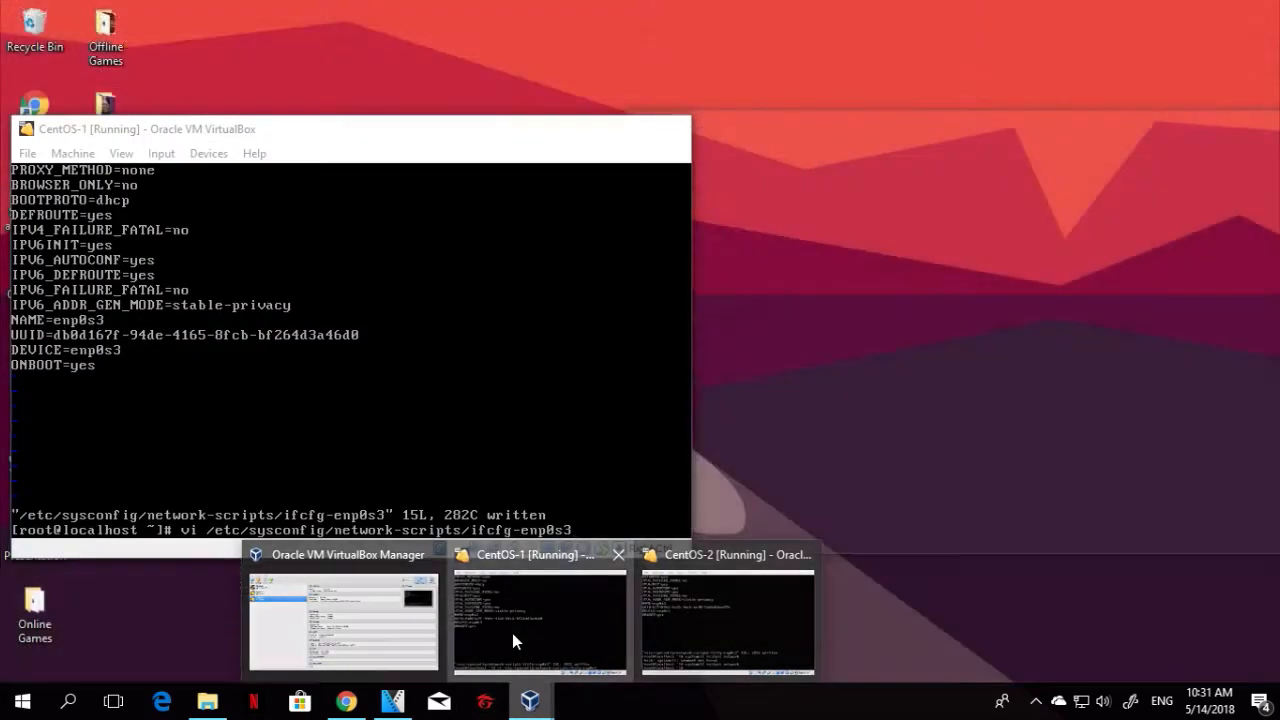
click(512, 633)
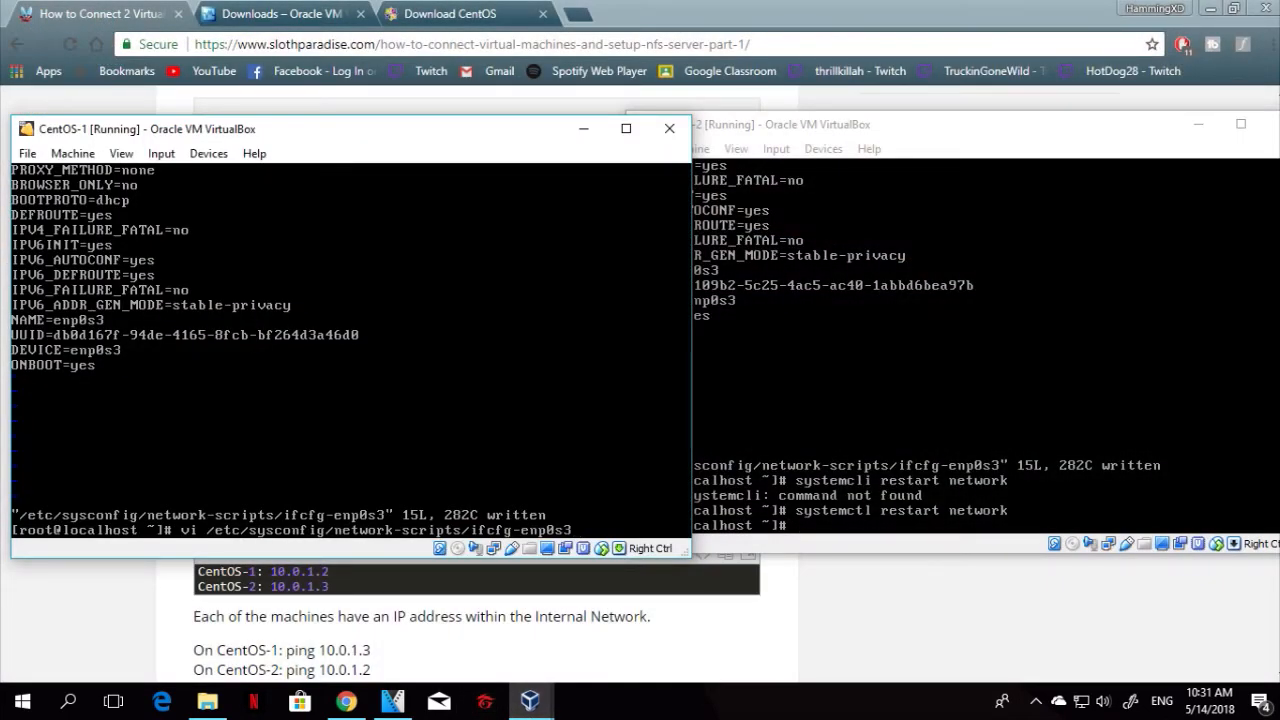
key(Up)
key(Down)
key(Down)
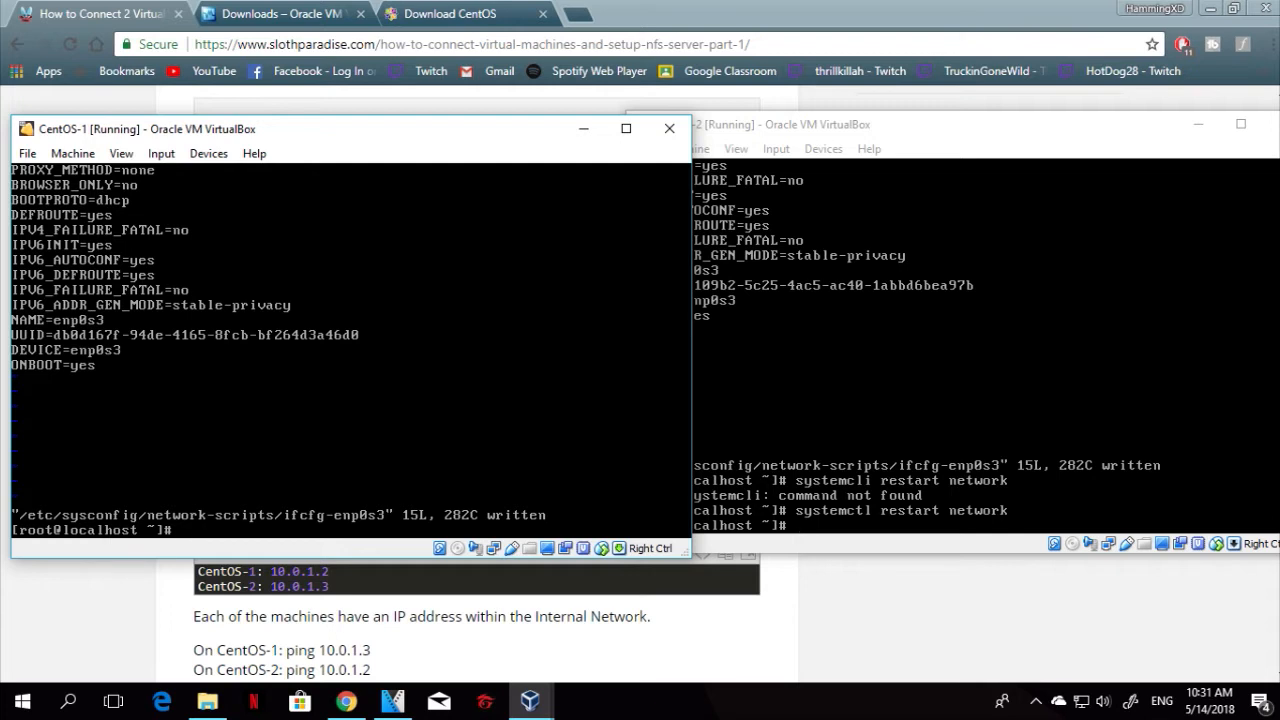
text(systemctl restart network)
key(Return)
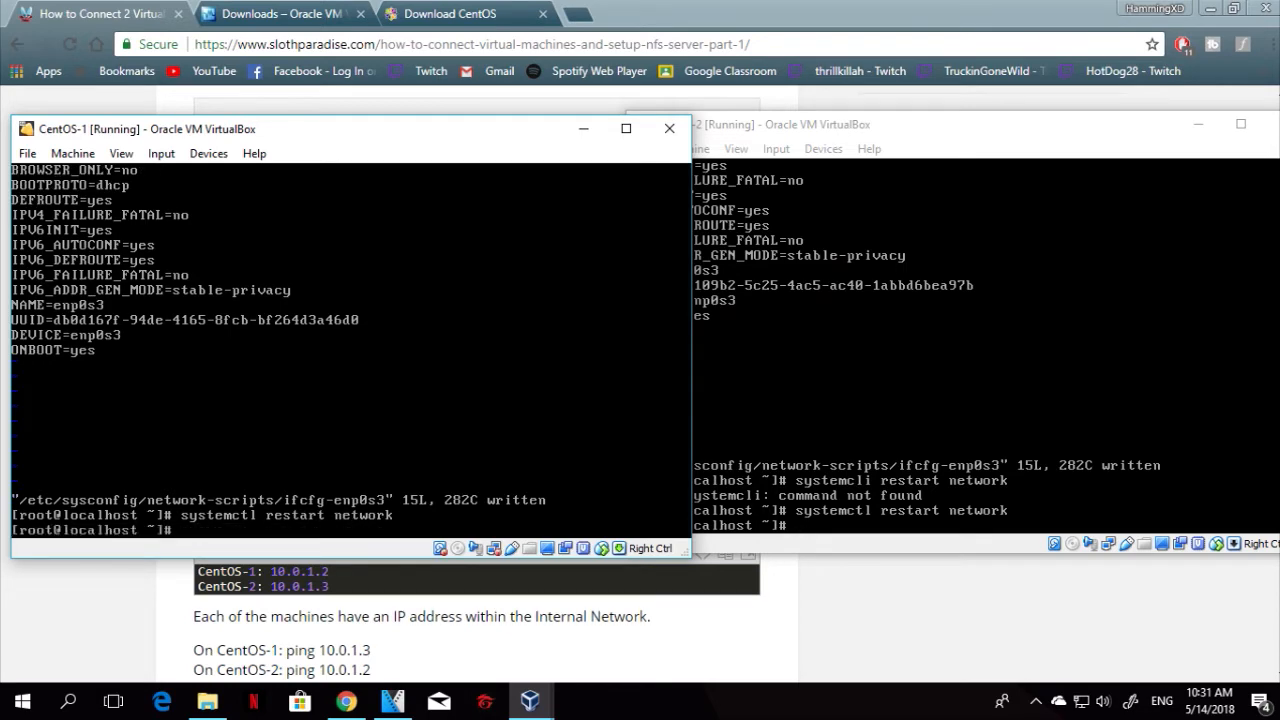
Test CentOS-1's internet access by pinging 8.8.8.8, and stop the ping after several replies
drag(499, 135, 561, 121)
text(tr)
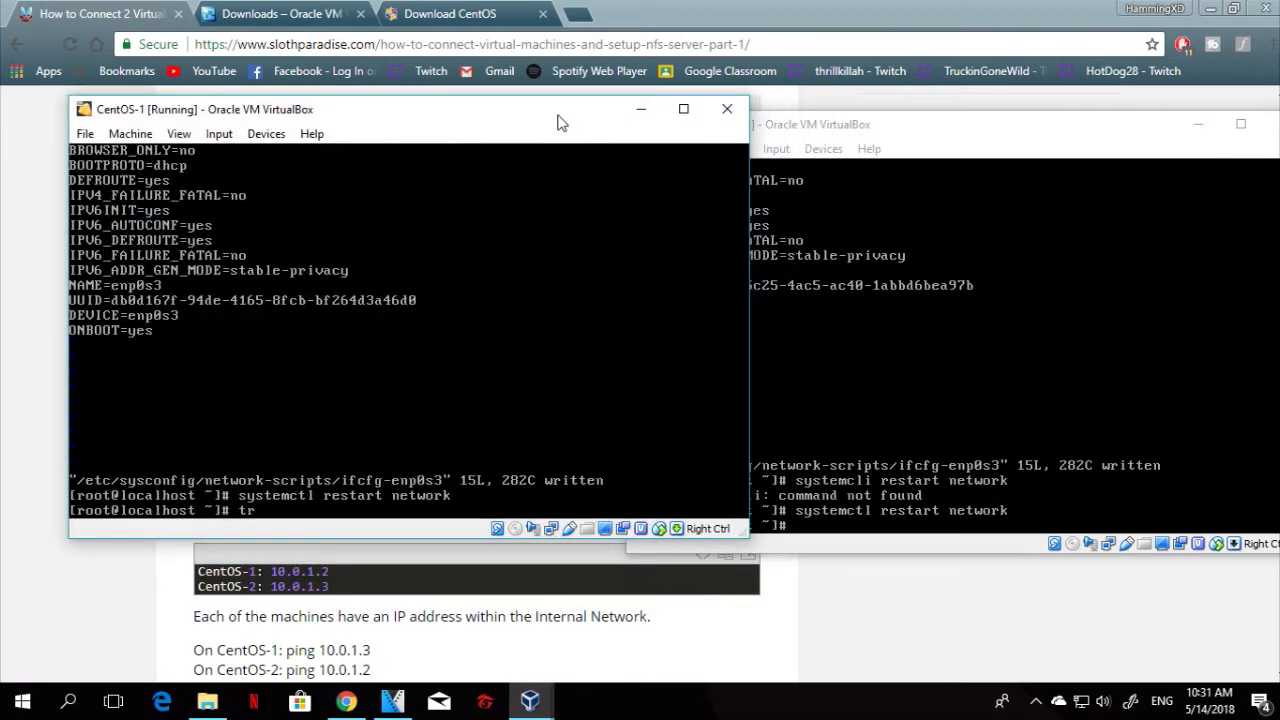
text(y ping)
mouse_move(558, 121)
mouse_down()
mouse_move(918, 285)
mouse_move(922, 388)
mouse_move(719, 125)
mouse_move(652, 122)
mouse_up()
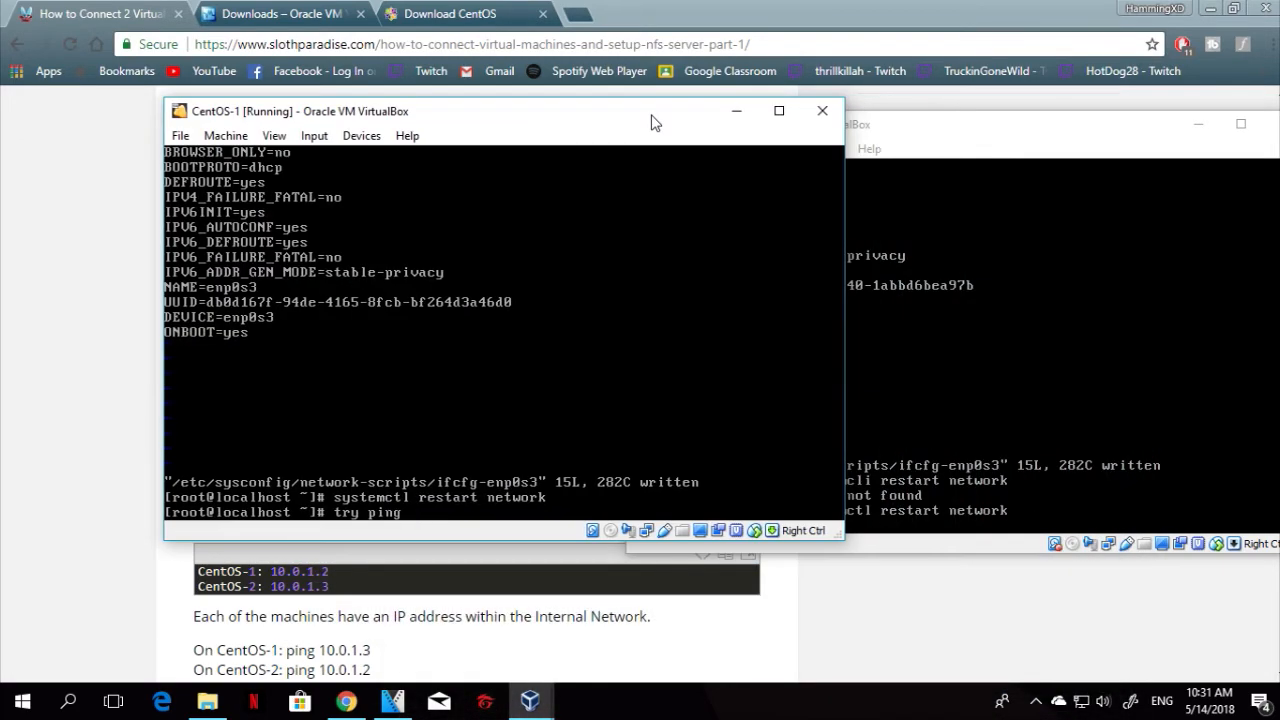
key(BackSpace)
key(BackSpace)
key(BackSpace)
key(BackSpace)
key(BackSpace)
key(BackSpace)
key(BackSpace)
key(BackSpace)
text(ping 8.8.8.8)
key(Return)
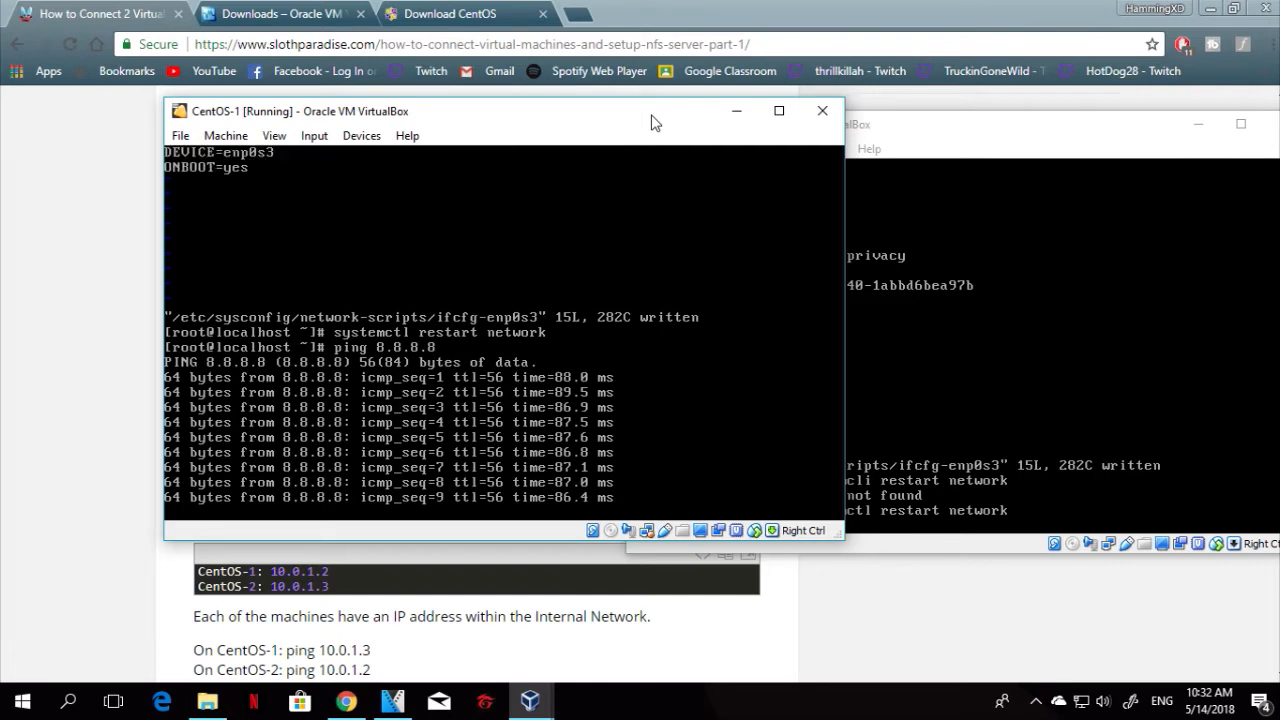
key(ctrl+c)
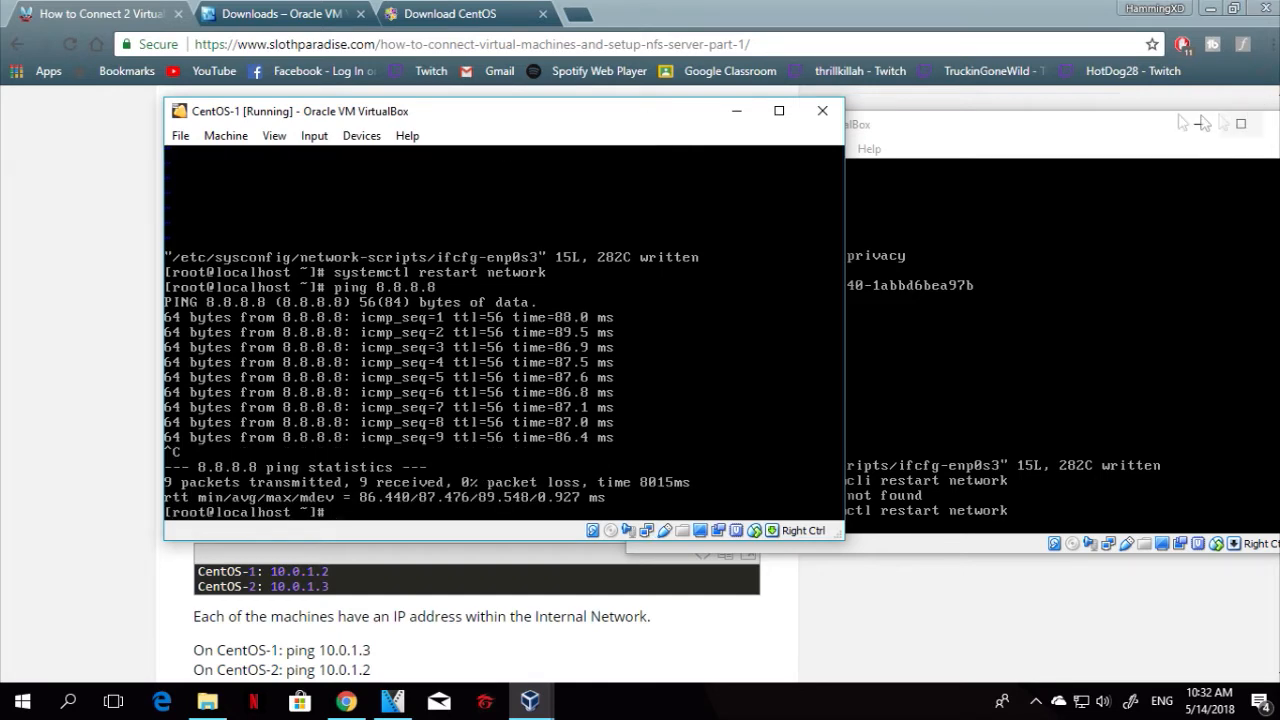
Test internet access from CentOS-2 with ping 8.8.8.8, stopping it after several replies
drag(1096, 137, 1035, 128)
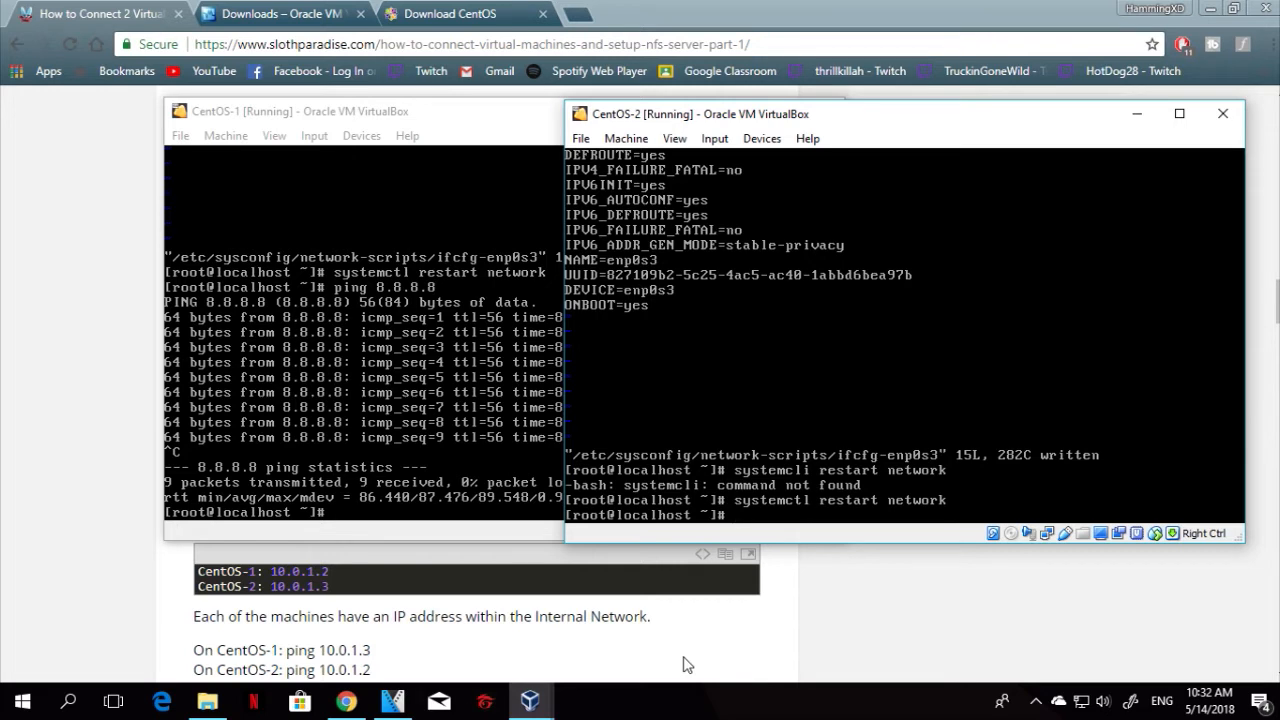
text(ping 8.8.8.8)
key(Return)
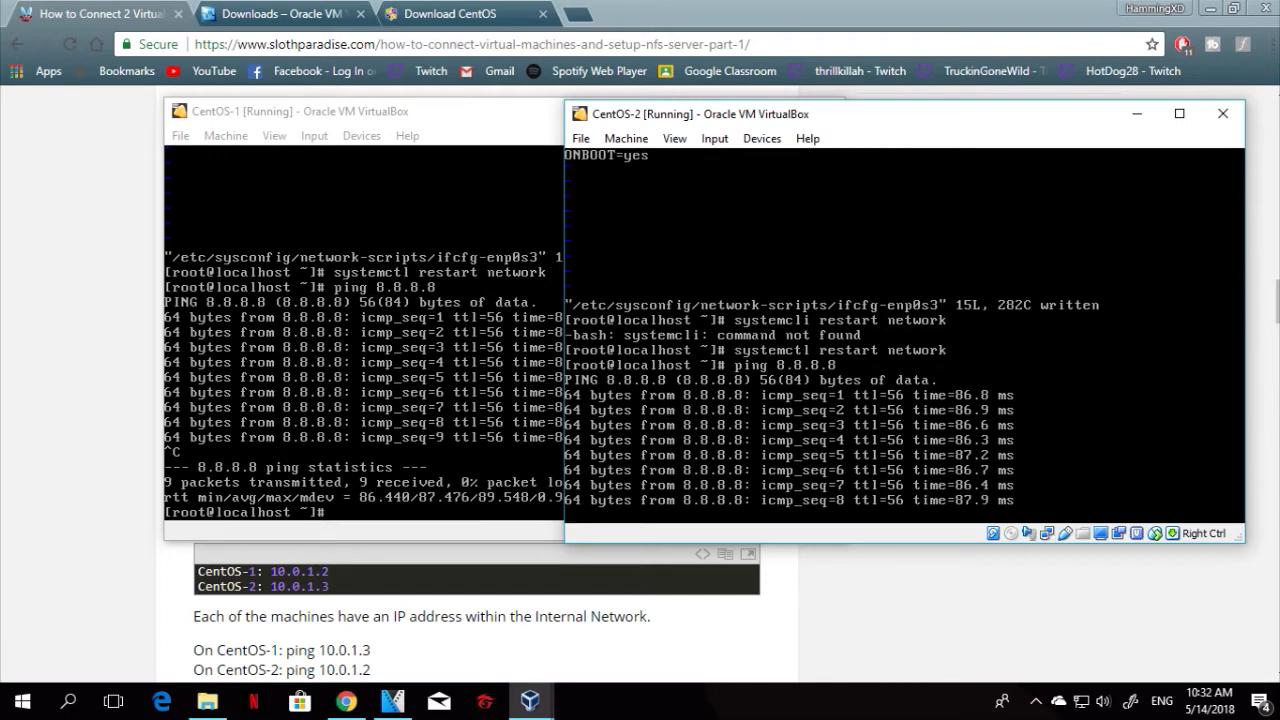
key(ctrl+c)
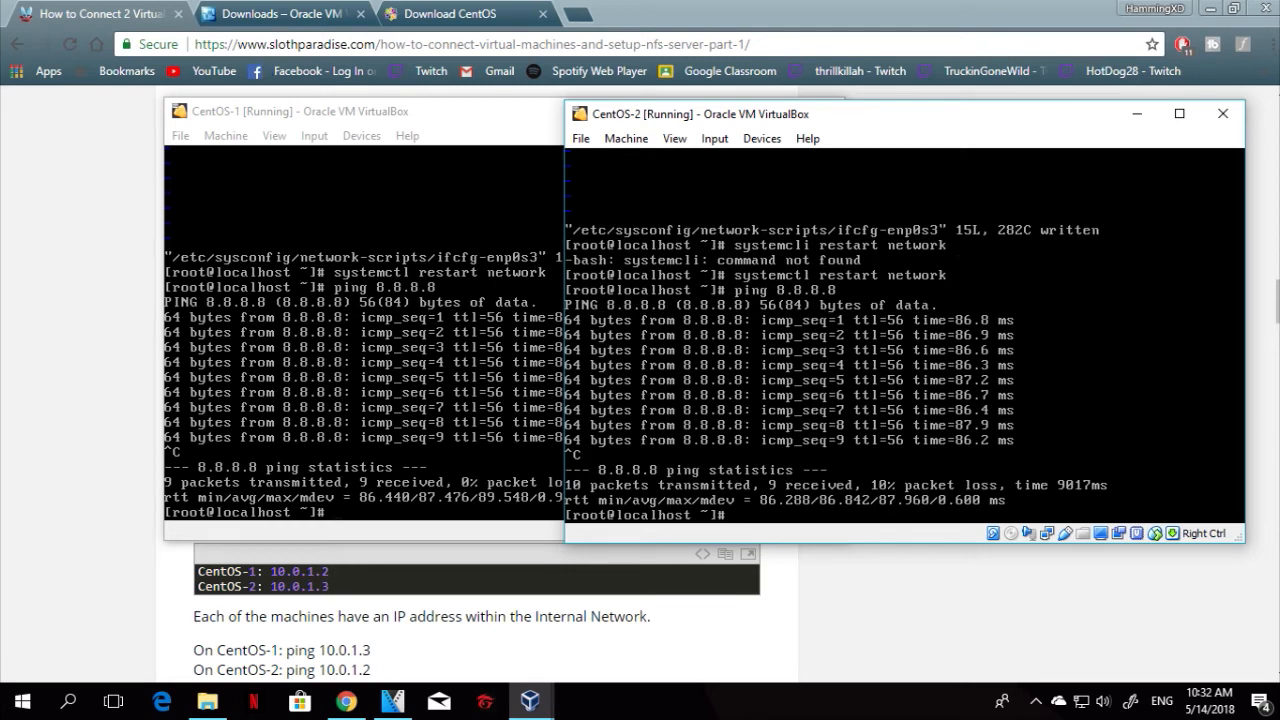
Look up the address command in the Chrome guide and run ip addr show on CentOS-1
click(95, 238)
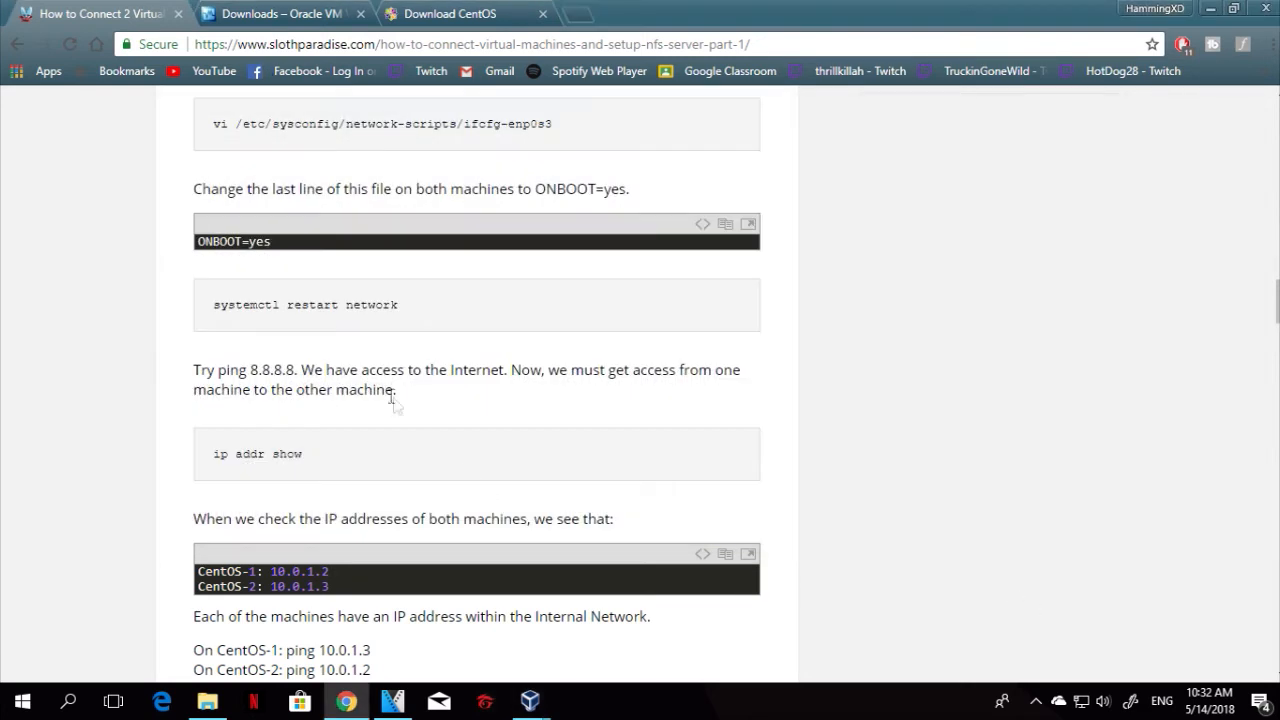
scroll(228, 305, down, 2)
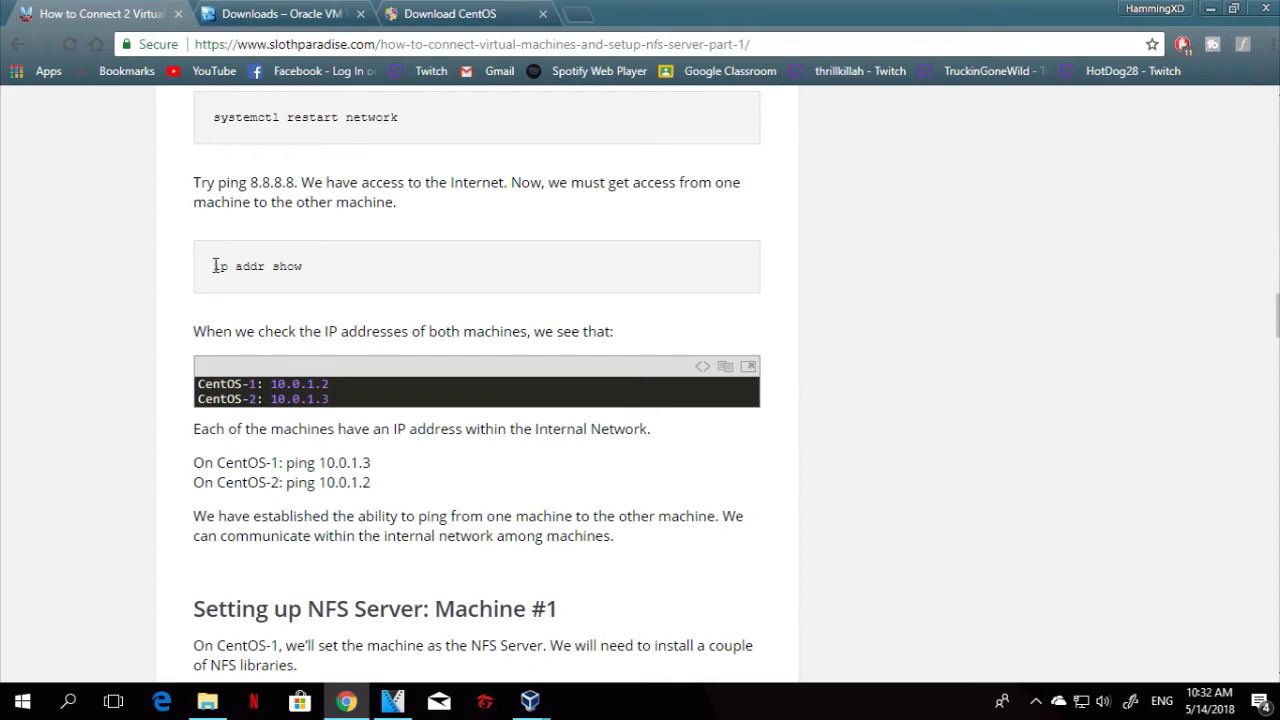
drag(213, 273, 306, 267)
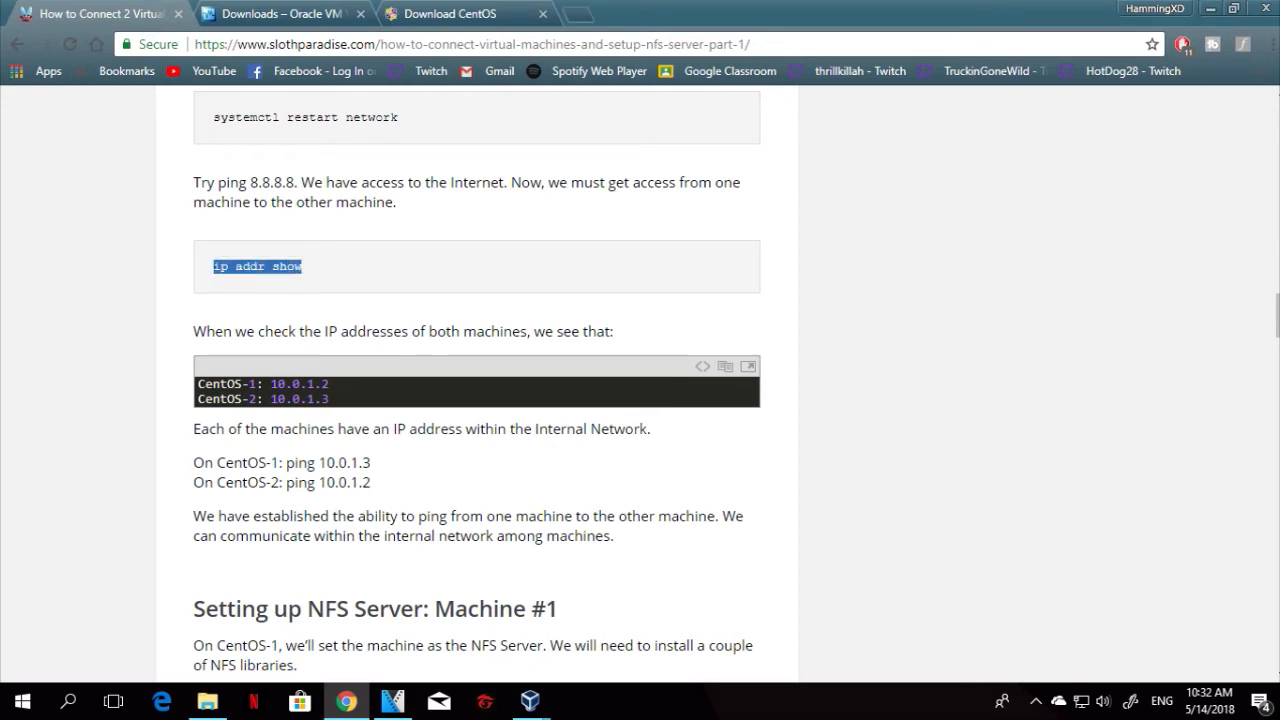
mouse_move(530, 701)
click(519, 640)
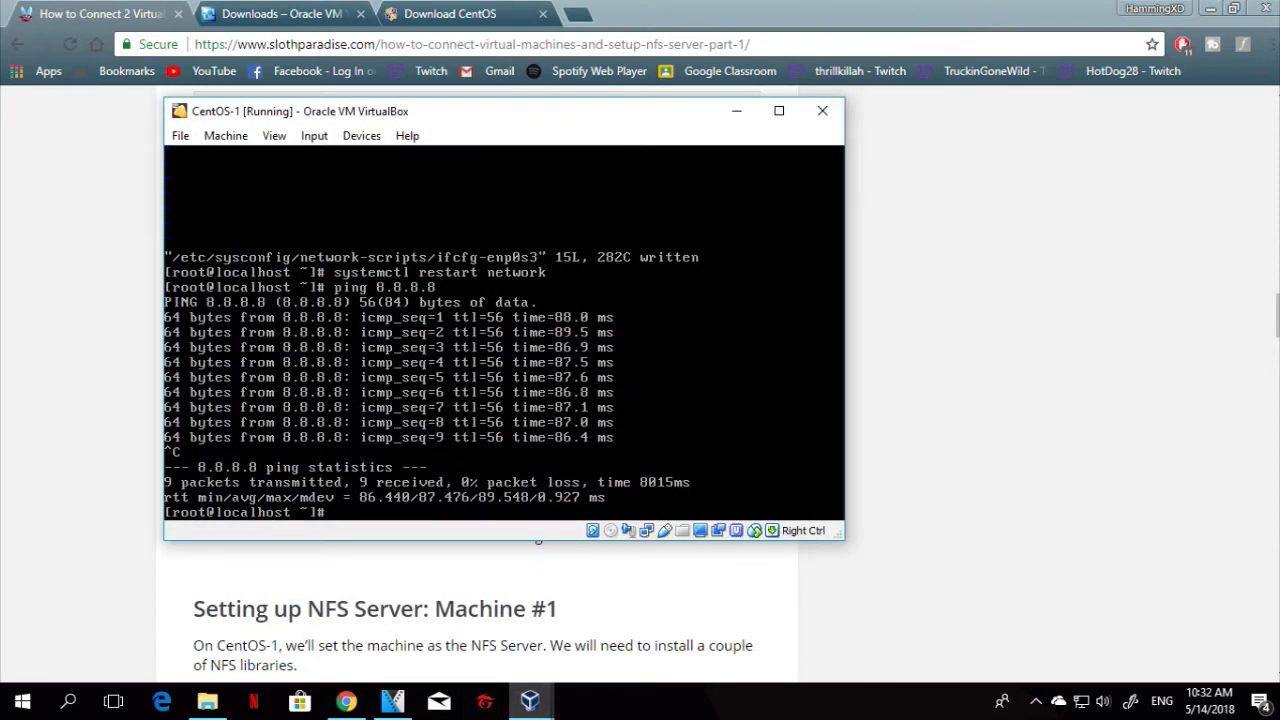
text(ip addr show)
key(Return)
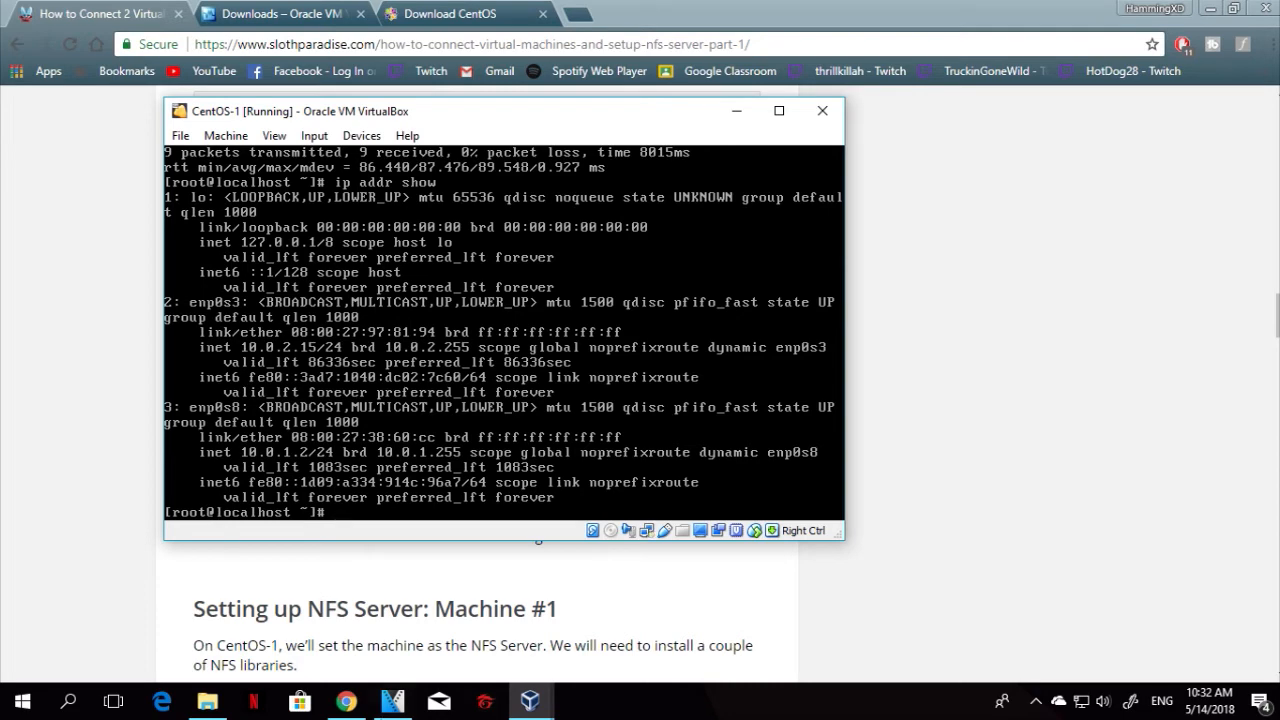
Arrange the two VM consoles next to each other and run ip addr show on CentOS-2
mouse_move(530, 708)
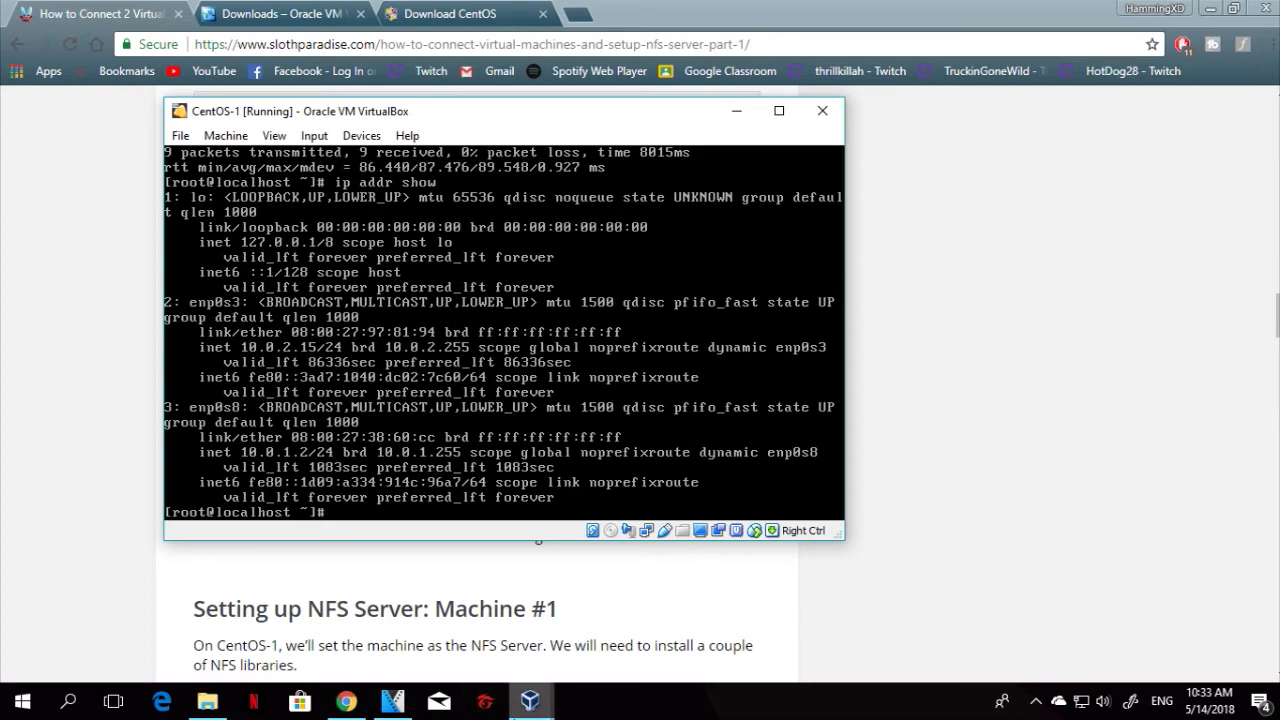
click(745, 646)
drag(956, 120, 984, 103)
drag(520, 127, 422, 107)
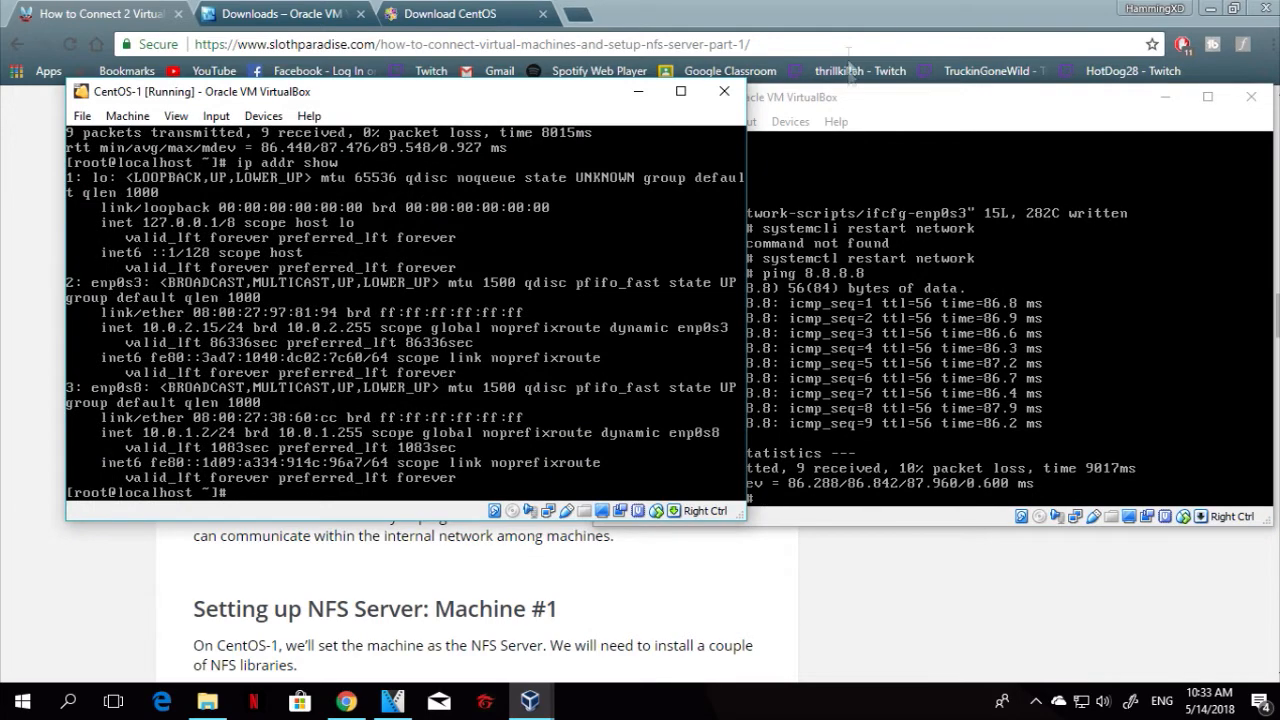
mouse_move(874, 112)
mouse_down()
mouse_move(890, 121)
mouse_move(875, 108)
mouse_up()
key(Up)
key(Up)
key(Up)
key(BackSpace)
key(BackSpace)
key(BackSpace)
key(BackSpace)
key(BackSpace)
key(BackSpace)
key(BackSpace)
key(BackSpace)
key(BackSpace)
key(BackSpace)
key(BackSpace)
key(BackSpace)
key(BackSpace)
key(BackSpace)
key(BackSpace)
key(BackSpace)
key(BackSpace)
key(BackSpace)
key(BackSpace)
key(BackSpace)
key(BackSpace)
key(BackSpace)
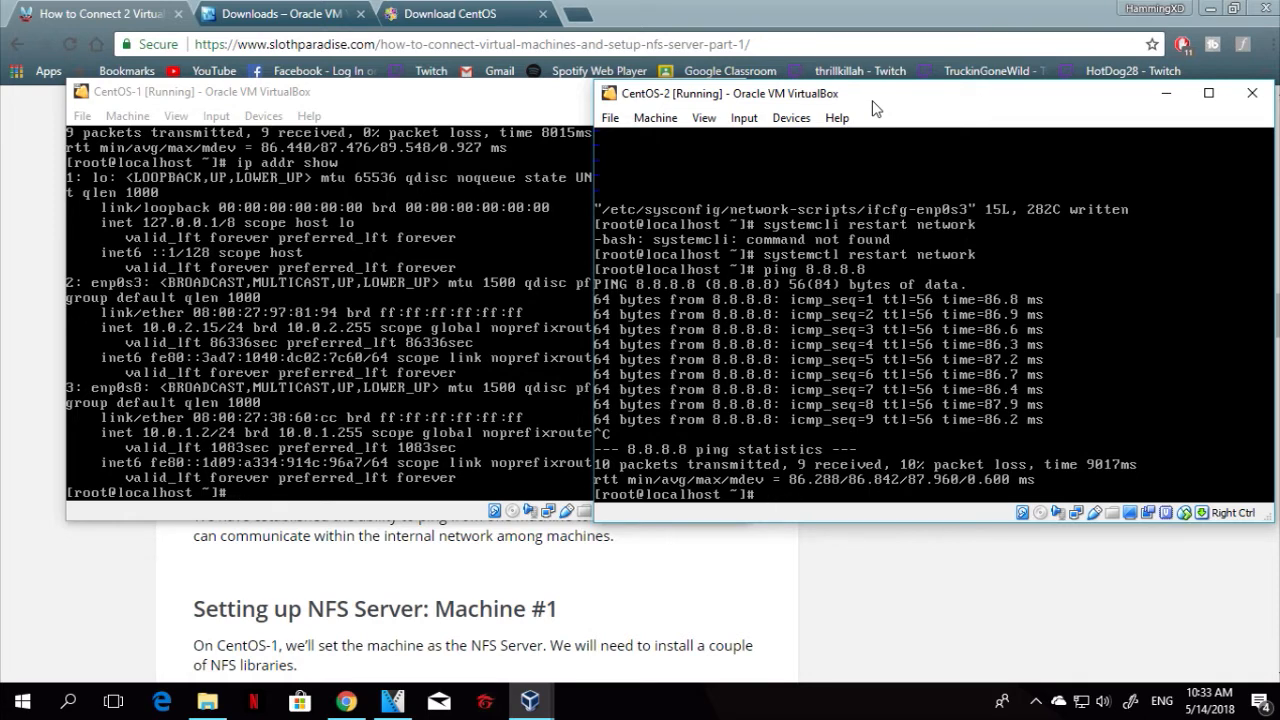
text(ip addr show)
key(Return)
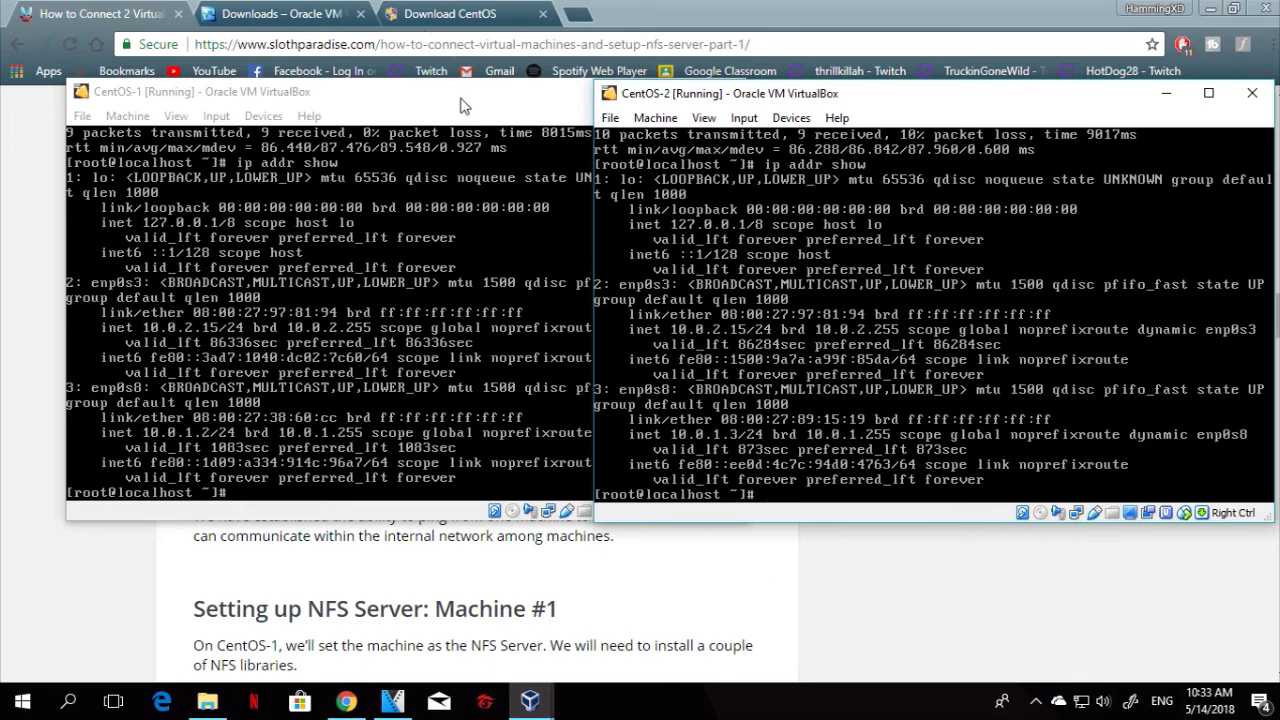
Ping CentOS-2 at 10.0.1.3 from the CentOS-1 console, and stop the ping after several replies
drag(460, 105, 564, 156)
text(ping 1)
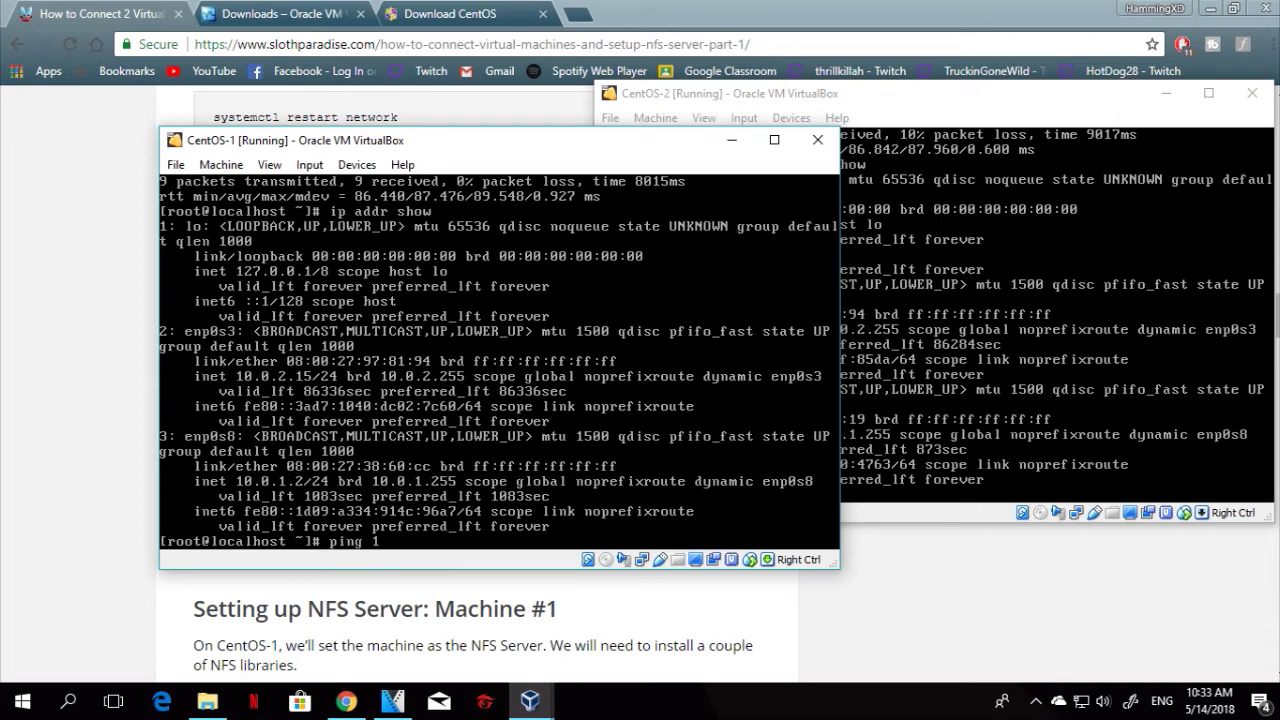
text(0.)
text(0.1.3)
drag(1016, 98, 982, 140)
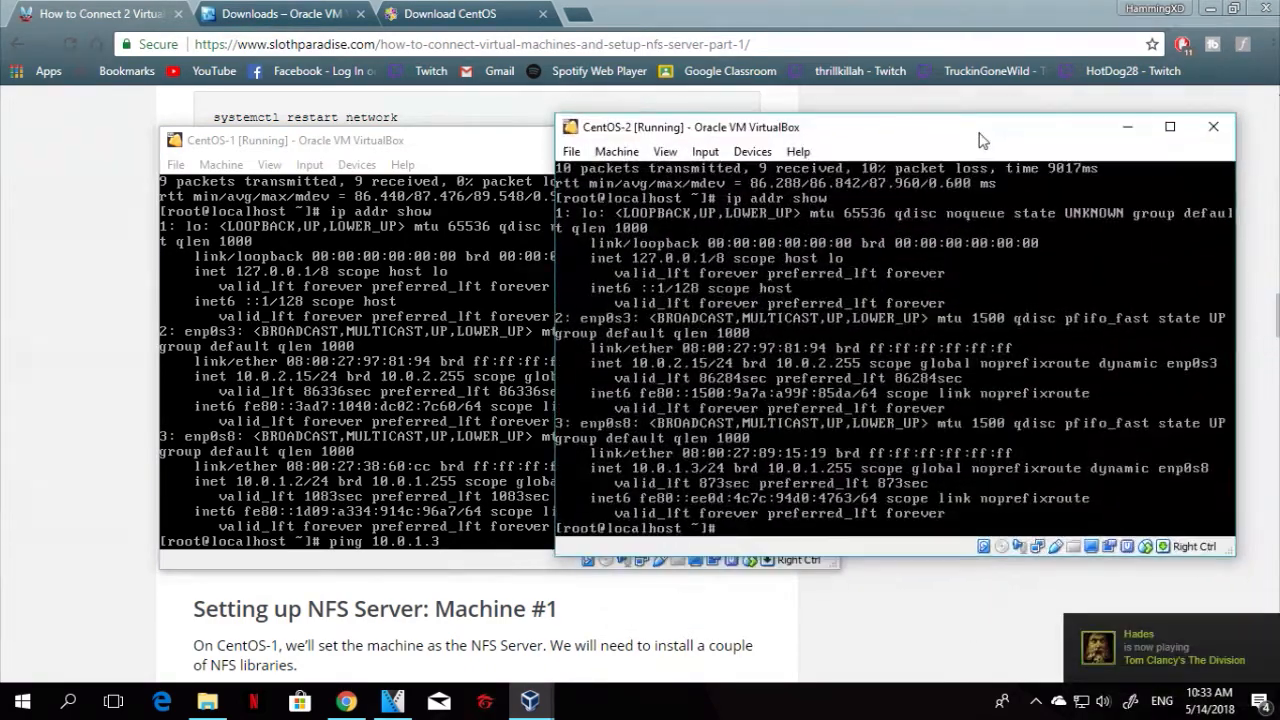
click(431, 141)
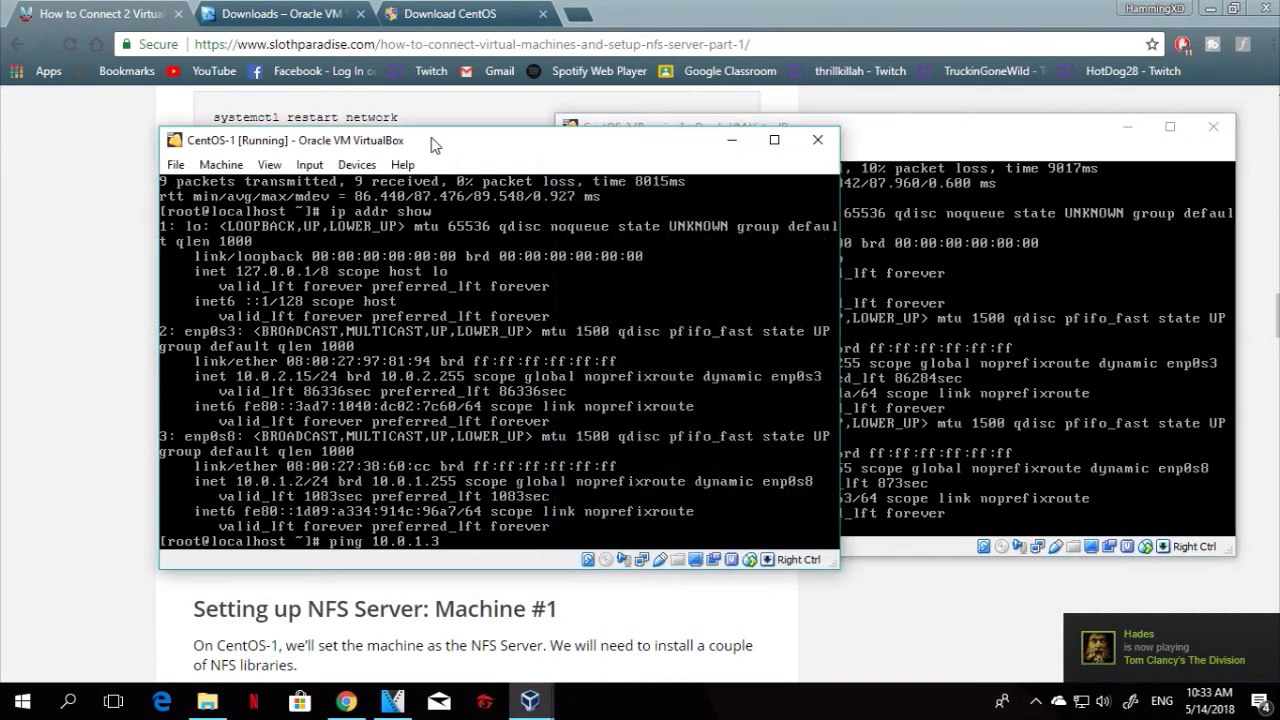
key(Return)
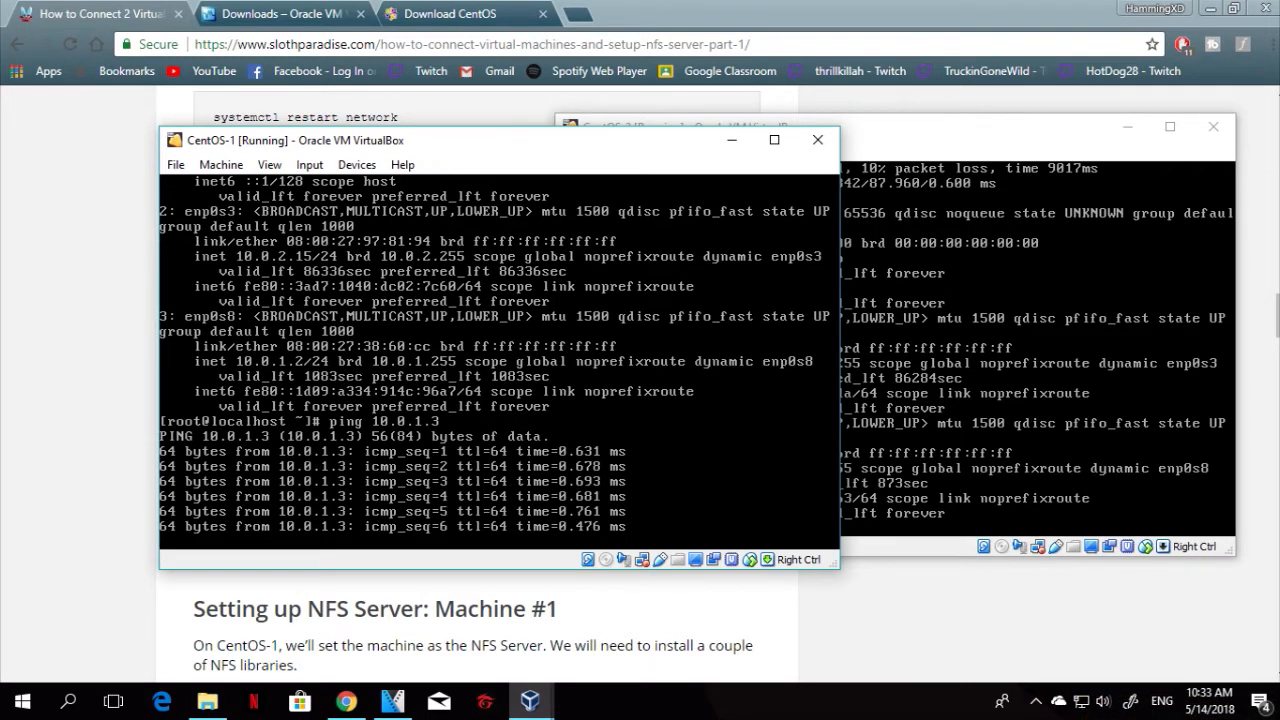
key(alt+c)
text(C)
key(ctrl+c)
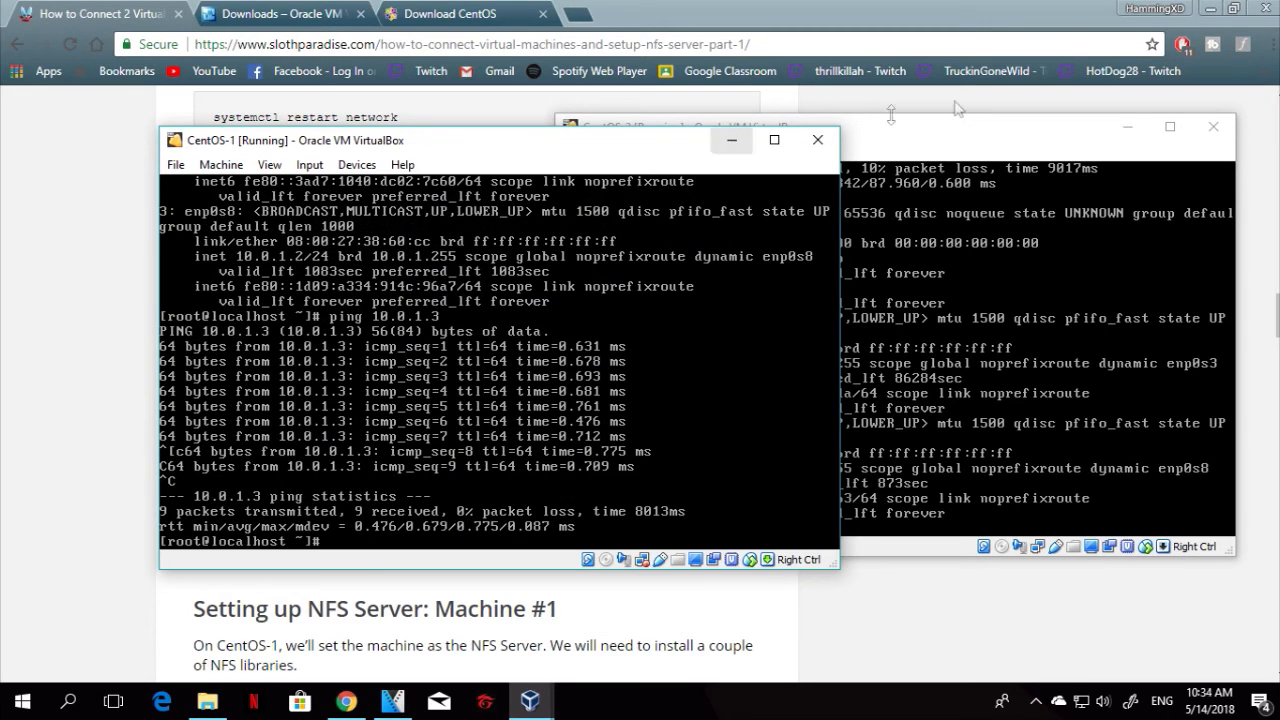
Ping CentOS-1 at 10.0.1.2 from the CentOS-2 console, stopping it after a few replies
click(1009, 138)
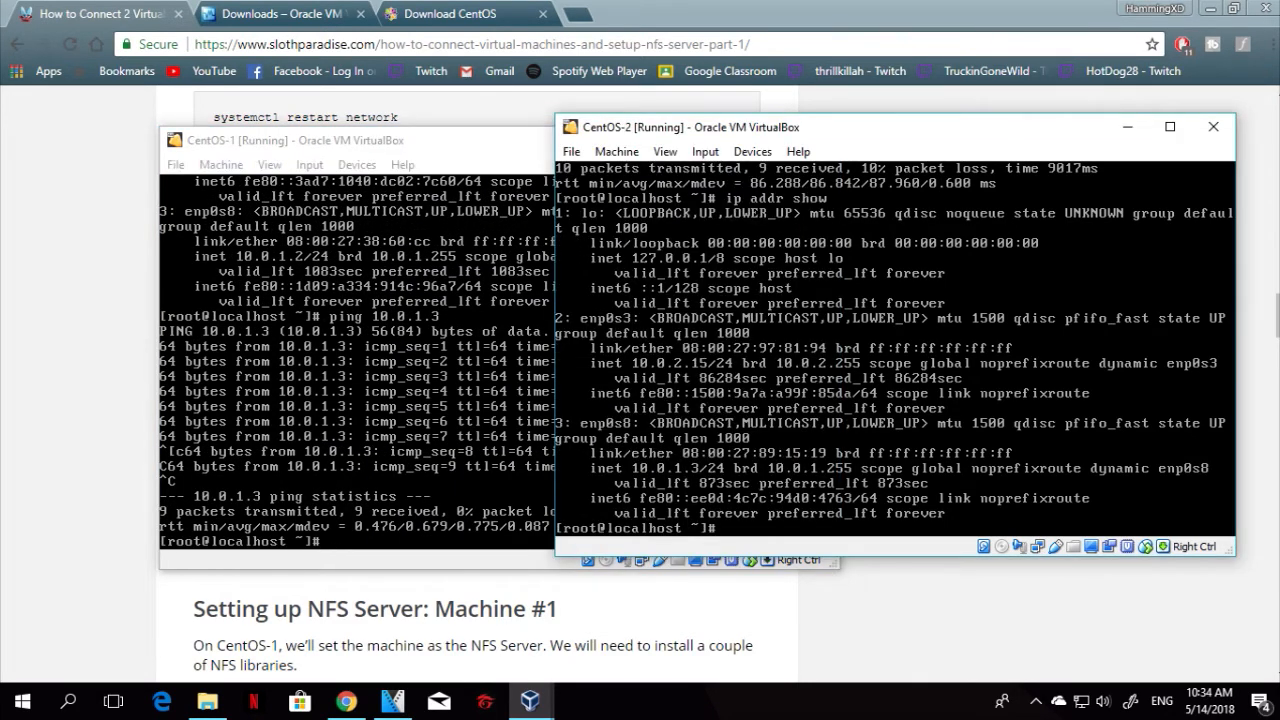
text(ping 10.0.1.2)
key(Return)
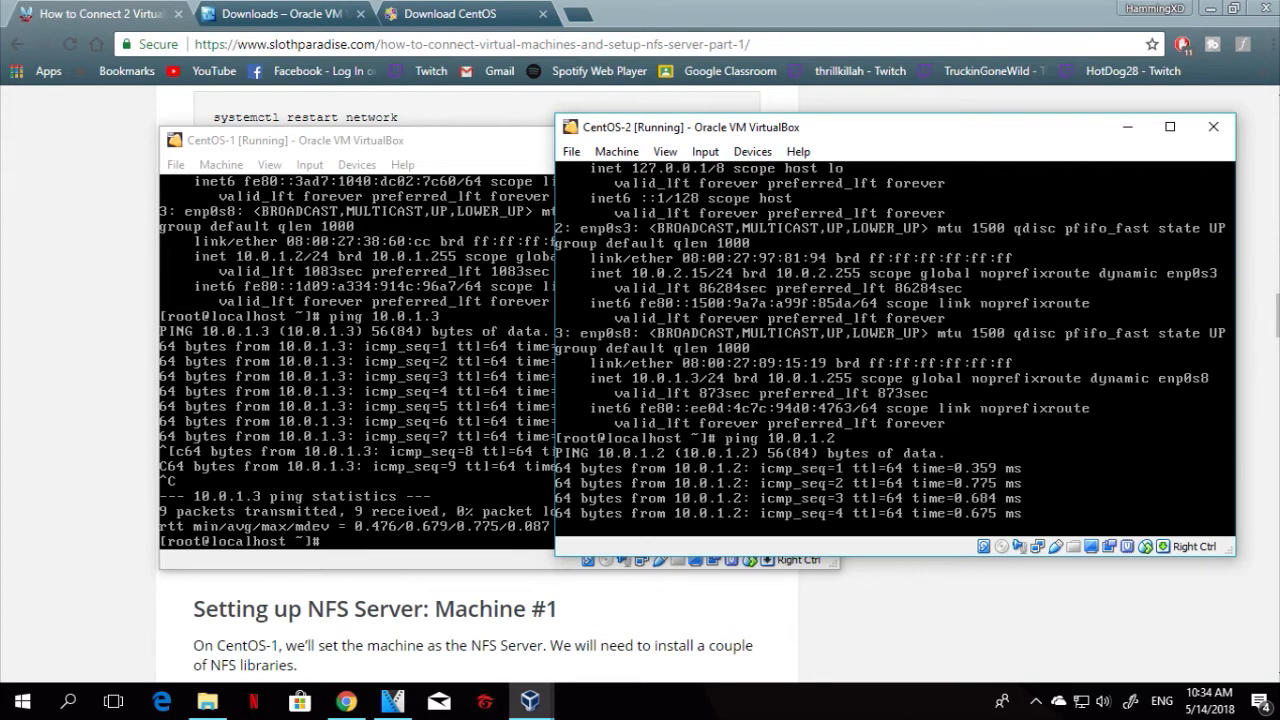
key(ctrl+c)
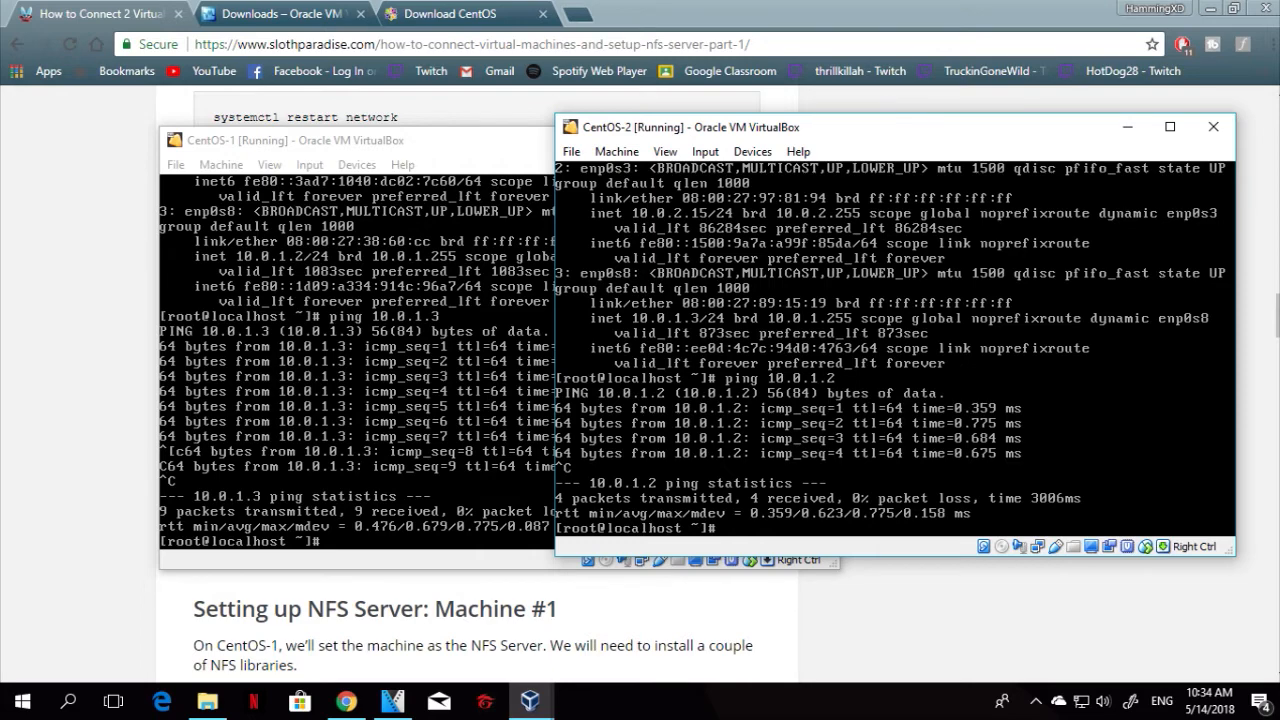
Find the guide's section on setting up the NFS server on machine #1 and place the CentOS-1 console beside it
click(135, 190)
scroll(290, 290, down, 4)
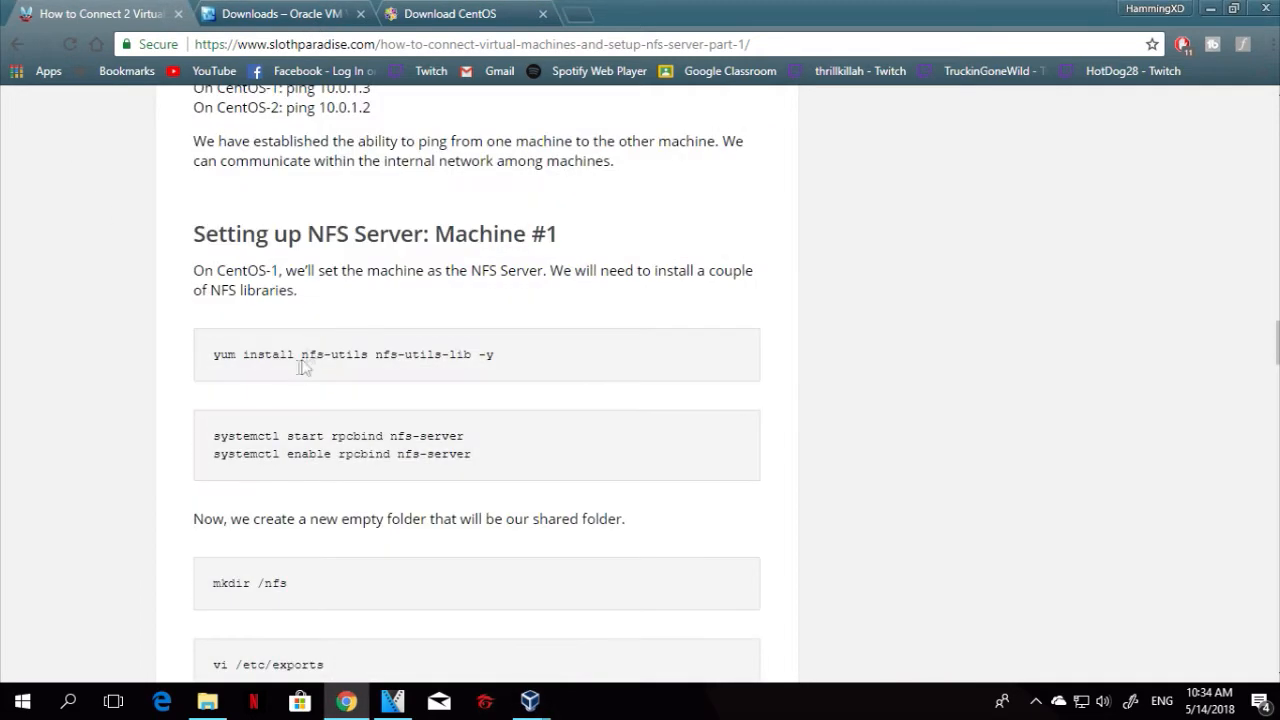
drag(193, 238, 572, 247)
scroll(555, 400, down, 1)
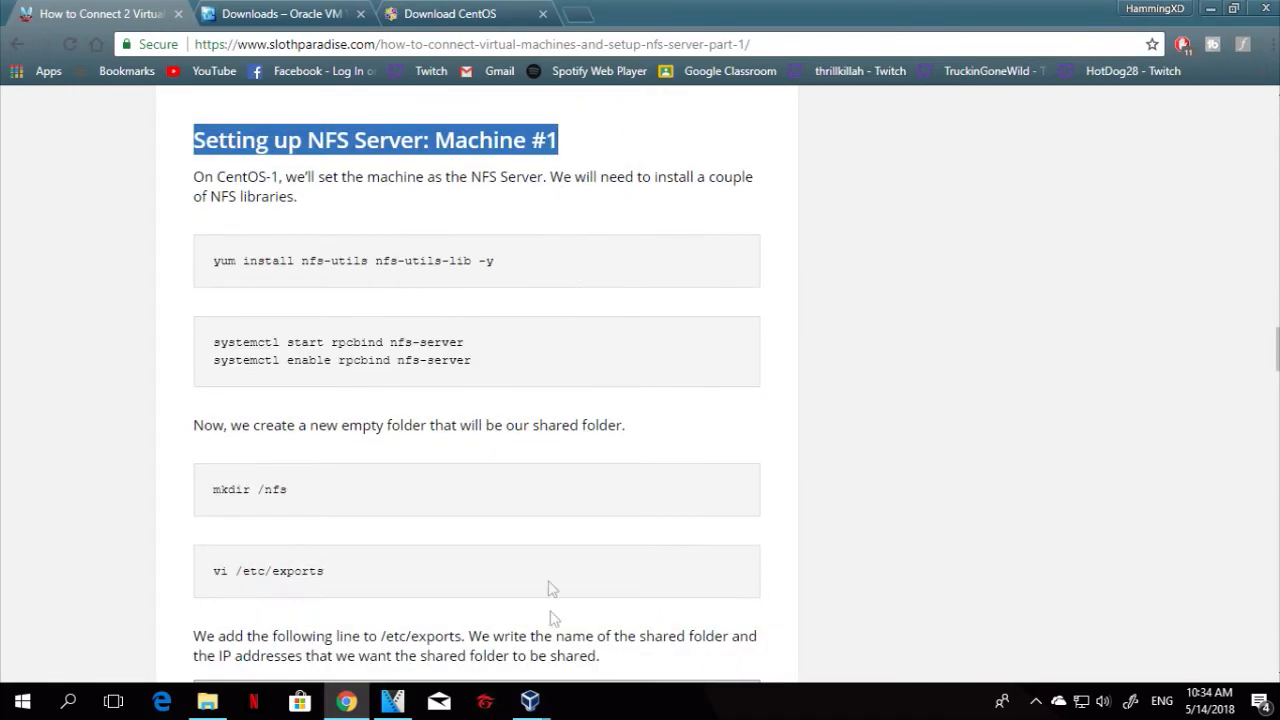
mouse_move(530, 700)
click(488, 620)
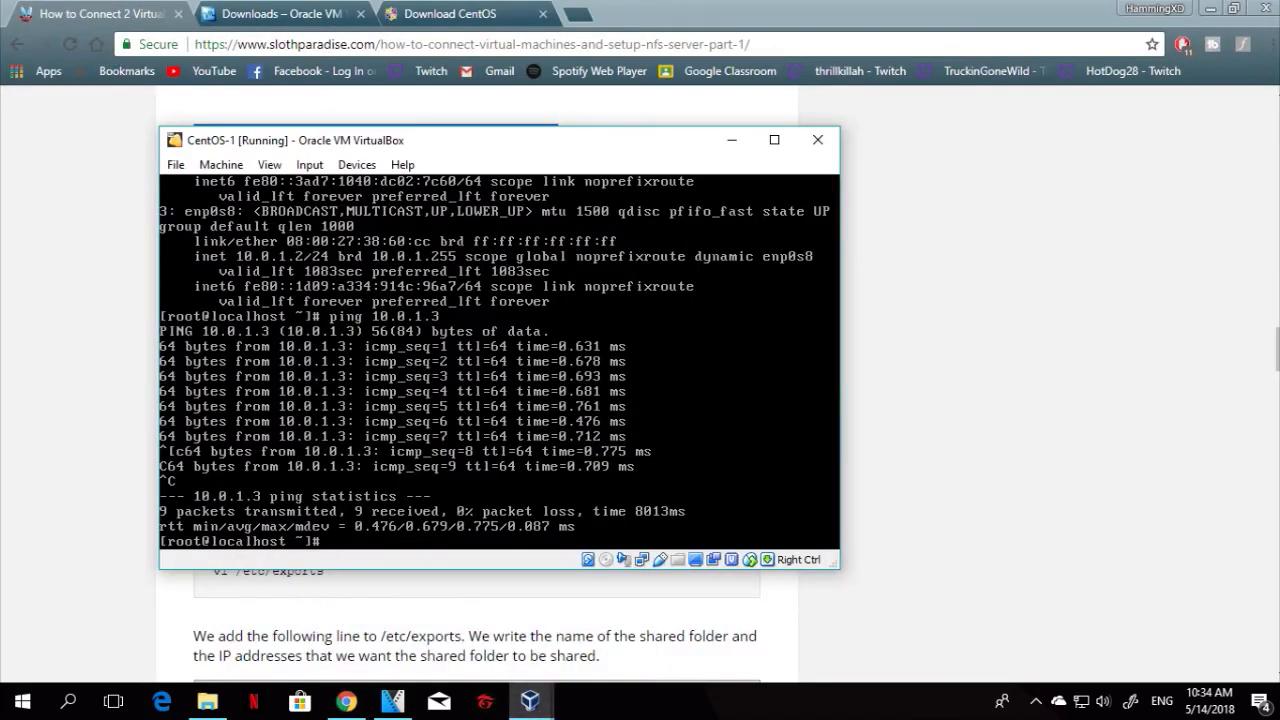
drag(585, 150, 950, 141)
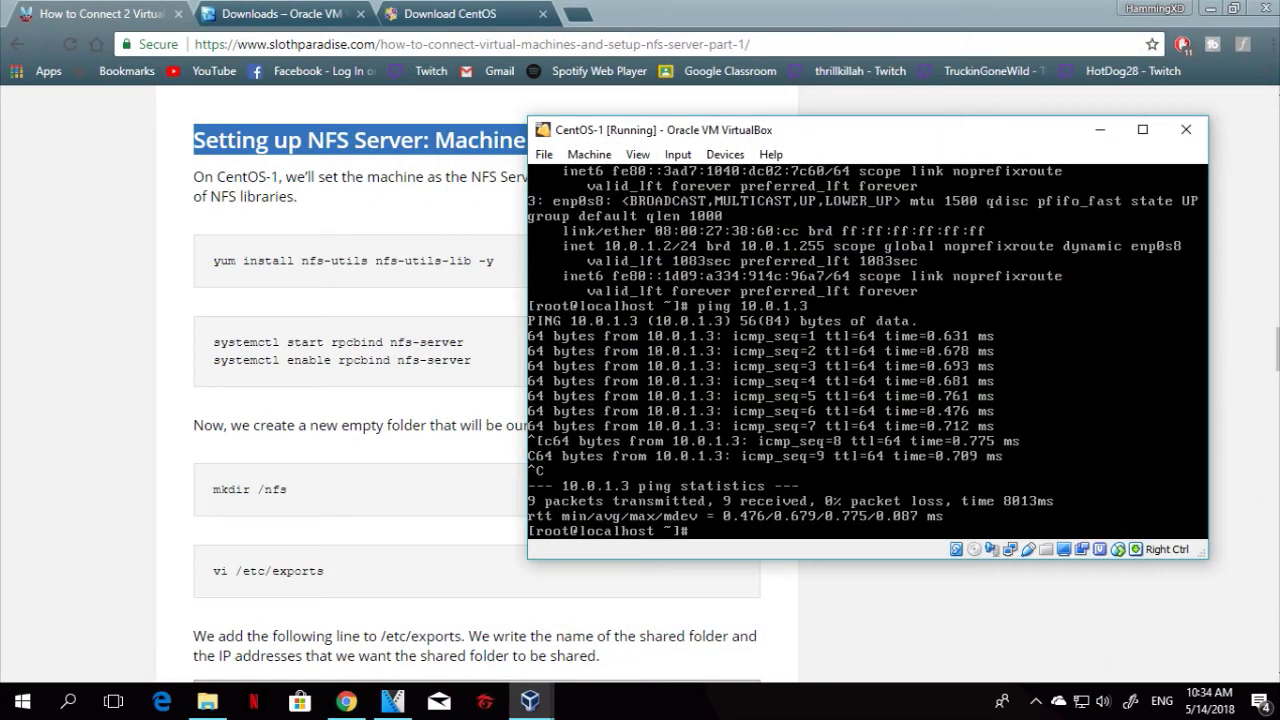
Clear the CentOS-1 console and run yum install nfs-utils nfs-utils-lib -y
text(yum)
key(BackSpace)
key(BackSpace)
key(BackSpace)
key(BackSpace)
text(clear)
key(Return)
text(yum in)
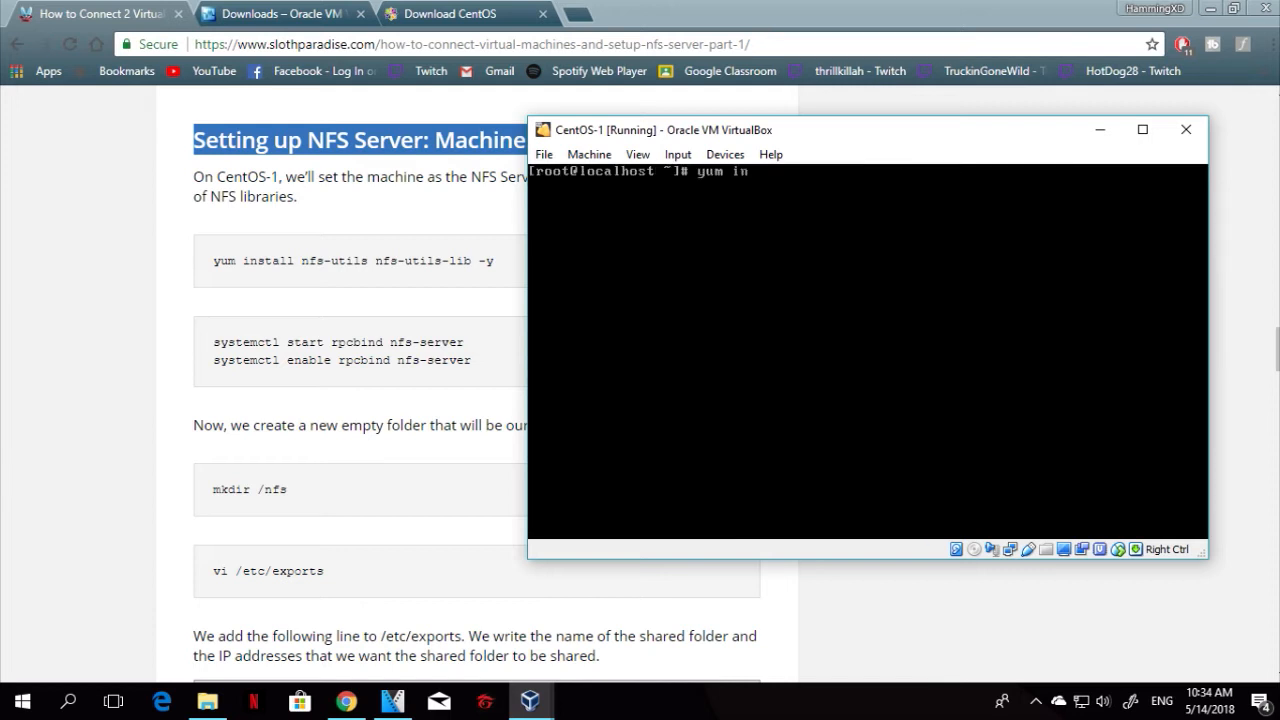
text(stall nfs-utils nfs-utils-l)
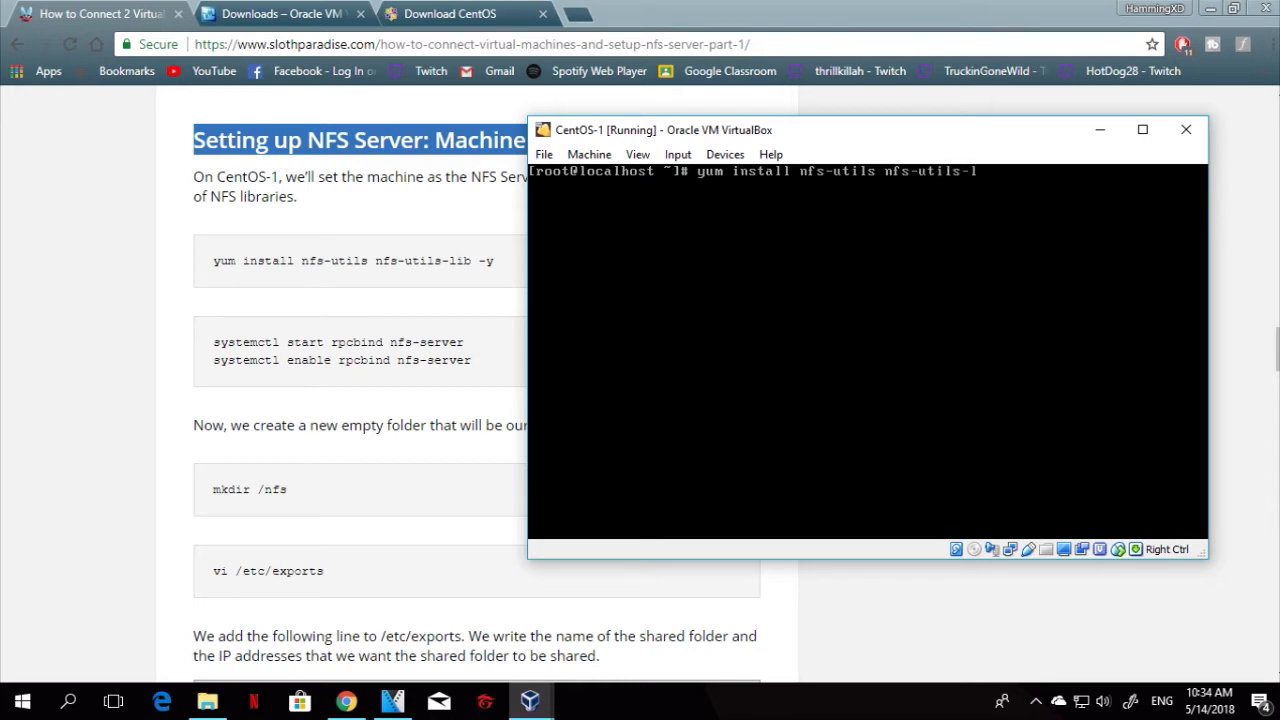
text(ib -y)
key(Return)
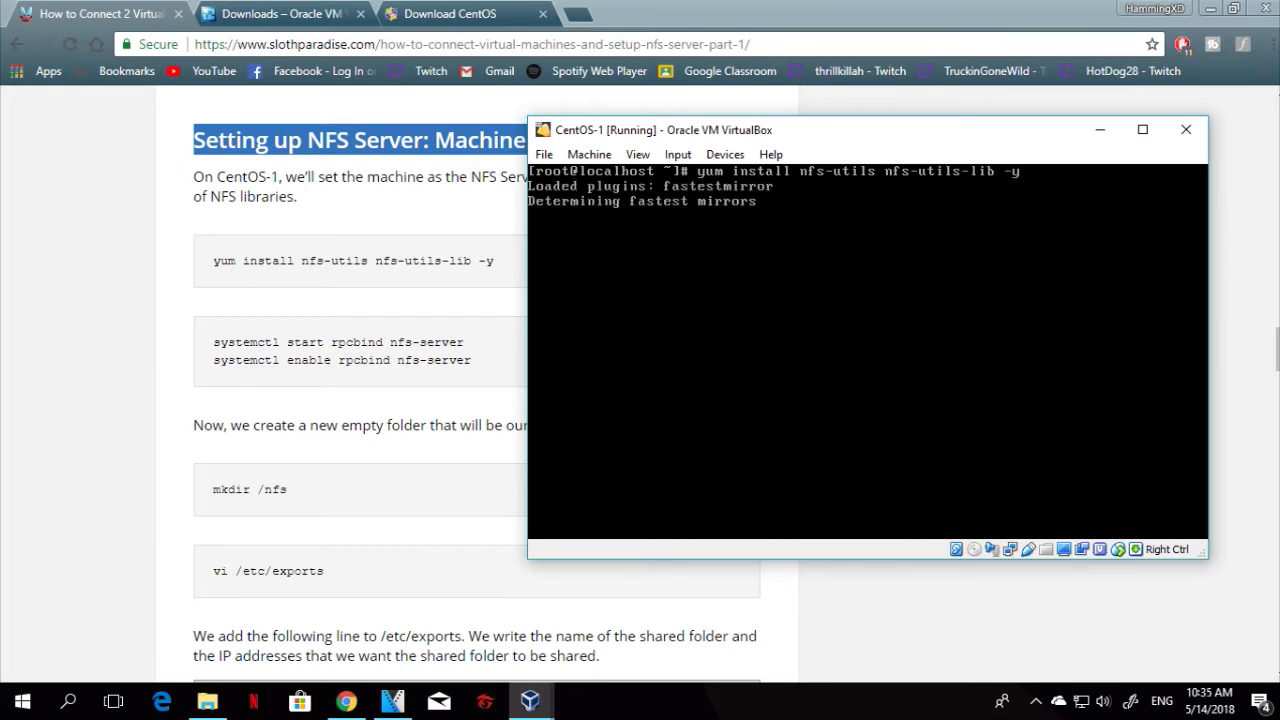
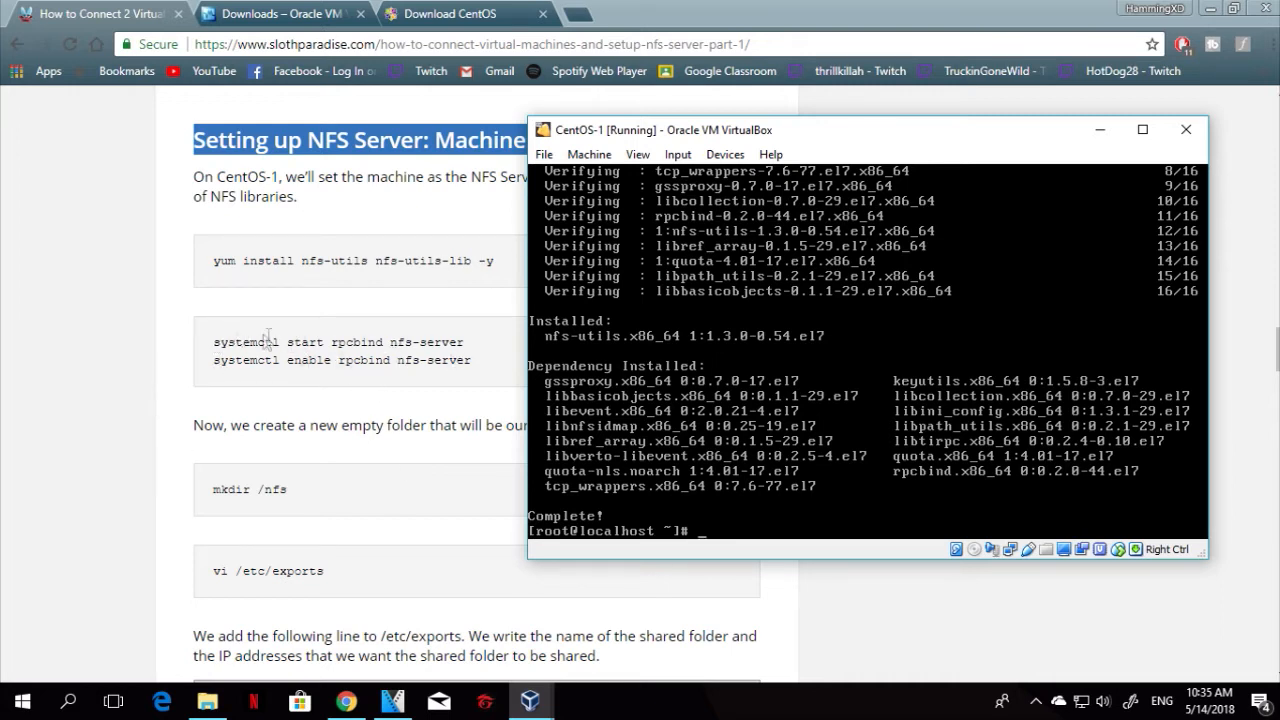
Start the rpcbind and nfs-server services on CentOS-1 with systemctl
text(systemctl start rp)
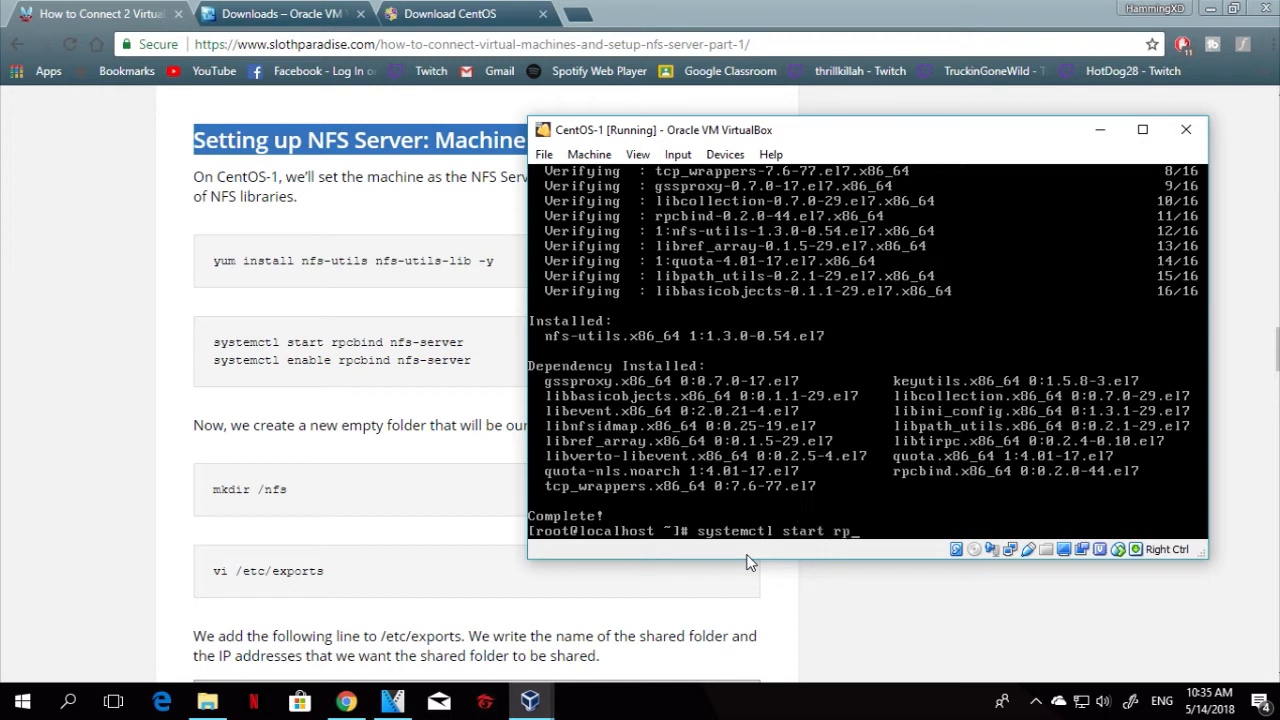
text(cbind nfs-server)
key(Return)
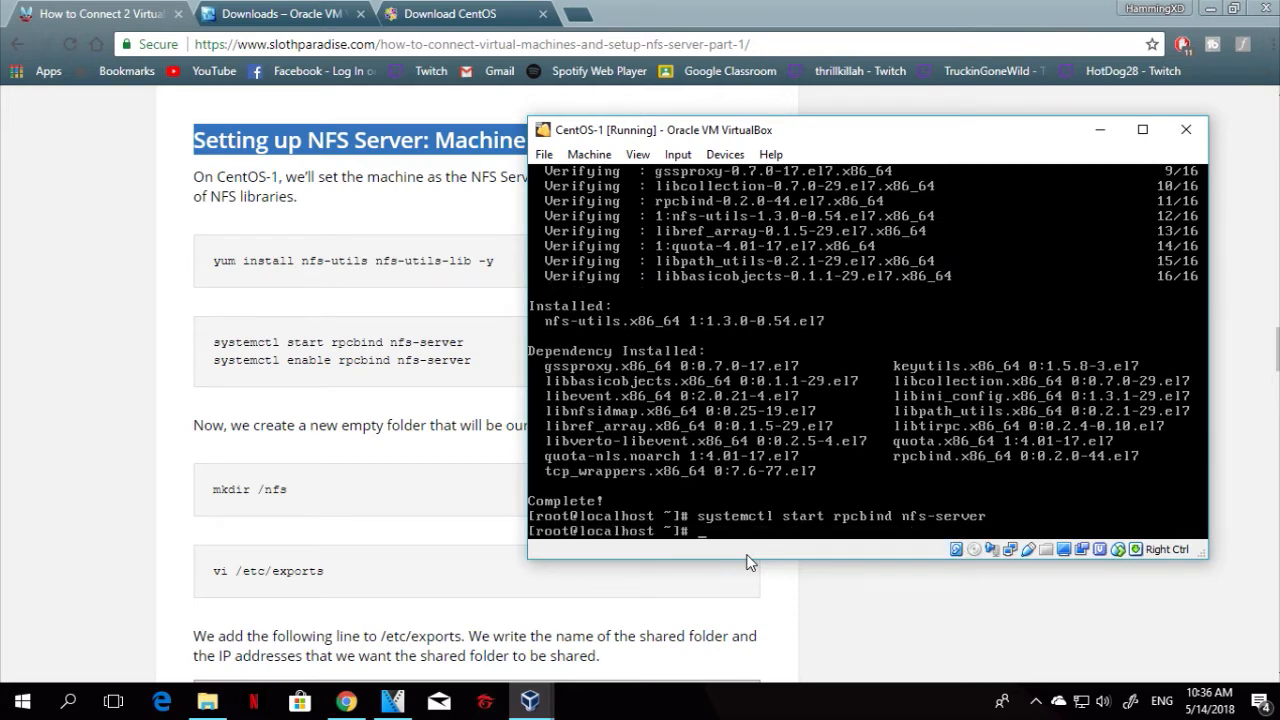
Recall the systemctl start command and change it to enable for rpcbind and nfs-server, then run it
key(Up)
key(Left)
key(Left)
key(Left)
key(Left)
key(Left)
key(Left)
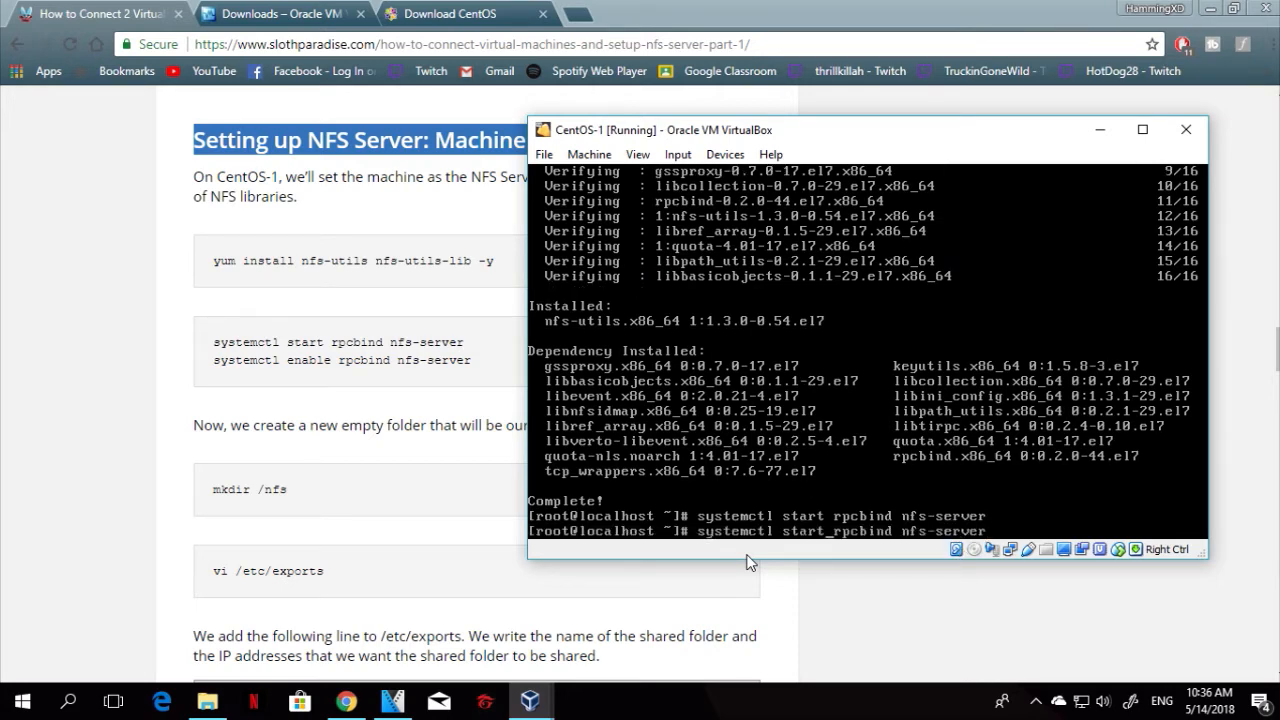
key(BackSpace)
key(BackSpace)
key(BackSpace)
key(BackSpace)
key(BackSpace)
text(ena)
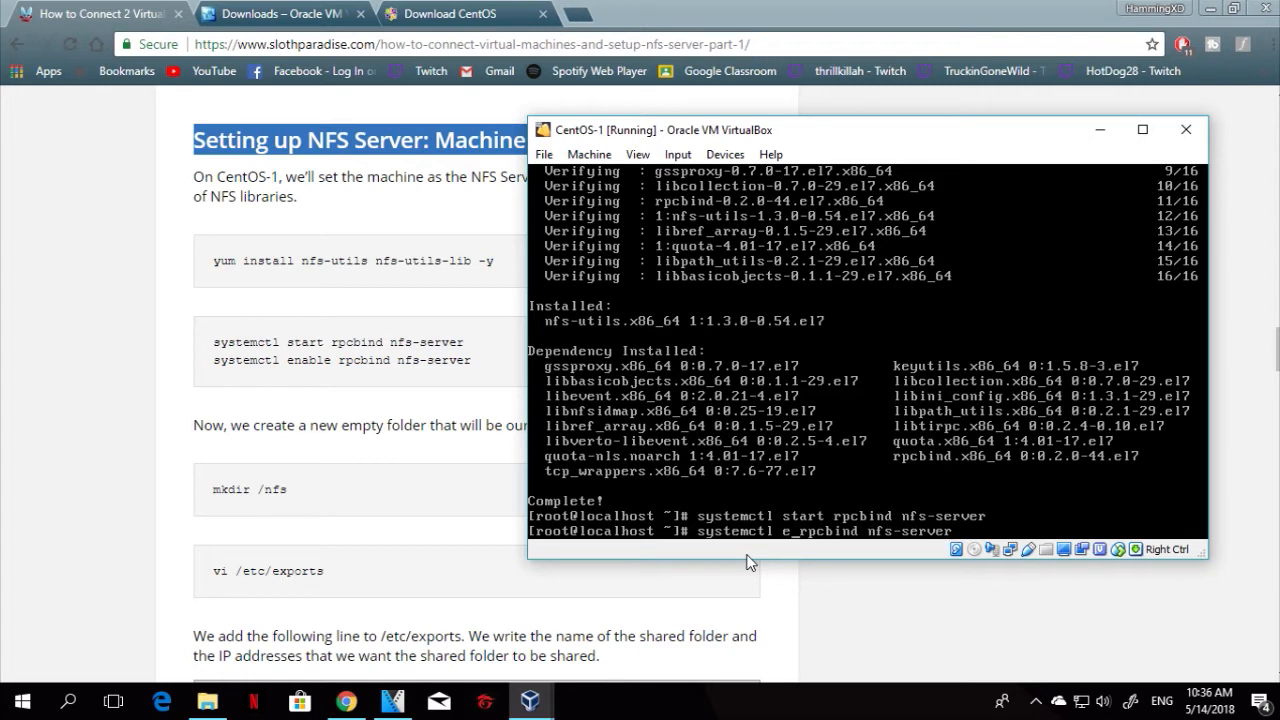
text(ble)
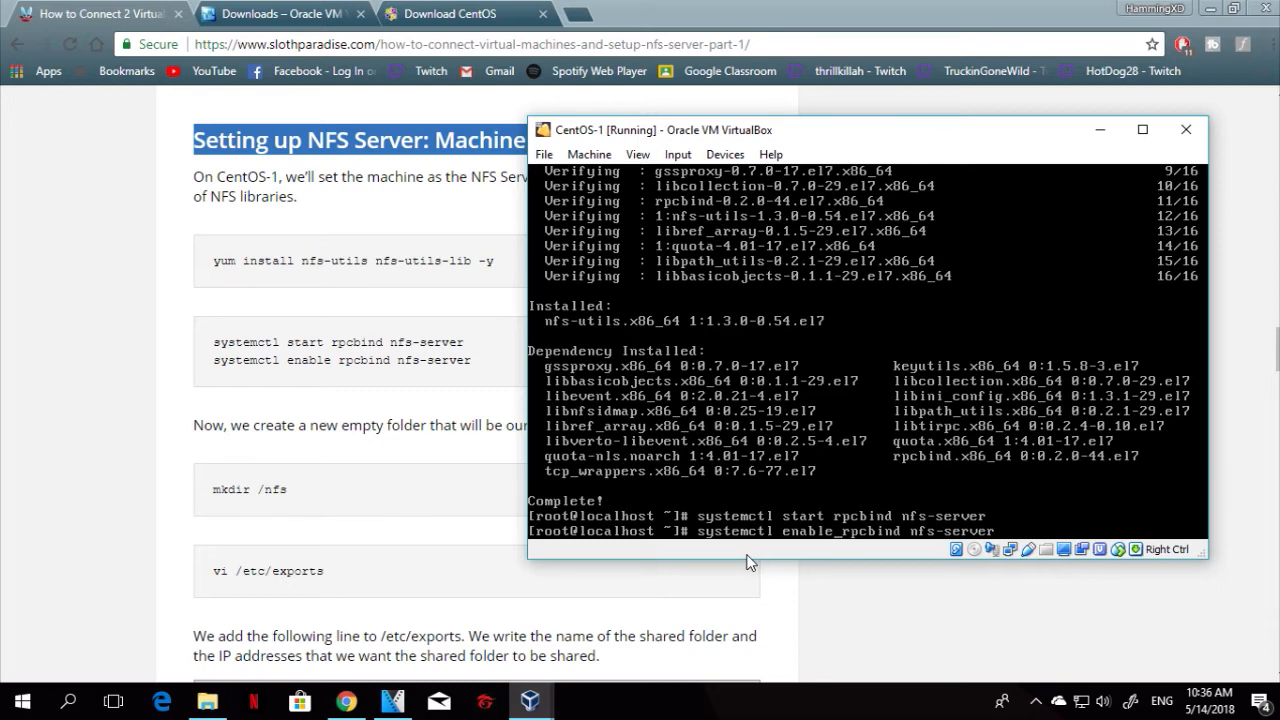
key(Return)
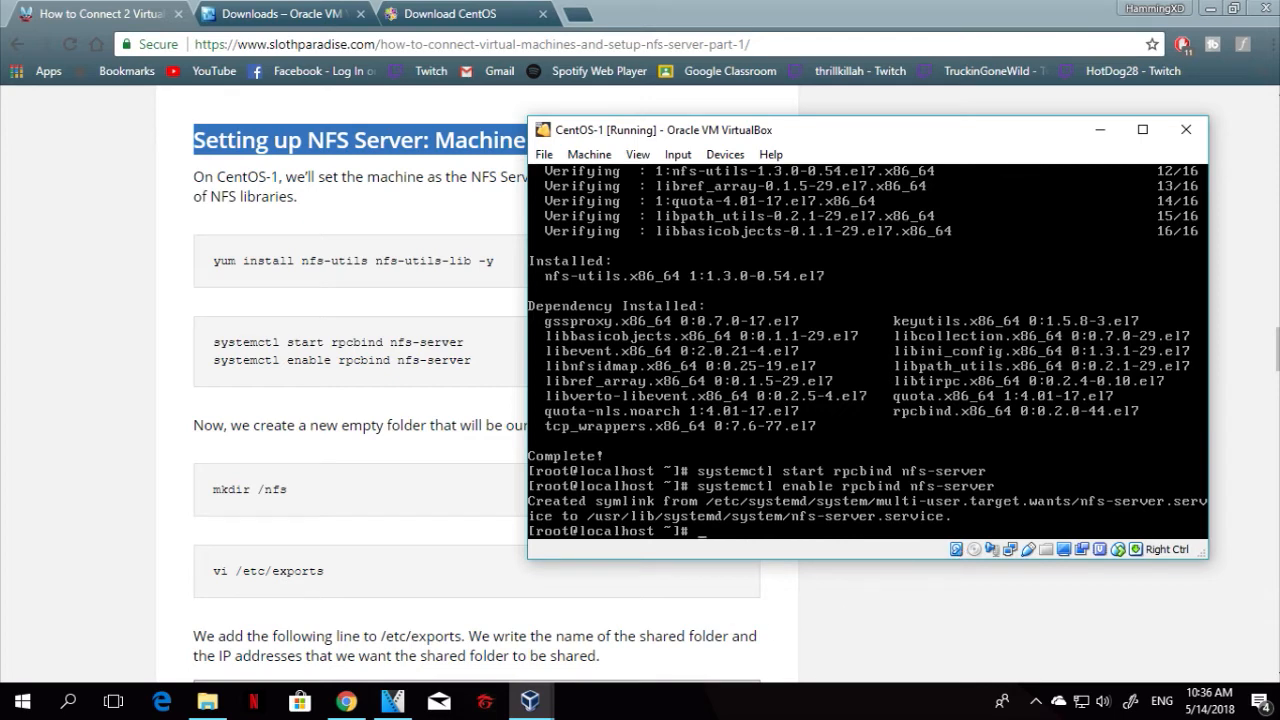
Maximize the CentOS-1 console and look up the shared-folder creation command in the Chrome guide
drag(1152, 136, 882, 118)
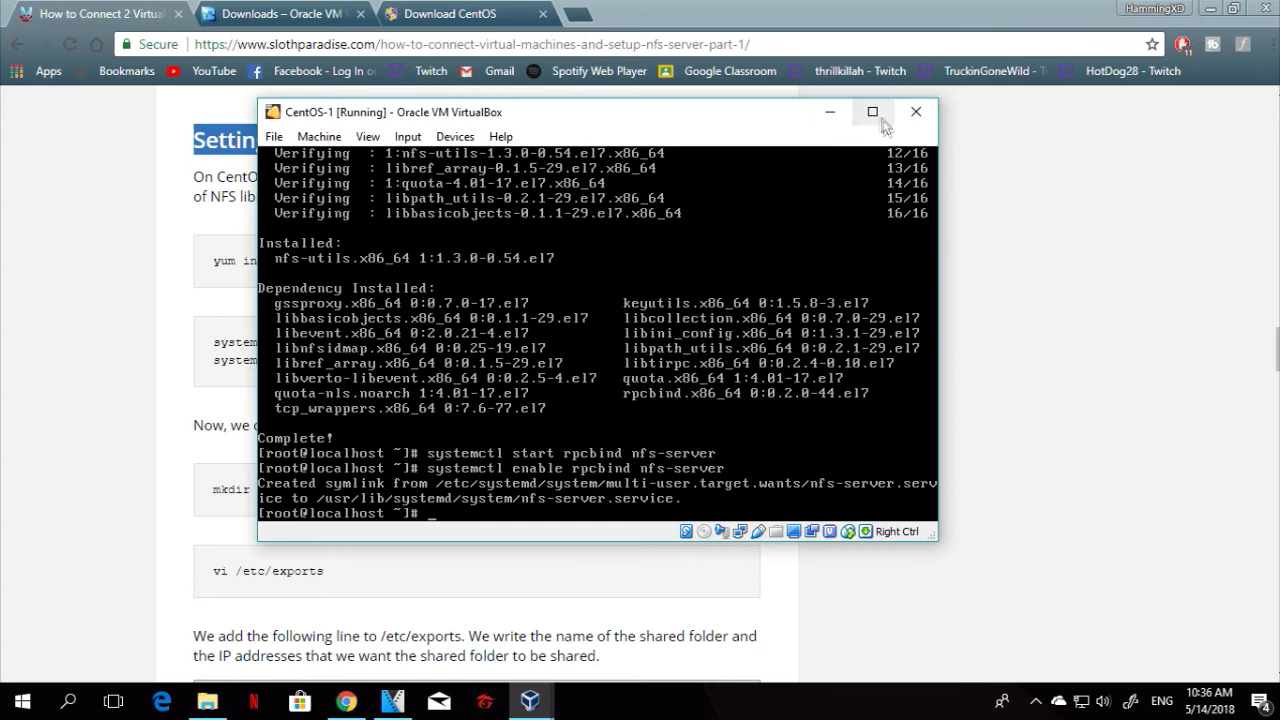
click(871, 110)
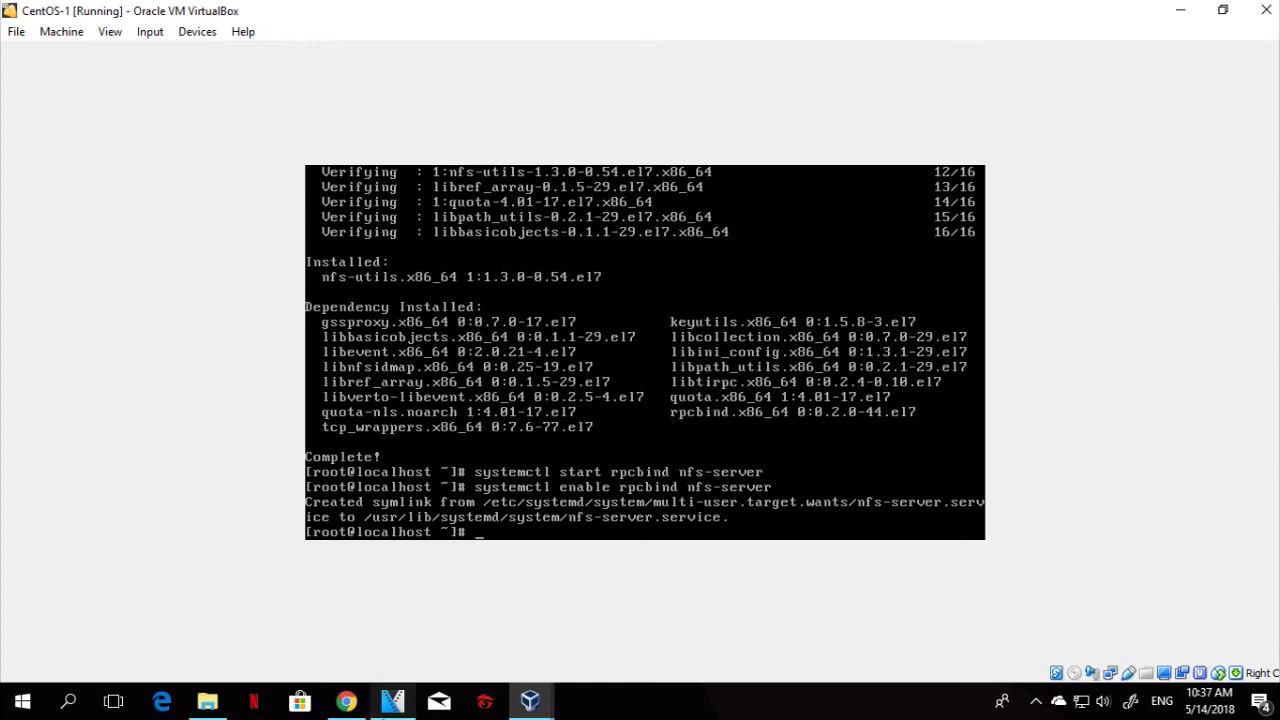
mouse_move(392, 700)
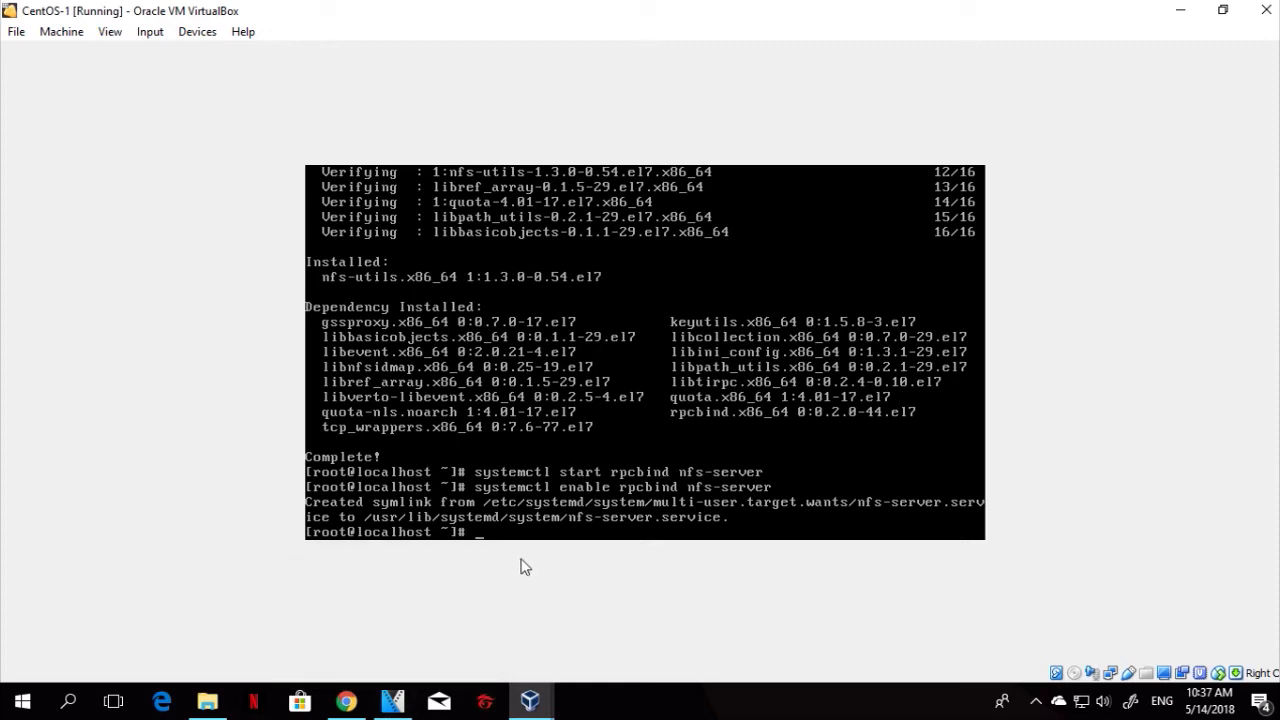
click(603, 708)
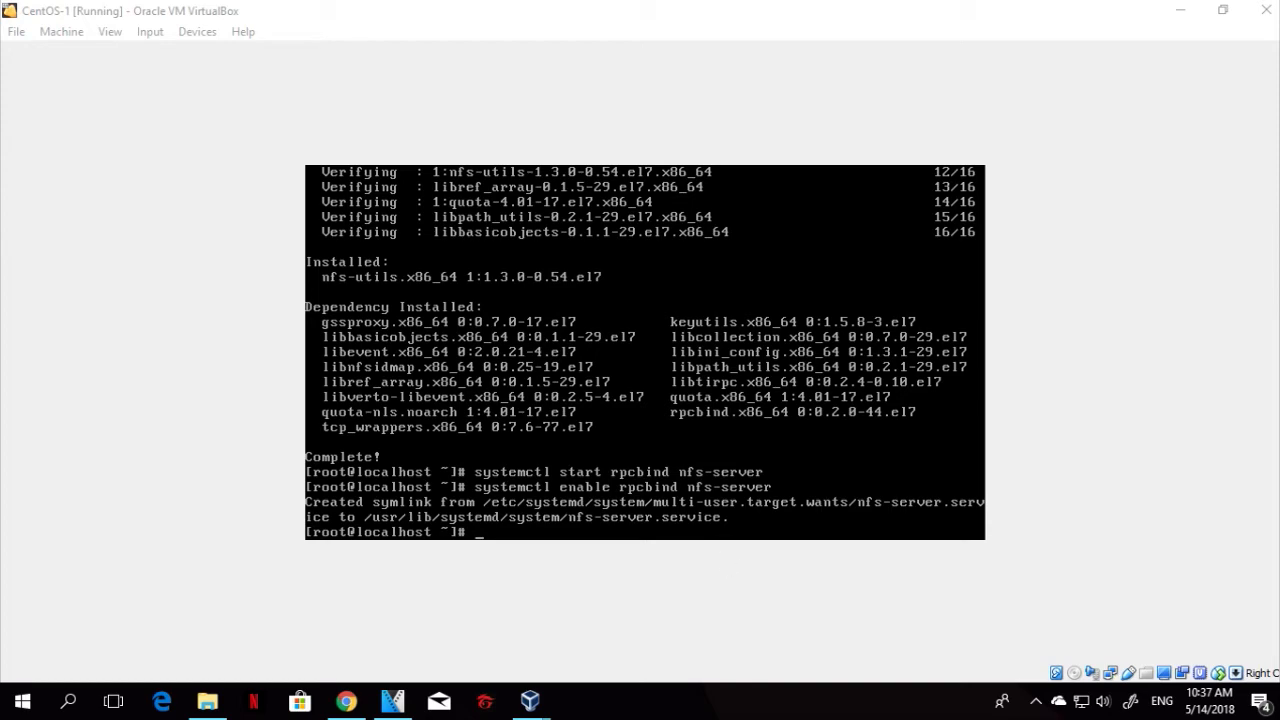
mouse_move(555, 710)
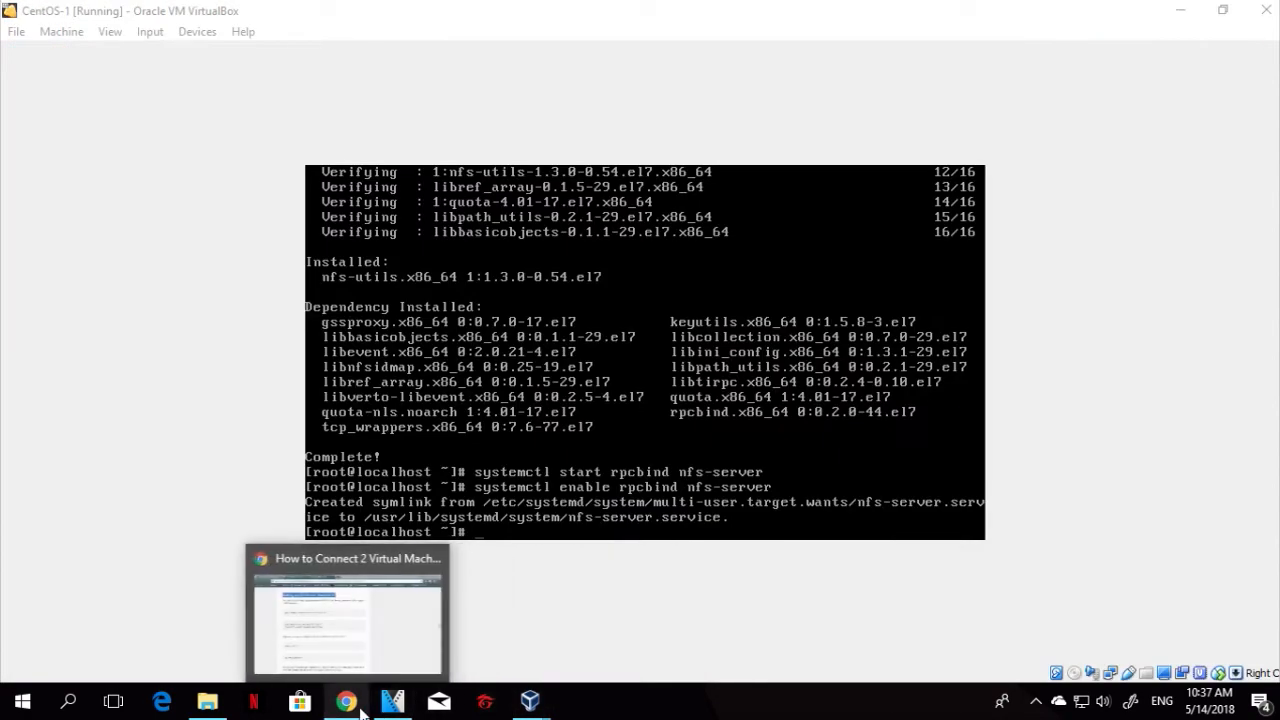
click(346, 703)
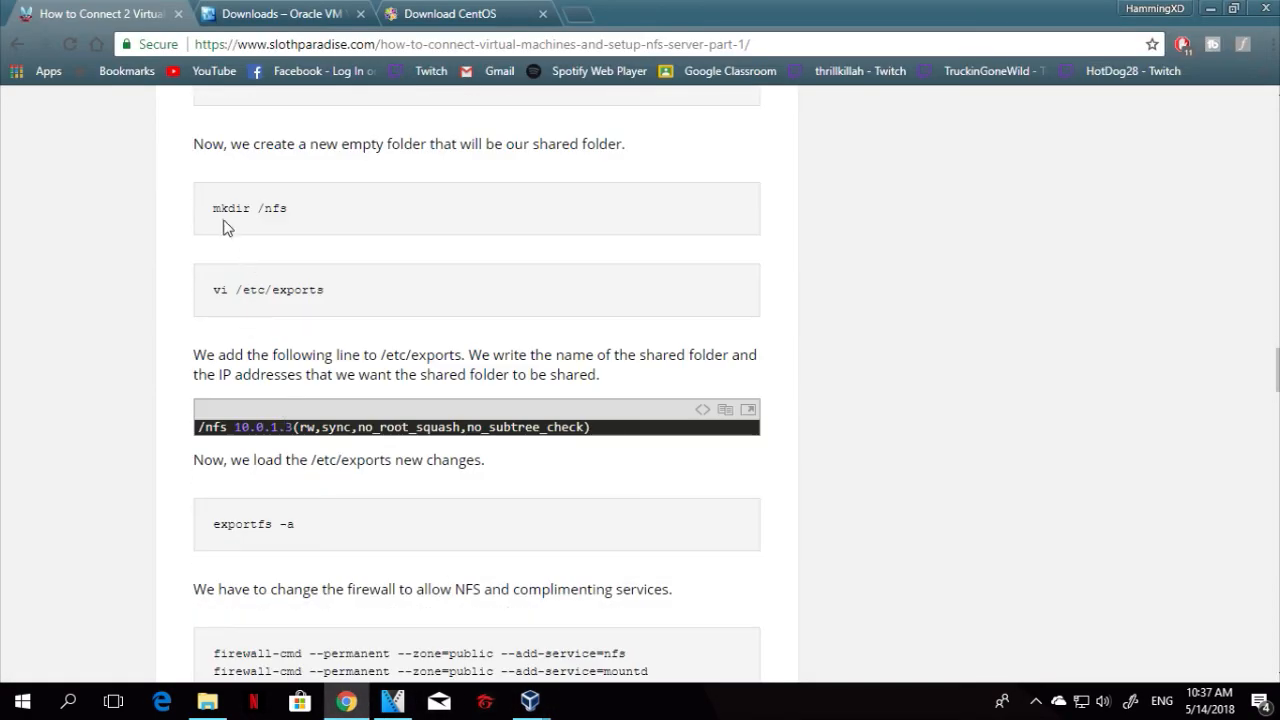
scroll(264, 364, up, 1)
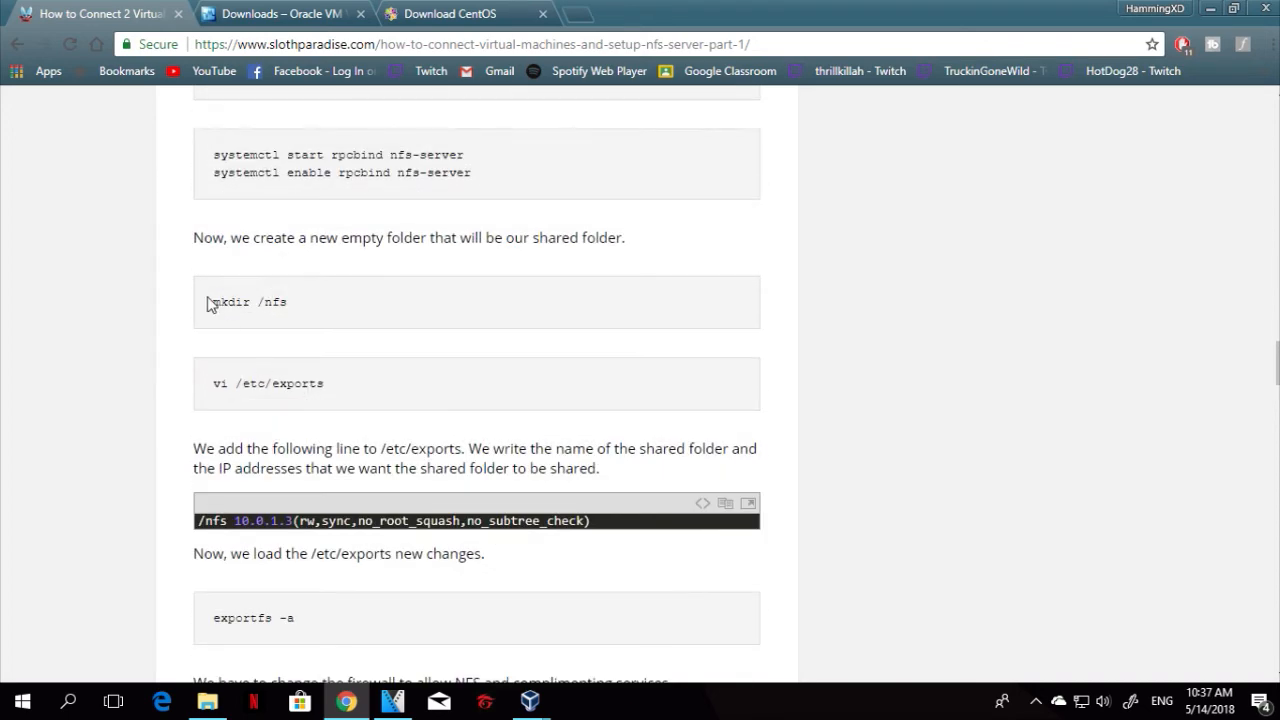
mouse_move(527, 703)
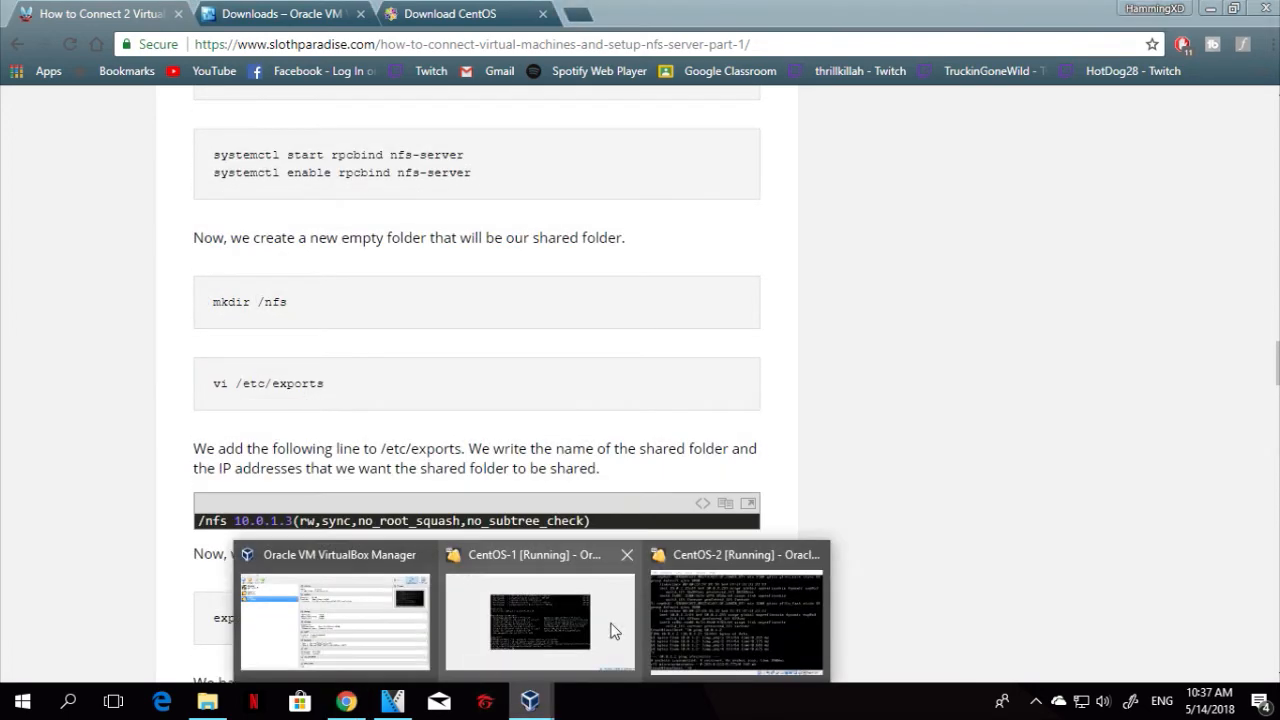
Return to the CentOS-1 console and clear its screen
click(609, 629)
text(mkdir)
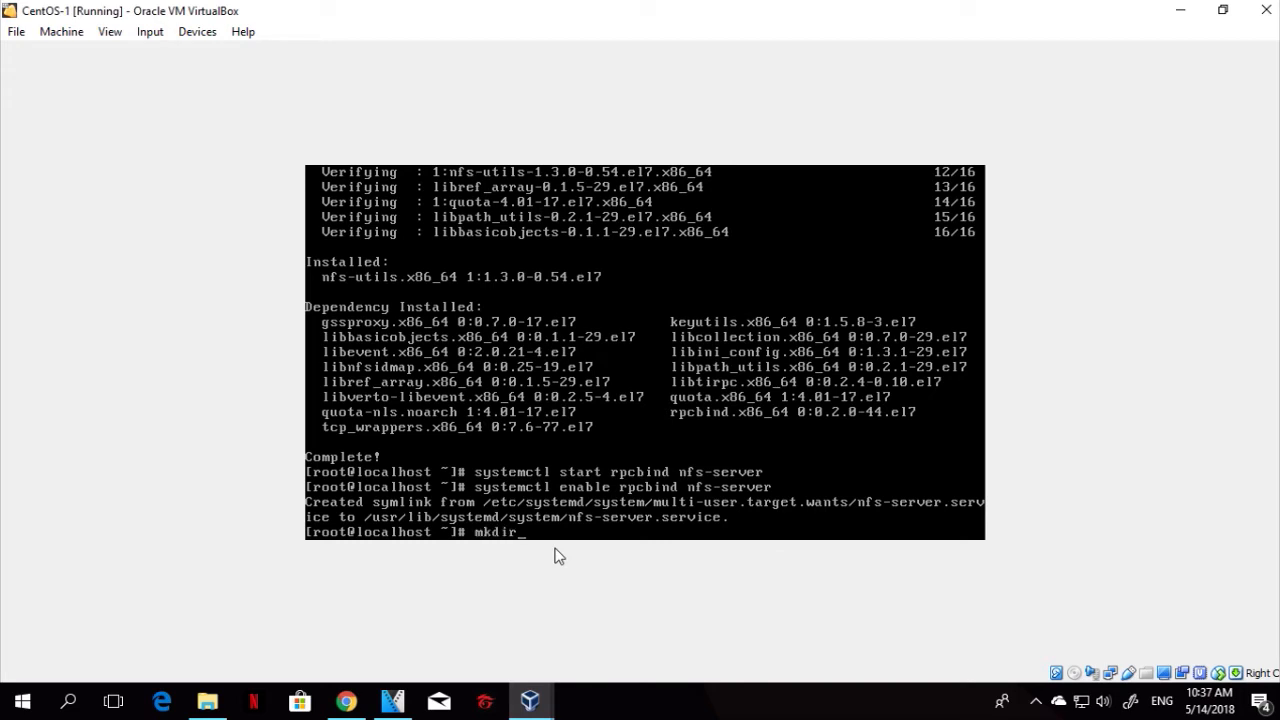
key(BackSpace)
key(BackSpace)
key(BackSpace)
key(BackSpace)
key(BackSpace)
text(clear)
key(Return)
Create the shared folder /nfsshare on CentOS-1 and list the current directory's contents
text(mkdir)
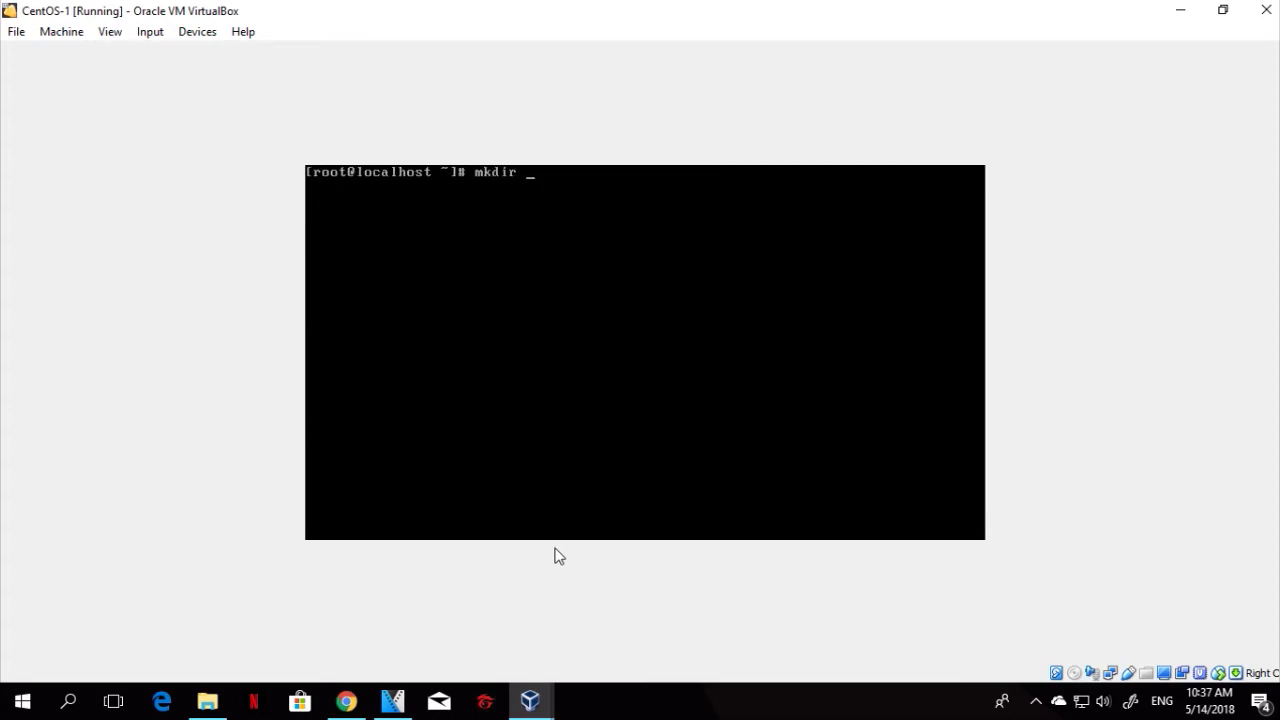
text( /nfssha)
key(BackSpace)
key(BackSpace)
text(hare)
key(Return)
text(ls)
key(Return)
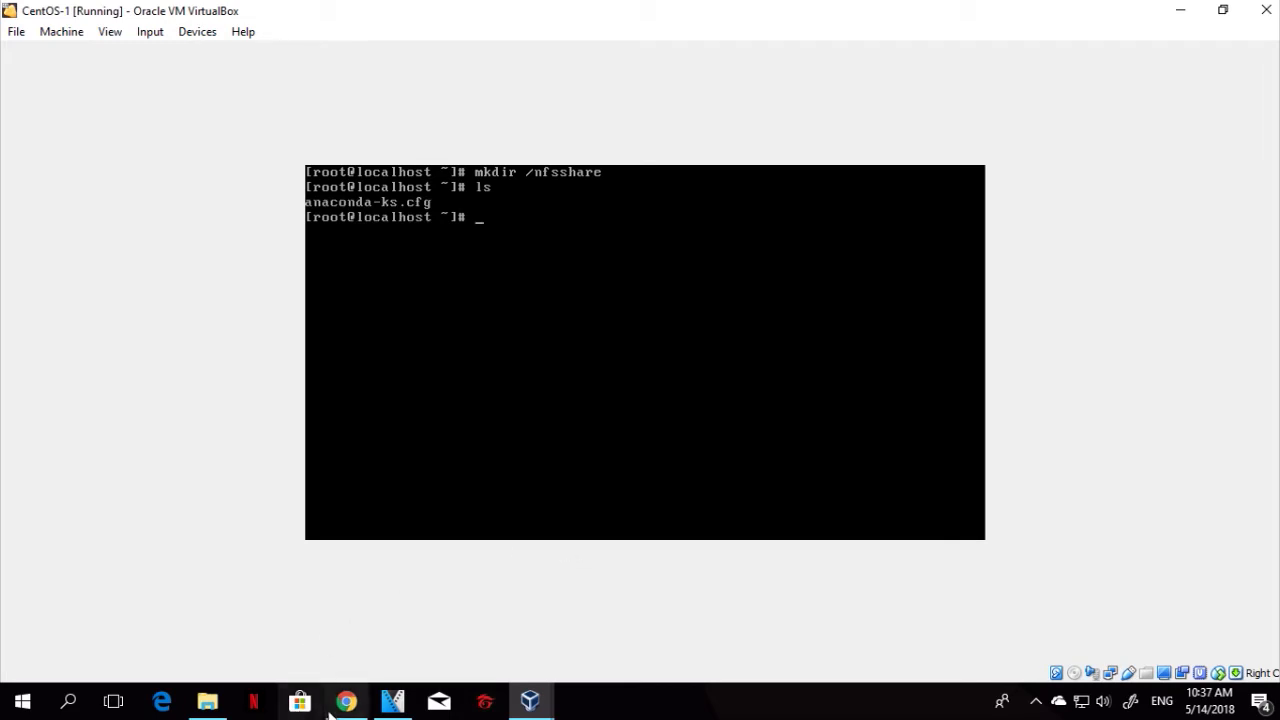
Look up the command for editing the exports file in the Chrome guide and highlight vi /etc/exports
mouse_move(327, 711)
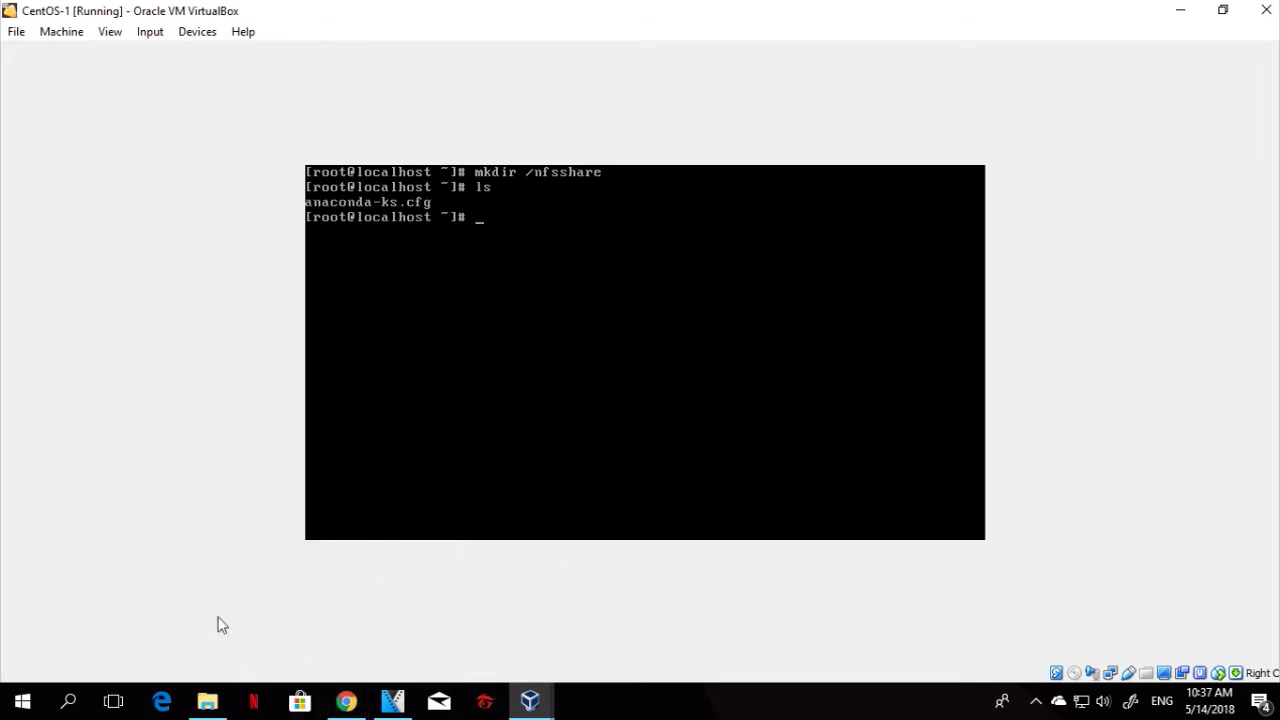
mouse_move(372, 712)
click(363, 665)
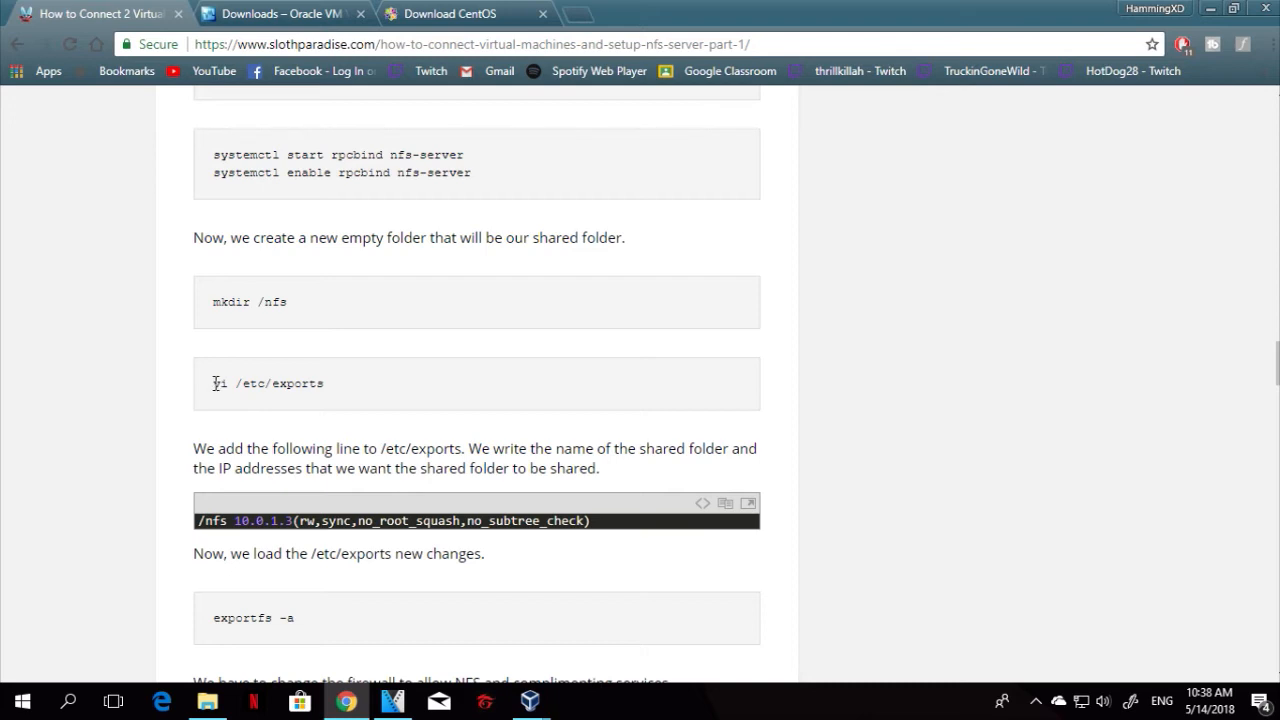
drag(214, 384, 327, 387)
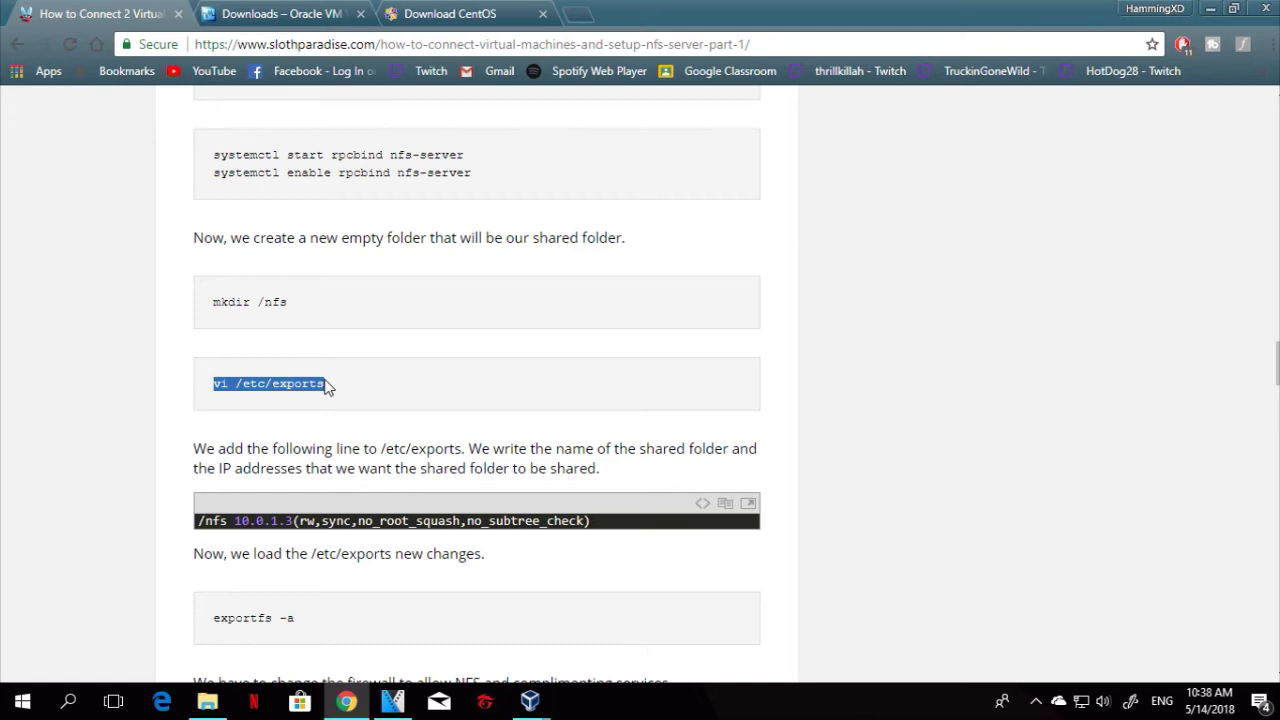
scroll(214, 487, down, 1)
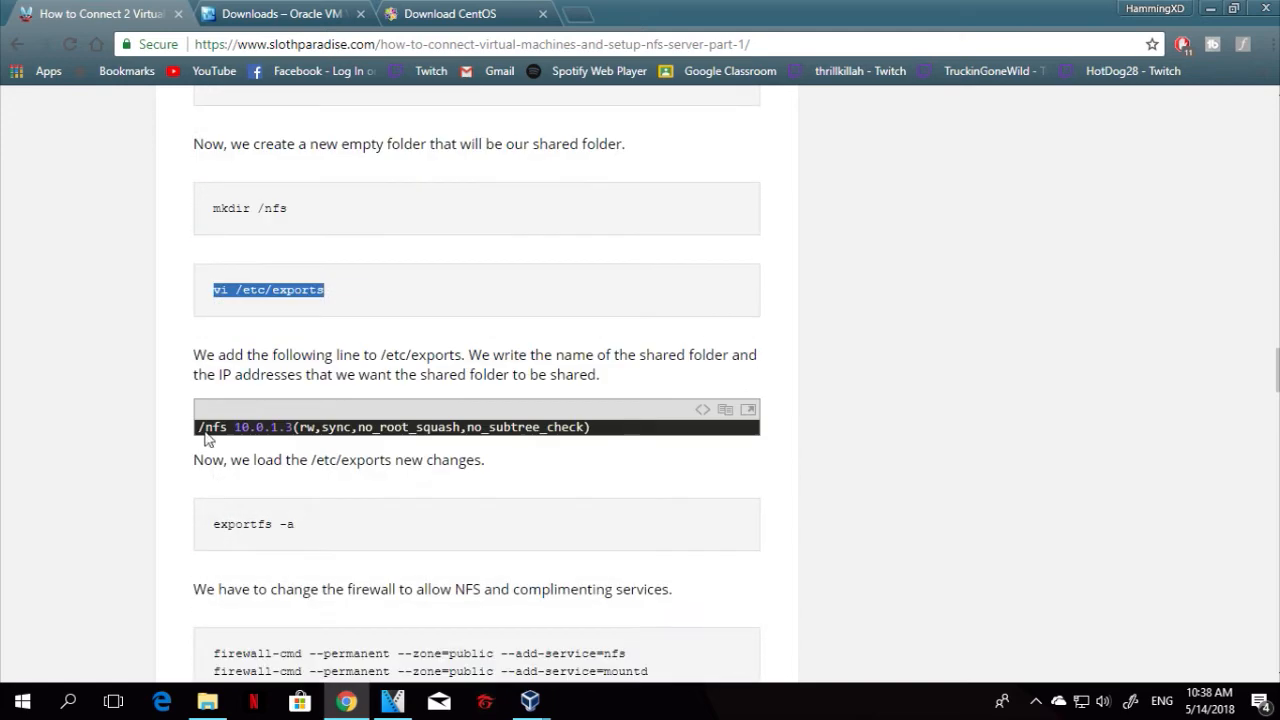
click(213, 297)
drag(213, 297, 324, 290)
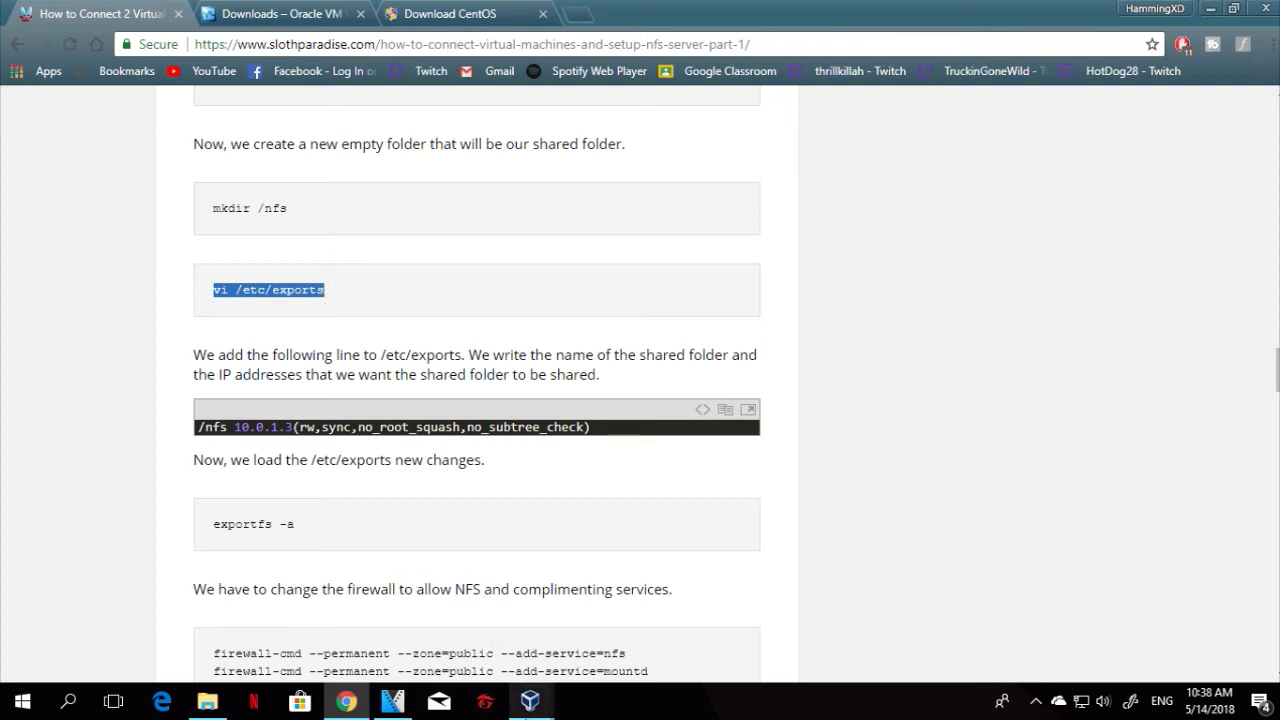
Restore the CentOS-1 console to a smaller window beside the guide and open /etc/exports in vi
mouse_move(530, 703)
click(560, 603)
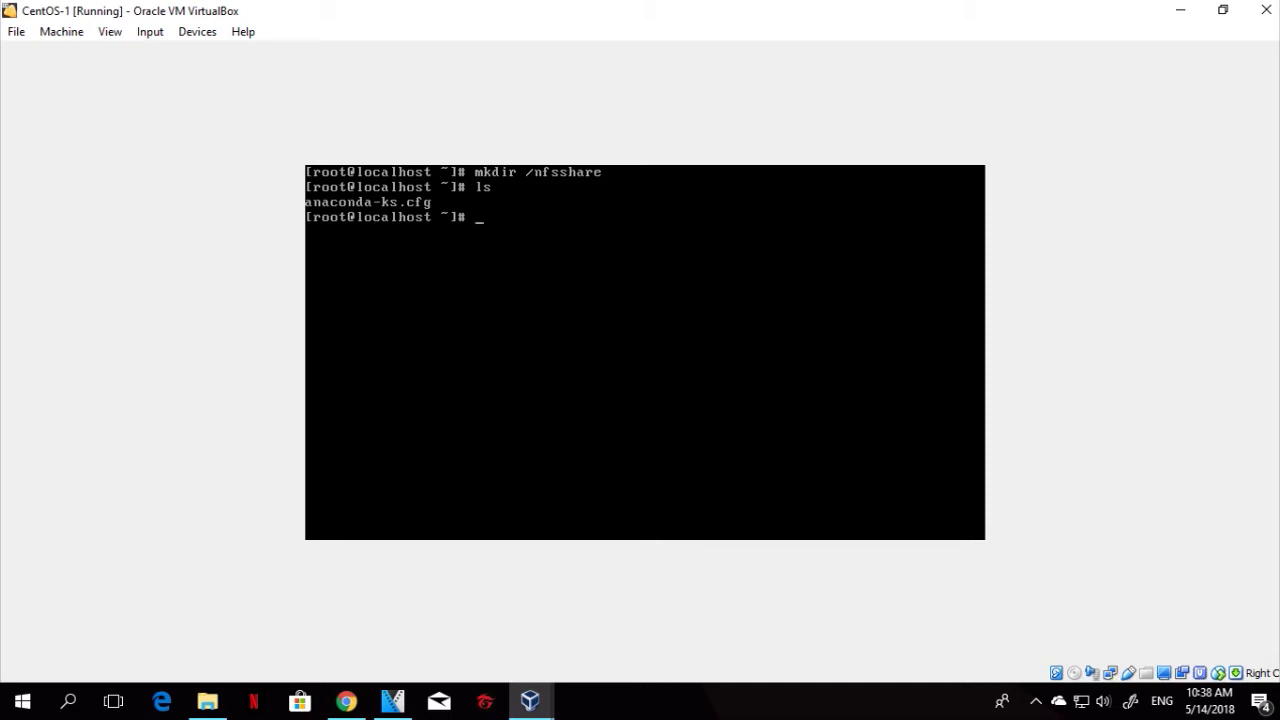
drag(603, 20, 828, 160)
text(vi )
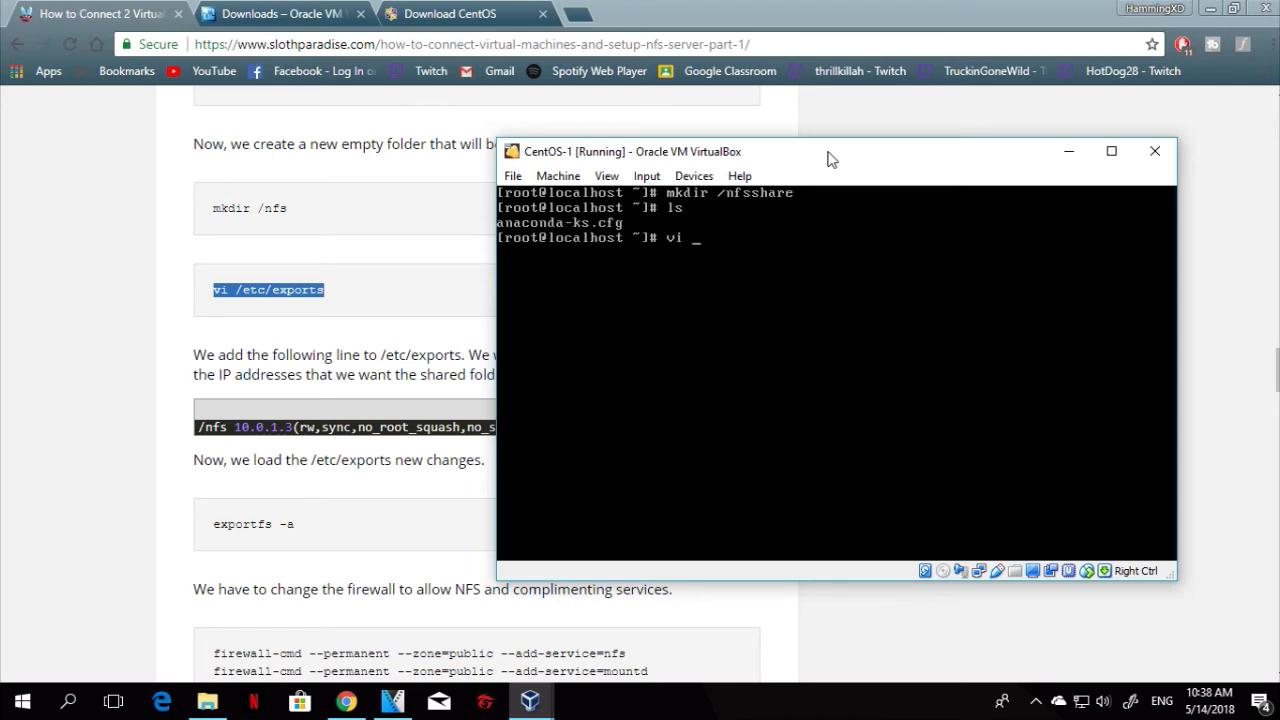
text(/etc/exports)
key(Return)
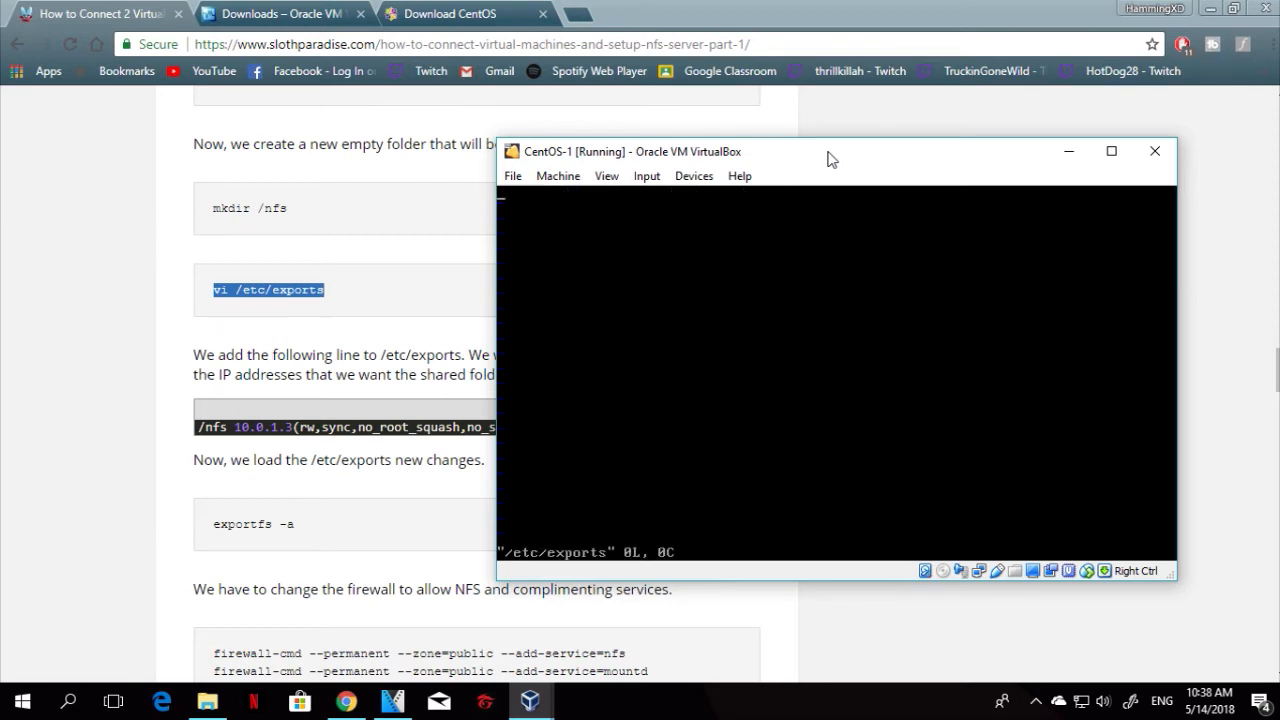
Move the CentOS-1 window clear of the guide's exports line and start the entry in /etc/exports with /nfs 10.0.1.3
drag(828, 158, 940, 170)
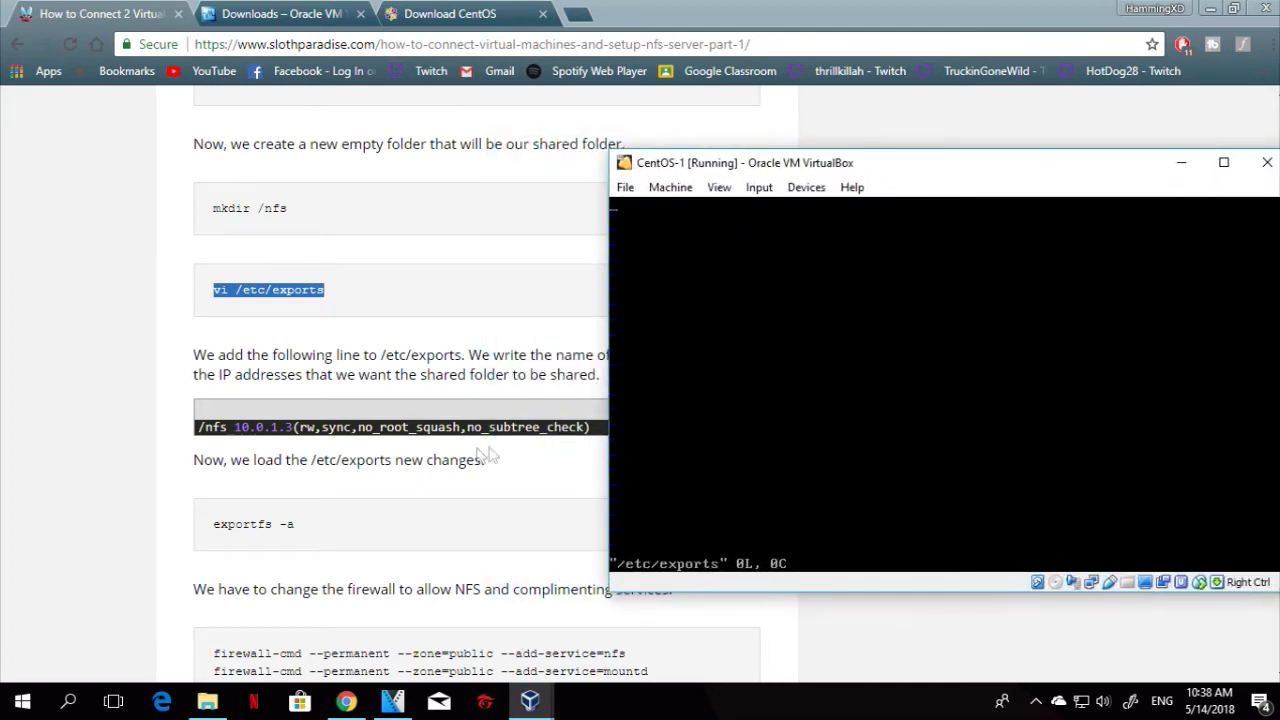
text(/nfs)
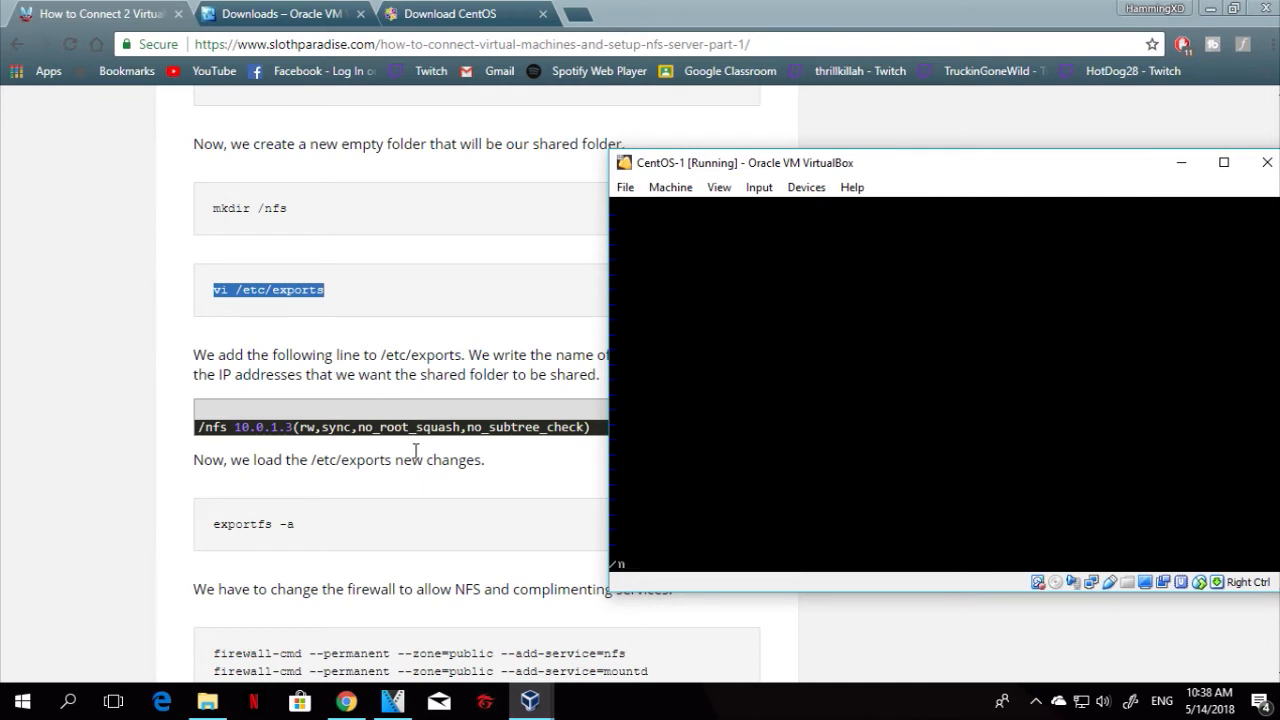
key(BackSpace)
key(BackSpace)
key(BackSpace)
key(BackSpace)
key(i)
text(/nfs 10.0.1.3)
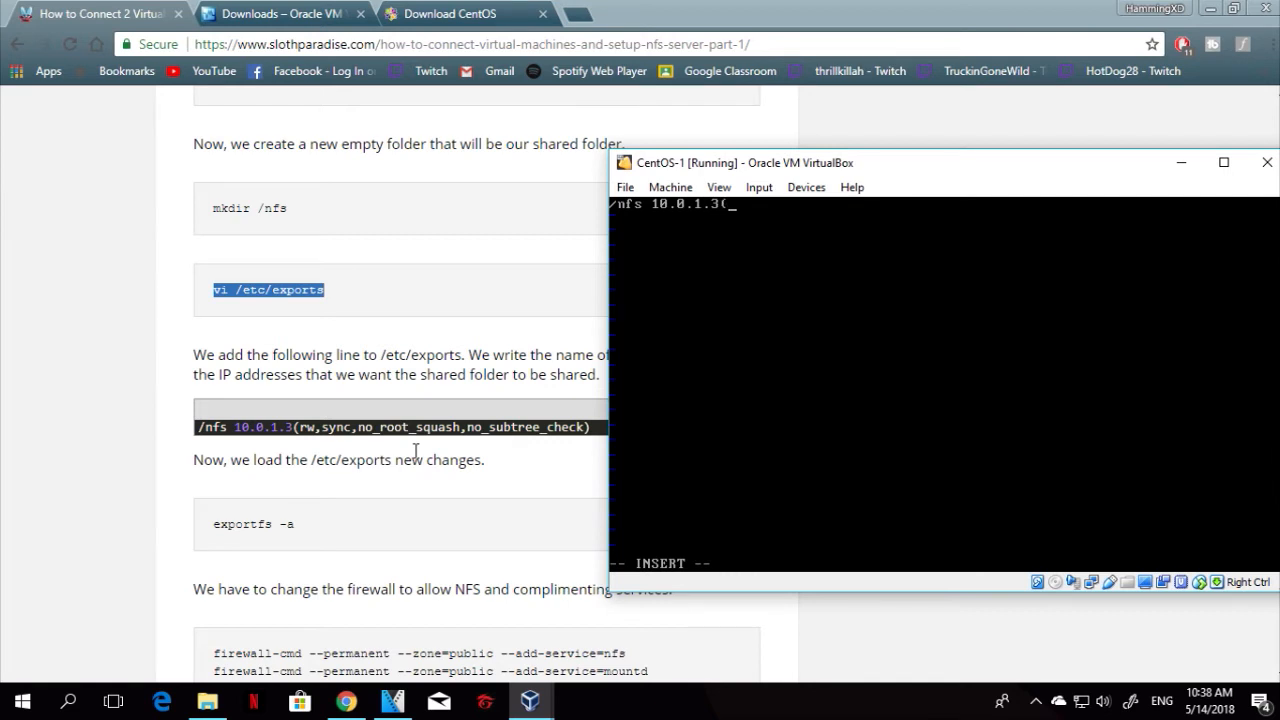
Append the opening options (rw,sync.no_root_squash to the /nfs entry
text((rw)
text(,sync)
text(,no)
text(_)
text(root)
text(__s)
text(qu)
key(BackSpace)
key(BackSpace)
key(BackSpace)
key(BackSpace)
text(squash)
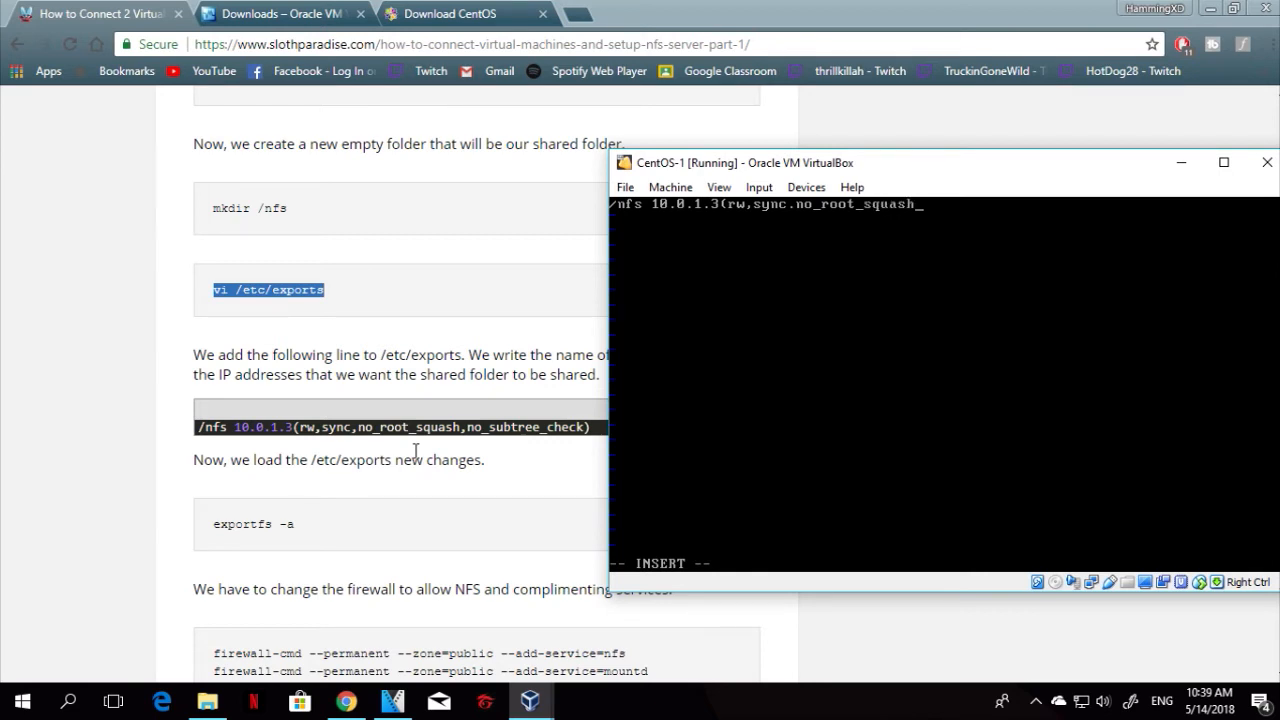
Complete the entry with ,no_subtree_check) and save /etc/exports, leaving vi
text(,no_subtree_check)
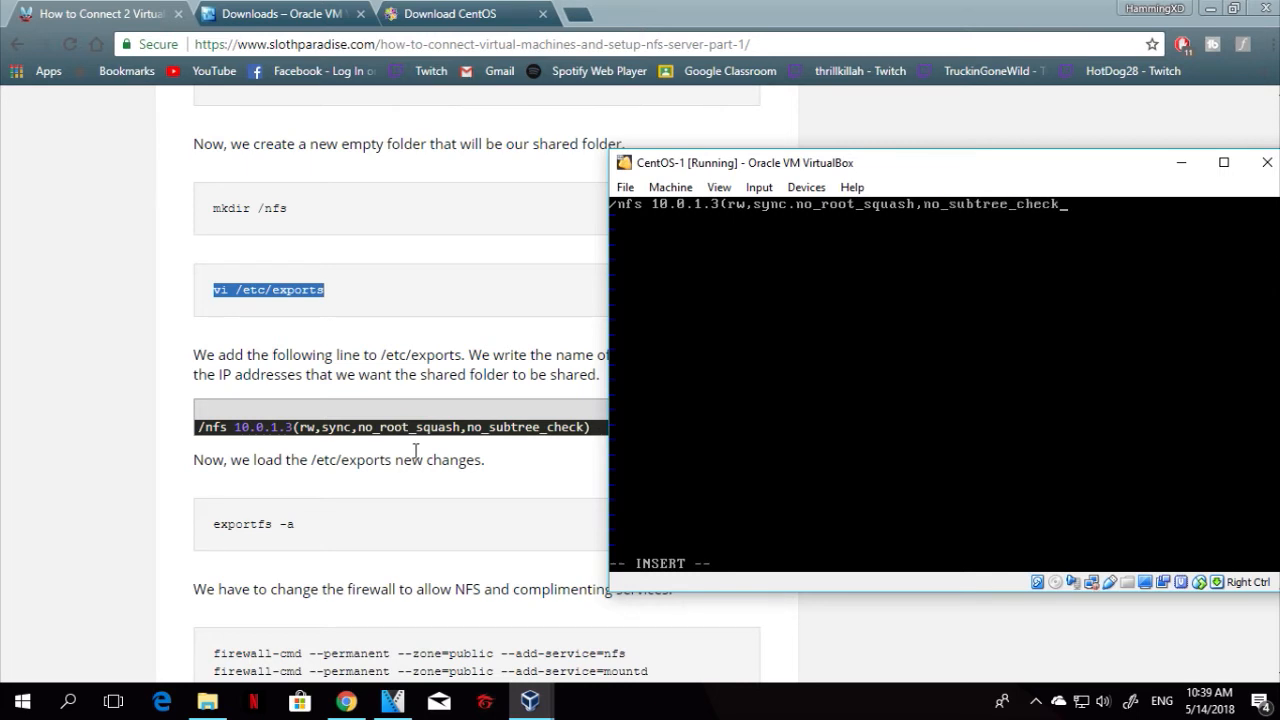
text())
key(Escape)
text(:wq)
key(Return)
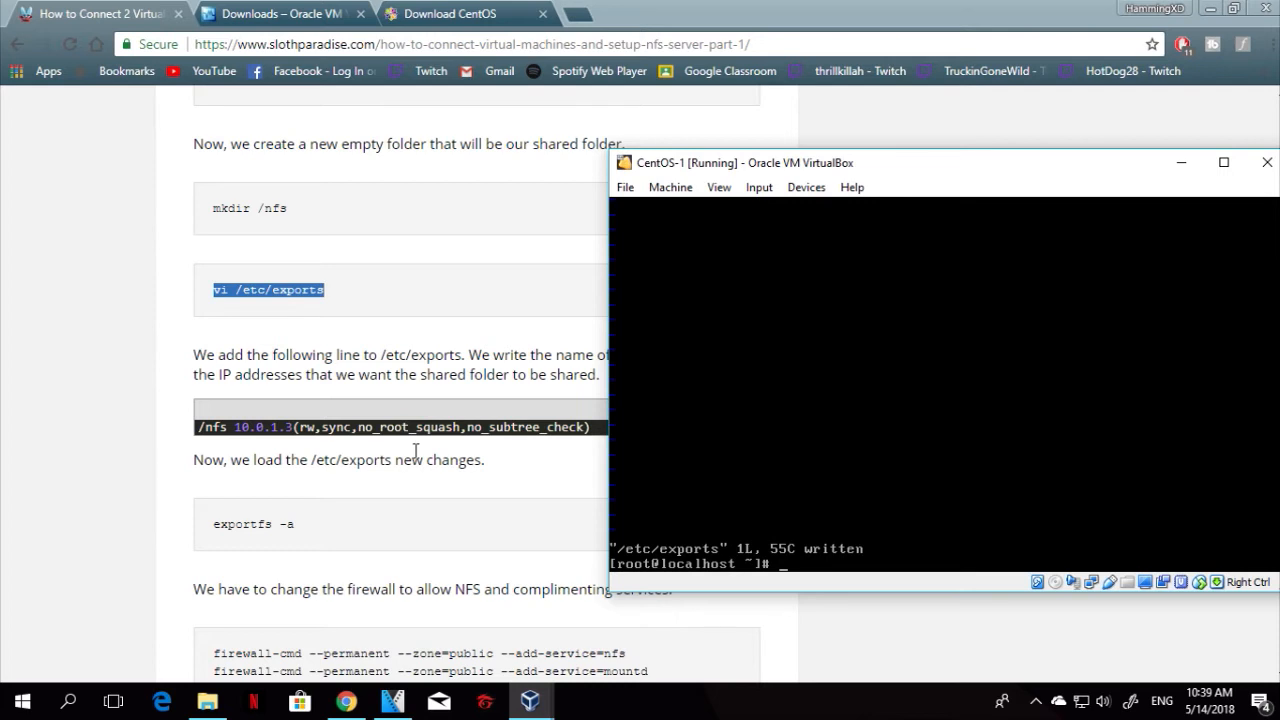
Clear the console and load the exports with exportfs -a
text(clear)
key(Return)
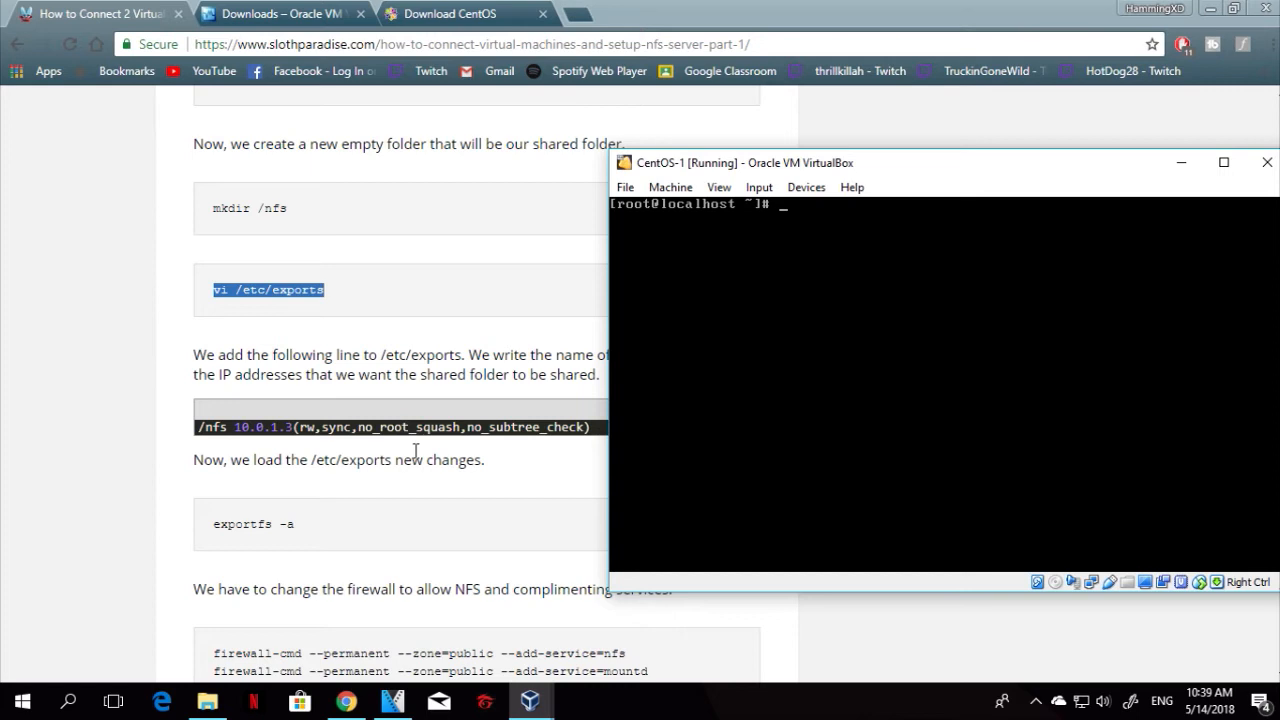
text(exportfs -a)
key(Return)
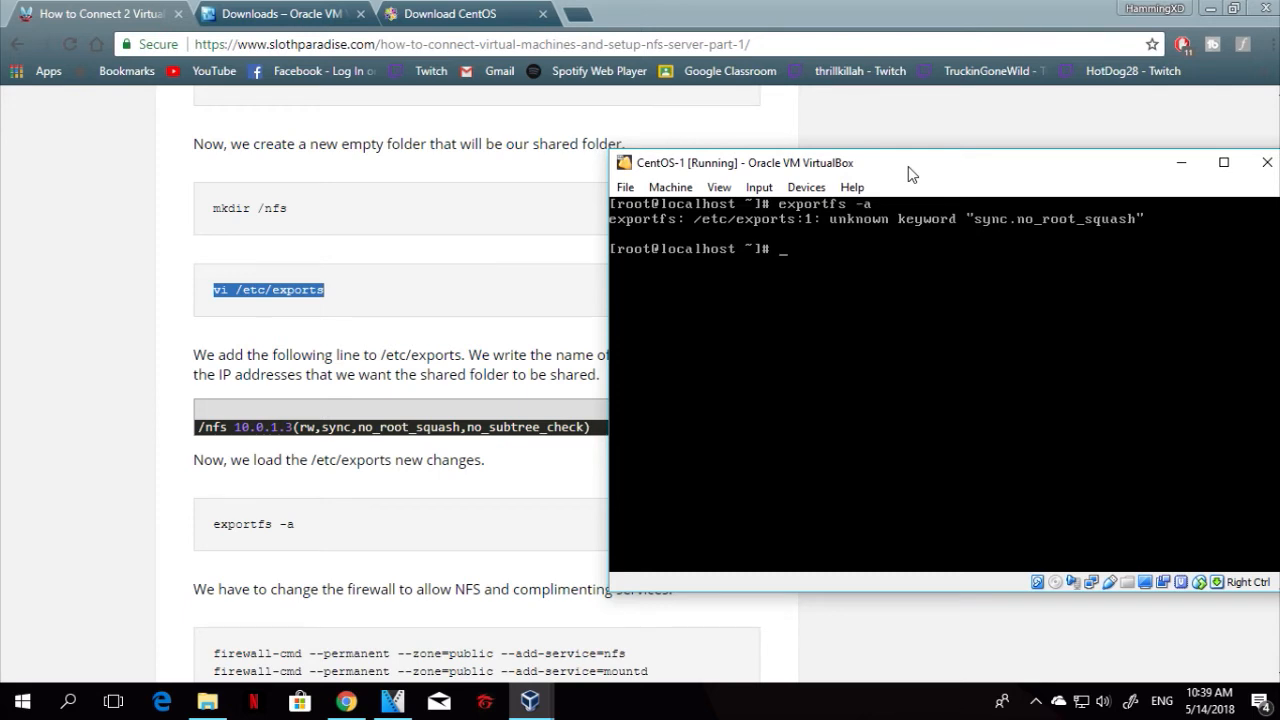
Replace the separator between sync and no_root_squash in /etc/exports with an underscore, save, and rerun exportfs -a
key(Up)
key(Up)
key(Up)
key(Return)
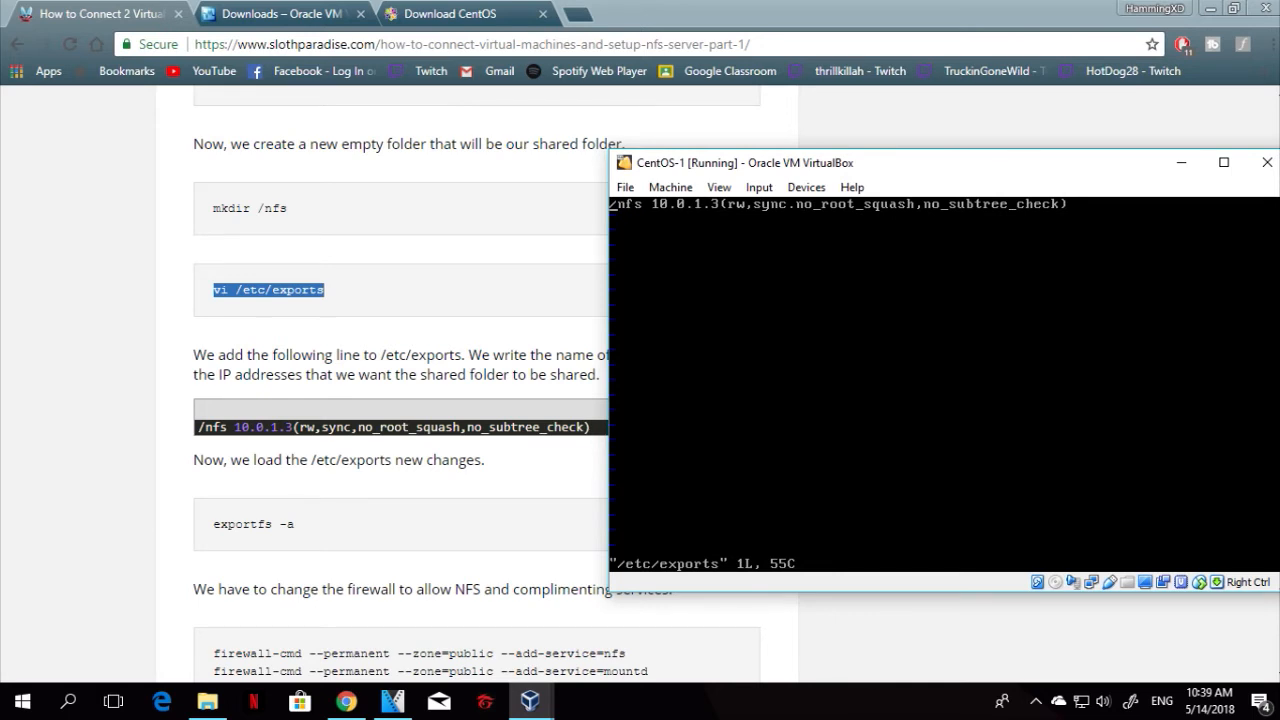
key(Right)
key(Right)
key(Right)
key(Right)
key(Right)
key(Right)
key(Right)
key(Right)
key(Right)
key(Right)
key(Right)
key(Right)
key(Right)
key(i)
key(Delete)
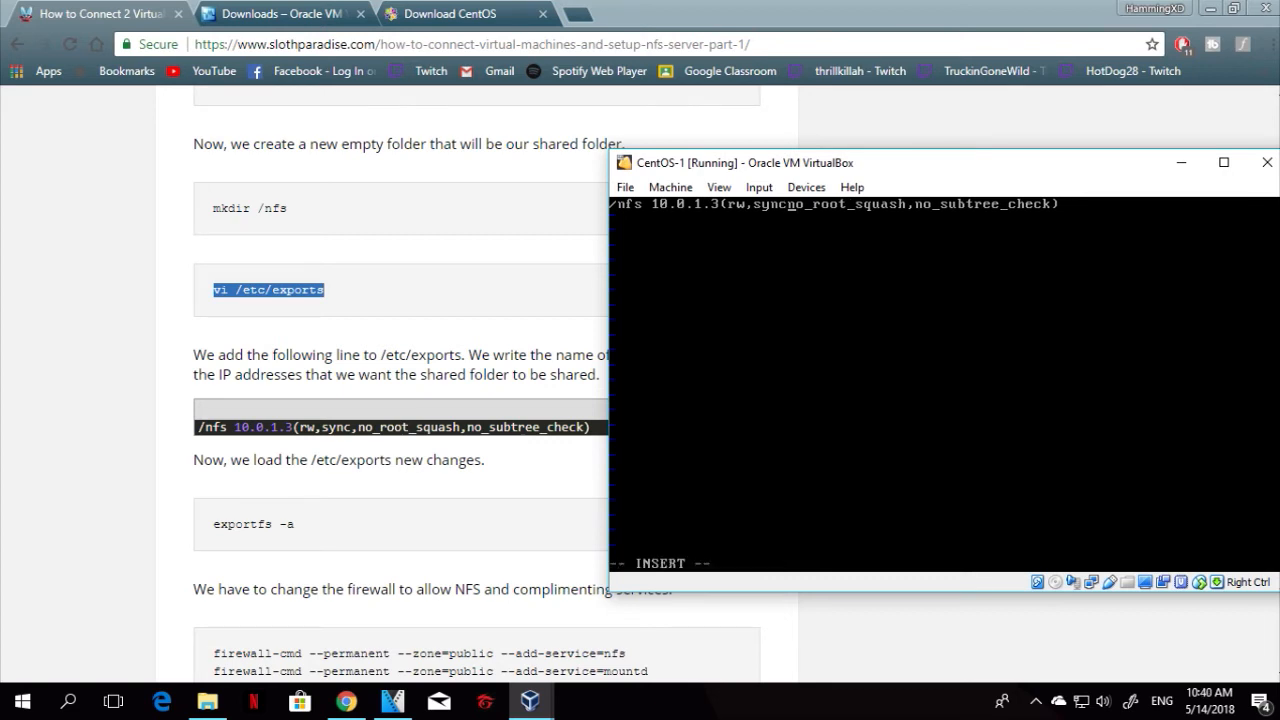
text(_)
key(Escape)
text(:wq)
key(Return)
text(exportfs -a)
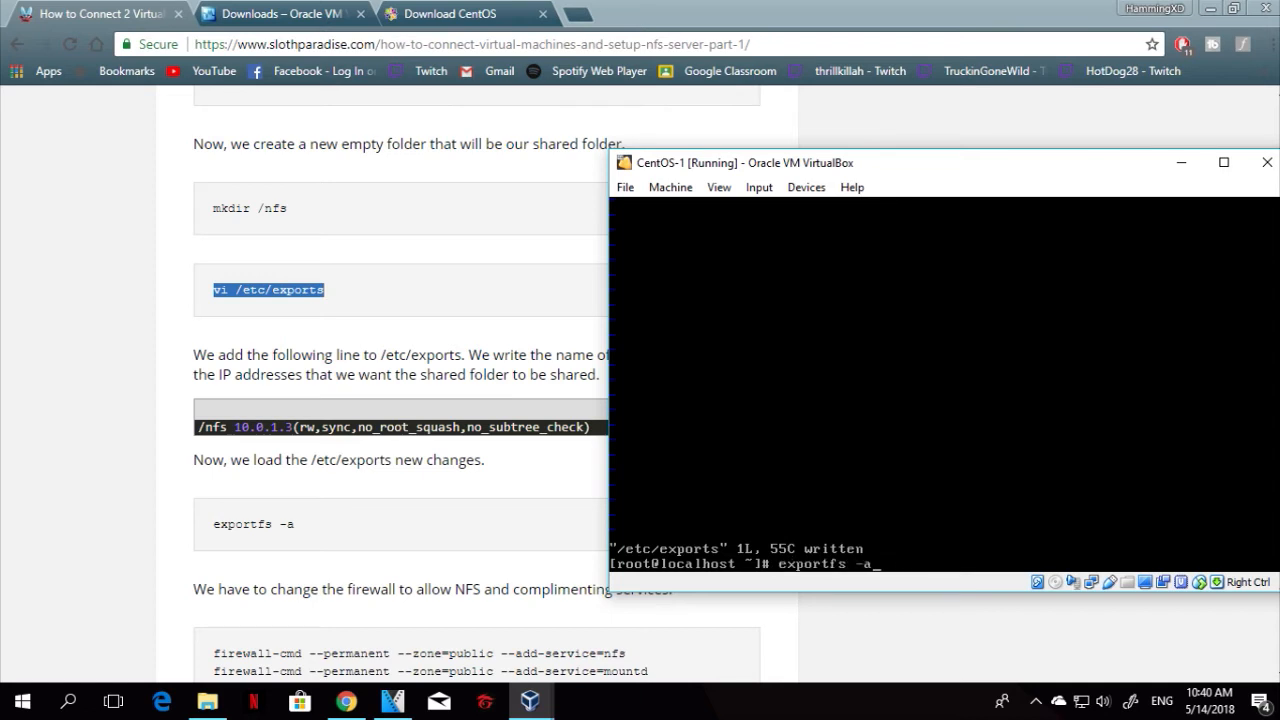
key(Return)
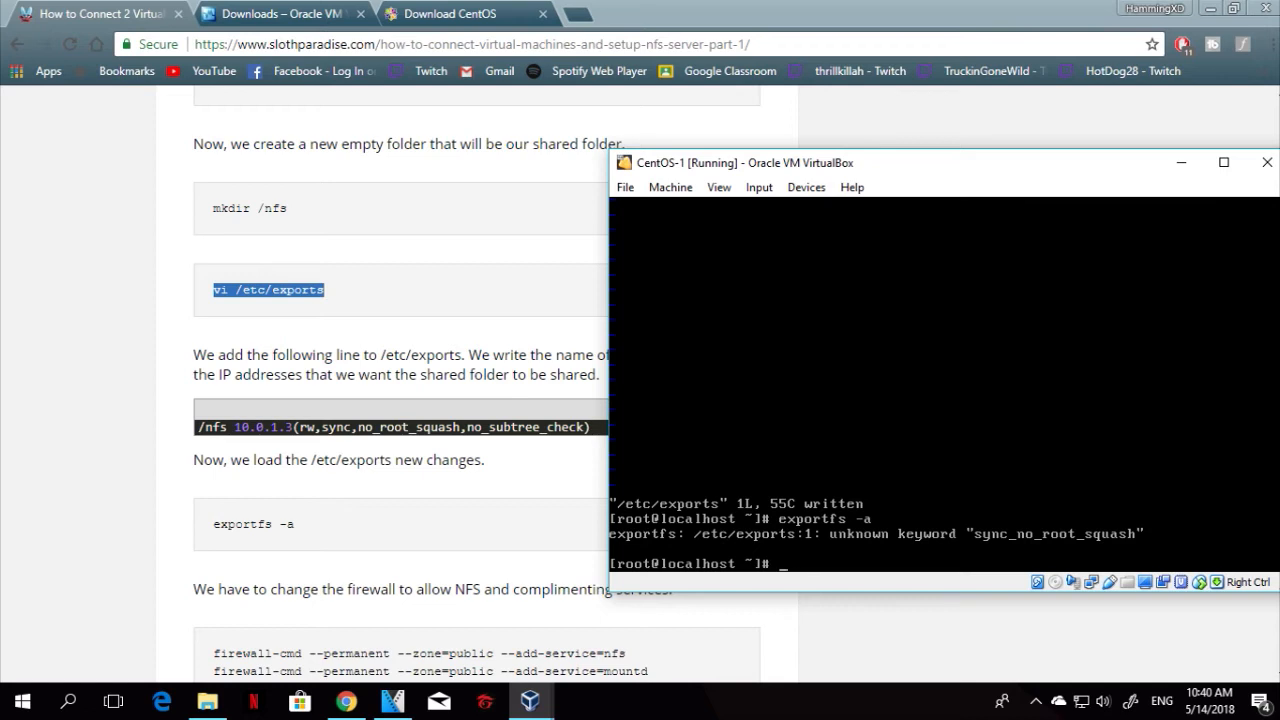
Put a comma between sync and no_root_squash in /etc/exports, save the file, and run exportfs -a again
text(vi /etc/exports)
key(Return)
key(Right)
key(Right)
key(Right)
key(Right)
key(Right)
key(Right)
key(Right)
key(Right)
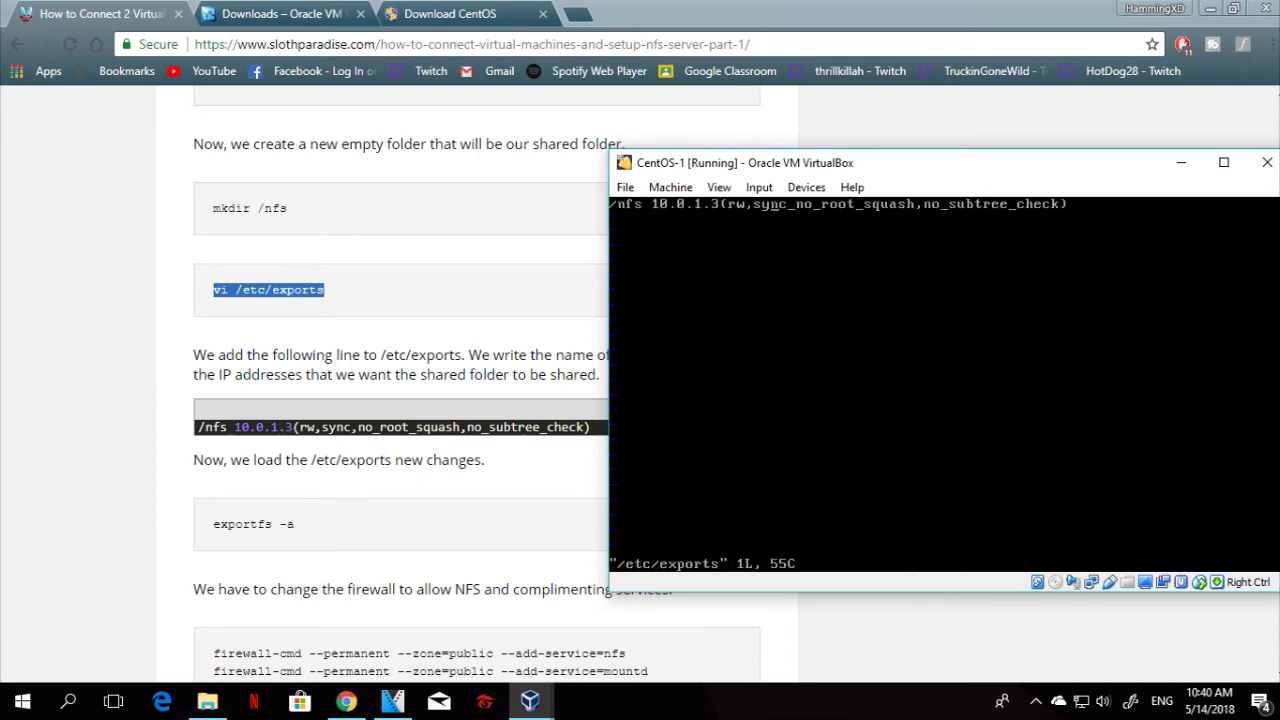
key(i)
key(Delete)
text(,)
key(Escape)
text(:wq)
key(Return)
text(exportfs -a)
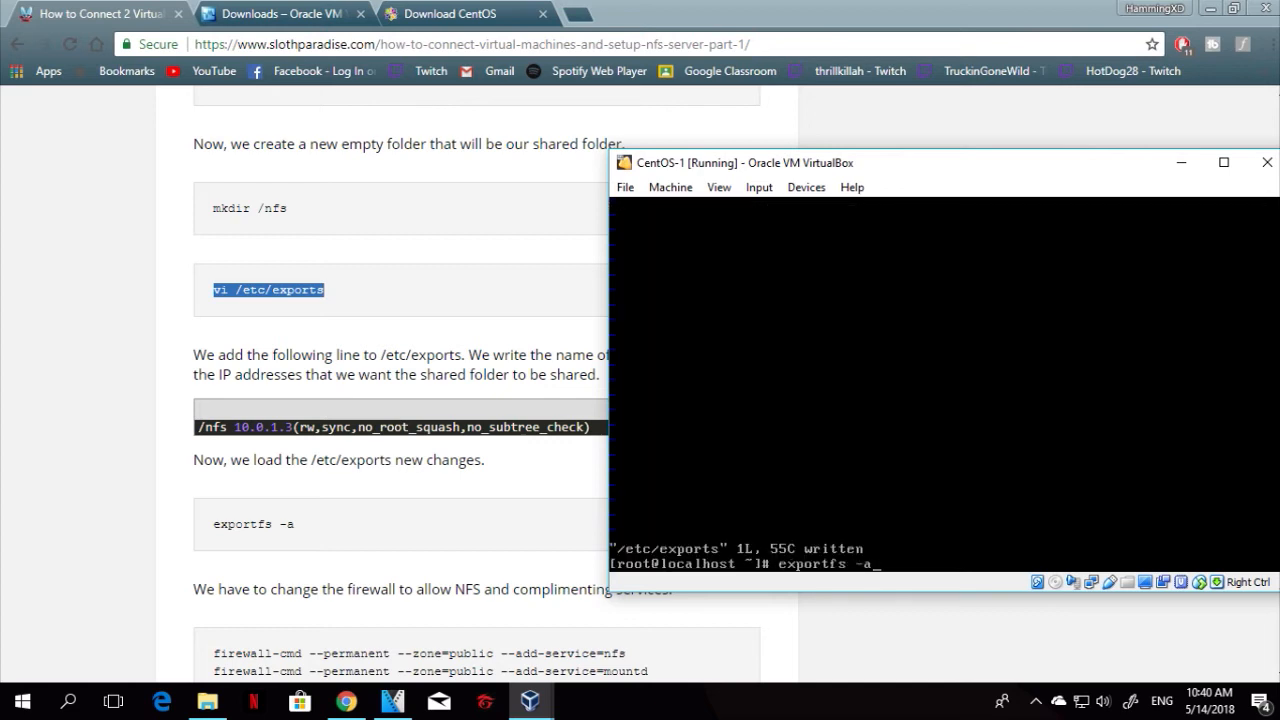
key(Return)
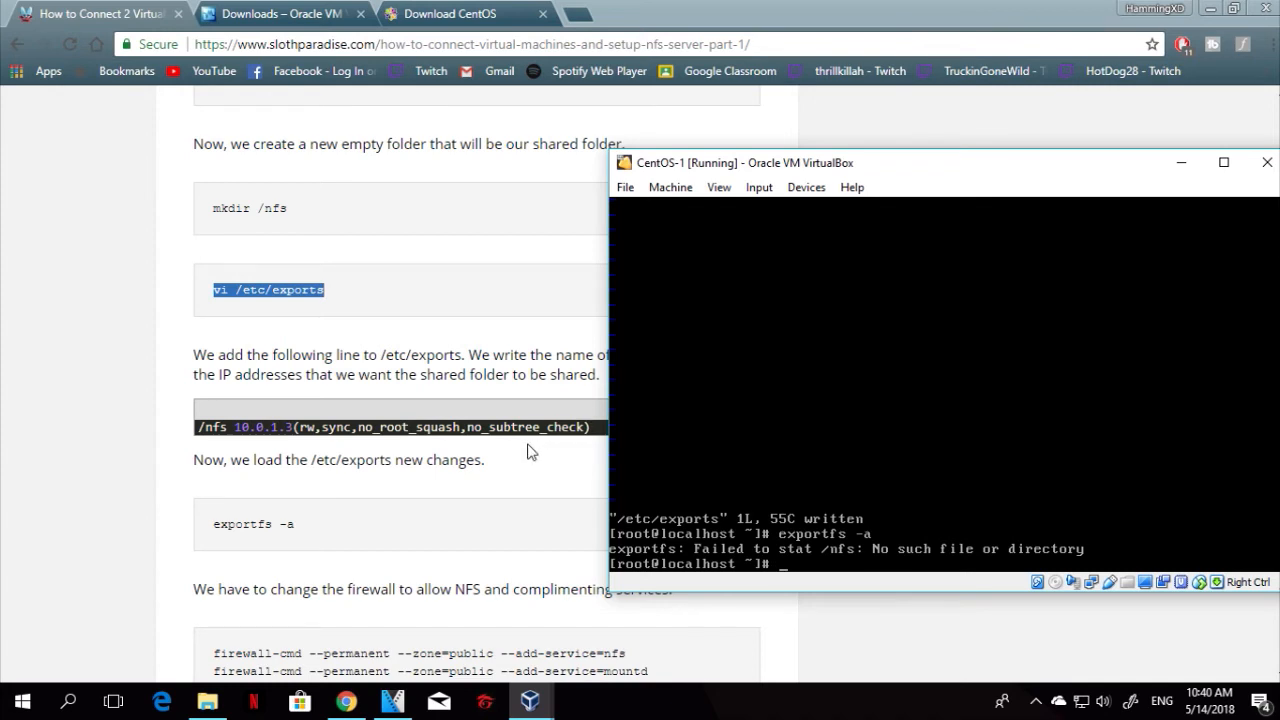
Set the shared folder path in /etc/exports to /nfsshare, save the file, and reload the exports with exportfs -a
key(Up)
key(Up)
key(Return)
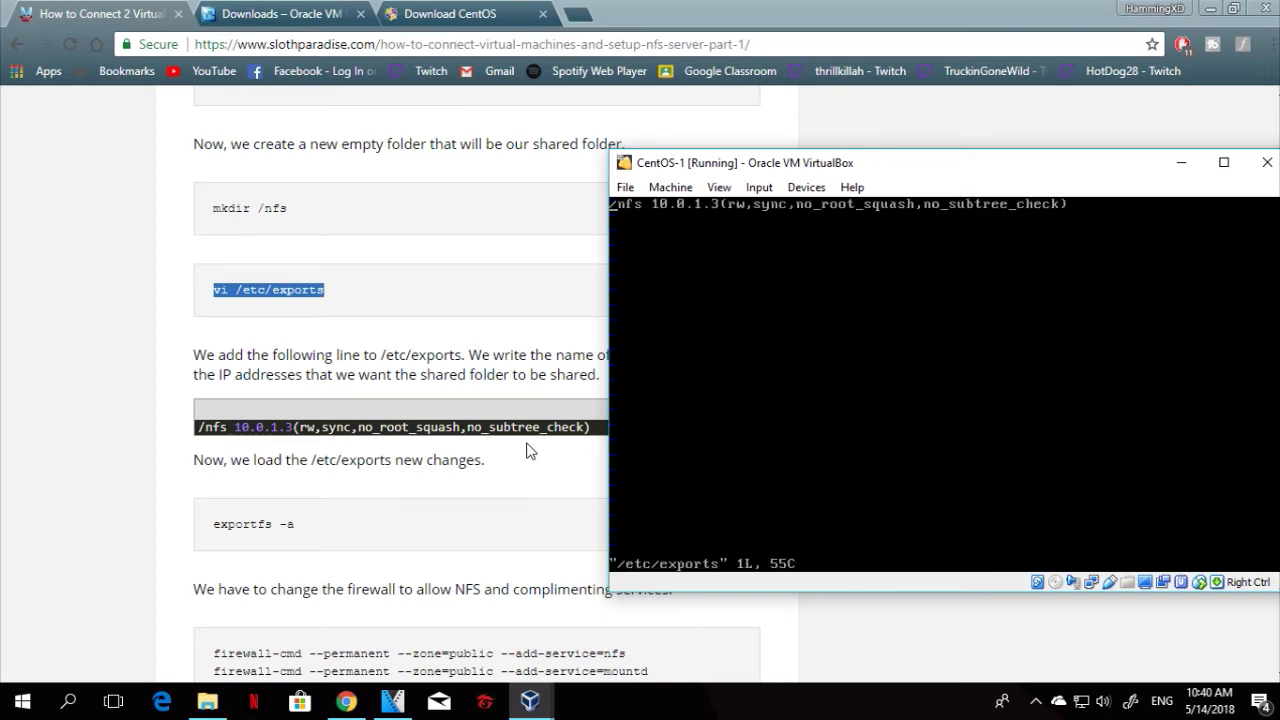
text(shar)
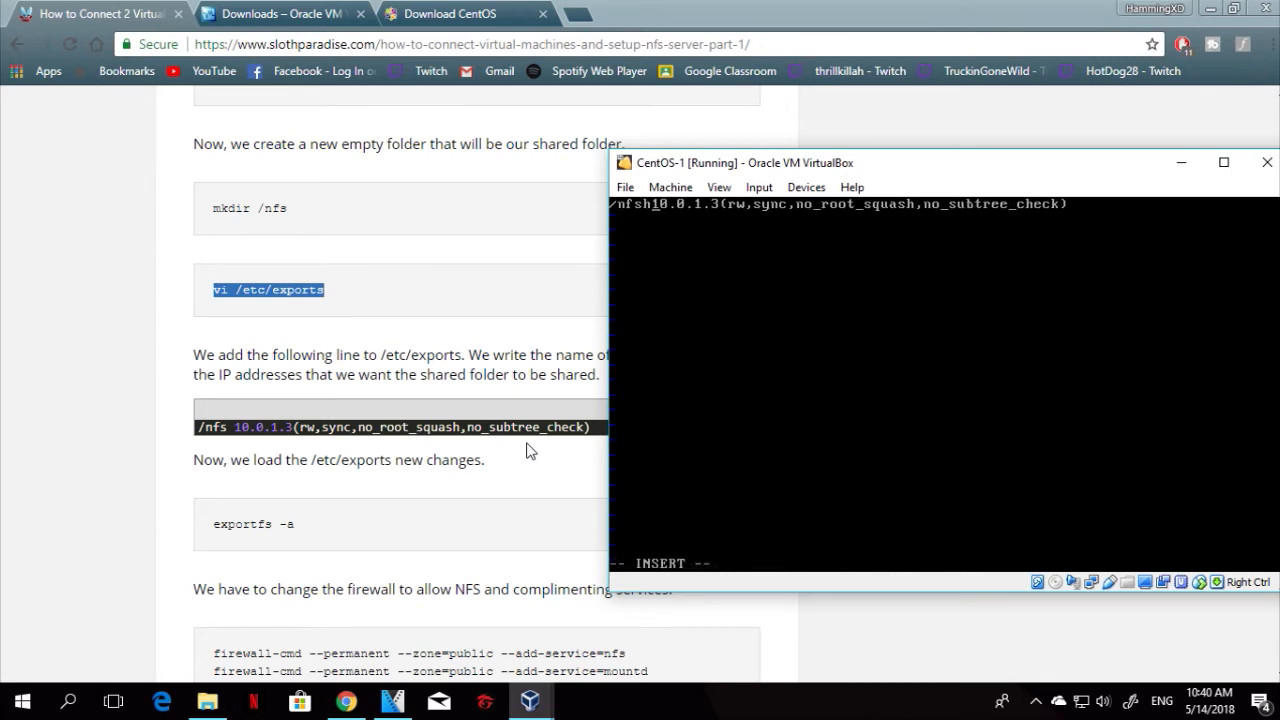
text(e)
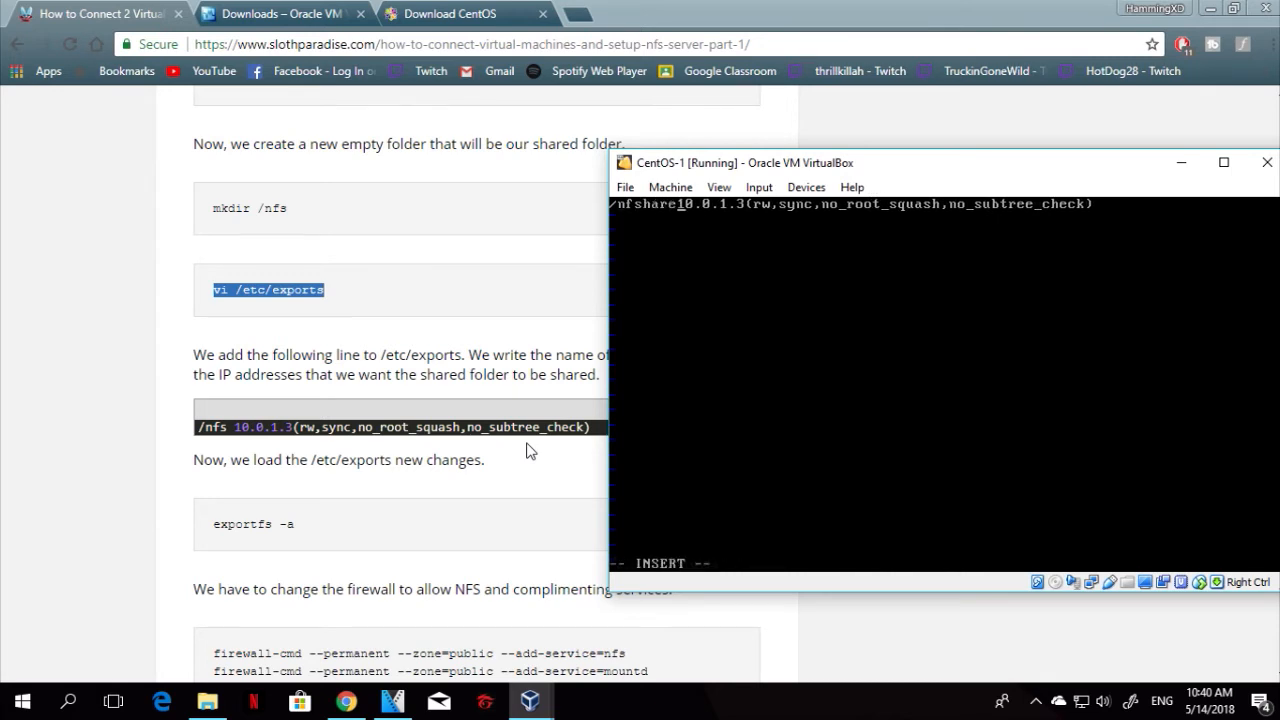
text(s)
key(Escape)
text(wq)
key(Return)
text(exportfs -a)
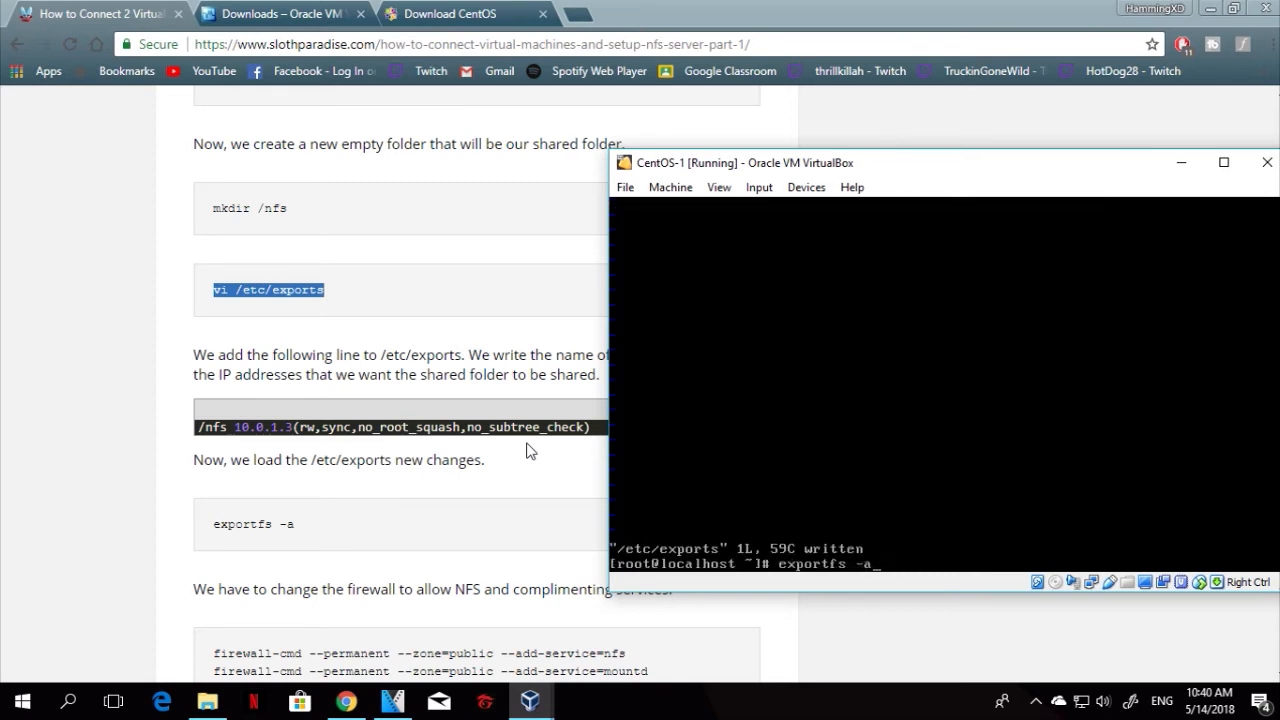
key(Return)
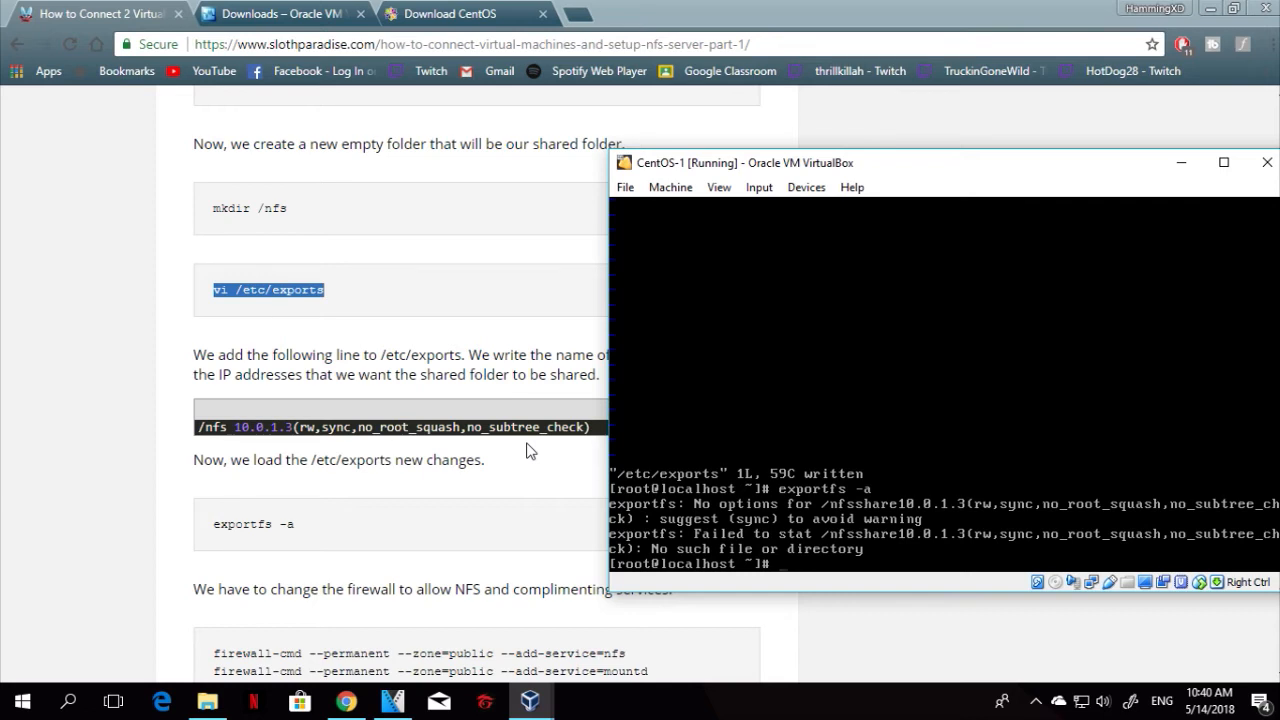
Insert a space between /nfsshare and 10.0.1.3 in /etc/exports, save it, and rerun exportfs -a
drag(1022, 166, 806, 109)
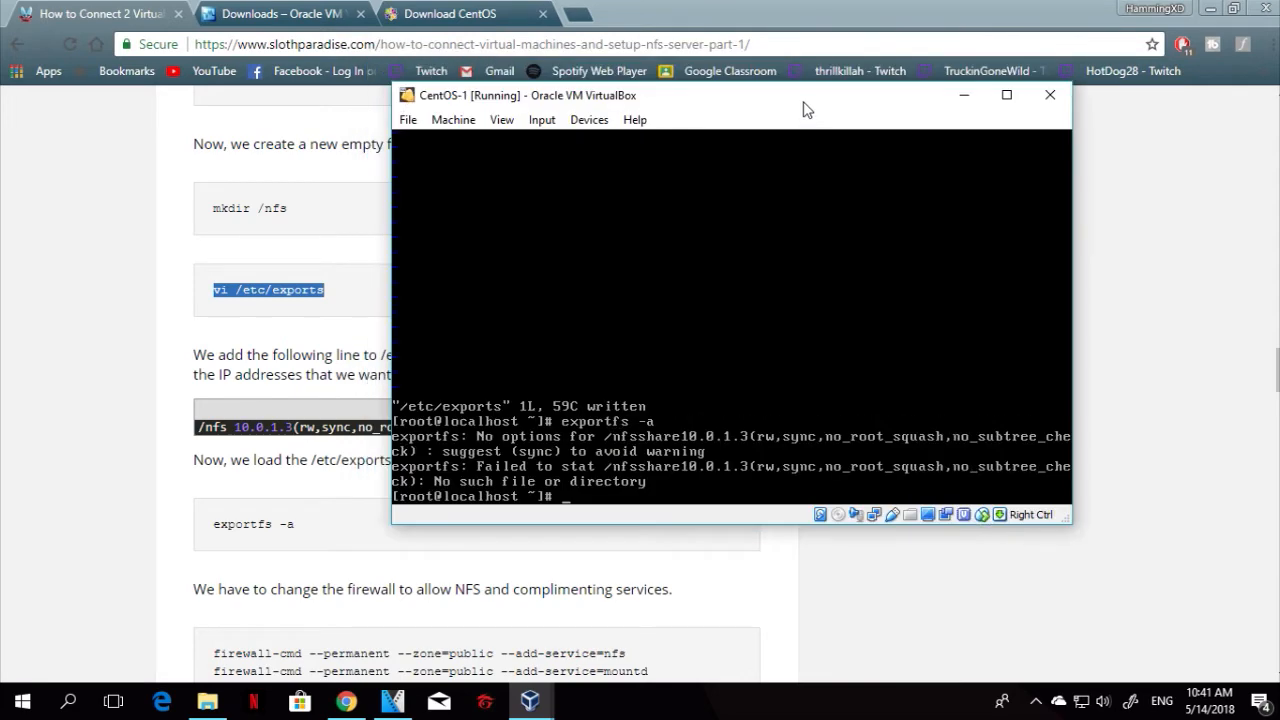
key(Up)
key(Up)
key(Return)
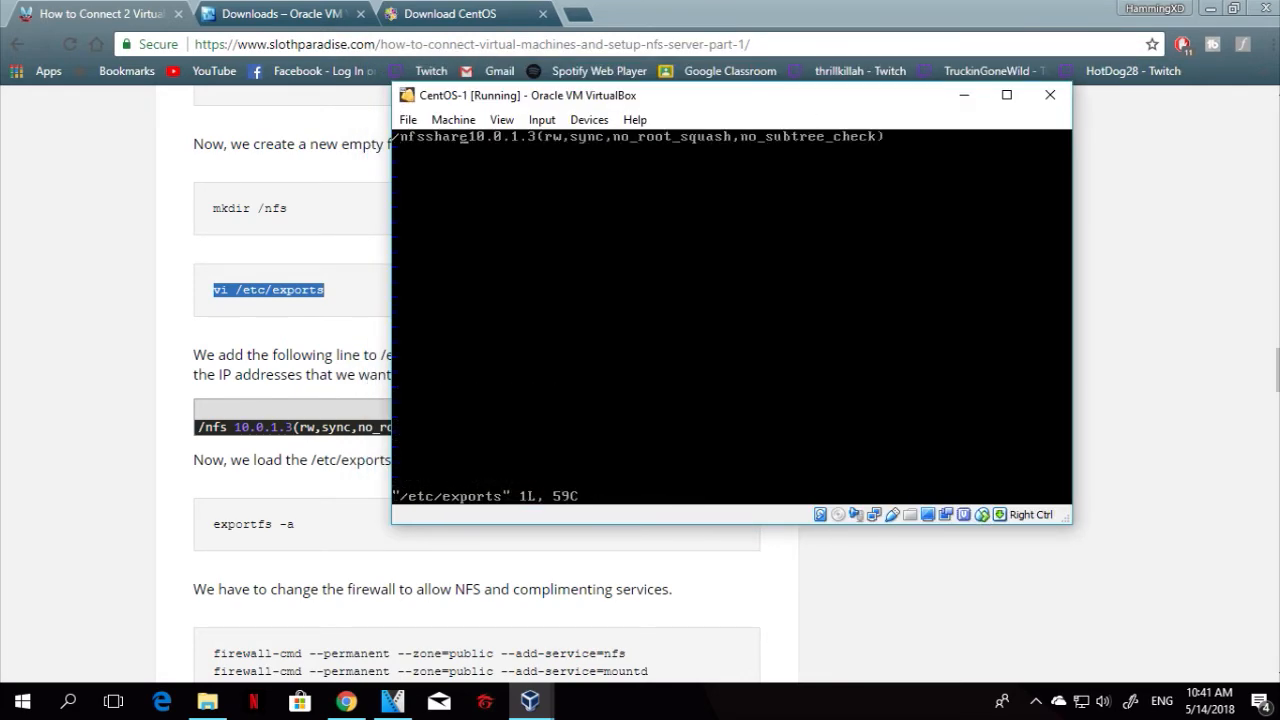
key(i)
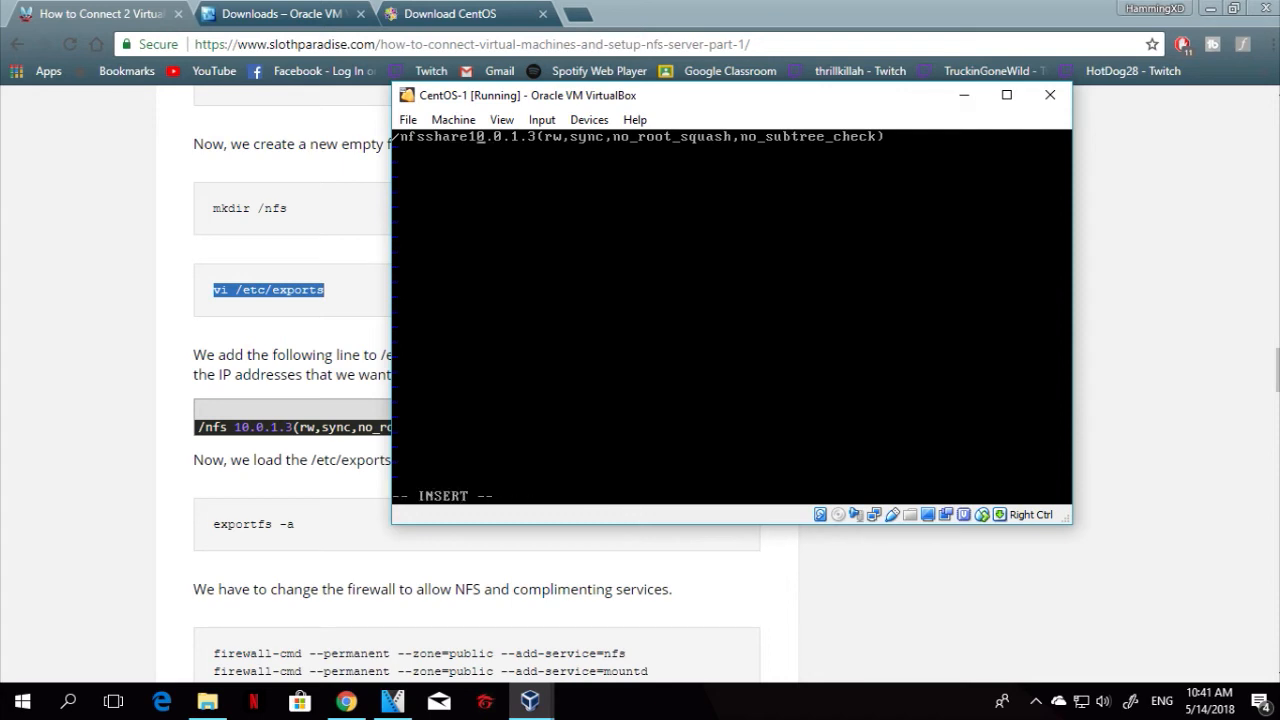
key(Escape)
text(:wq)
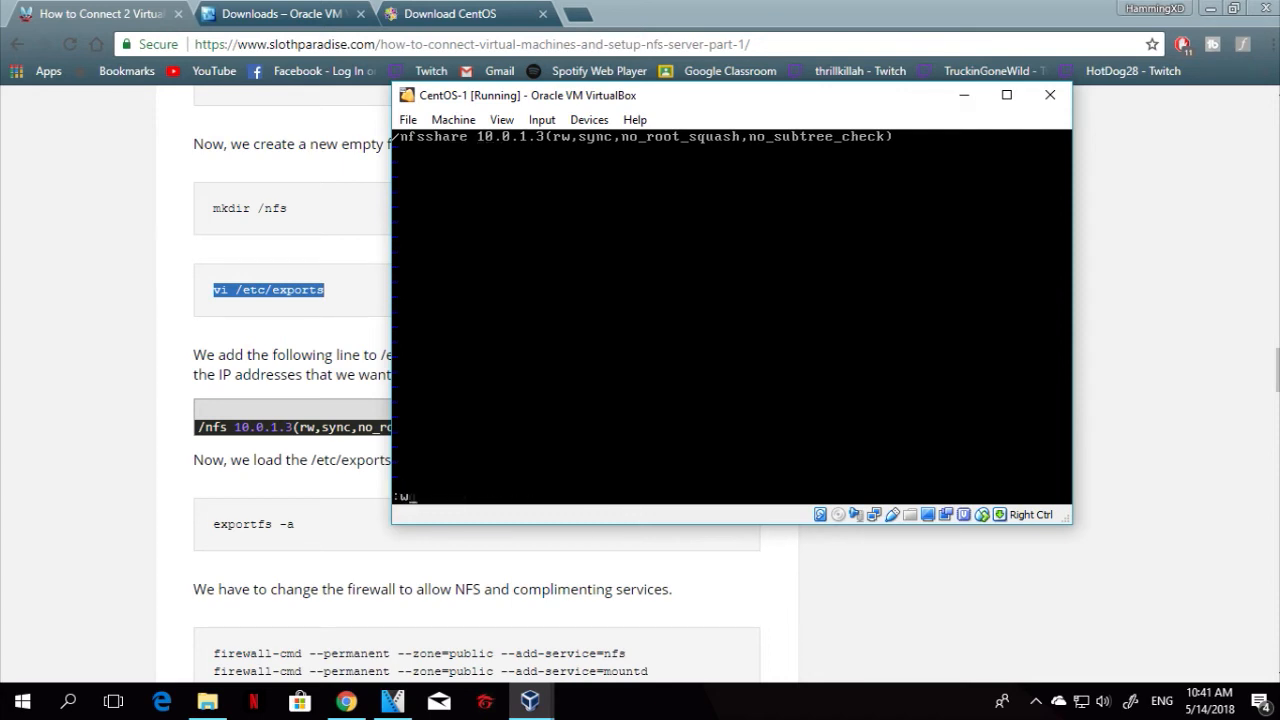
key(Return)
text(exportfs -a)
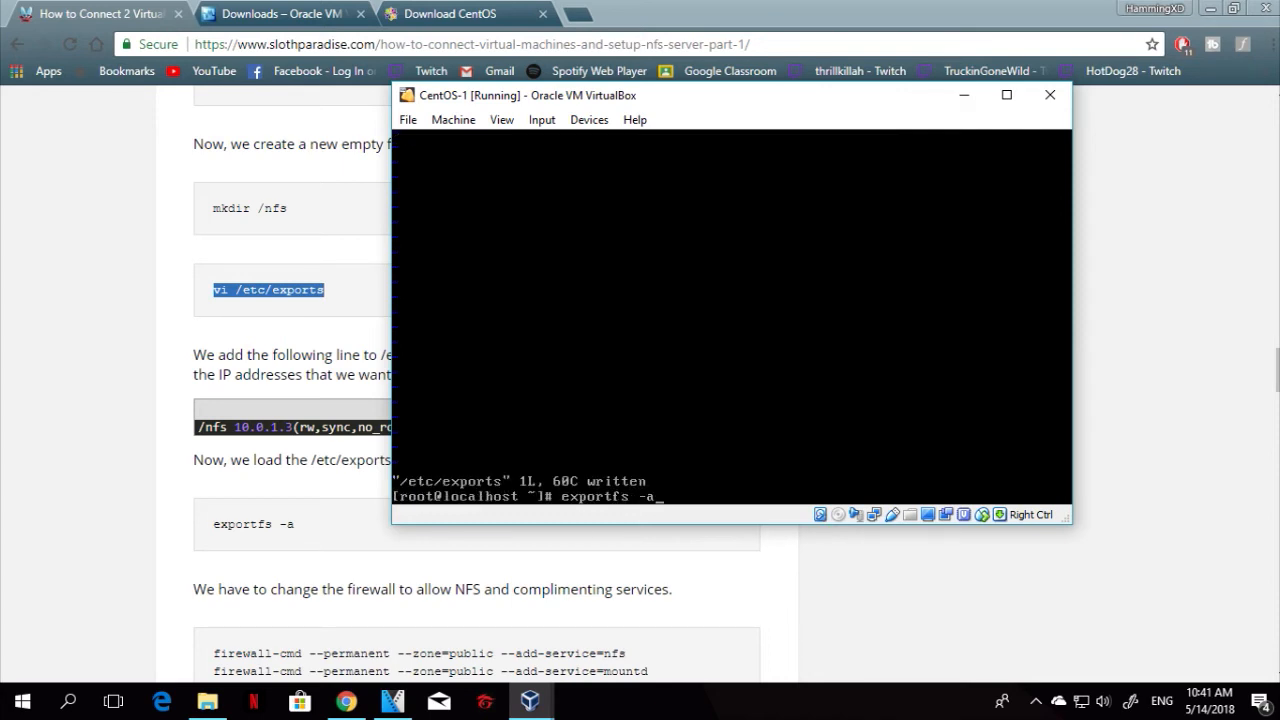
key(Return)
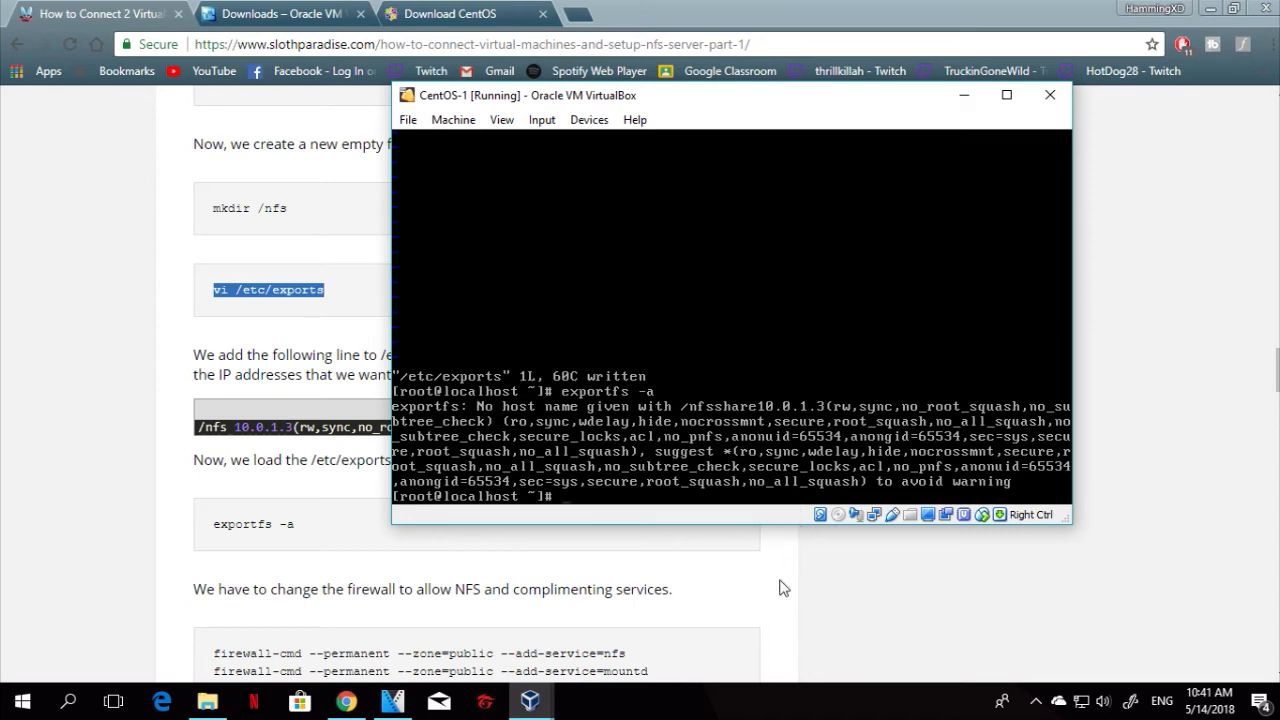
Reopen /etc/exports in vi to check the /nfsshare entry, and write and quit the file
text(vi /etc/exports)
key(Return)
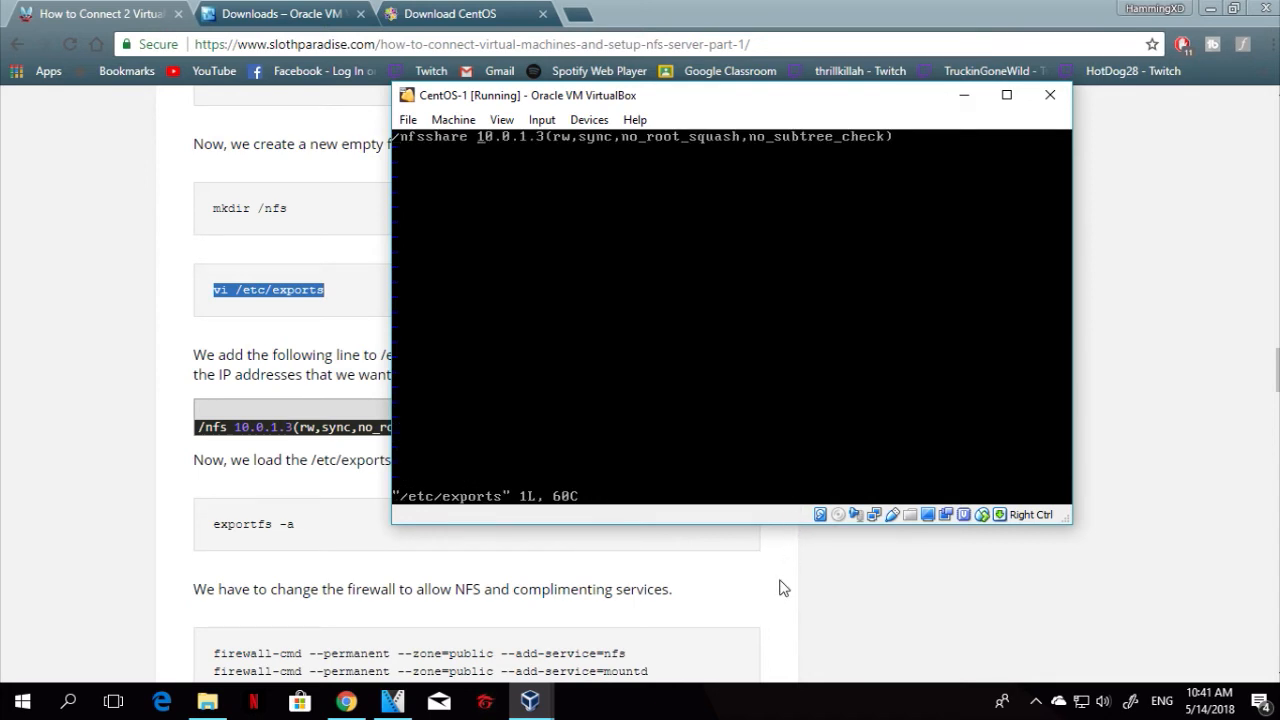
text(:wq)
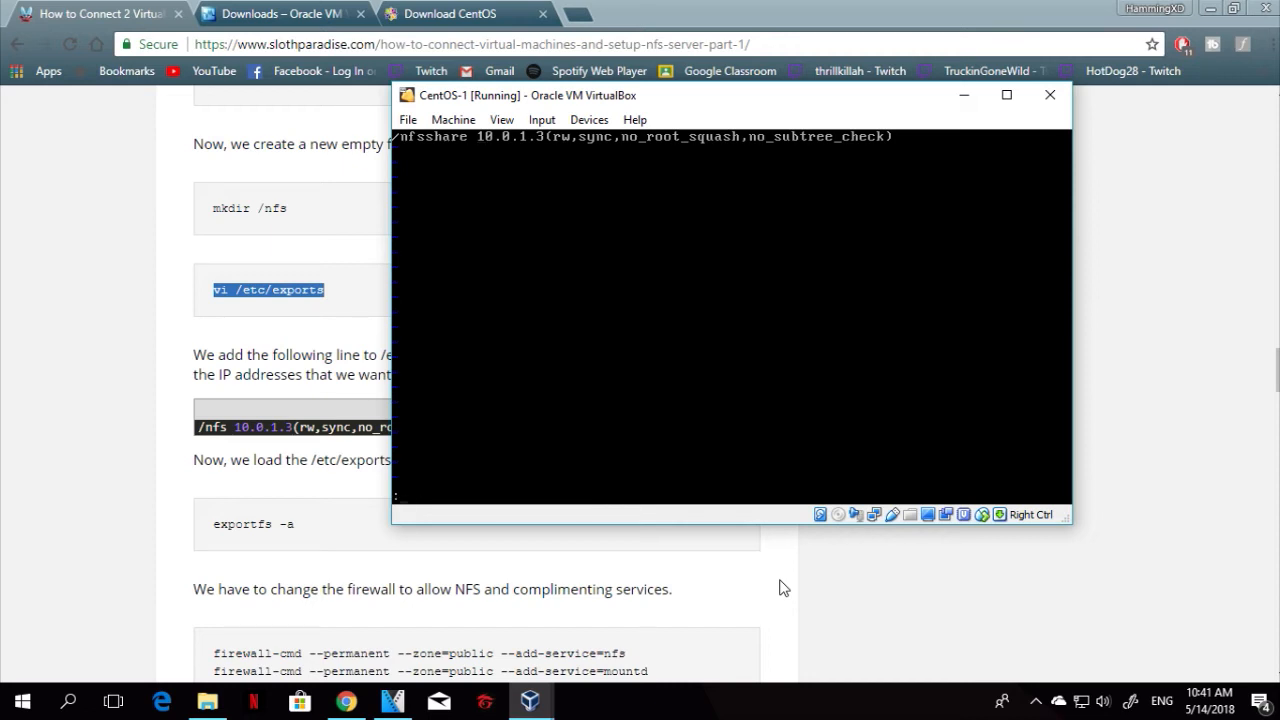
key(Return)
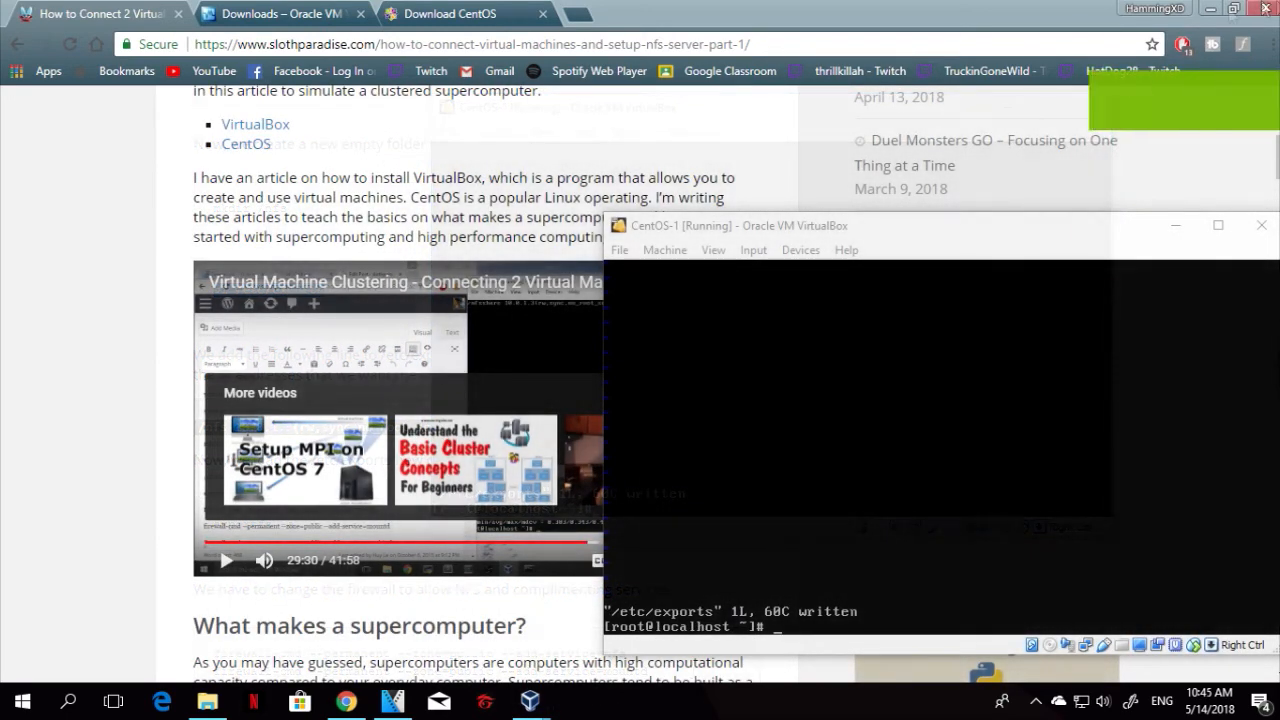
Place the CentOS-1 window beside the guide's section on loading the exports and run exportfs -a
drag(829, 237, 590, 222)
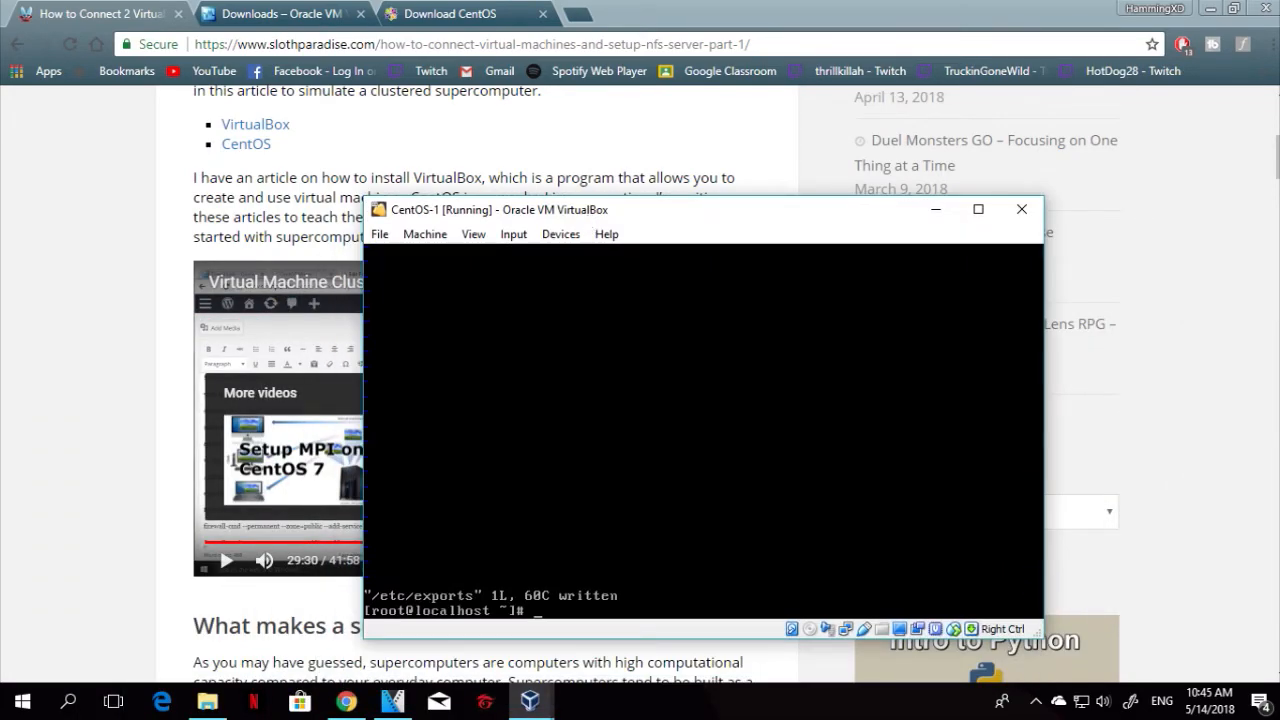
scroll(215, 400, down, 15)
scroll(213, 400, down, 2)
scroll(213, 400, up, 1)
drag(646, 218, 812, 203)
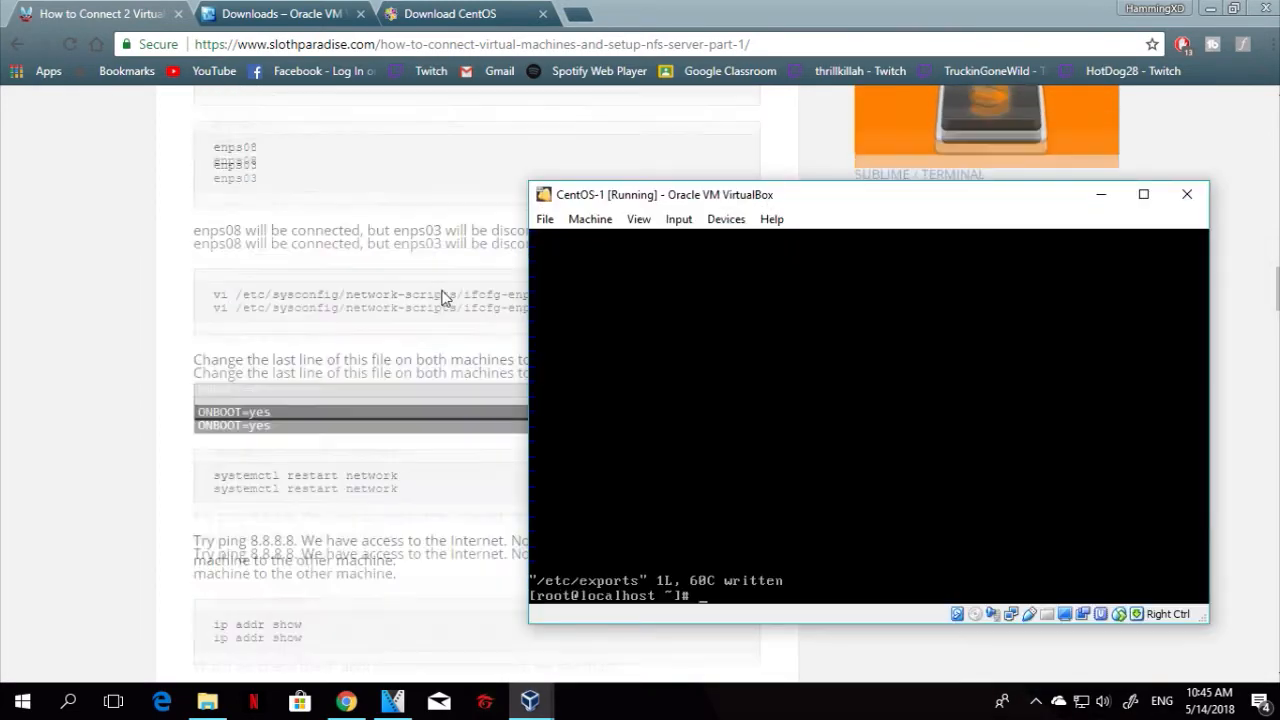
scroll(443, 294, down, 7)
scroll(445, 298, down, 5)
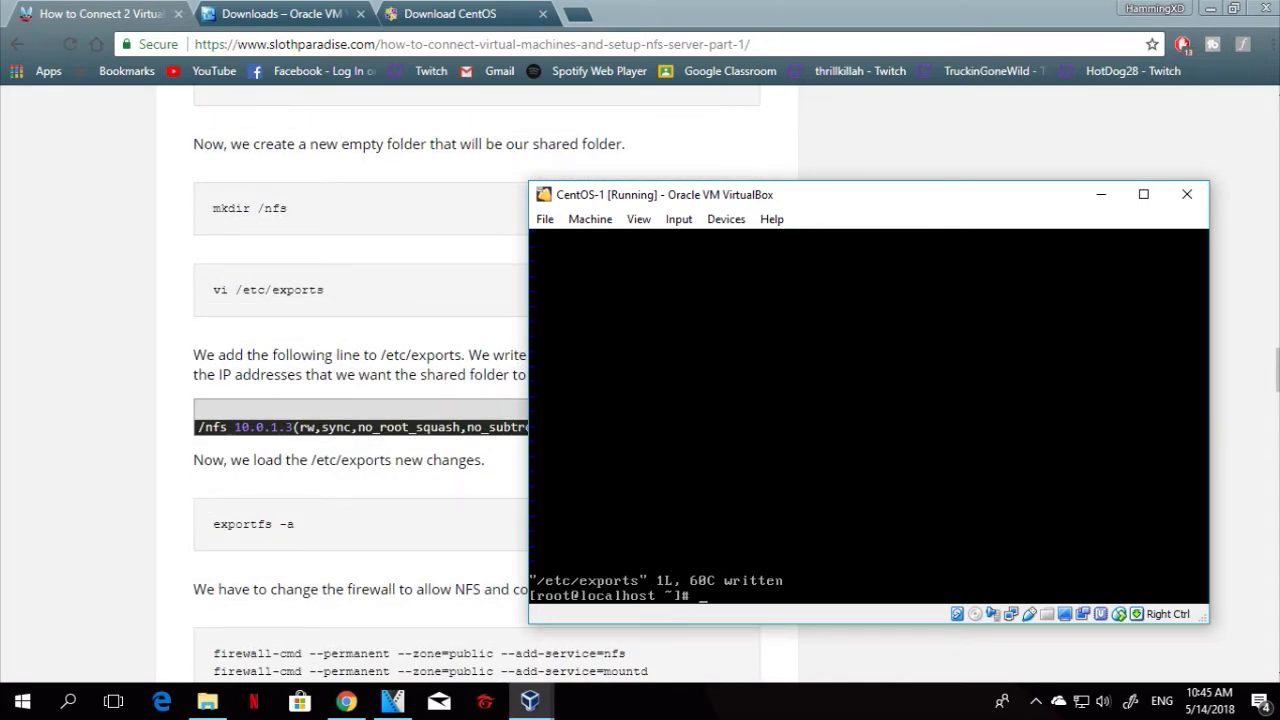
text(exportd)
key(BackSpace)
text(fs -a)
key(Return)
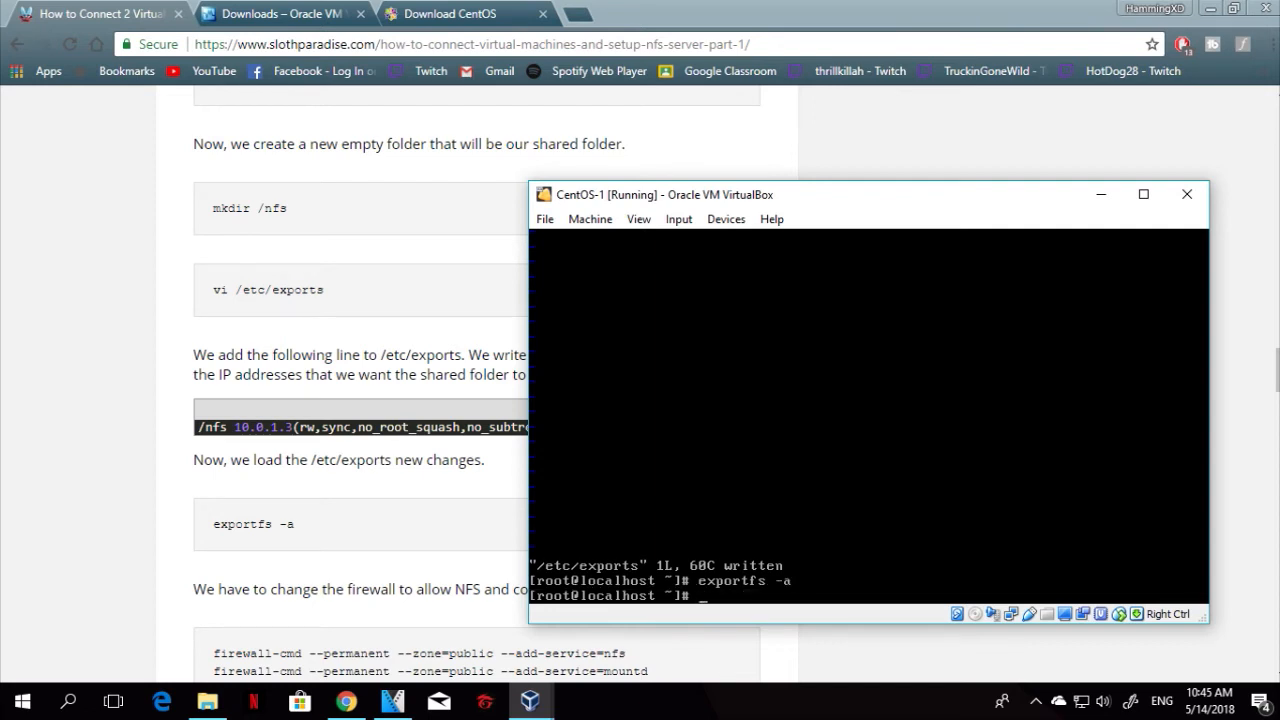
Place the CentOS-1 window beside the guide's firewall commands and permanently add the nfs service to the public zone with firewall-cmd
drag(773, 200, 782, 126)
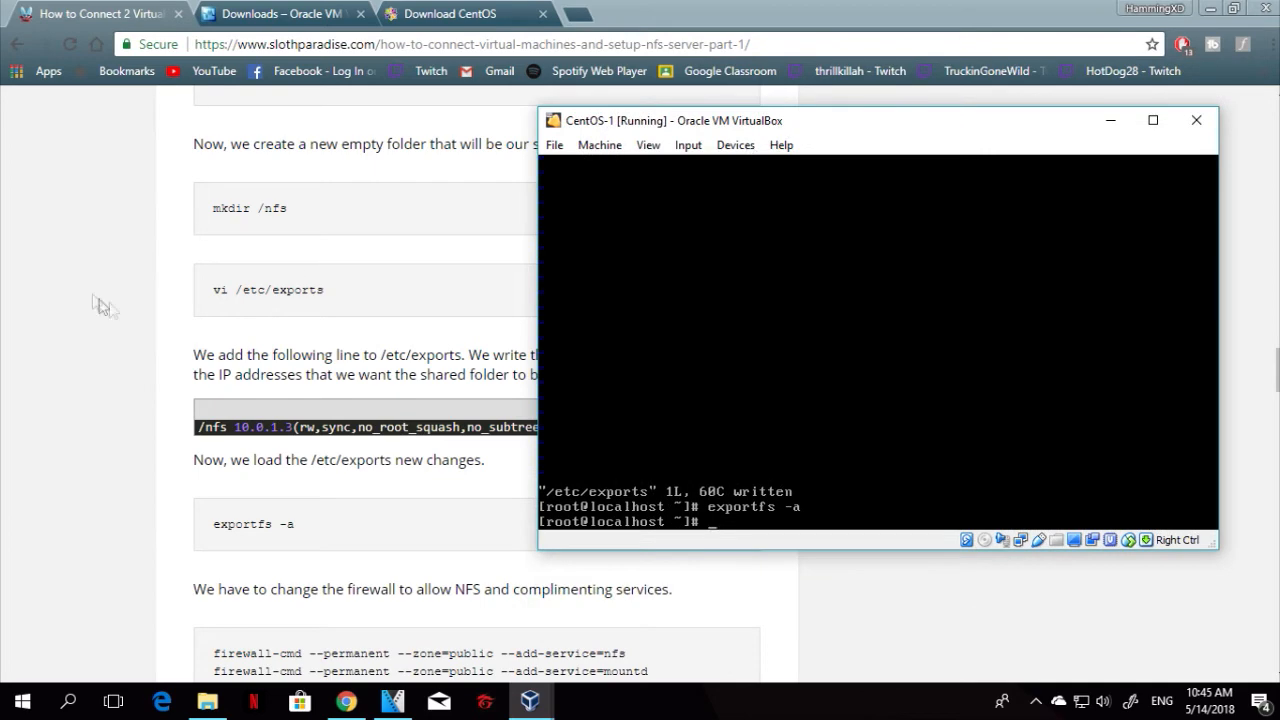
scroll(100, 305, down, 3)
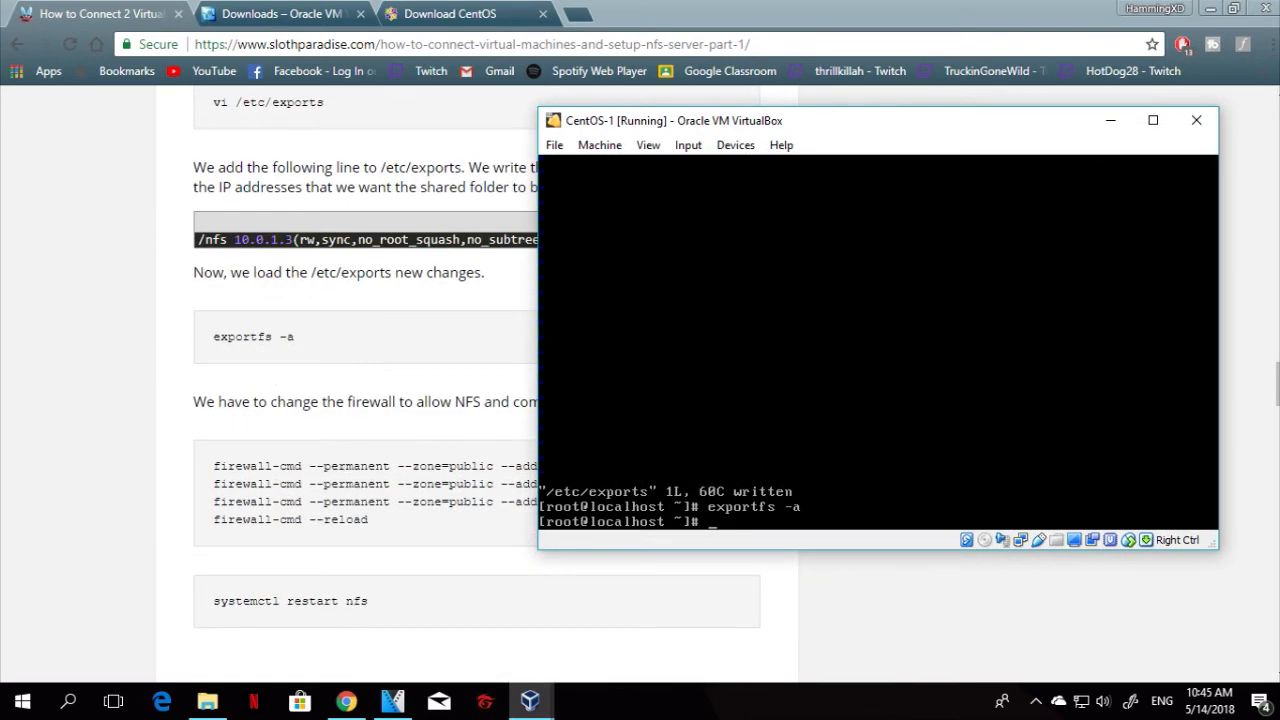
drag(846, 136, 927, 112)
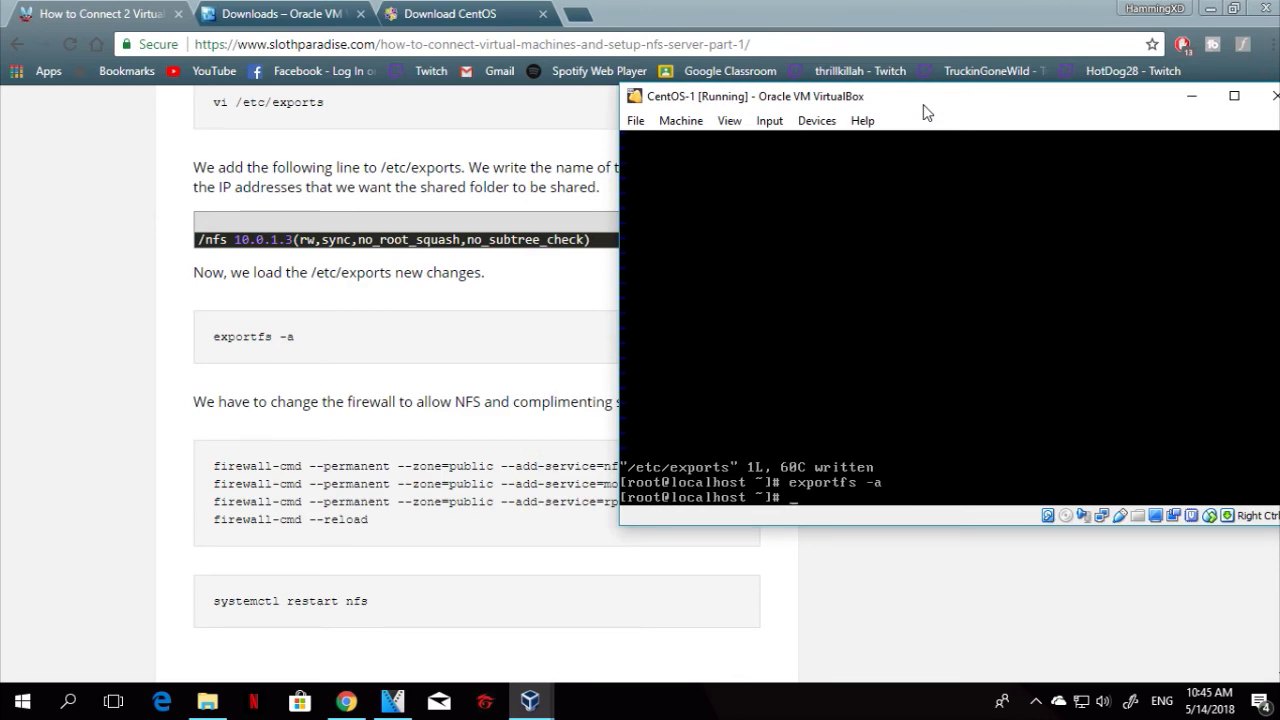
drag(927, 112, 960, 122)
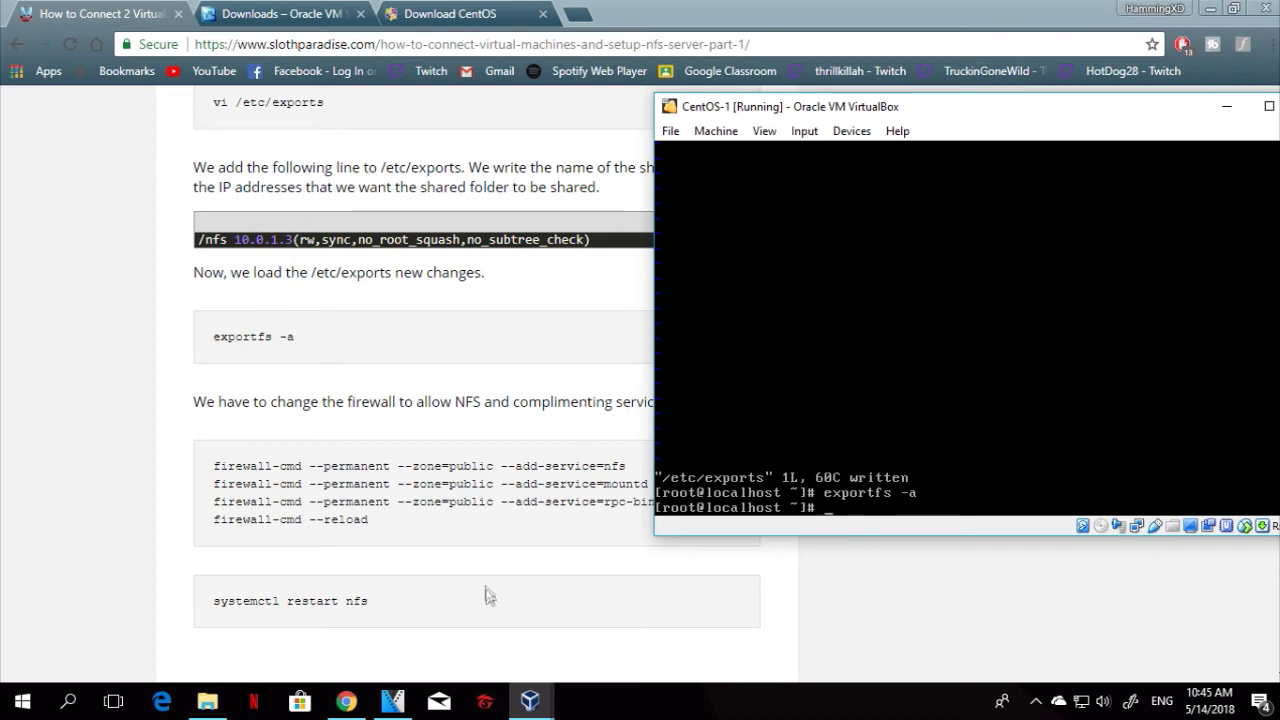
mouse_move(543, 710)
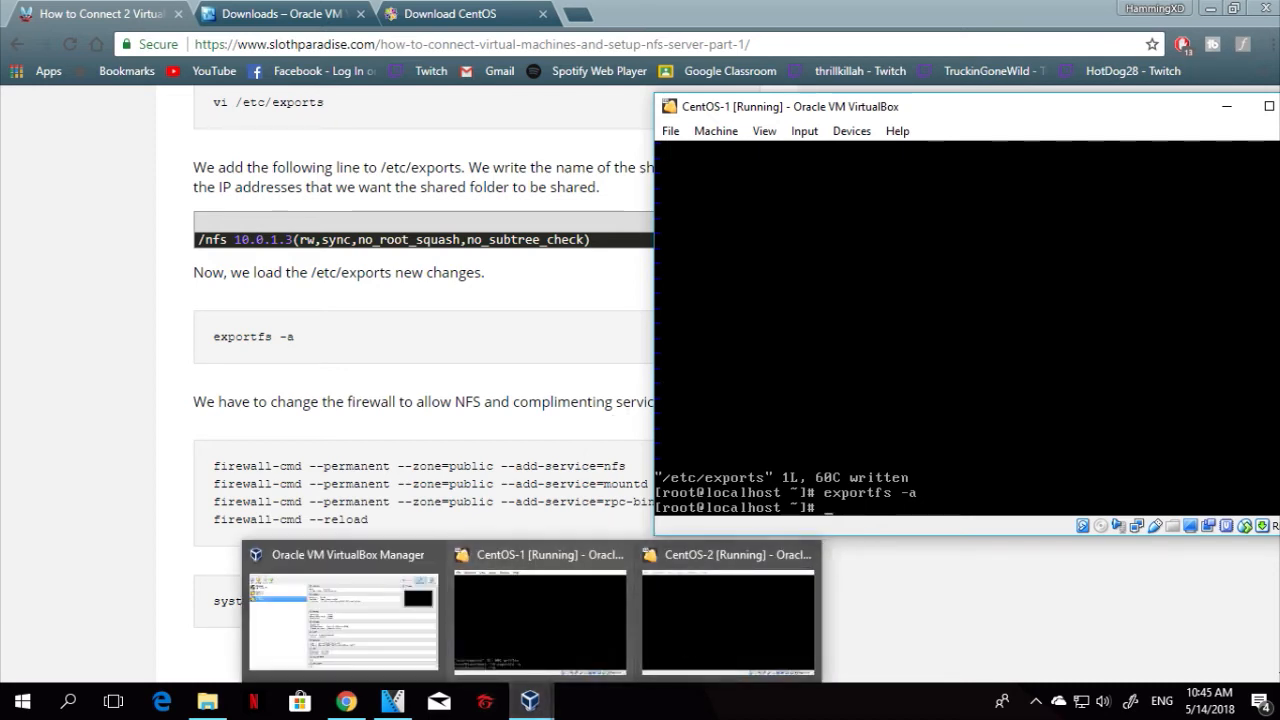
text(firewal)
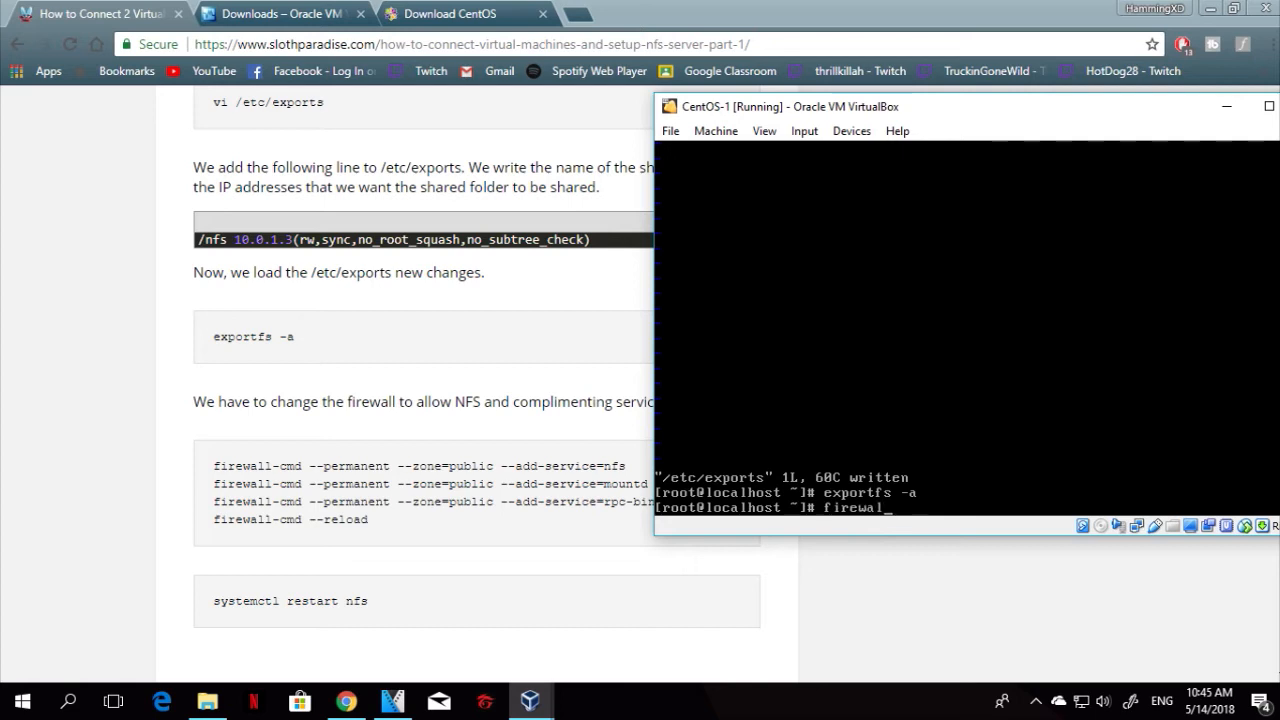
text(l-cmd)
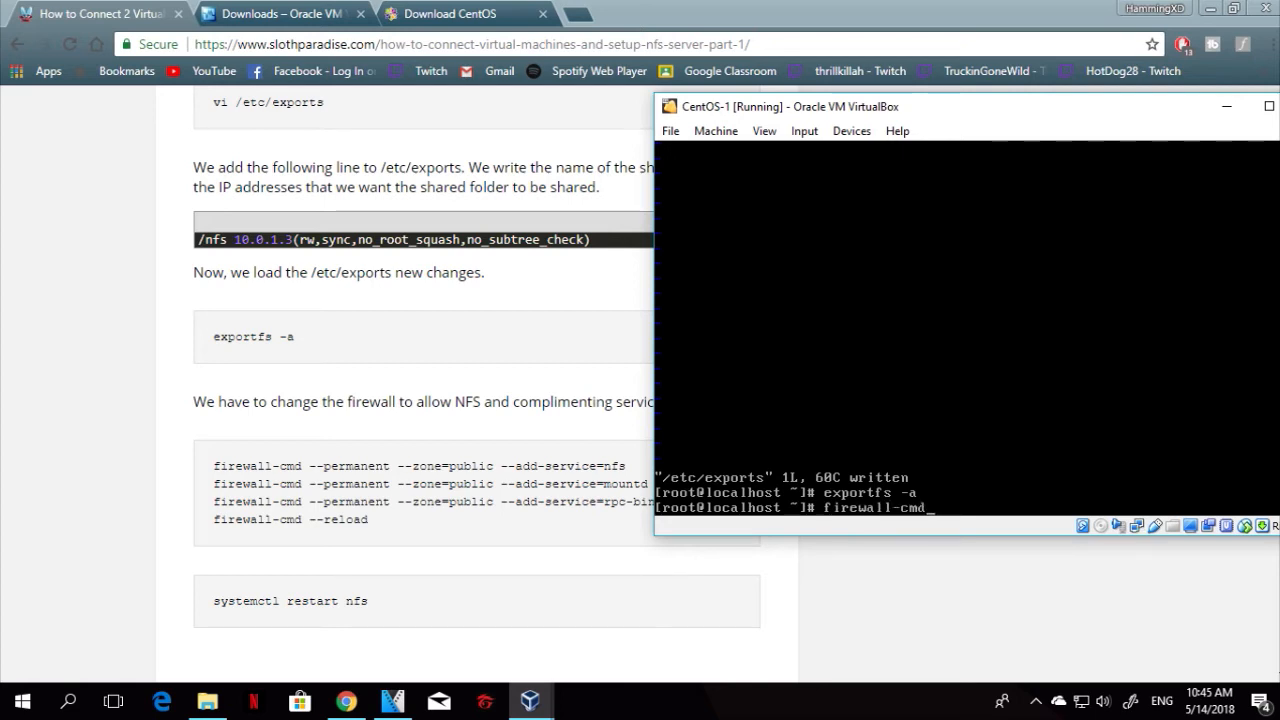
text( --permanent --zone=public)
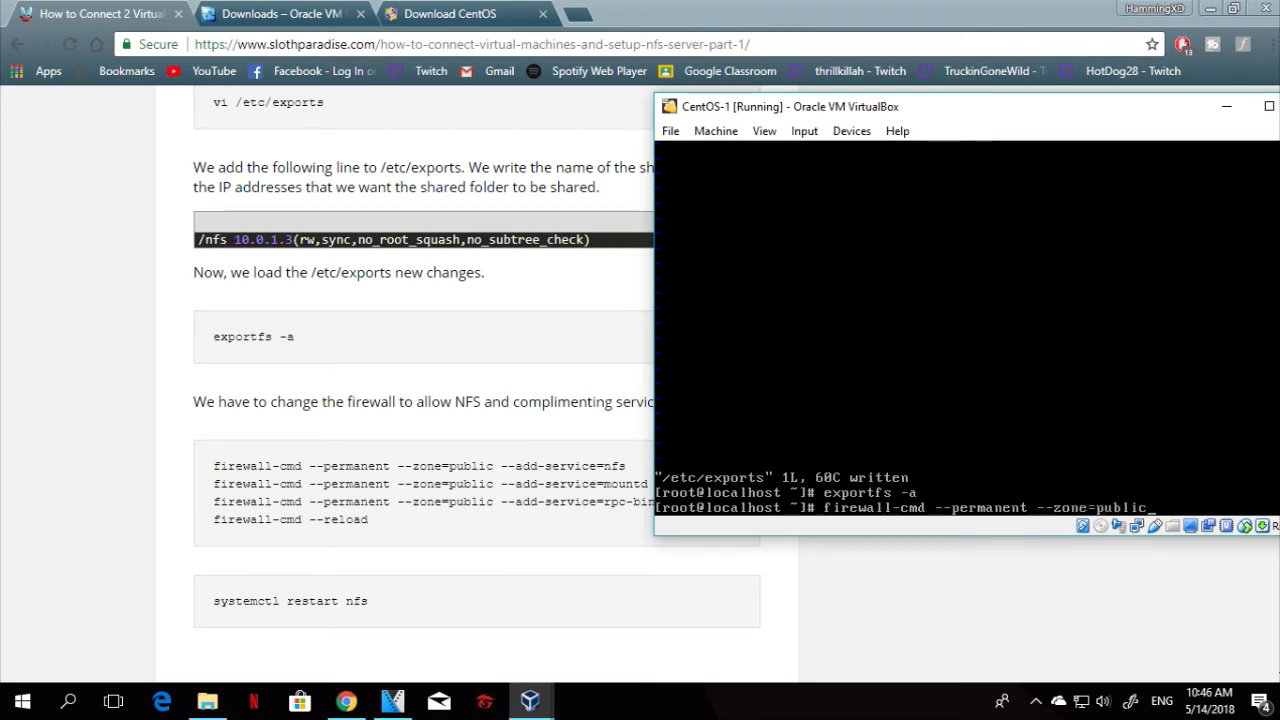
text( --add-)
text(service)
text(=)
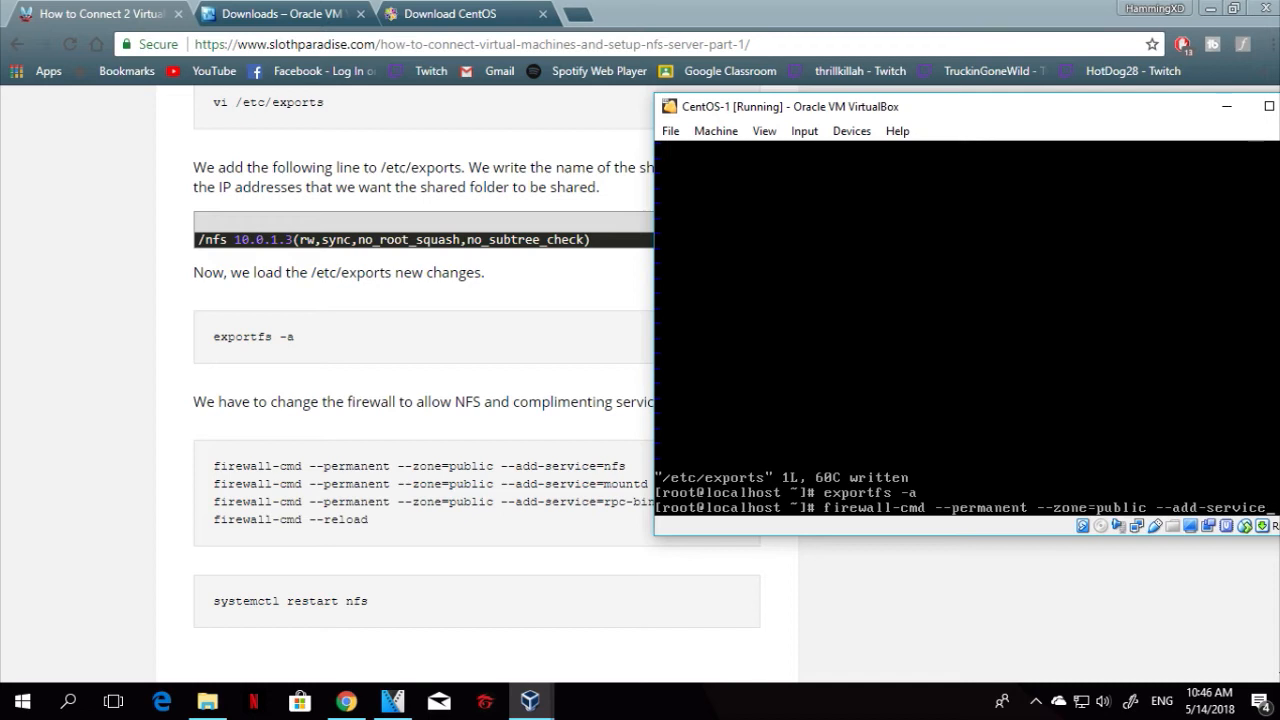
text(n)
key(Return)
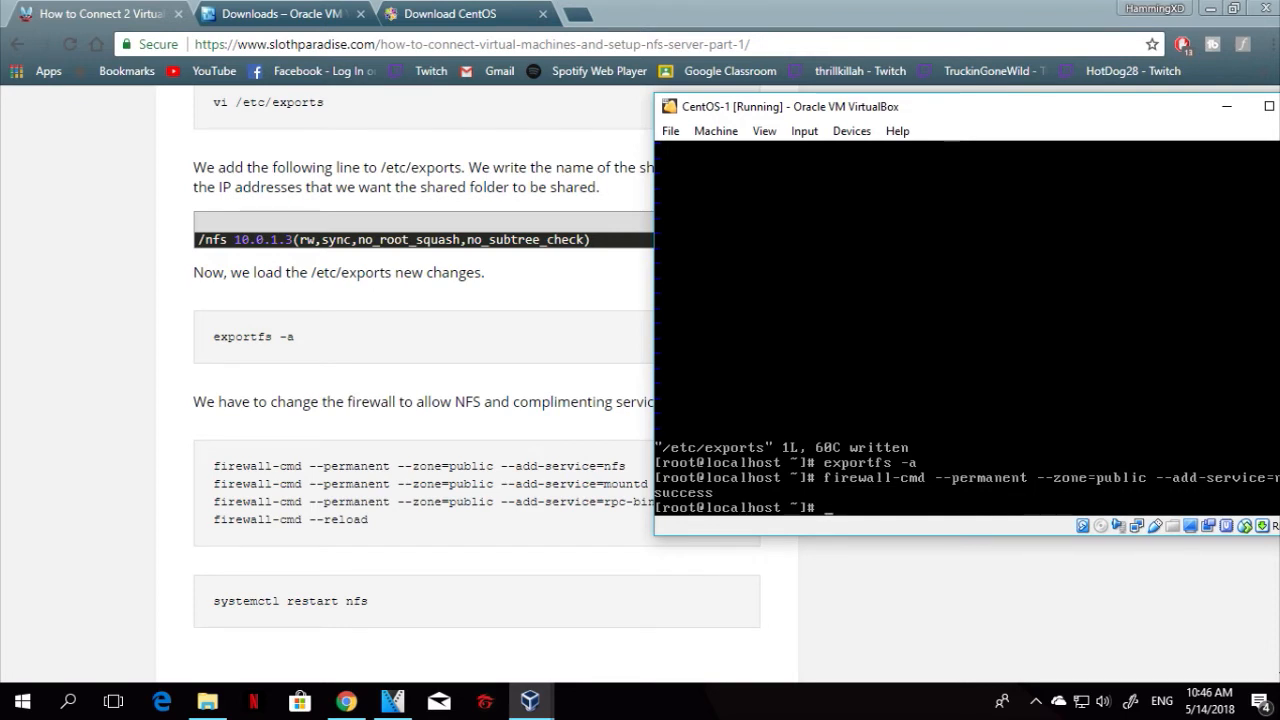
Permanently add the mountd service to the public firewall zone on CentOS-1
key(Up)
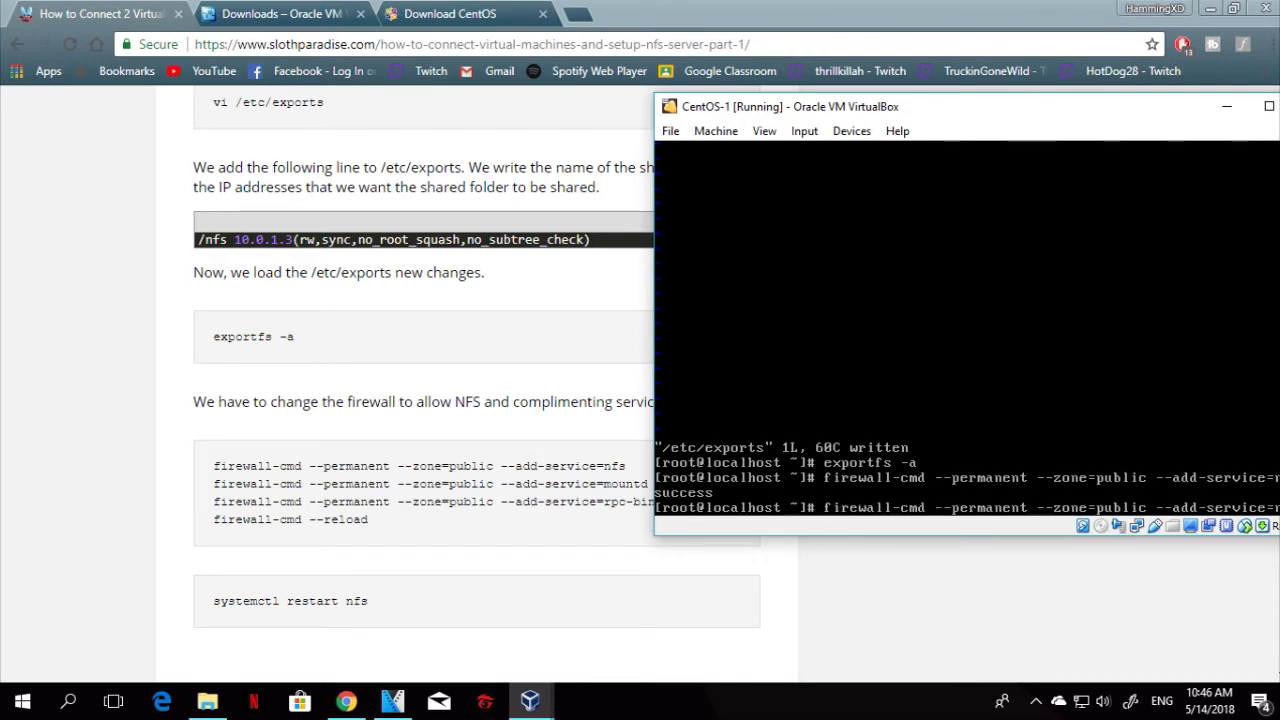
drag(944, 110, 490, 47)
text(mountd)
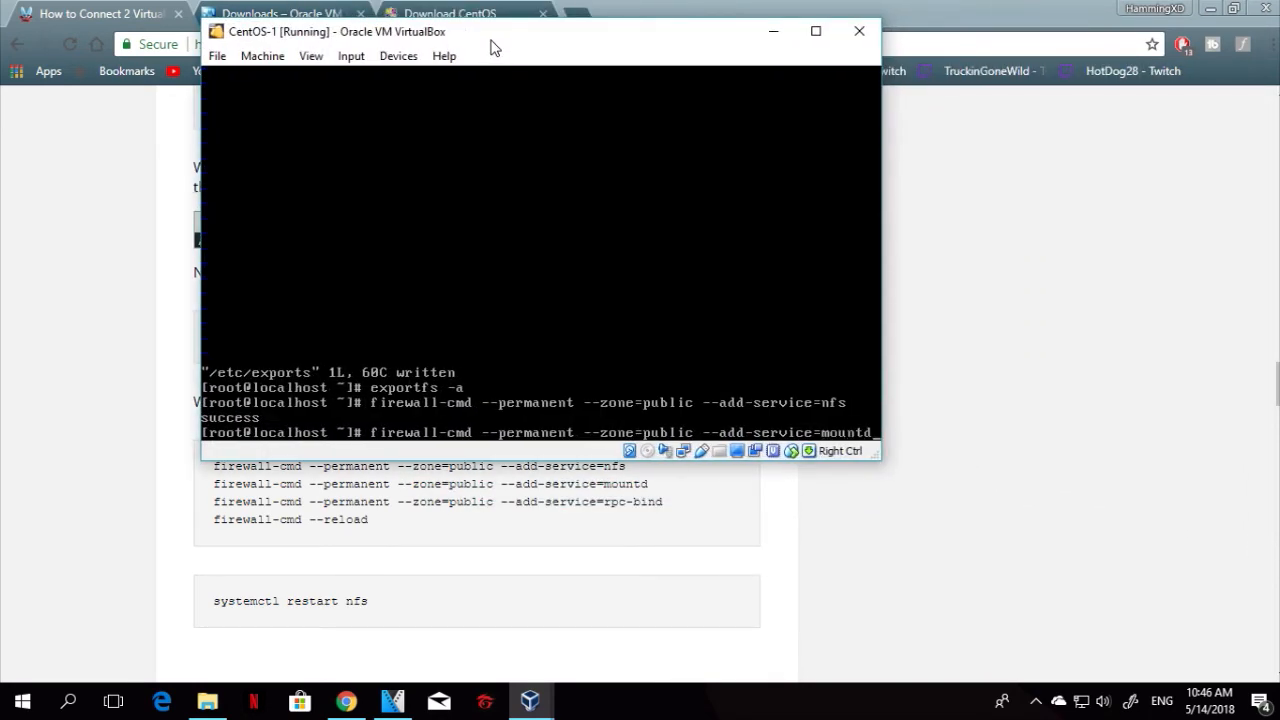
key(Return)
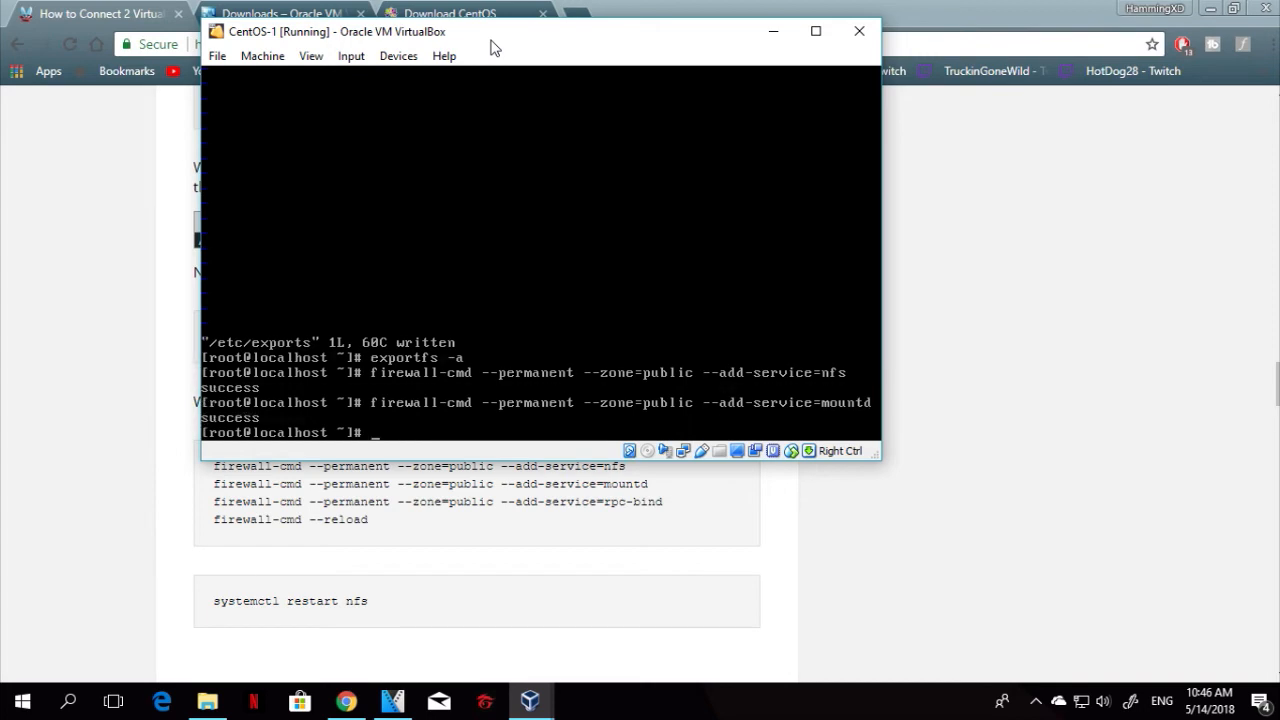
Permanently add the rpc-bind service to the public firewall zone on CentOS-1
key(Up)
key(BackSpace)
key(BackSpace)
key(BackSpace)
key(BackSpace)
key(BackSpace)
key(BackSpace)
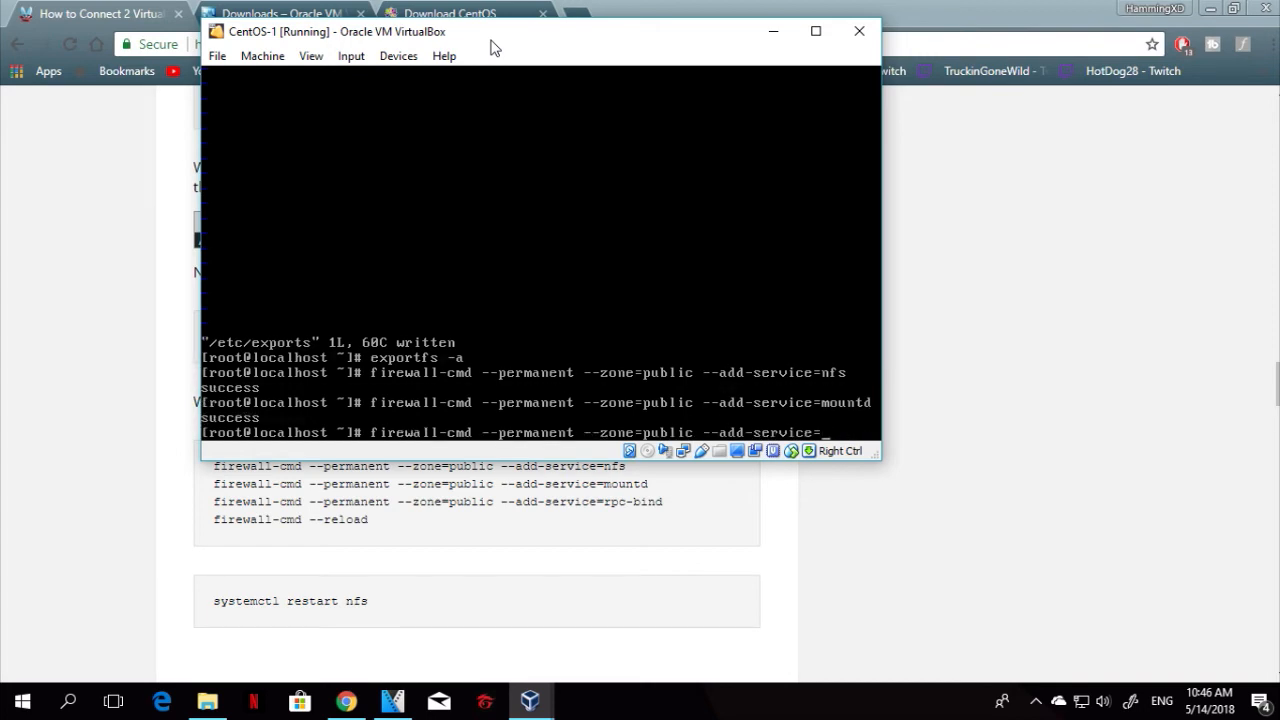
text(rpc-bind)
key(Return)
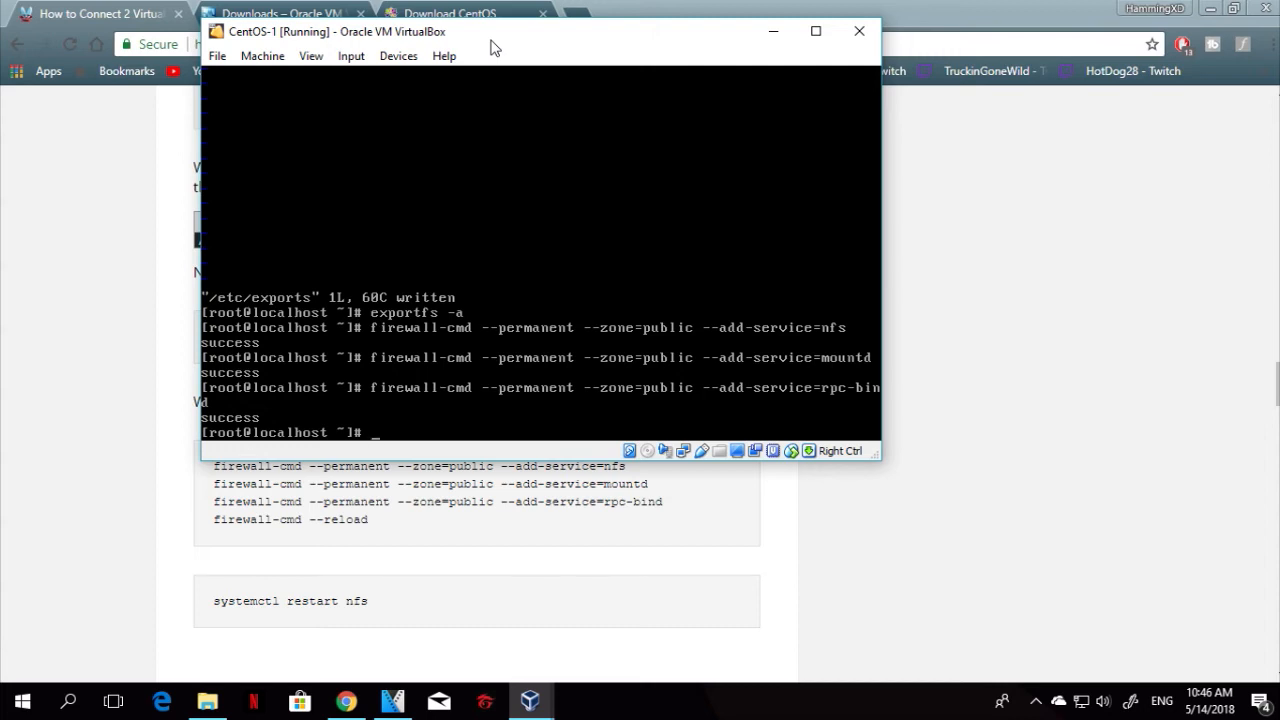
Reload the CentOS-1 firewall with firewall-cmd --reload
key(Up)
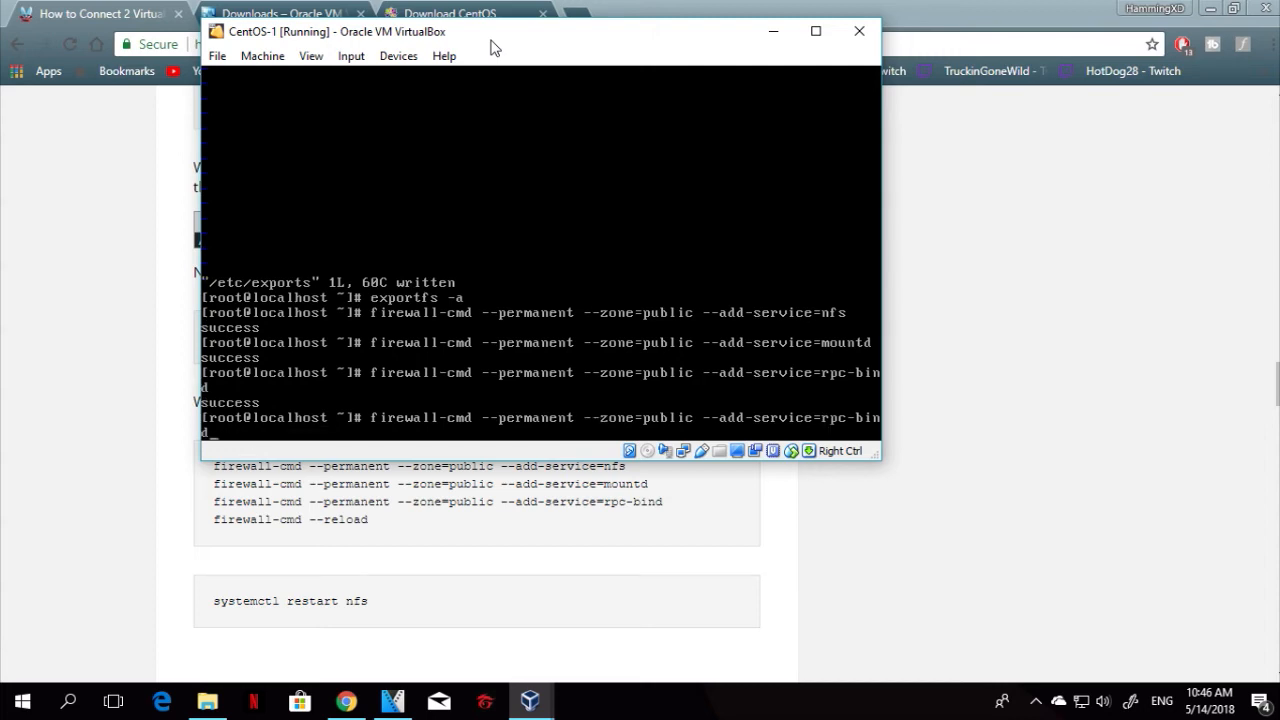
key(BackSpace)
key(BackSpace)
key(BackSpace)
key(BackSpace)
key(BackSpace)
key(BackSpace)
key(BackSpace)
key(BackSpace)
key(BackSpace)
key(BackSpace)
key(BackSpace)
key(BackSpace)
key(BackSpace)
key(BackSpace)
key(BackSpace)
key(BackSpace)
key(BackSpace)
key(BackSpace)
key(BackSpace)
key(BackSpace)
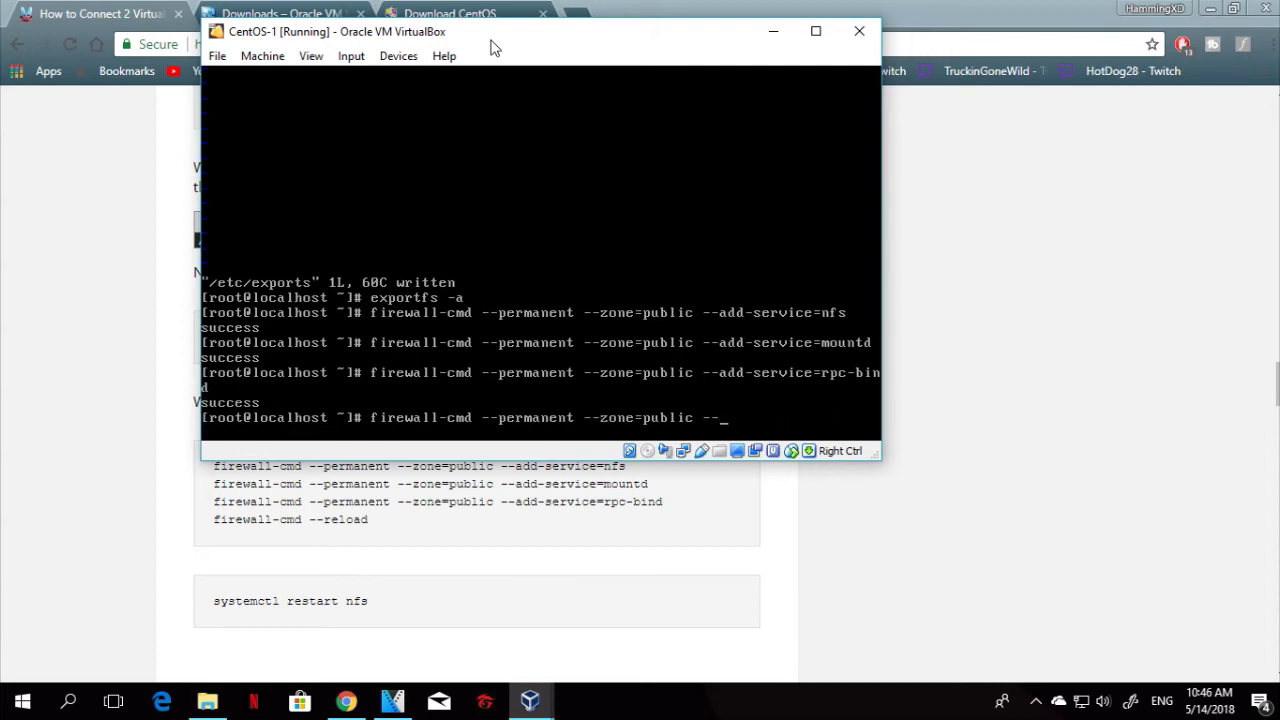
key(BackSpace)
key(BackSpace)
key(BackSpace)
key(BackSpace)
key(BackSpace)
key(BackSpace)
key(BackSpace)
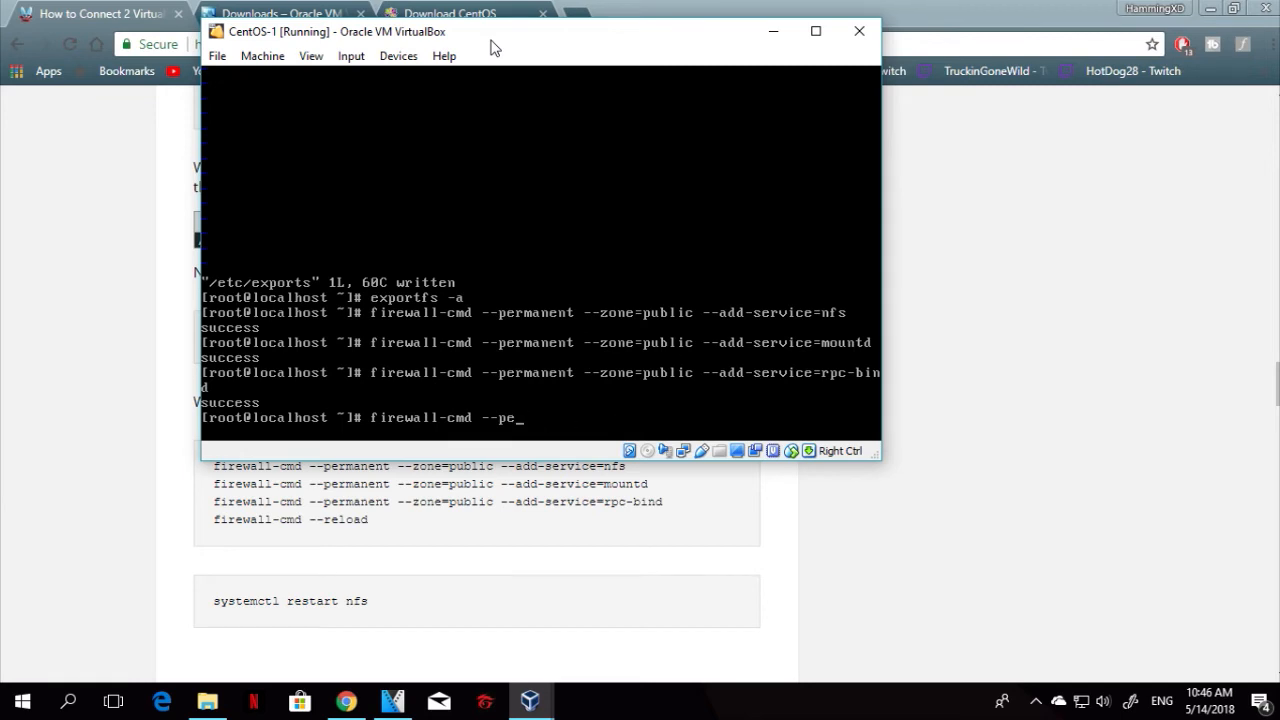
text(reload)
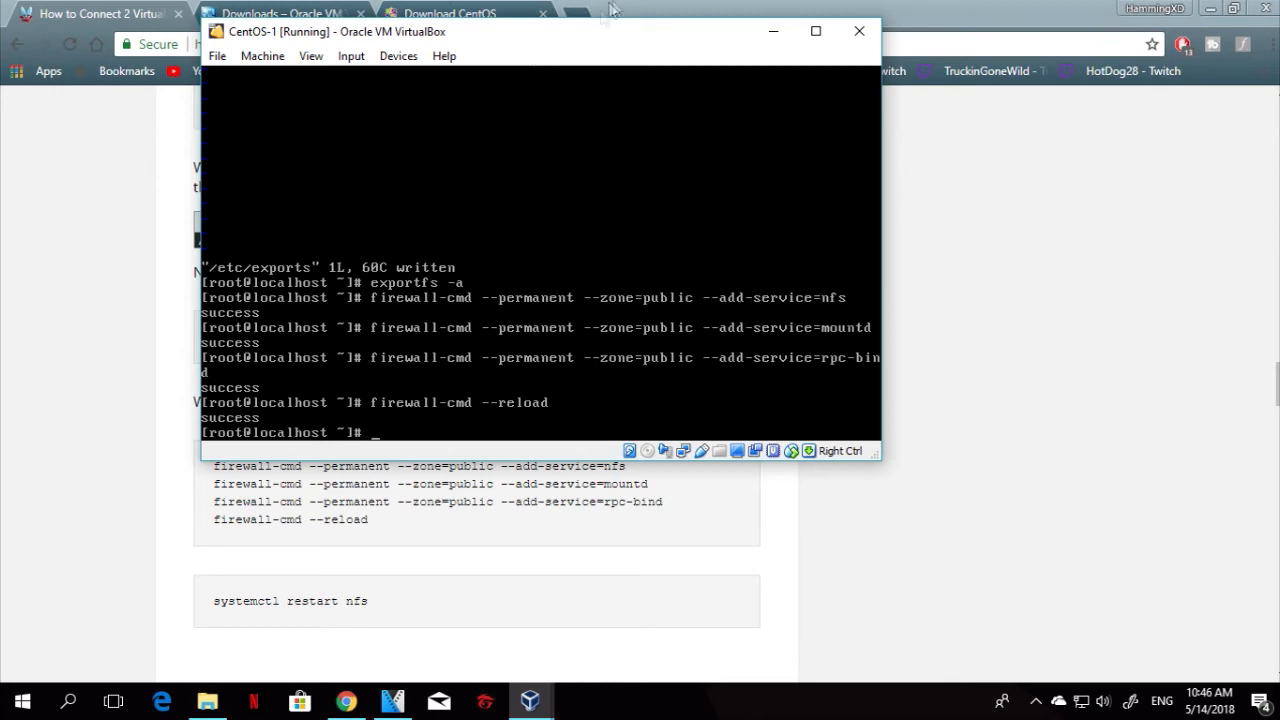
Restart the NFS service on CentOS-1 with systemctl restart nfs
drag(540, 43, 690, 95)
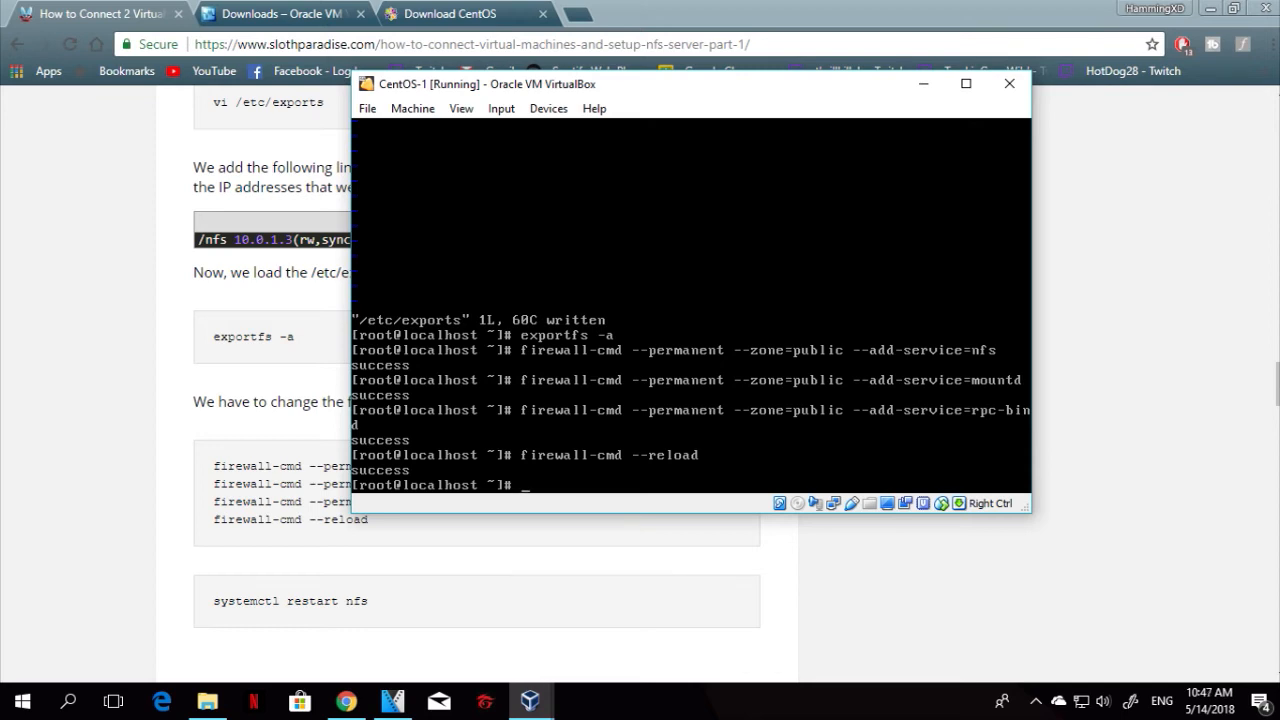
text(systemctl resta)
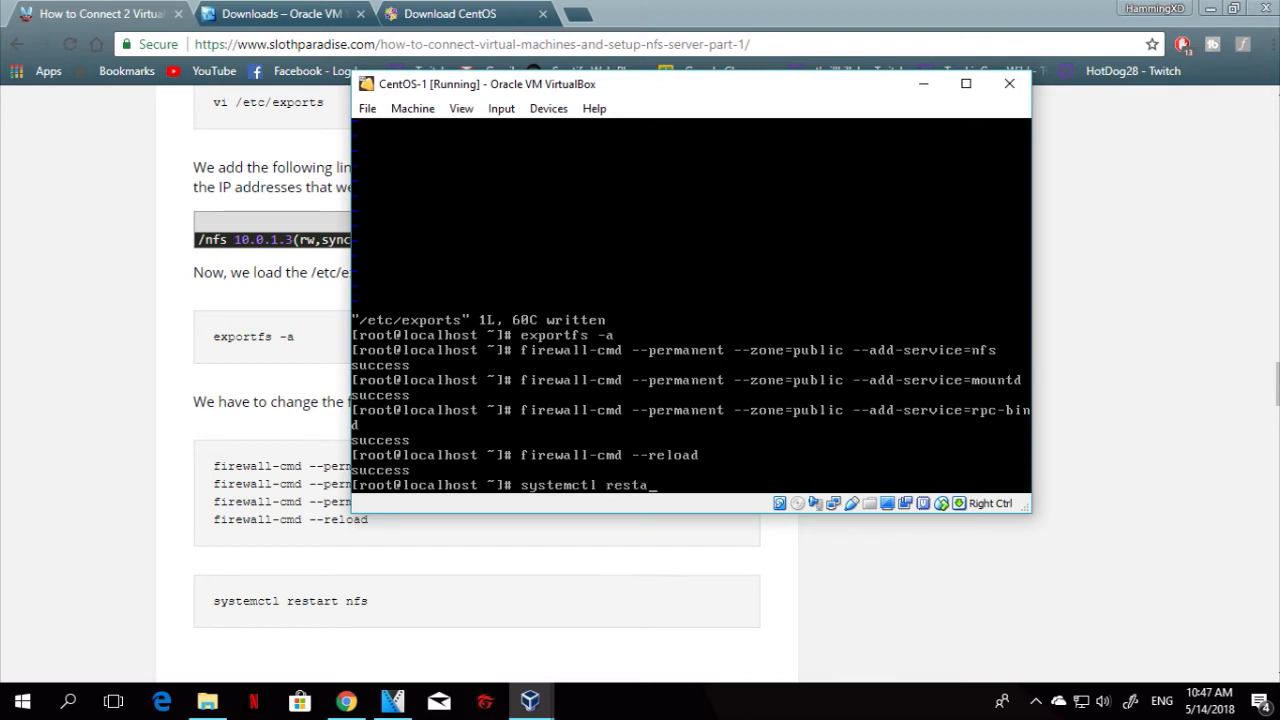
text(rt nfs)
key(Return)
Show the guide's NFS client section for Machine #2 and bring the CentOS-2 window up beside it
scroll(600, 110, down, 2)
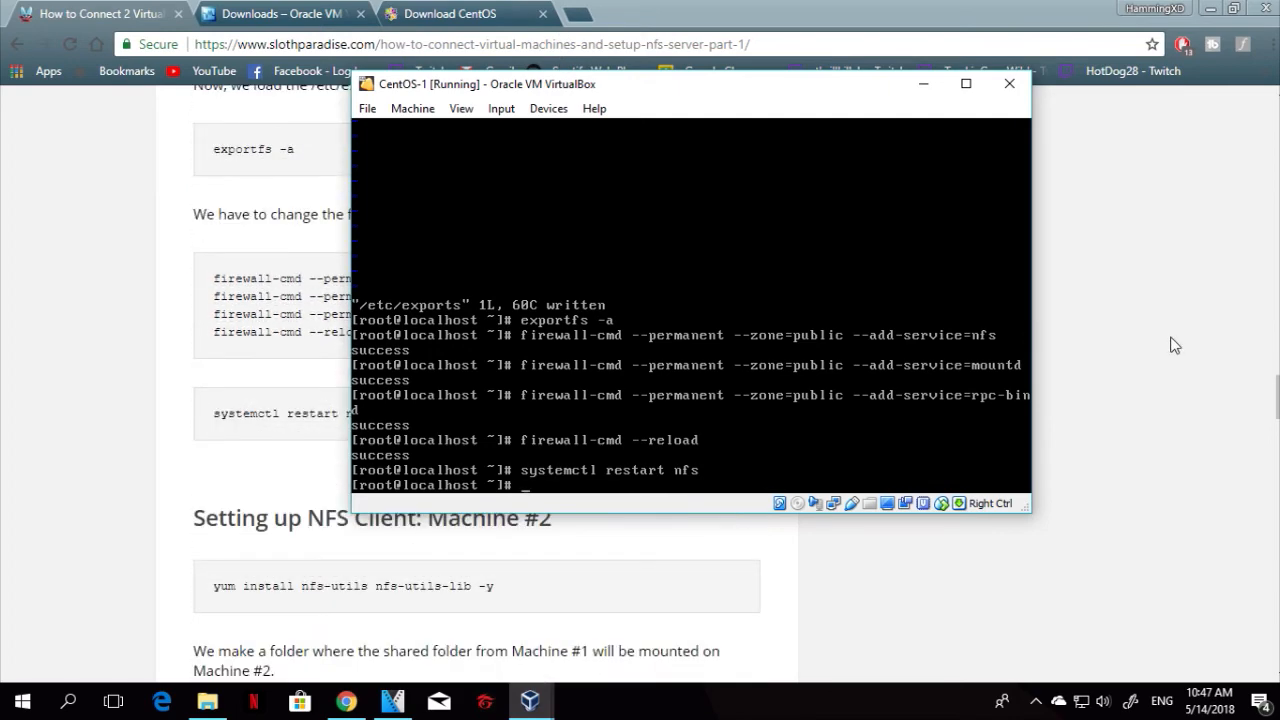
drag(737, 106, 800, 167)
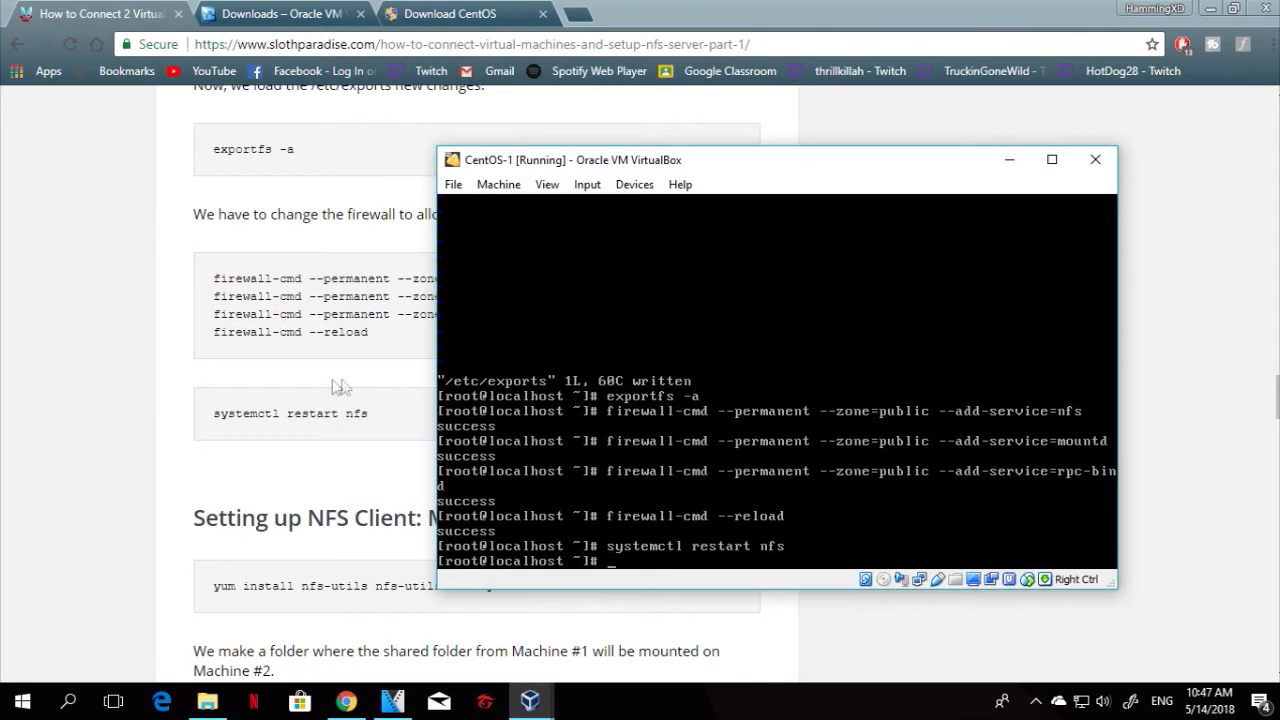
scroll(350, 300, down, 3)
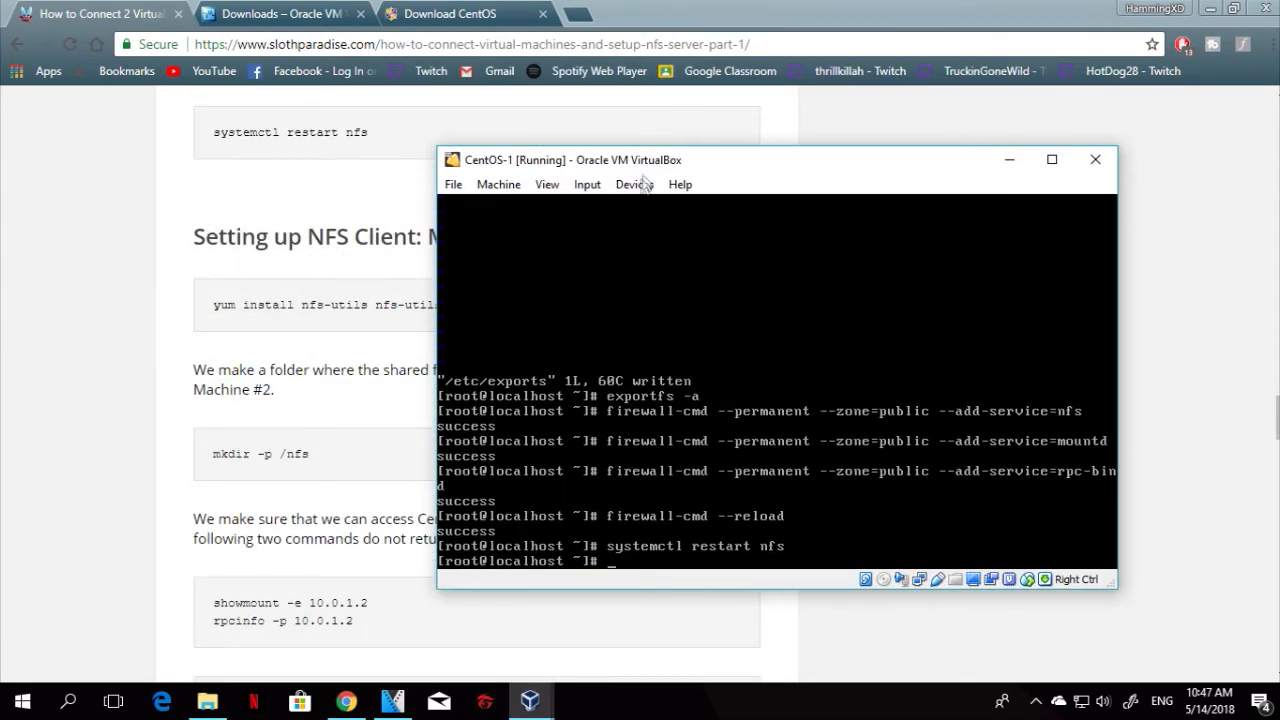
drag(734, 168, 832, 156)
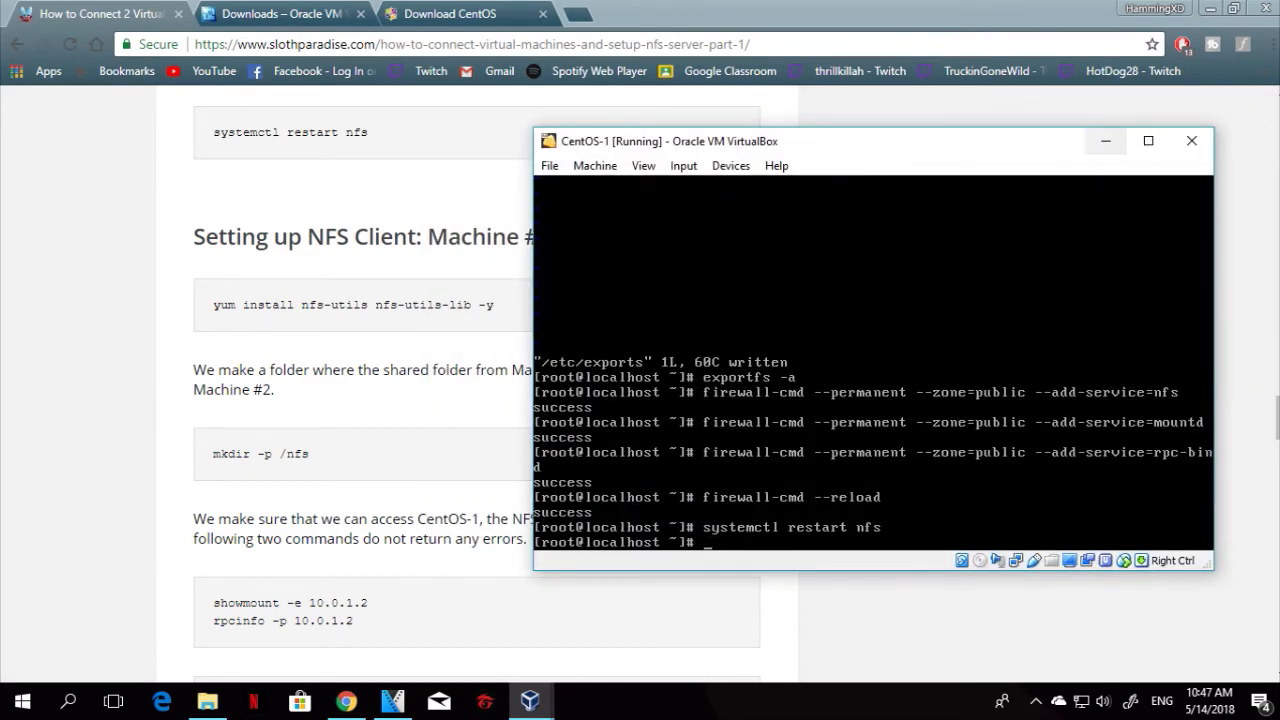
mouse_move(545, 705)
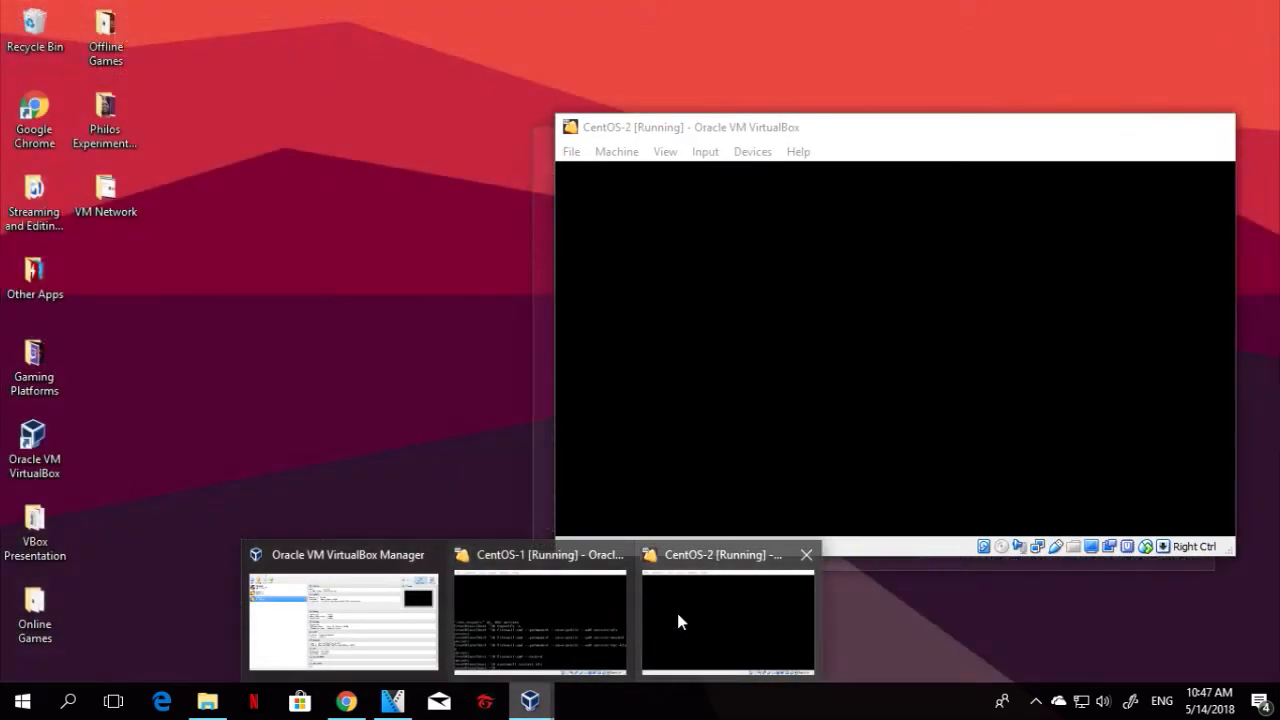
click(676, 608)
mouse_move(750, 148)
mouse_down()
mouse_move(764, 156)
mouse_move(754, 166)
mouse_up()
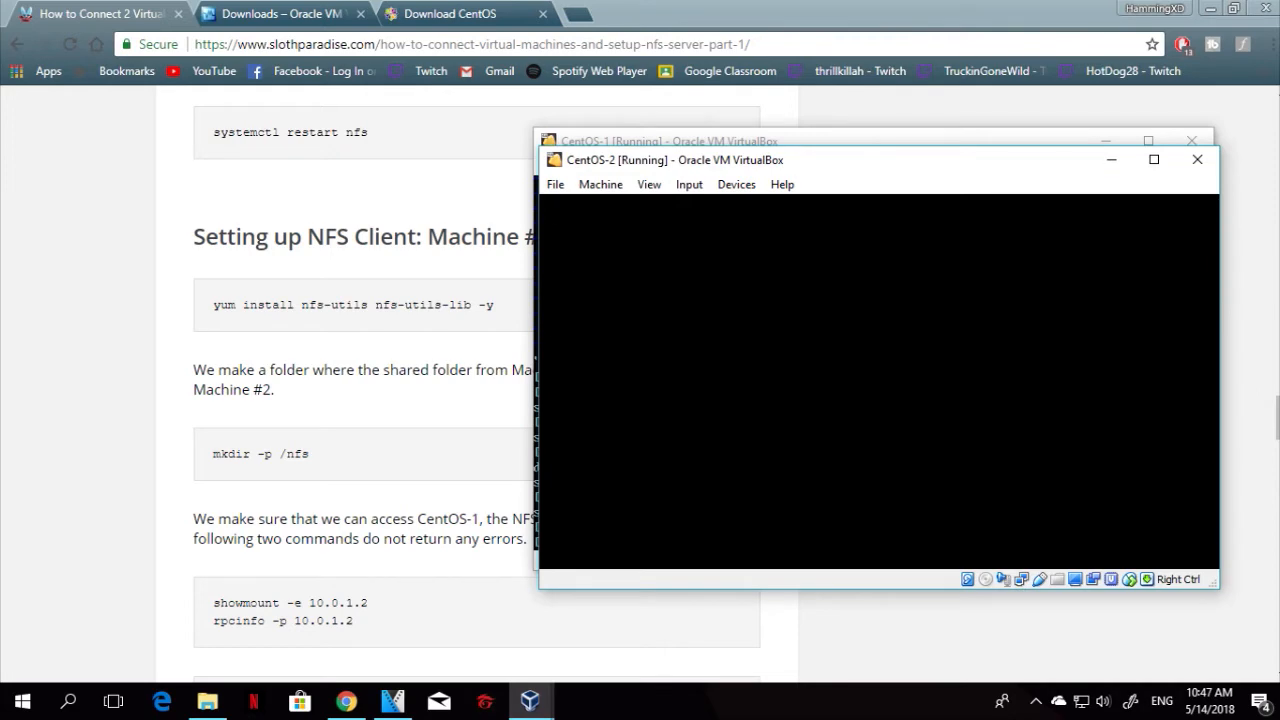
Clear the CentOS-2 terminal screen, discarding the recalled ping command
key(Up)
text(clea)
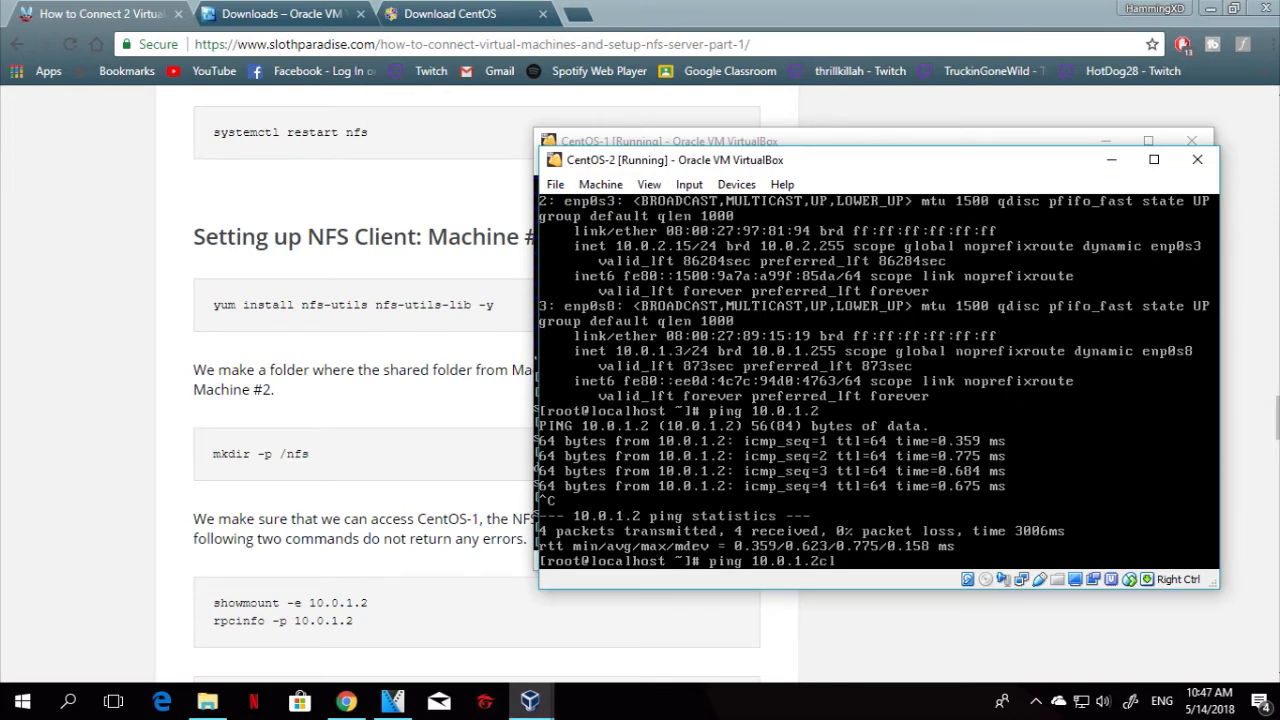
key(BackSpace)
key(BackSpace)
key(BackSpace)
key(BackSpace)
key(BackSpace)
key(BackSpace)
key(BackSpace)
key(BackSpace)
key(BackSpace)
key(BackSpace)
text(clear)
key(Return)
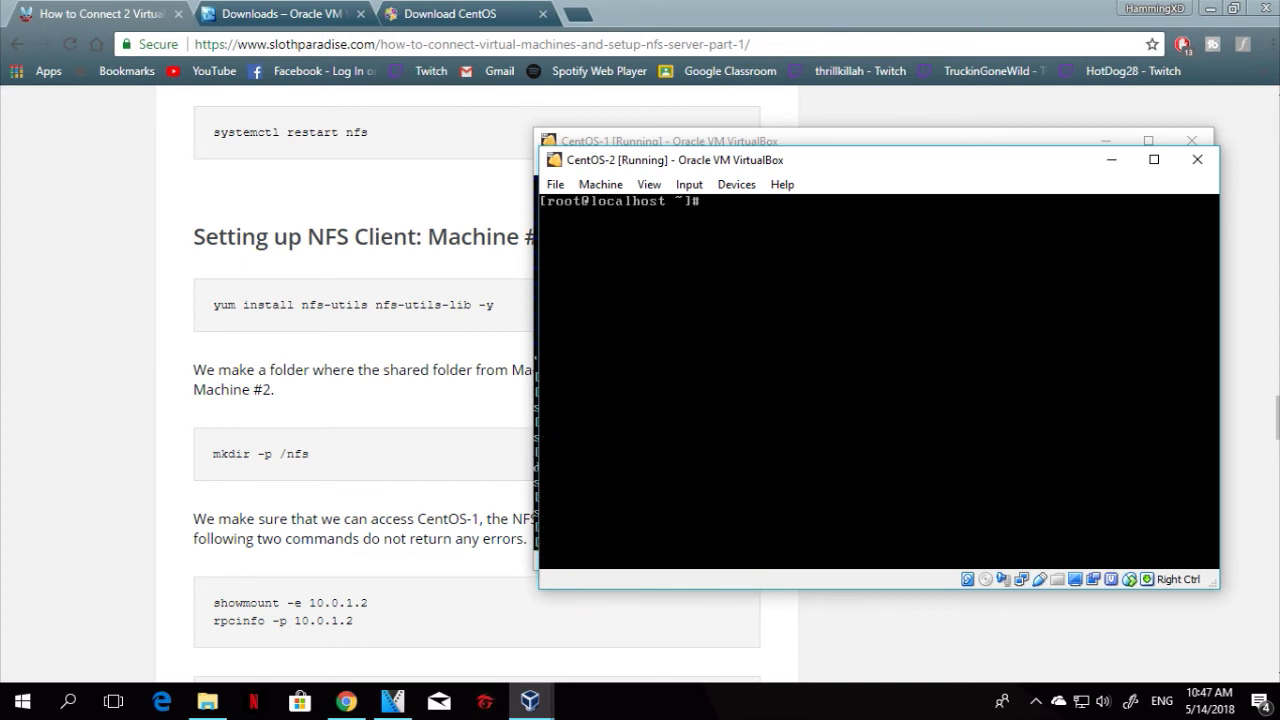
Install the NFS client packages on CentOS-2 with yum install nfs-utils nfs-utils-lib -y
text(yum install nfs-utils nfs-utils-lib)
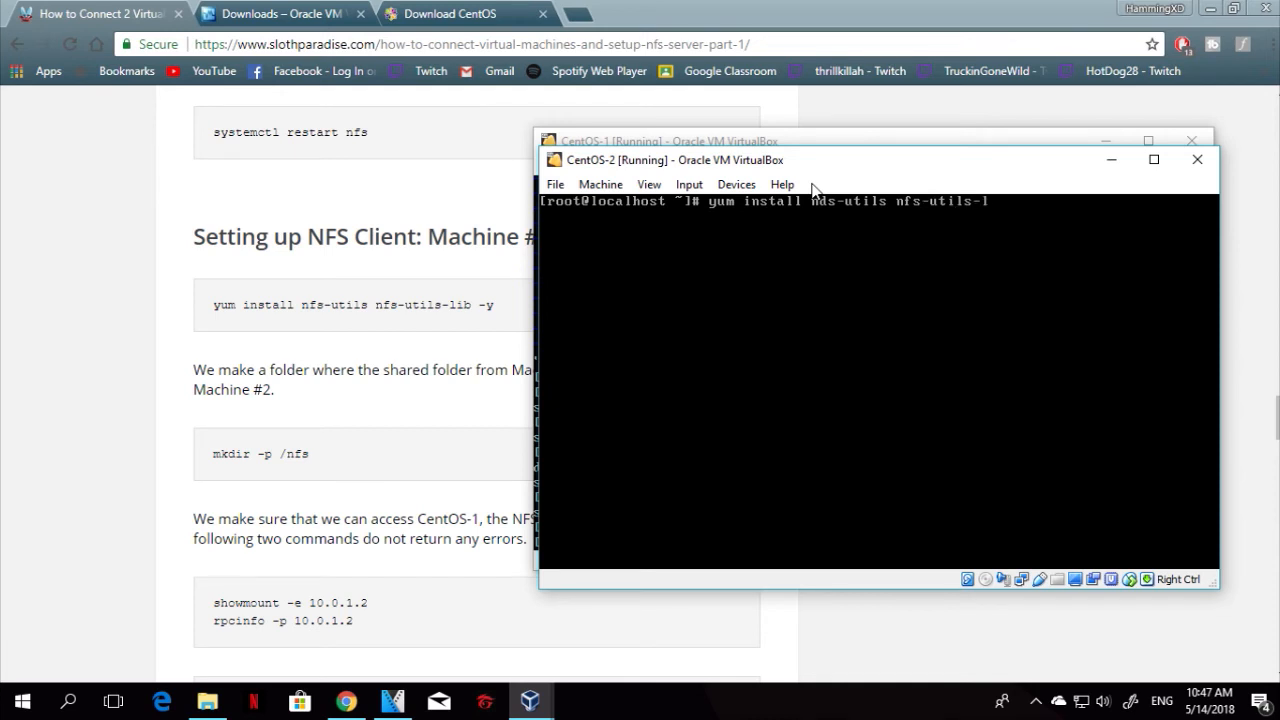
text( -y)
key(Return)
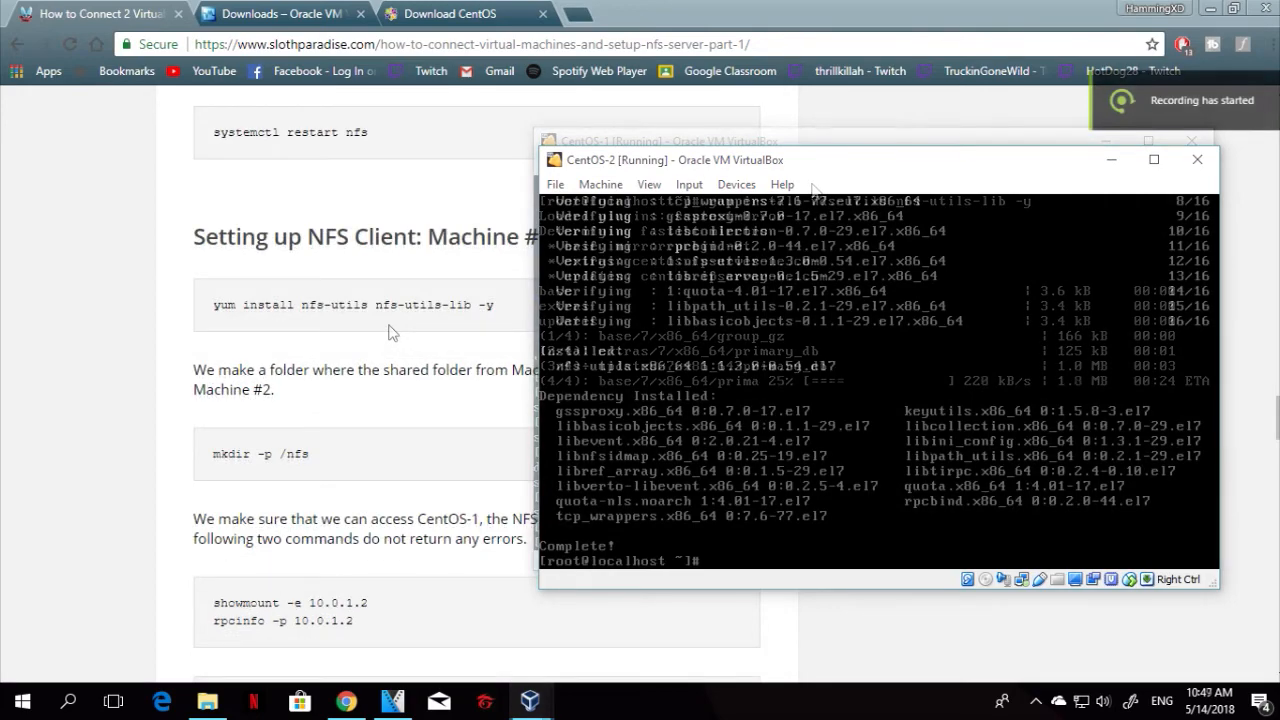
Review the guide's remaining client instructions, from creating the mount folder through the automatic mounting section
scroll(392, 333, down, 3)
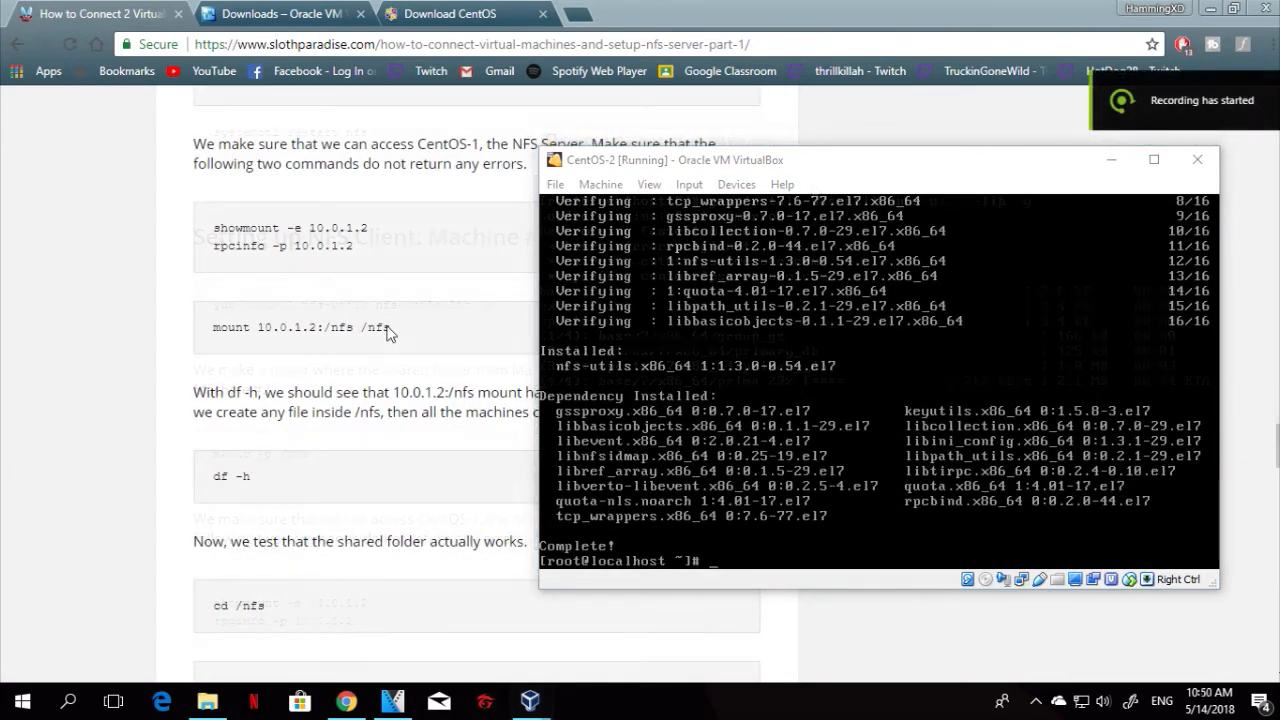
scroll(390, 333, down, 3)
scroll(388, 328, up, 2)
scroll(386, 326, up, 2)
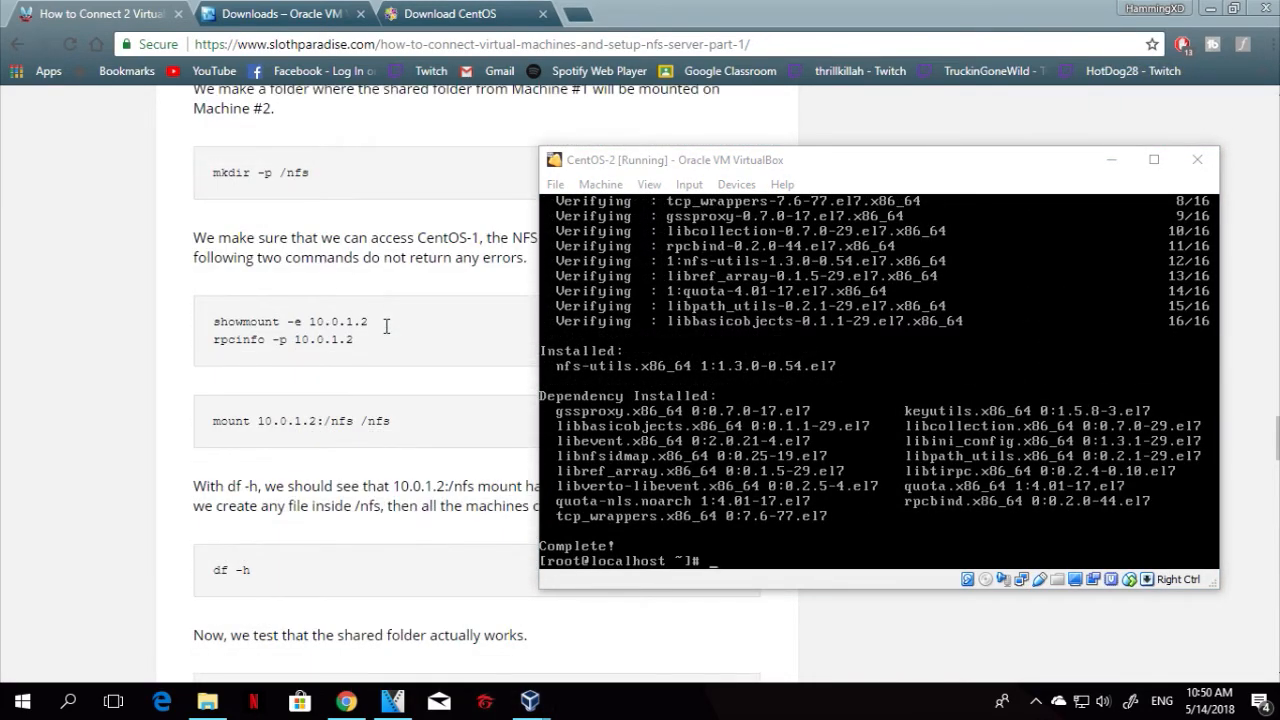
scroll(386, 326, down, 8)
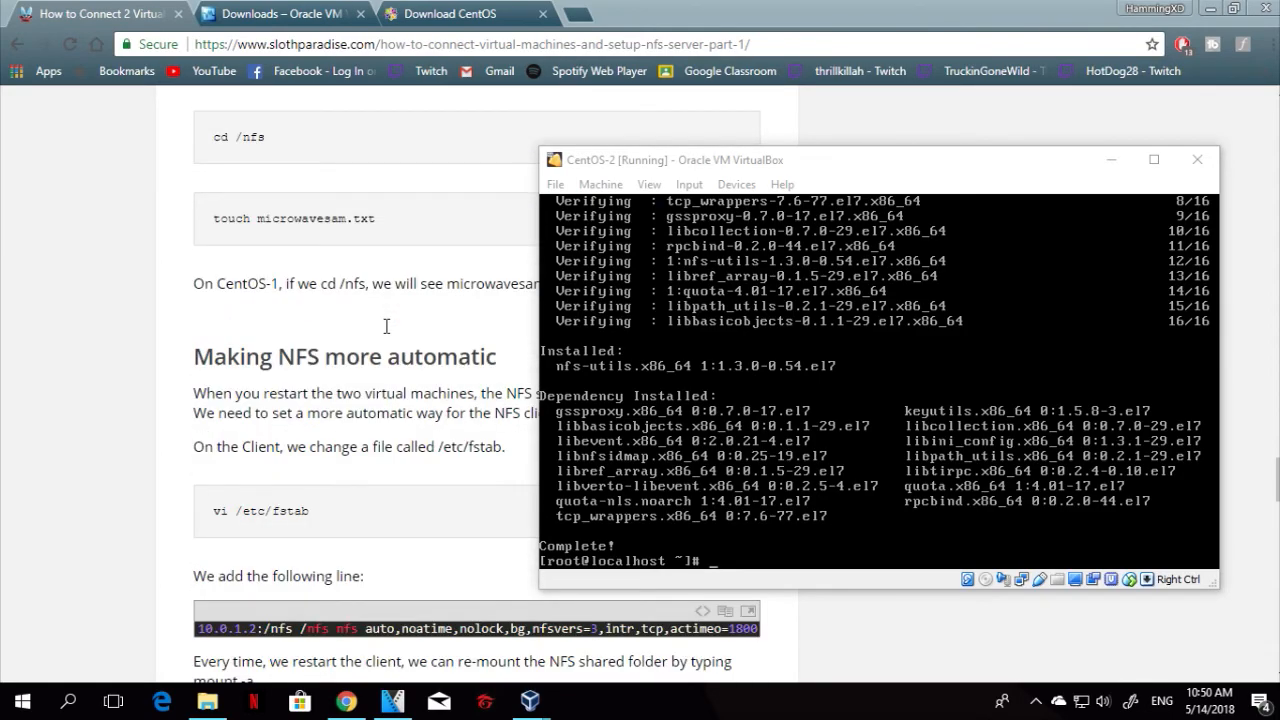
scroll(388, 333, up, 10)
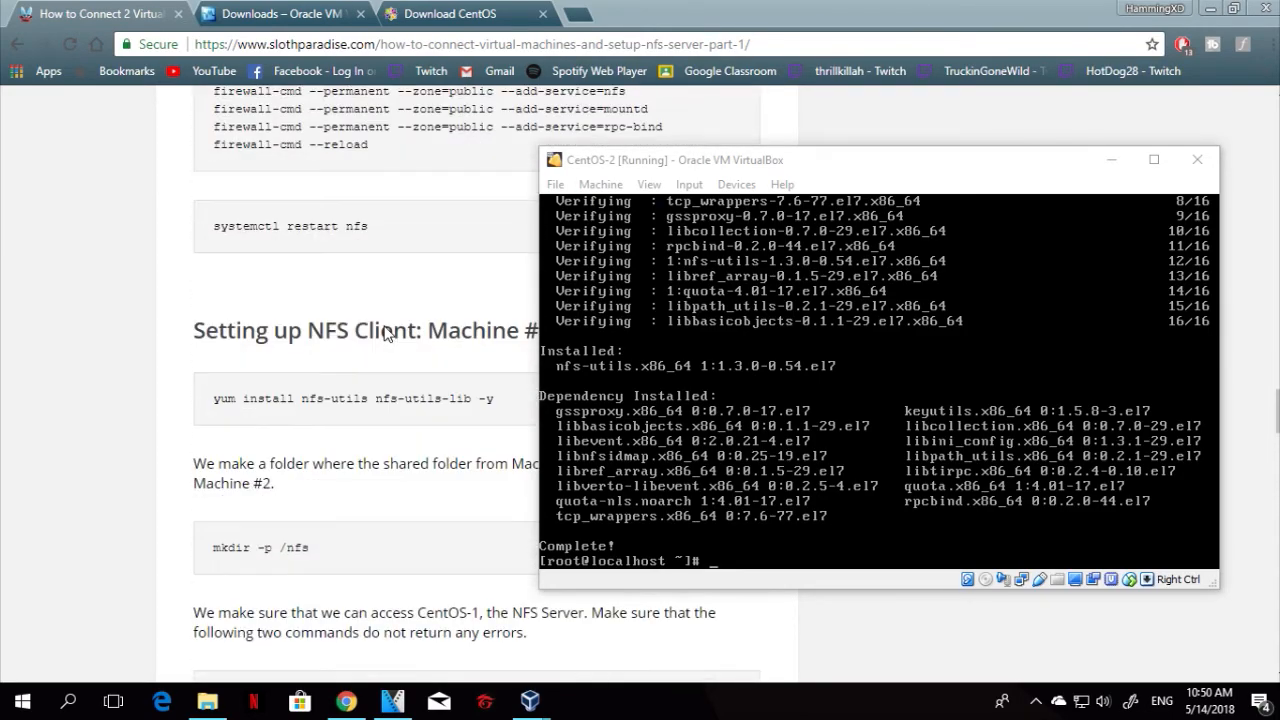
Create the mount folder on CentOS-2 with mkdir -p /mnt/nfs/nfsshare, following the guide's folder instruction
scroll(386, 333, down, 5)
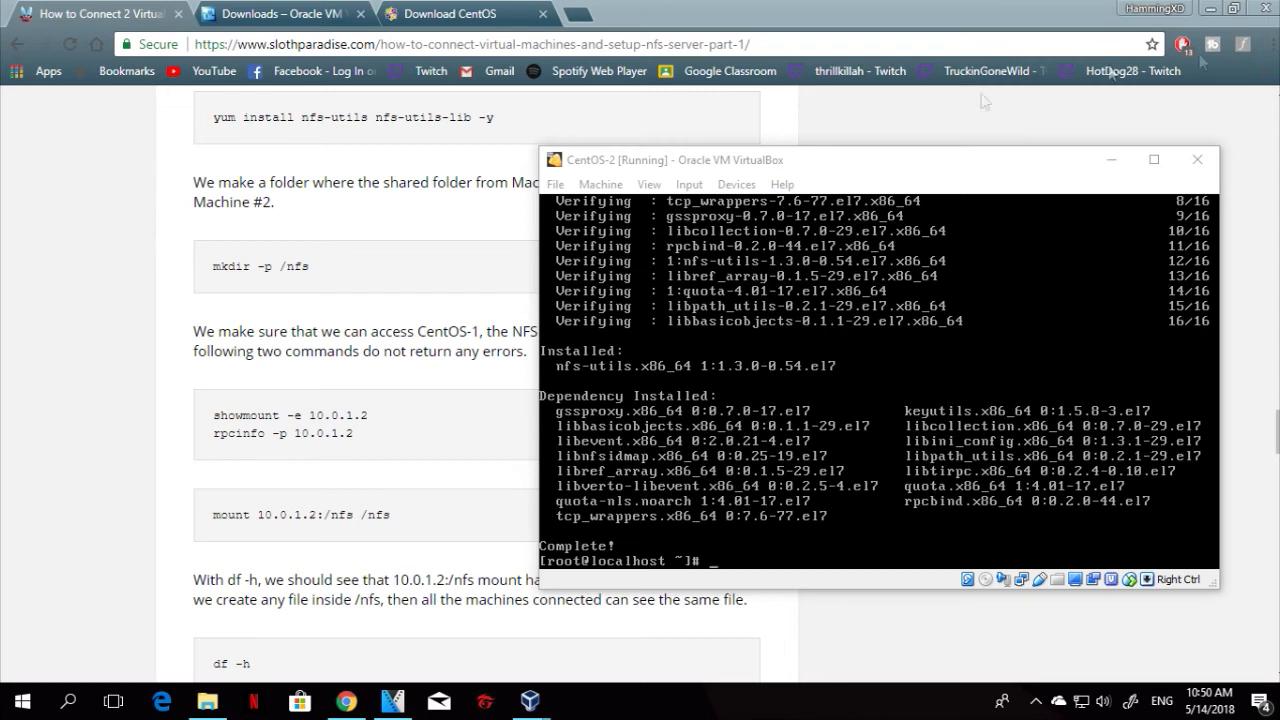
click(1026, 167)
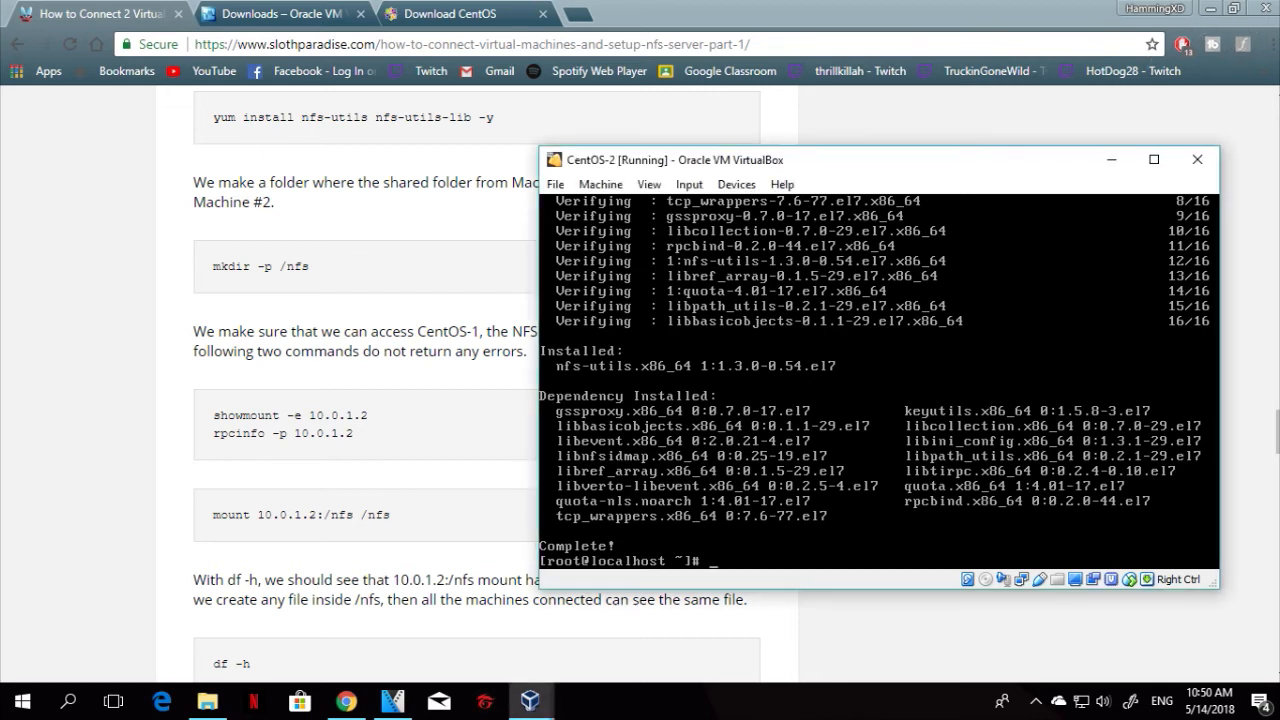
text(mkdir -p /mnt/nfs/nfs)
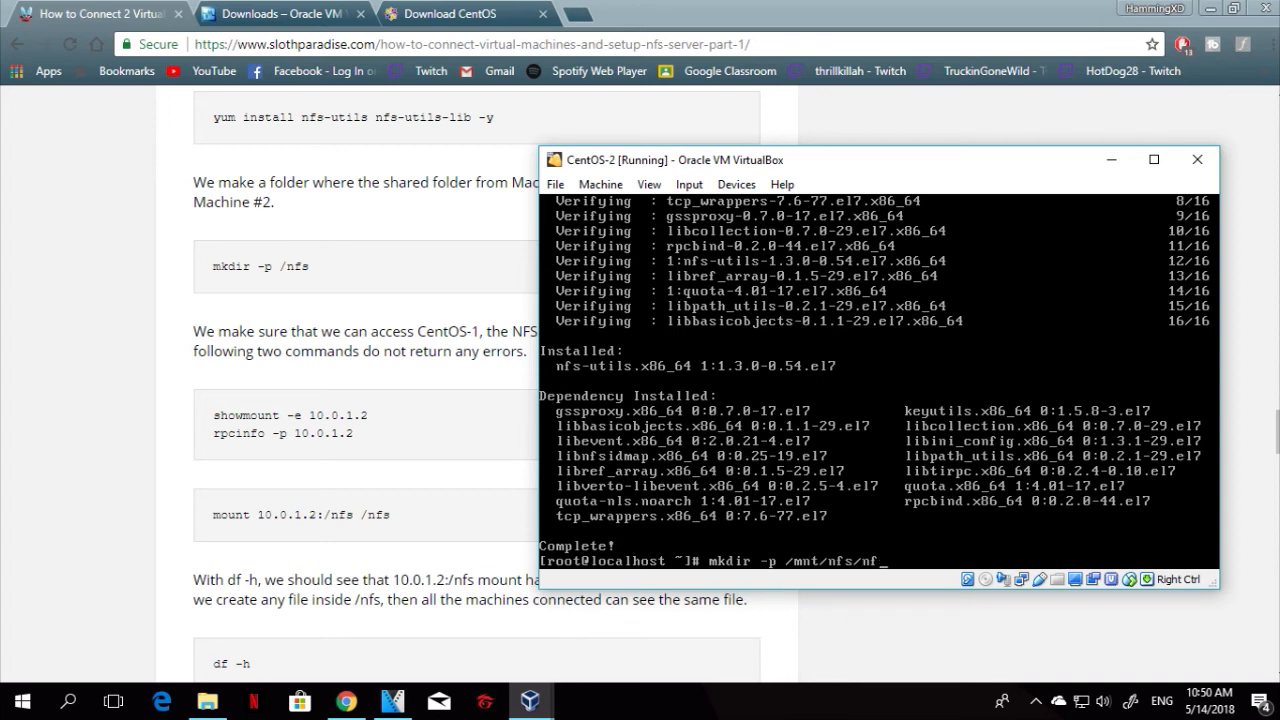
text(share)
key(Return)
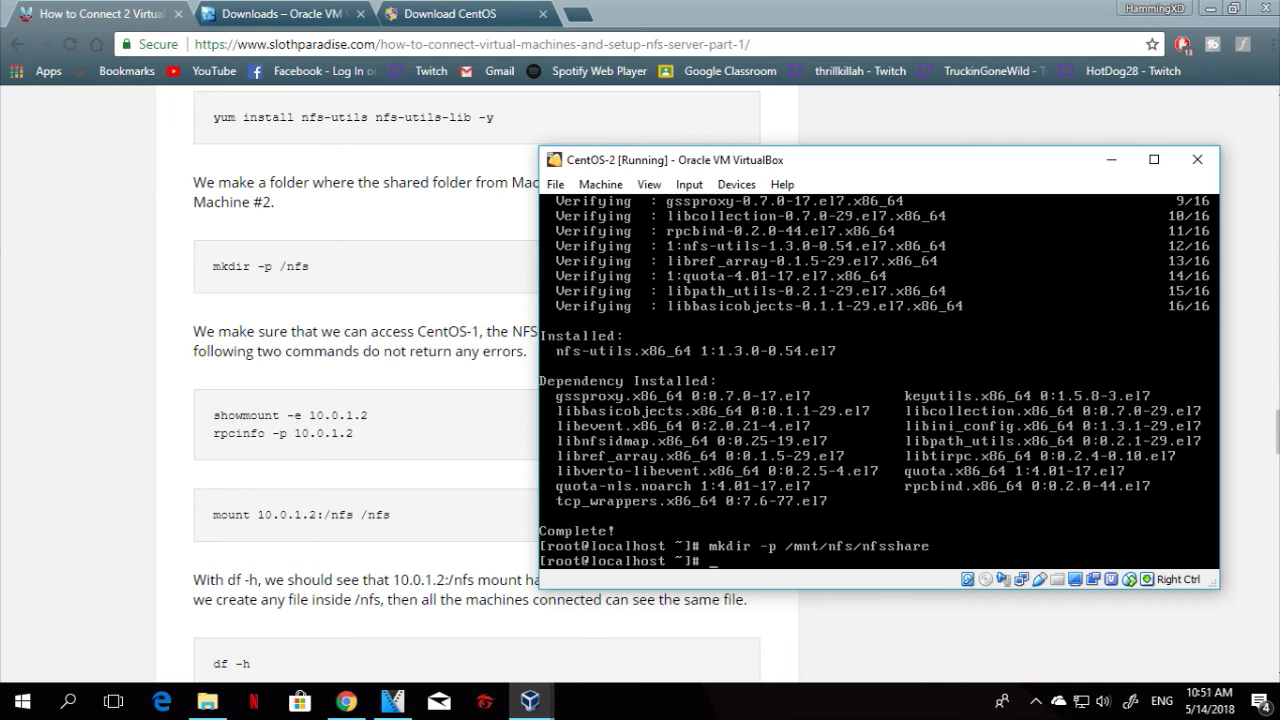
List the NFS server's exports with showmount -e 10.0.1.2 and try to query its RPC services with rpcinfo --p 10.0.1.2
text(howmount -e 10.0.1.2)
key(Return)
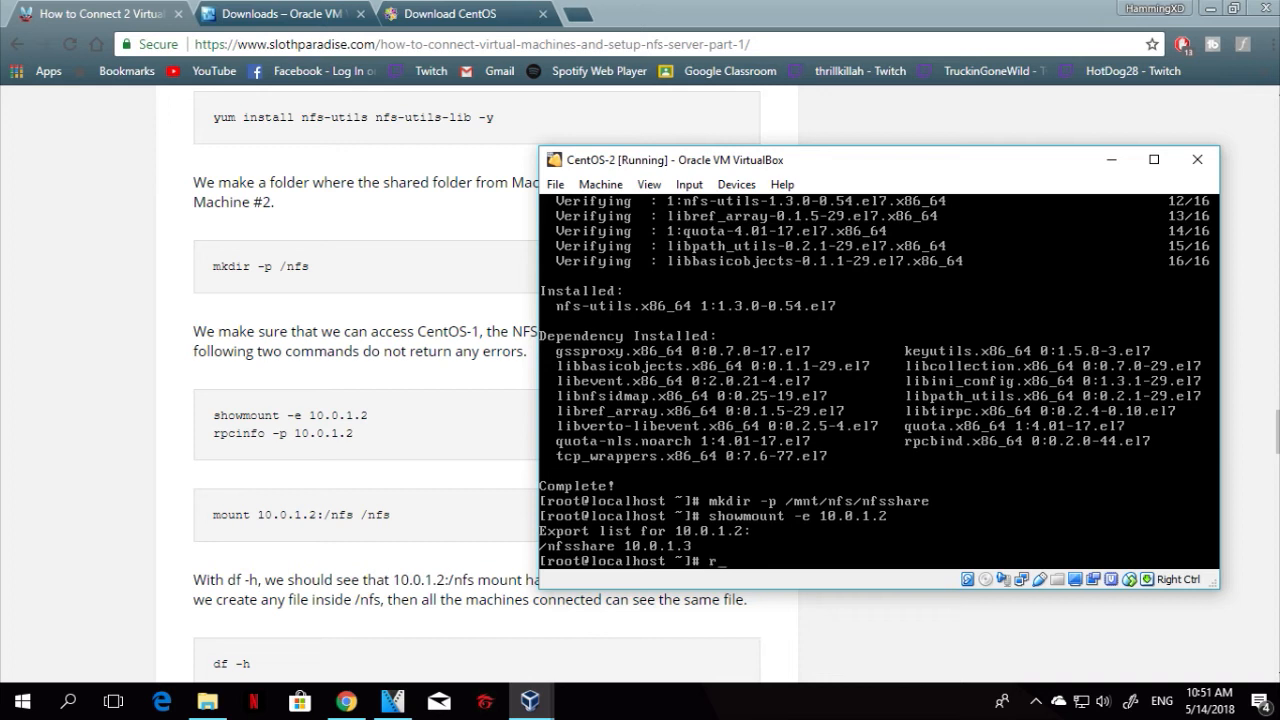
text(info --p 10.0.1.2)
key(Return)
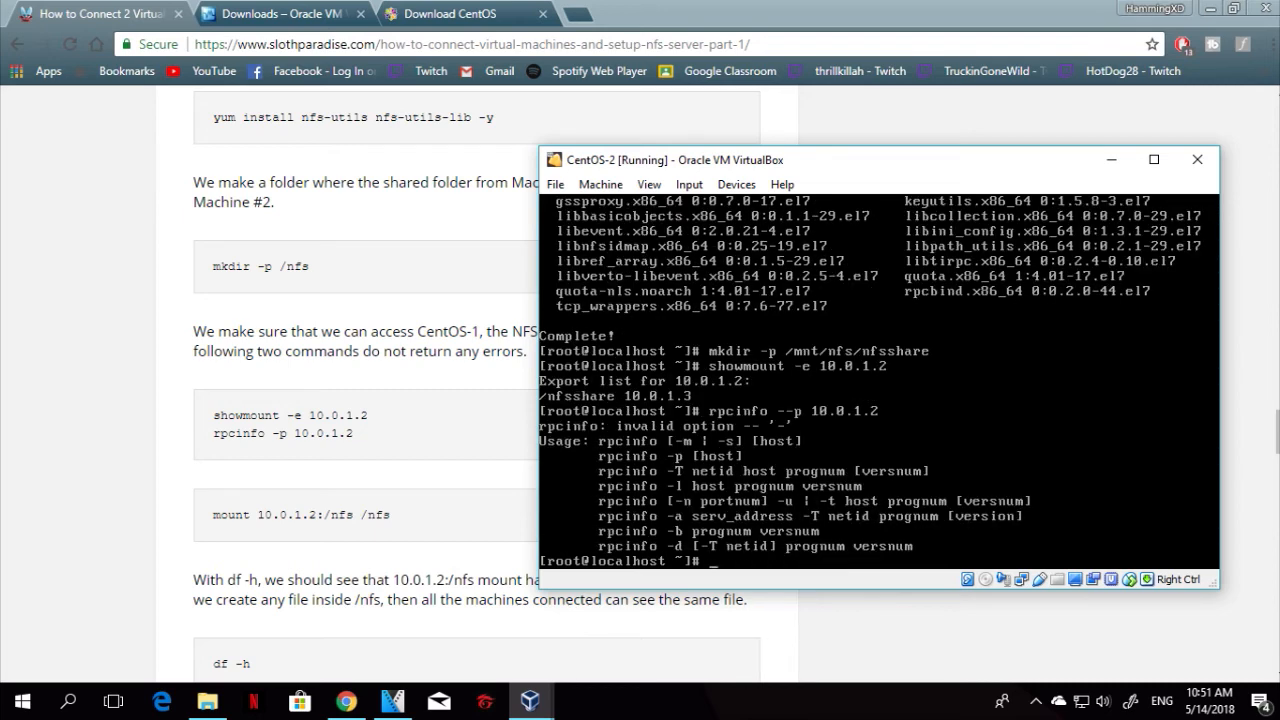
Correct the recalled RPC query to a single dash and run rpcinfo -p 10.0.1.2
key(Up)
key(Left)
key(Left)
key(Left)
key(Left)
key(Left)
key(Left)
key(Left)
key(Left)
key(Left)
key(Left)
key(BackSpace)
key(Return)
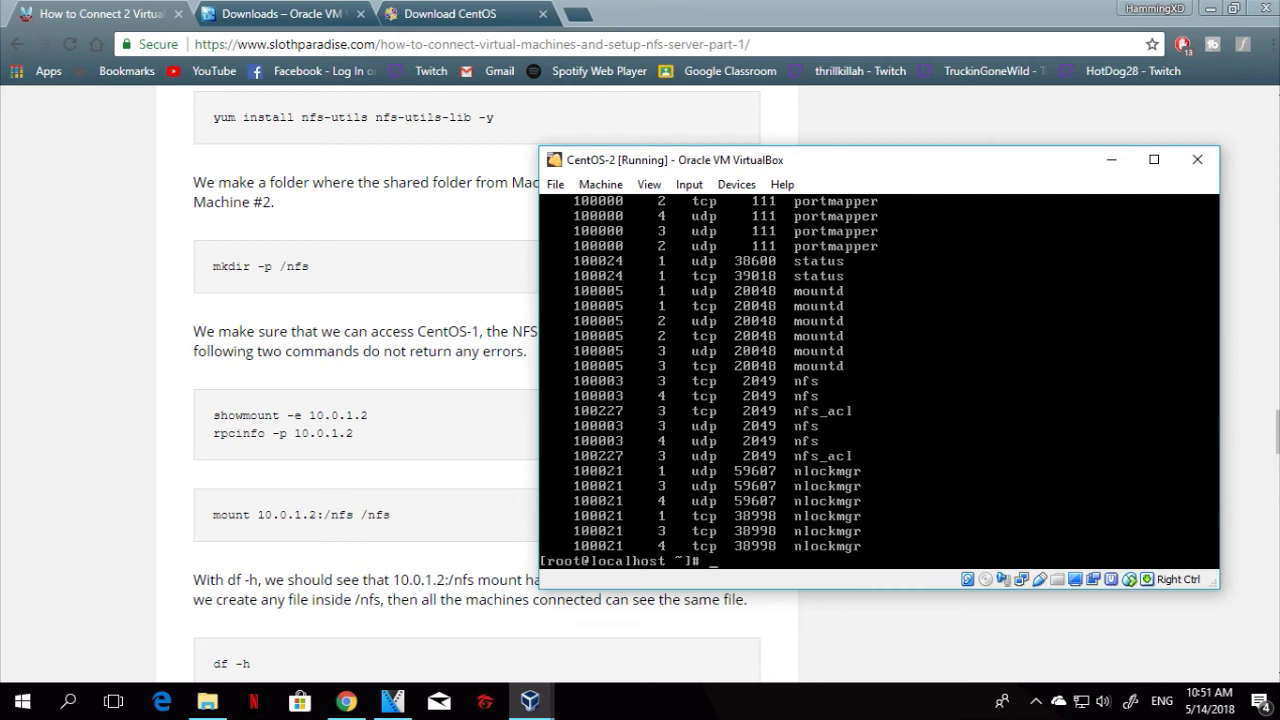
Consult the guide's mount verification instructions and check the mounted filesystems on CentOS-2 with df -h
click(412, 568)
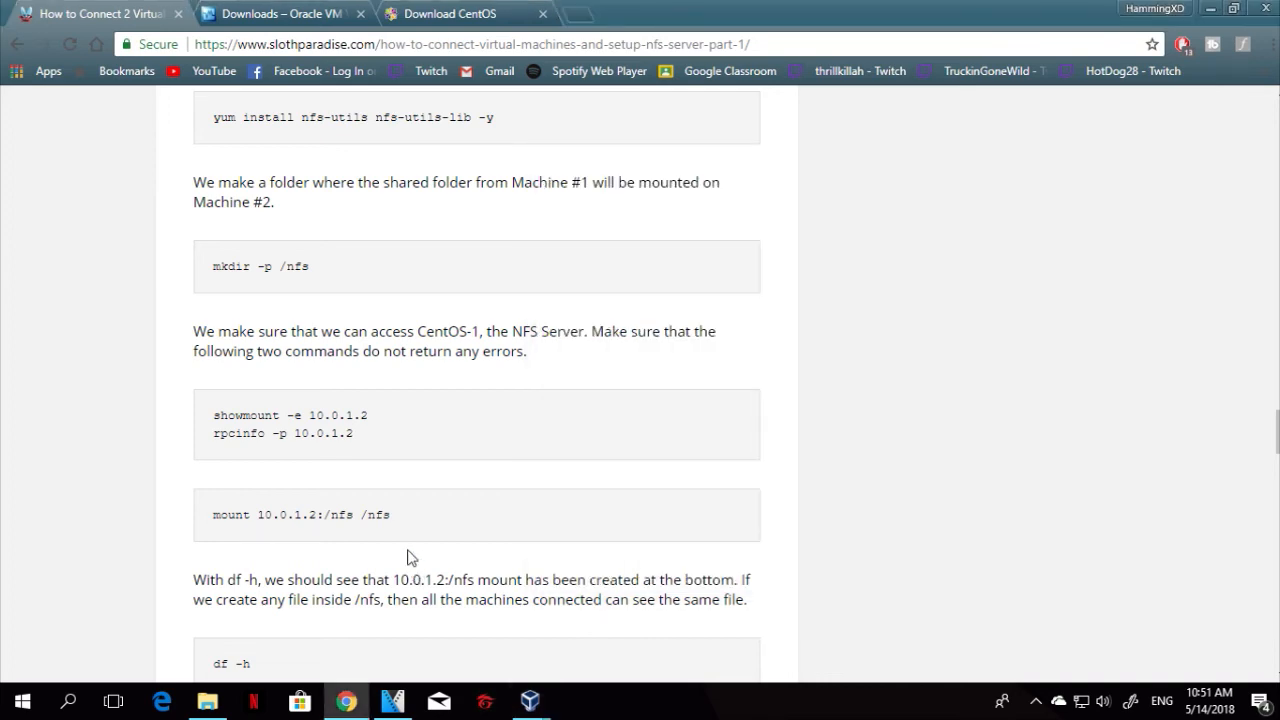
scroll(408, 558, down, 2)
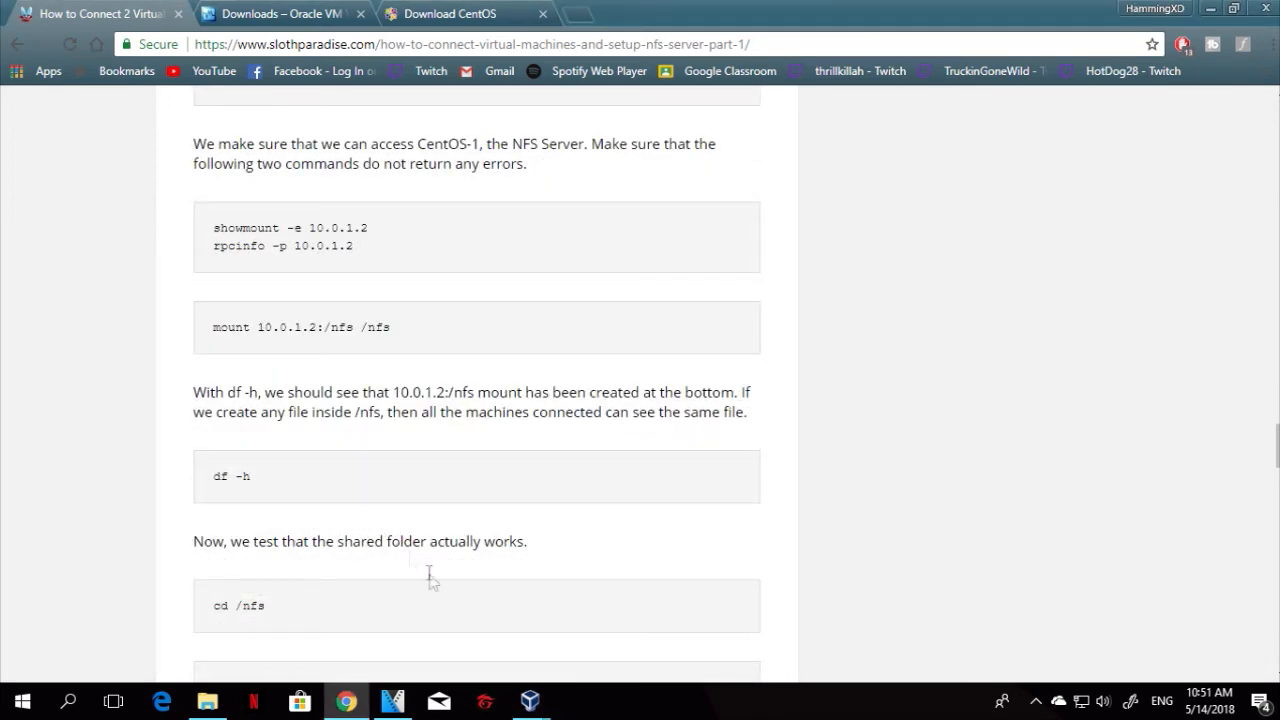
mouse_move(530, 701)
click(670, 613)
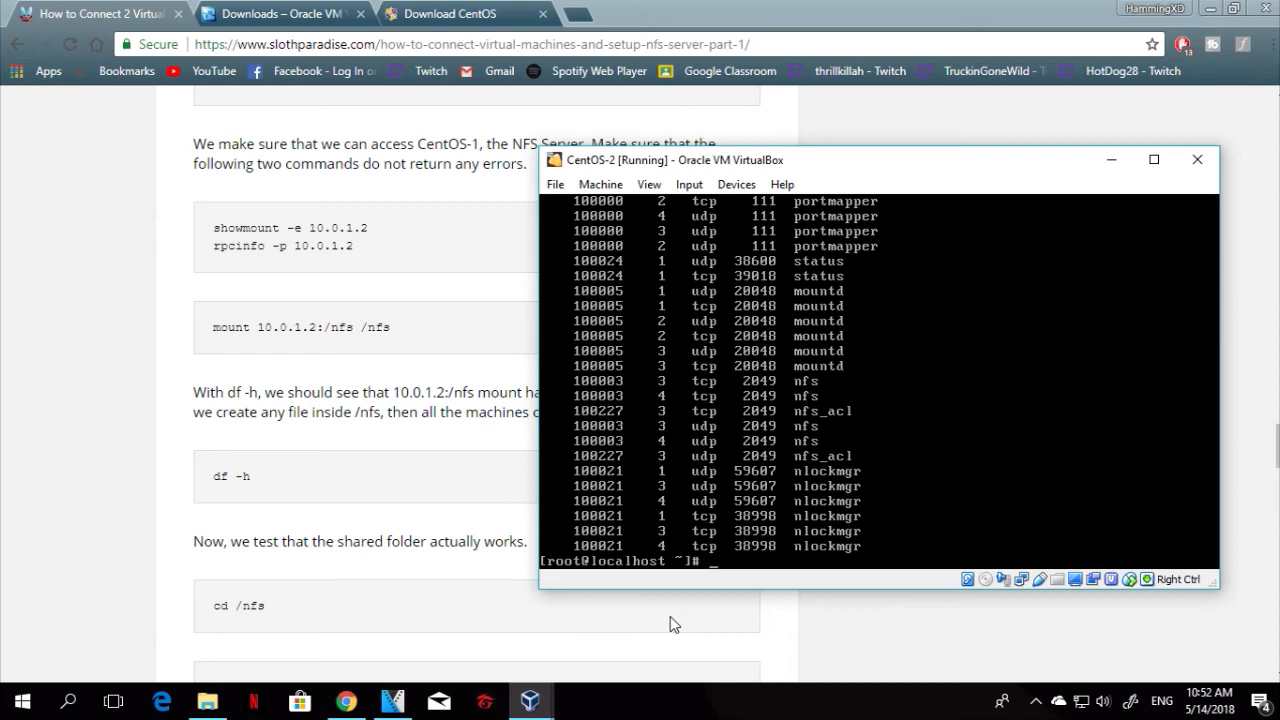
text(df -h)
key(Return)
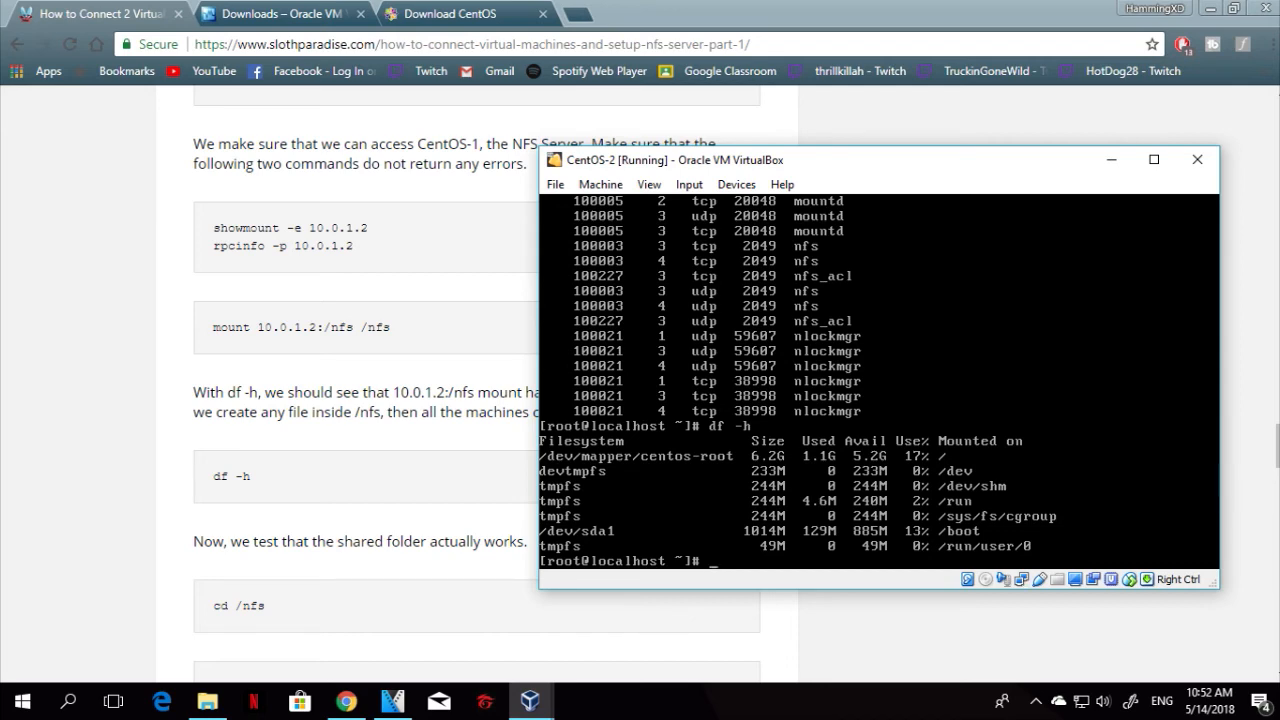
Try to enter the shared folder on CentOS-2 with cd /nfsshare and cd /nfs
scroll(279, 482, down, 2)
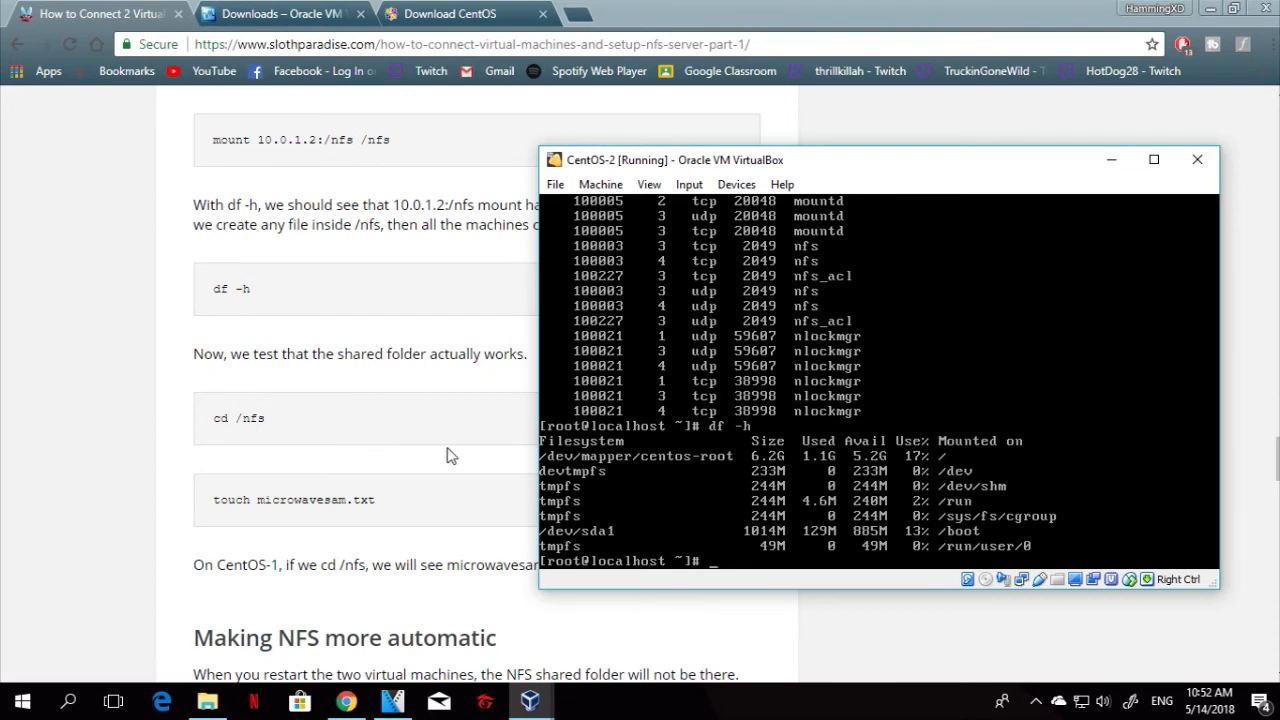
text(cd /nfsshare)
key(Return)
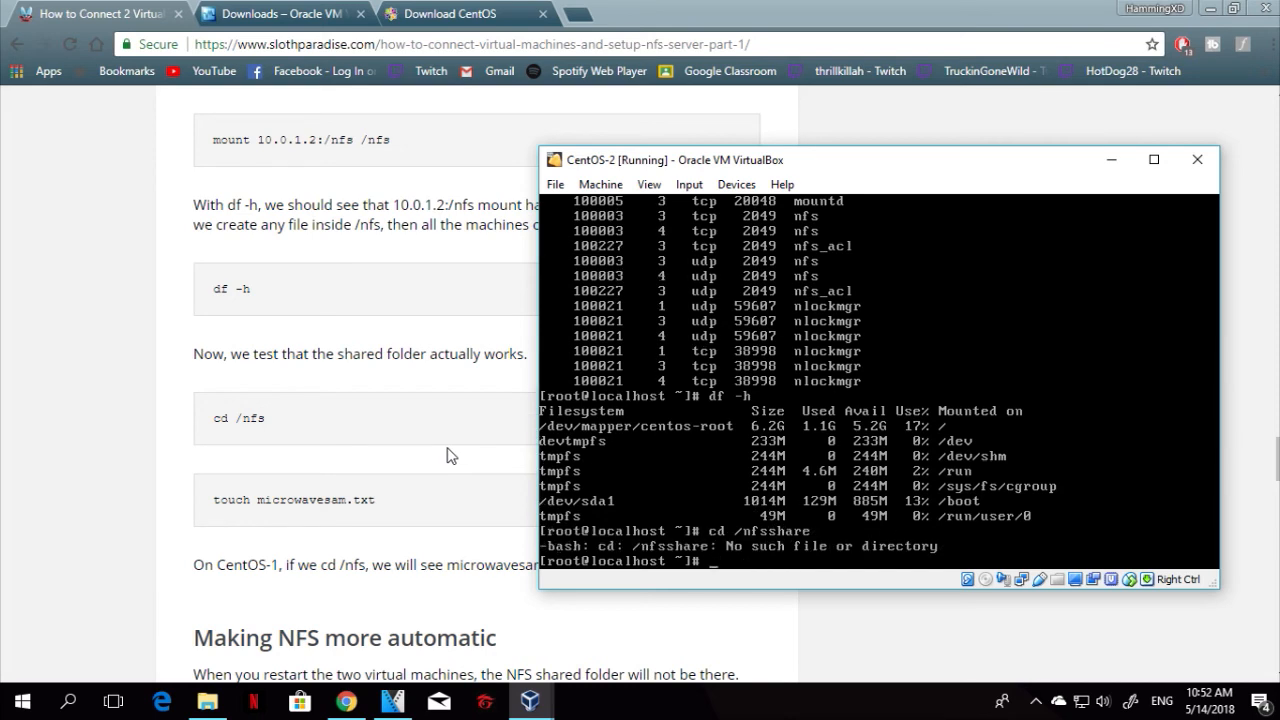
key(Up)
key(BackSpace)
key(BackSpace)
key(BackSpace)
key(BackSpace)
key(BackSpace)
key(Return)
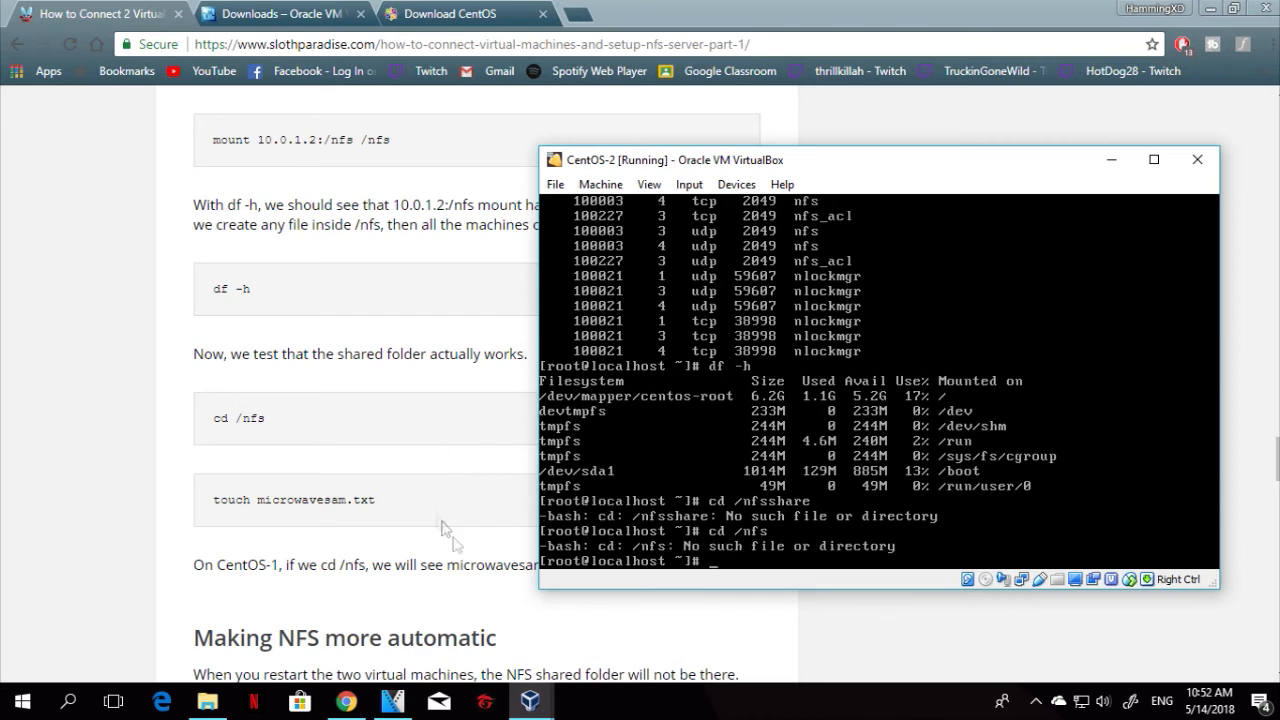
Mount the server's share on CentOS-2 with mount 10.0.1.2:/nfsshare /mnt/nfs/nfsshare, consulting the guide's embedded video
click(355, 490)
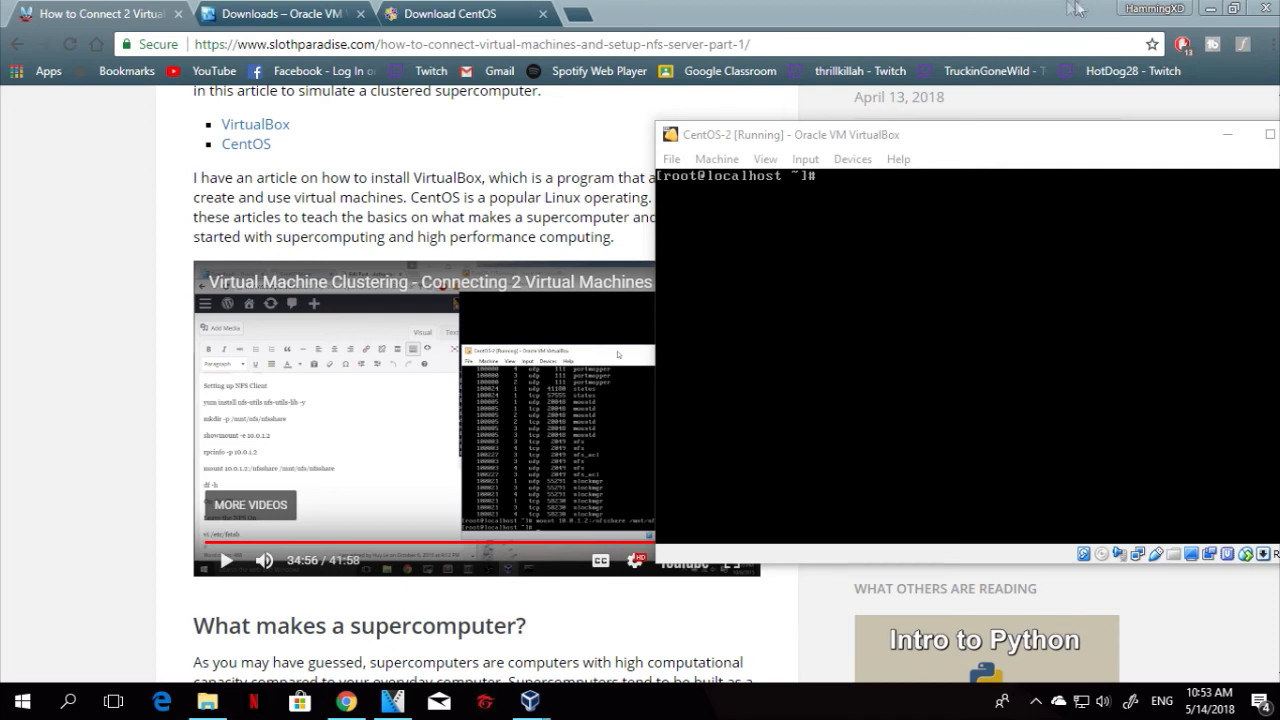
drag(1016, 147, 1037, 150)
text(mount)
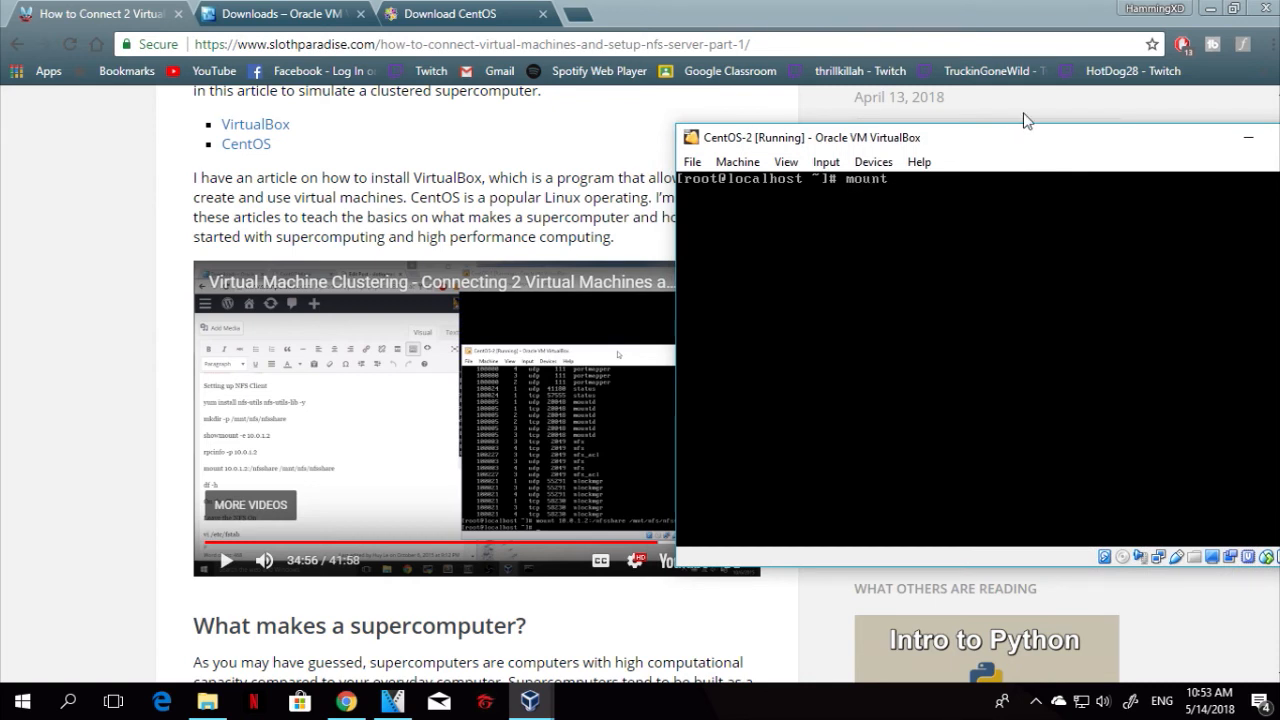
text( 10.0.1.2:/nfsshare /)
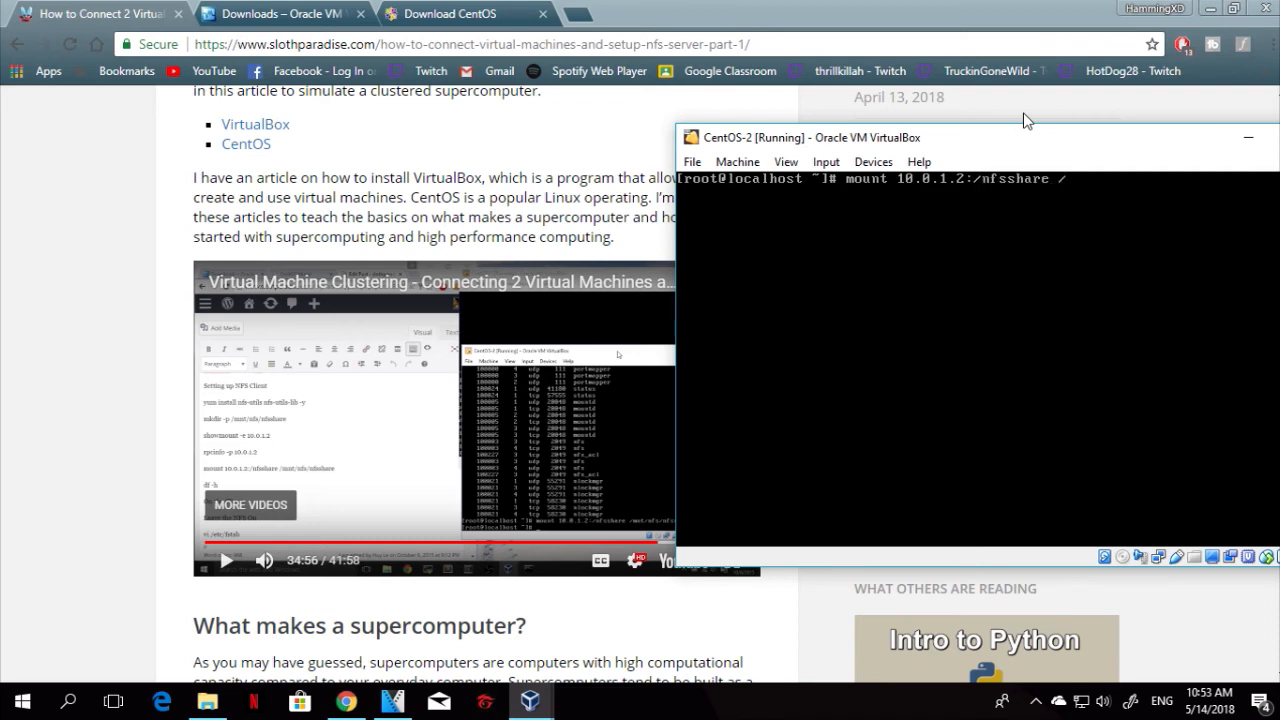
text(mnt/nfs/nfsshare)
drag(1035, 140, 500, 96)
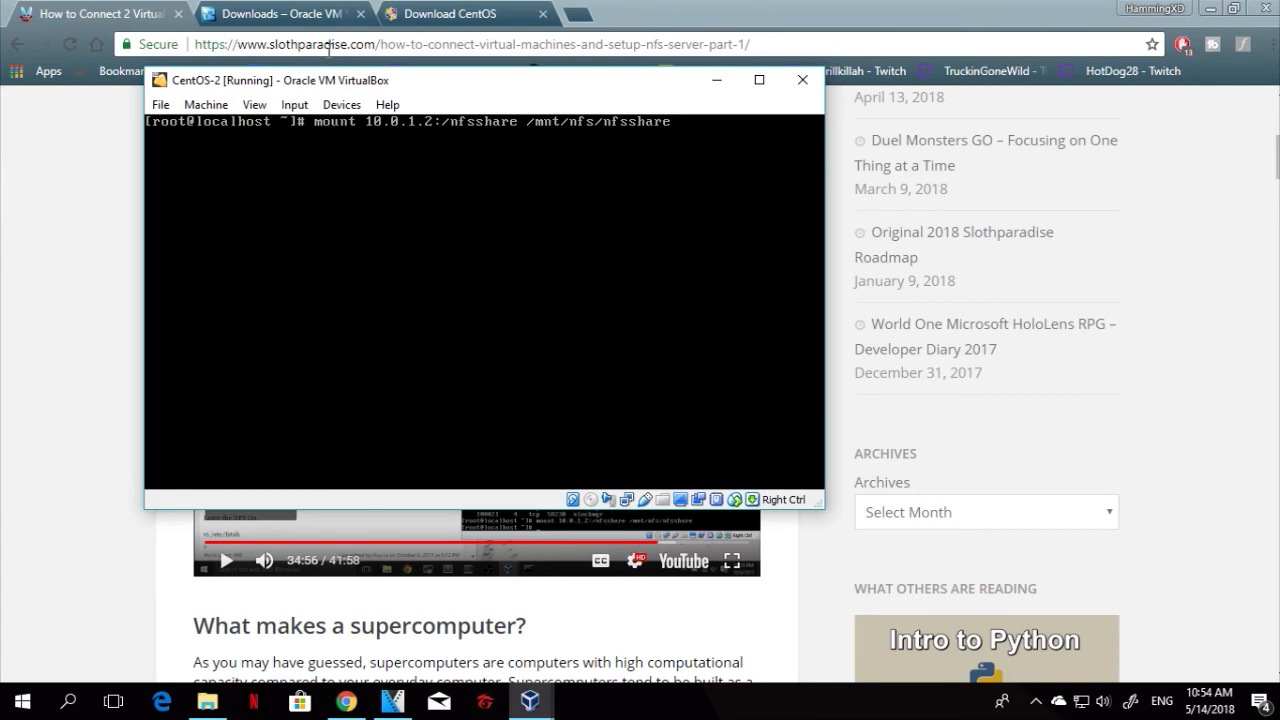
key(Return)
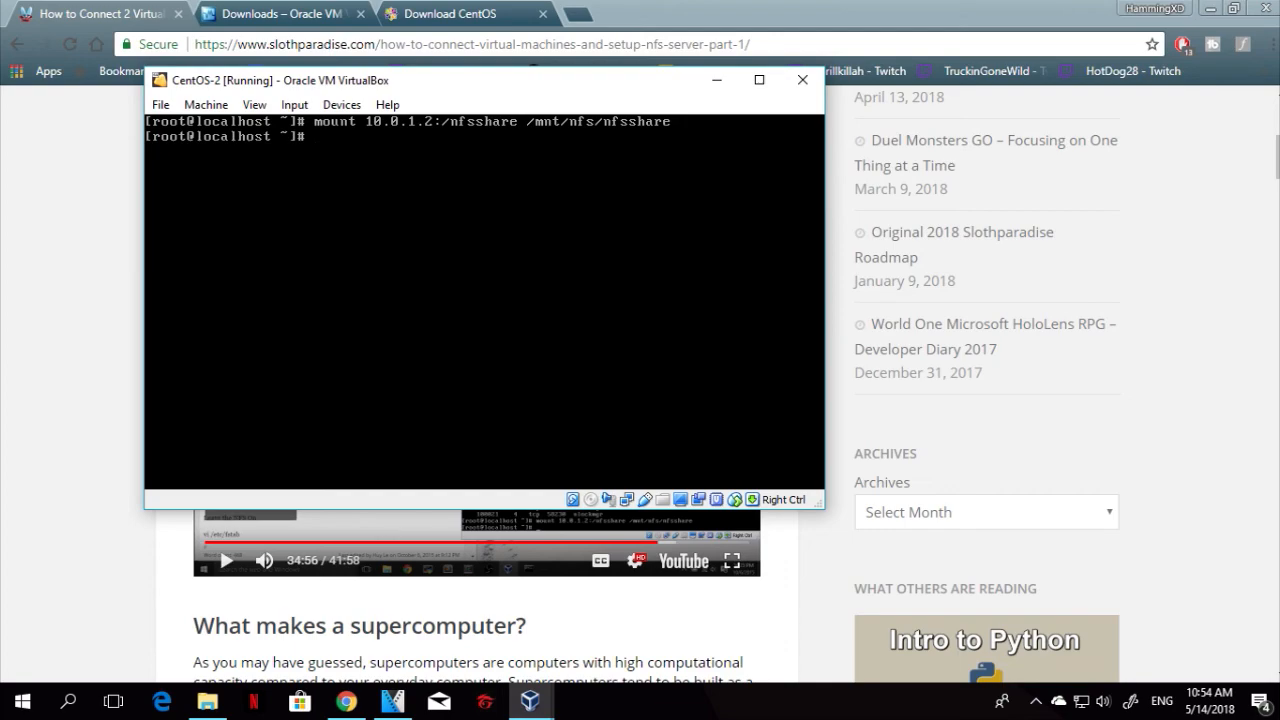
Review the guide's instructions for automatic mounting through /etc/fstab and for testing the shared folder
scroll(1134, 414, down, 15)
scroll(1133, 409, down, 15)
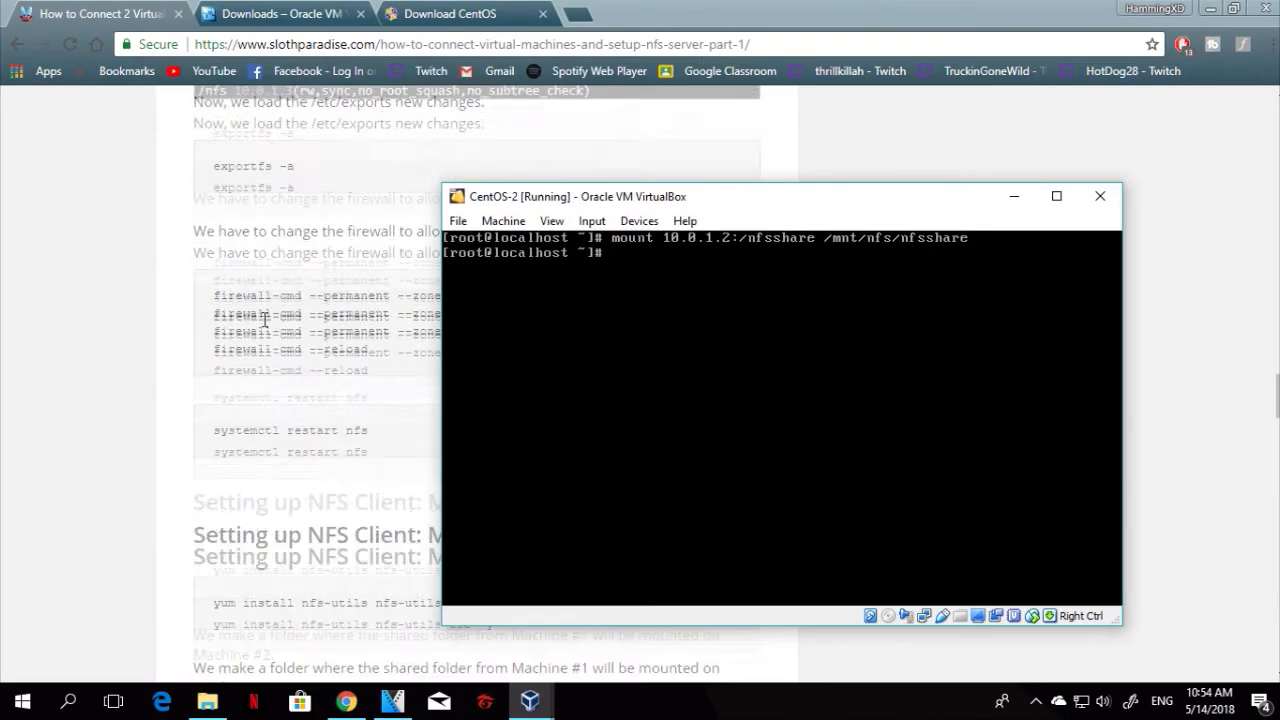
scroll(264, 318, down, 15)
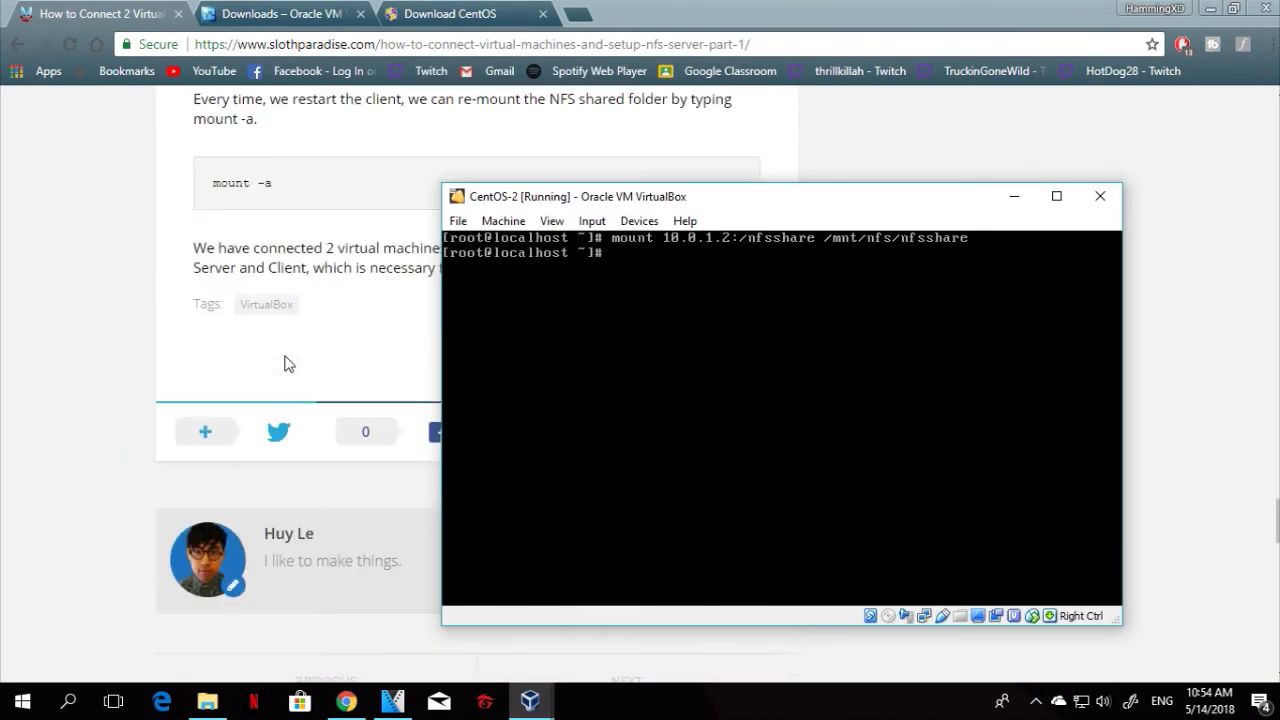
scroll(276, 347, up, 4)
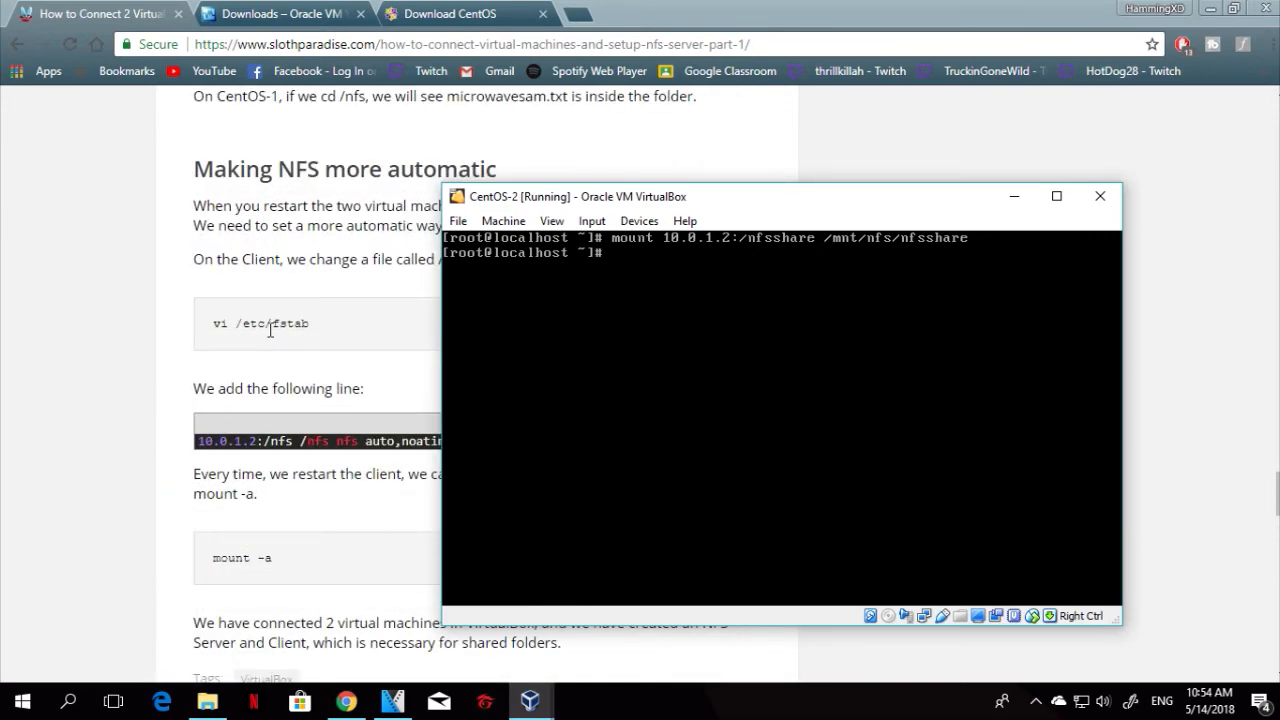
scroll(270, 330, up, 3)
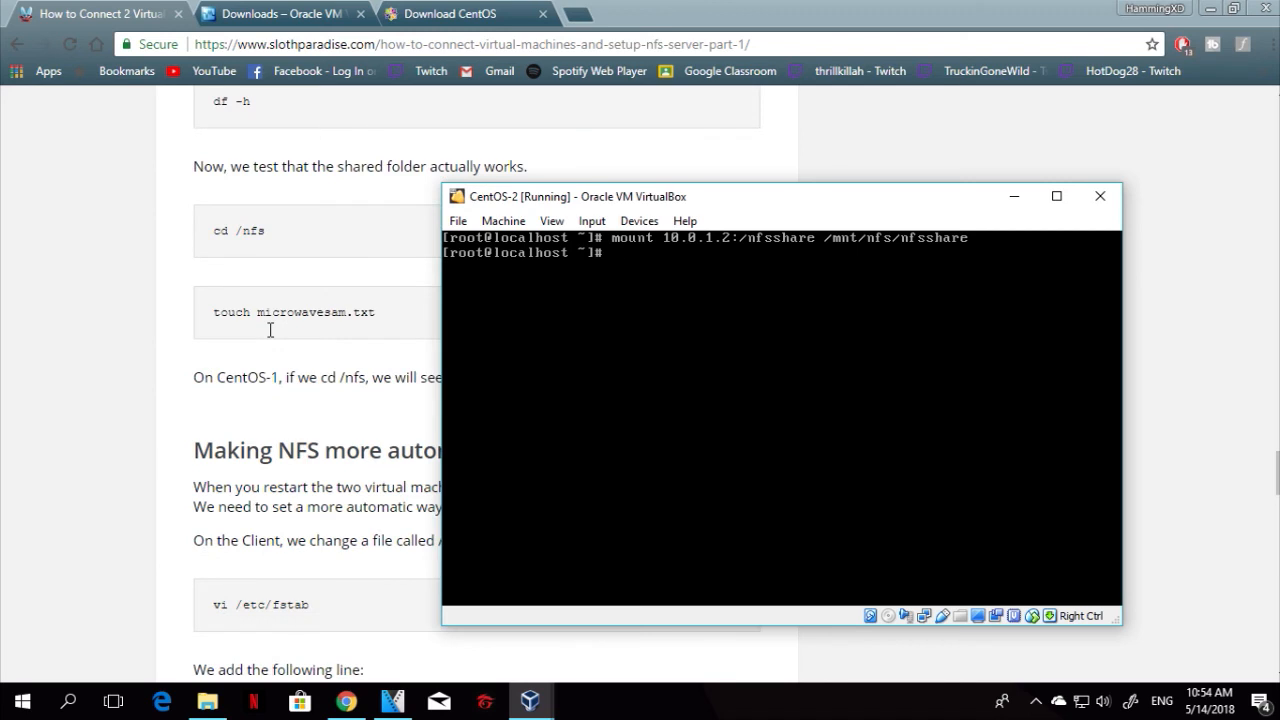
Return to the guide's embedded video and examine the NFS client commands shown in its paused frame
scroll(270, 330, up, 15)
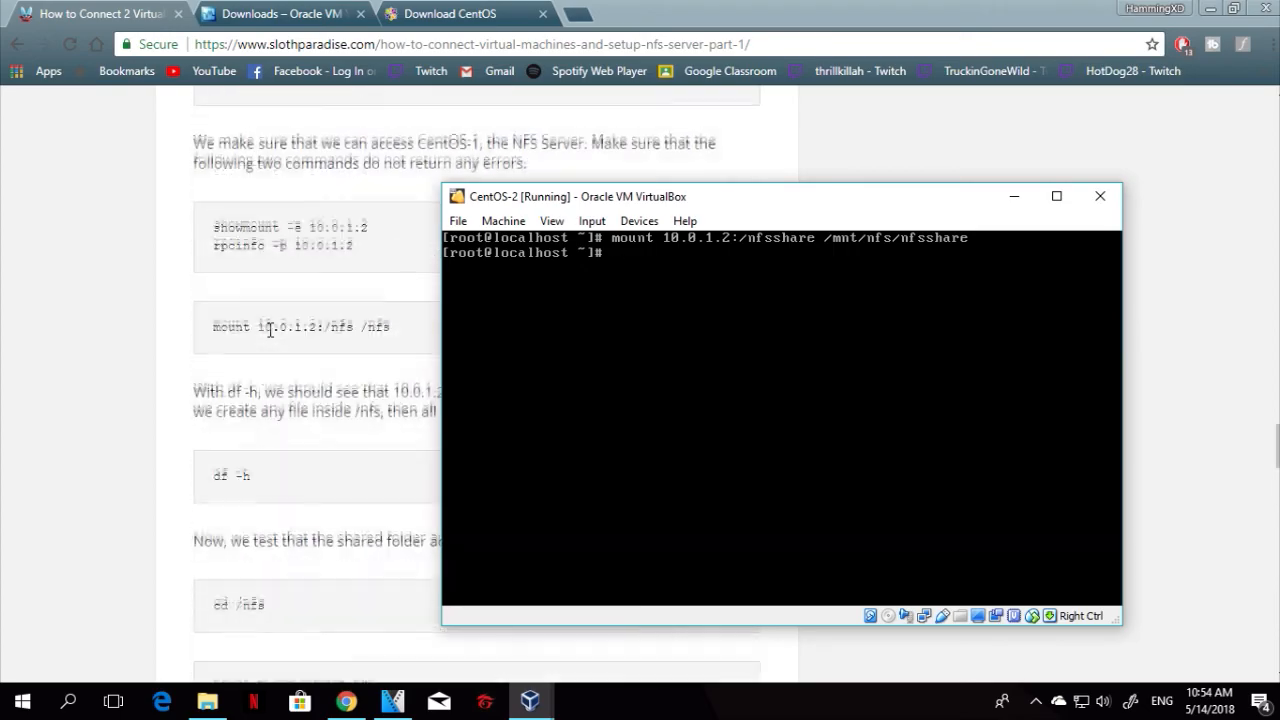
middle_click(268, 329)
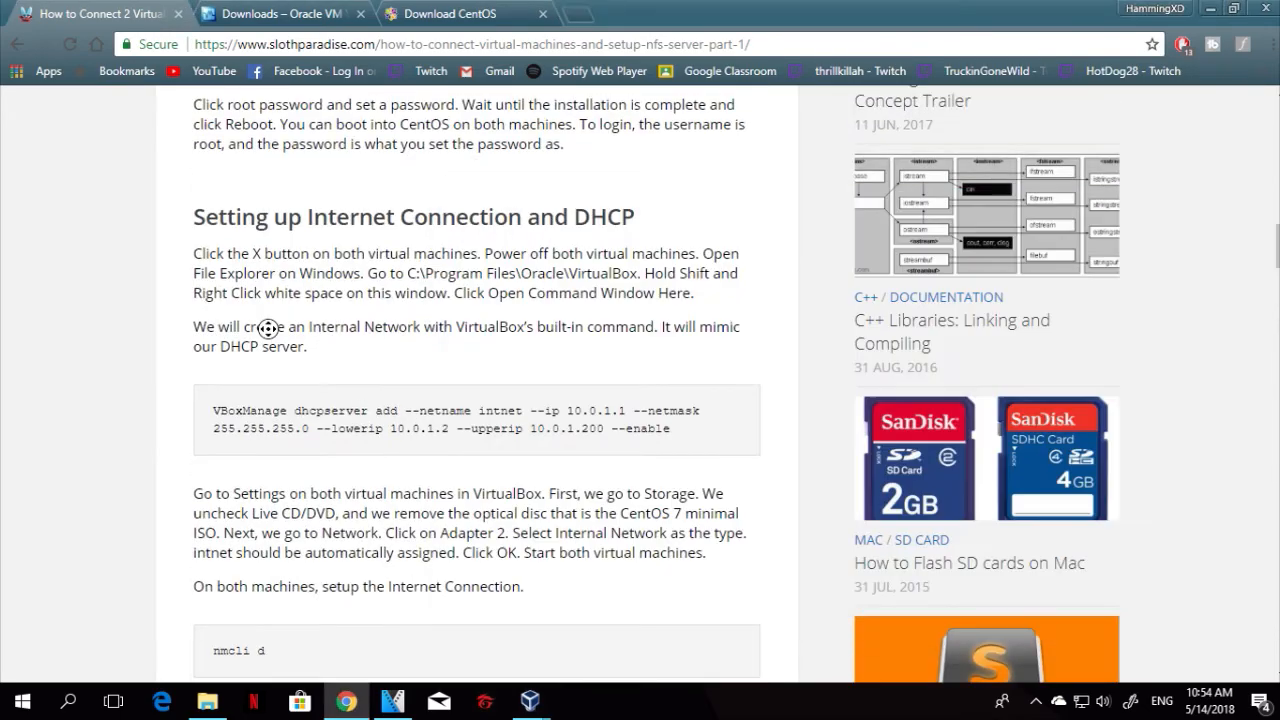
scroll(157, 320, up, 12)
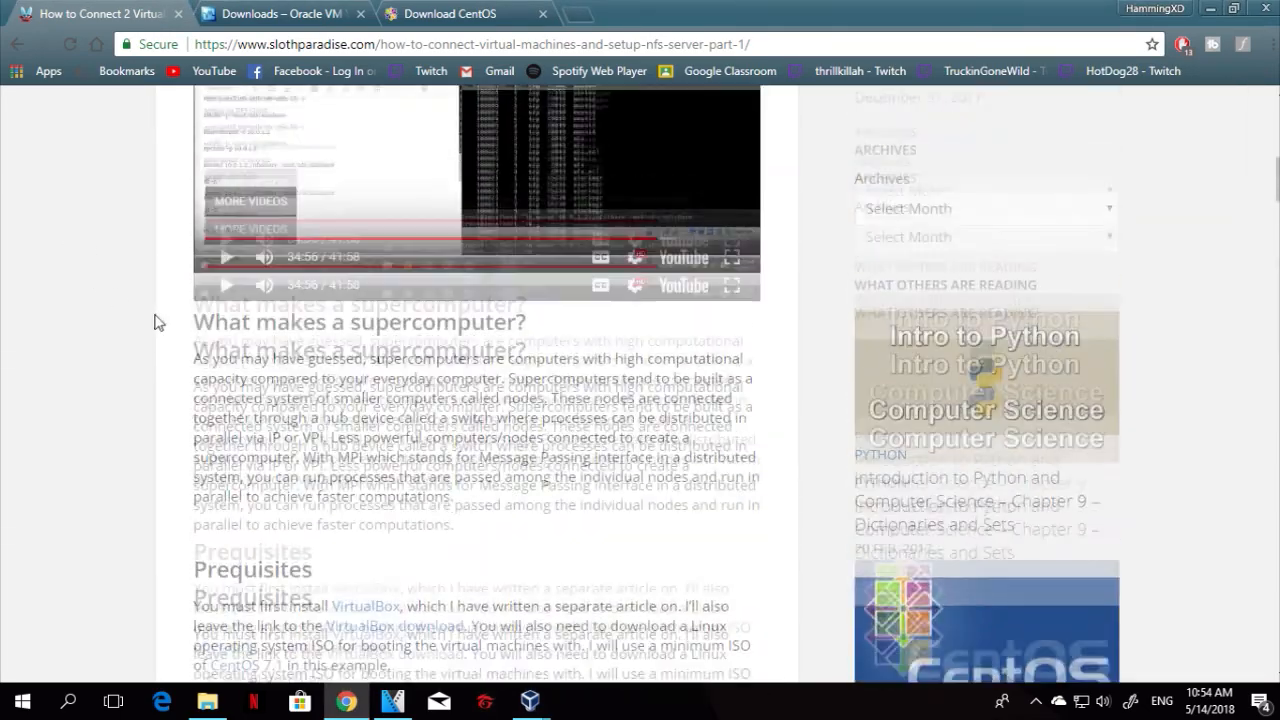
scroll(517, 374, down, 4)
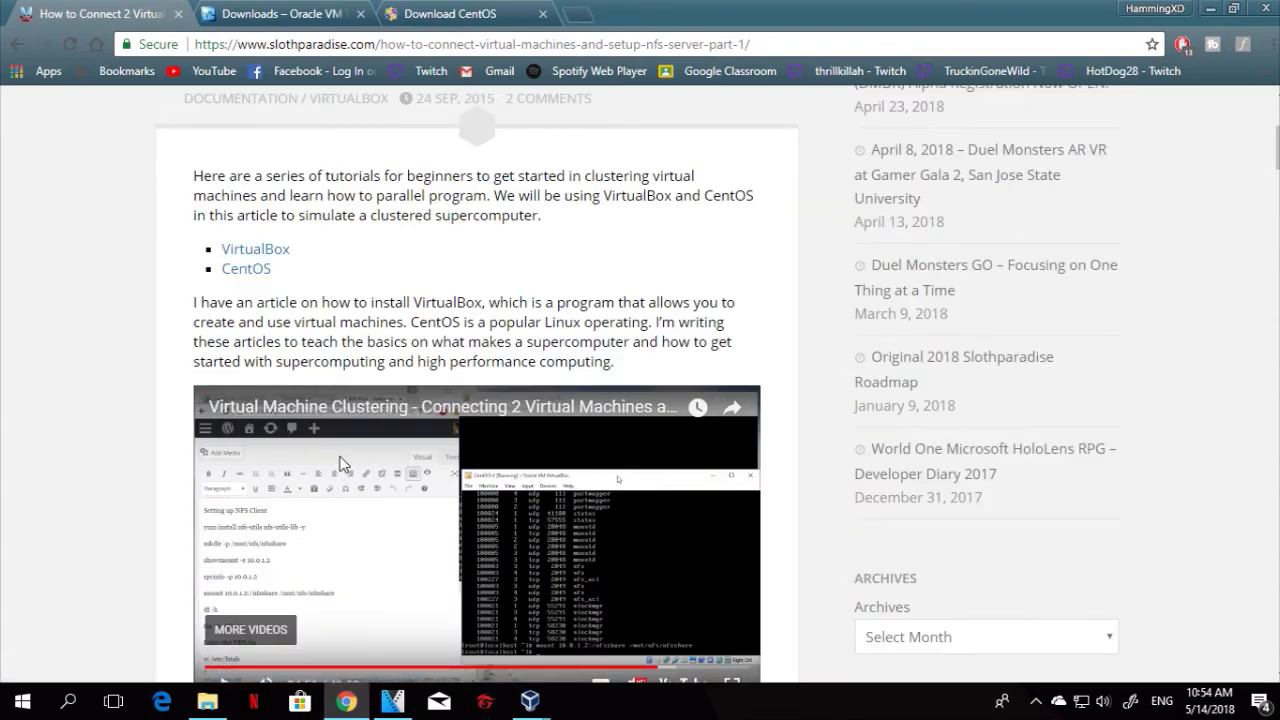
scroll(340, 463, down, 2)
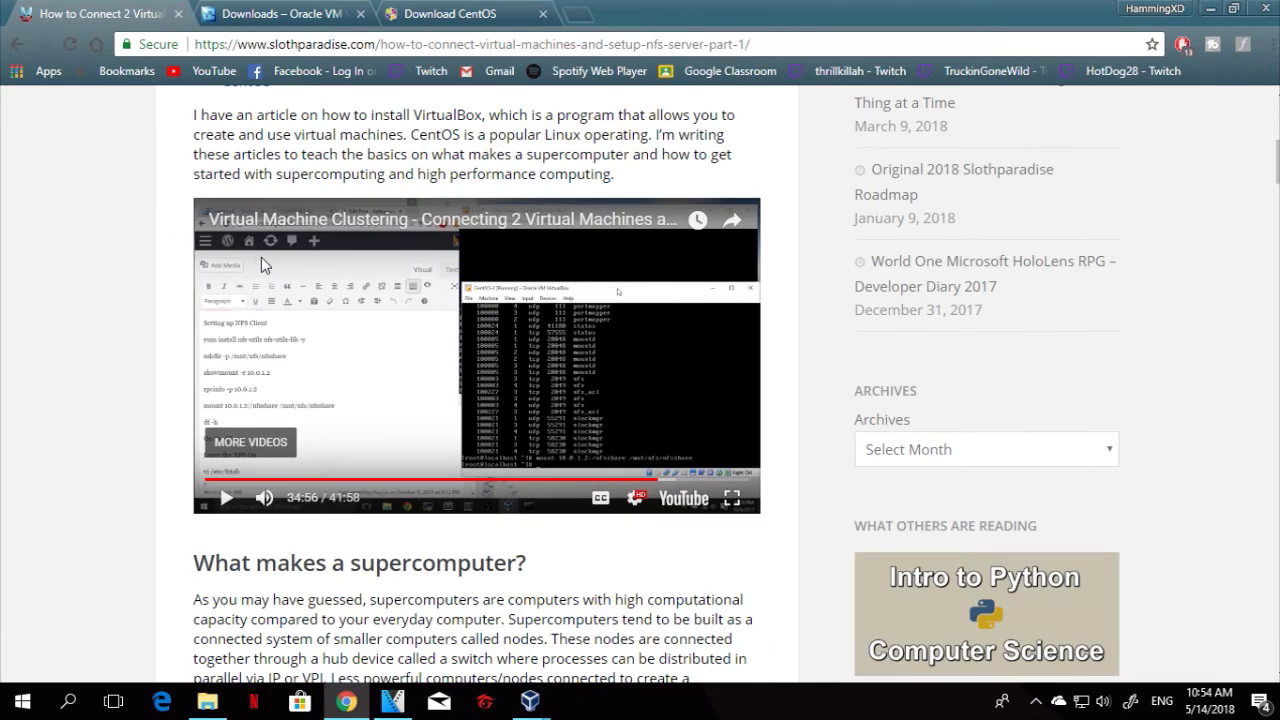
scroll(525, 330, down, 1)
Go back to the guide's client section and examine the df -h check, the shared-folder test and the automatic mounting instructions
scroll(525, 330, down, 20)
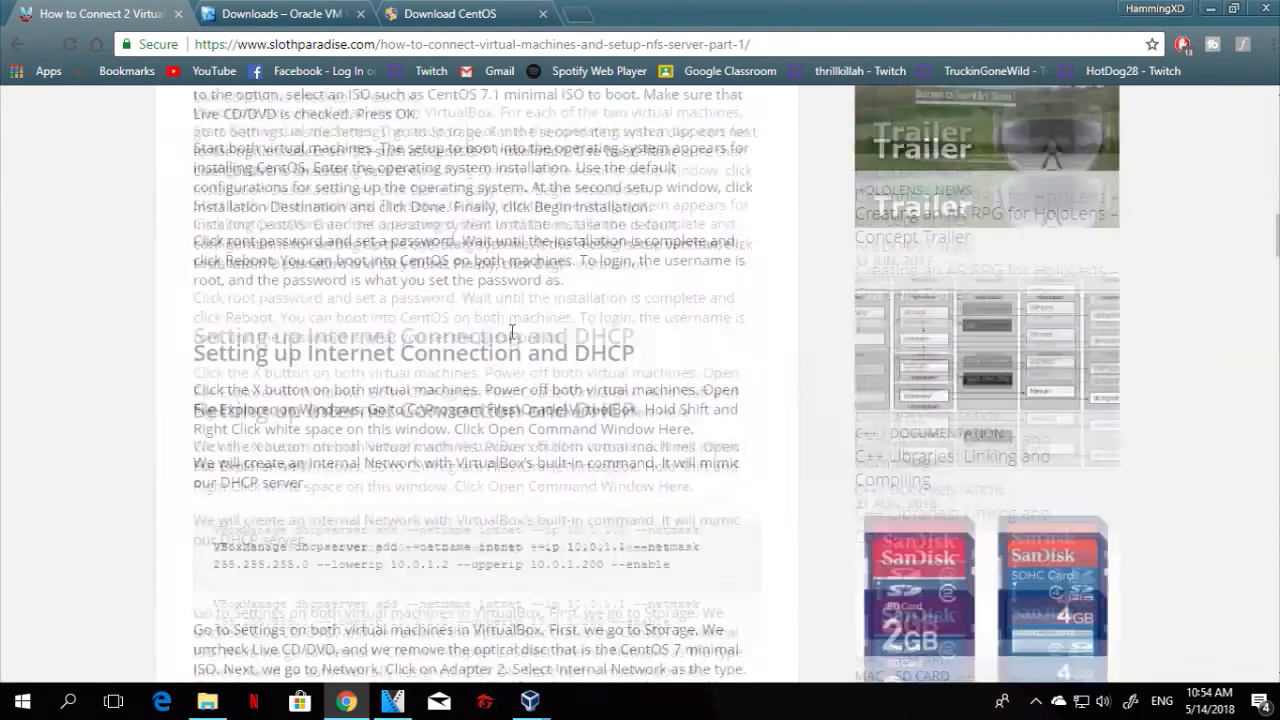
scroll(432, 530, down, 7)
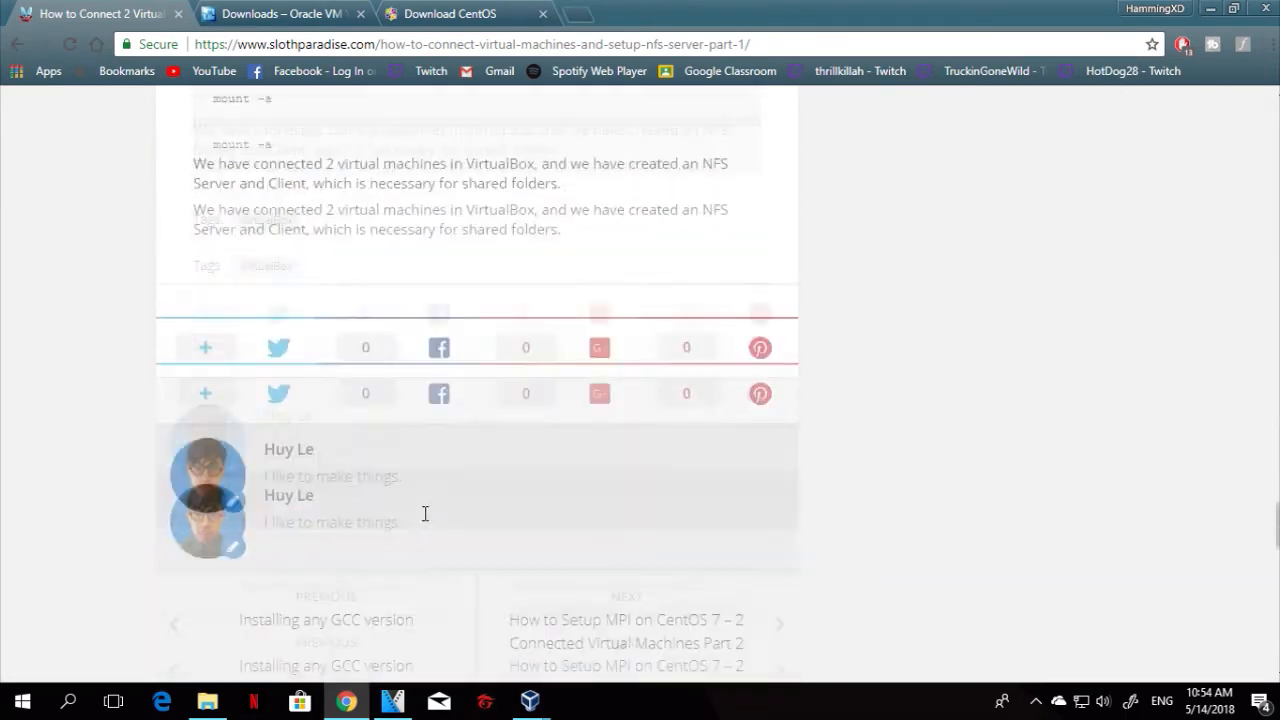
scroll(420, 529, up, 6)
scroll(422, 530, up, 1)
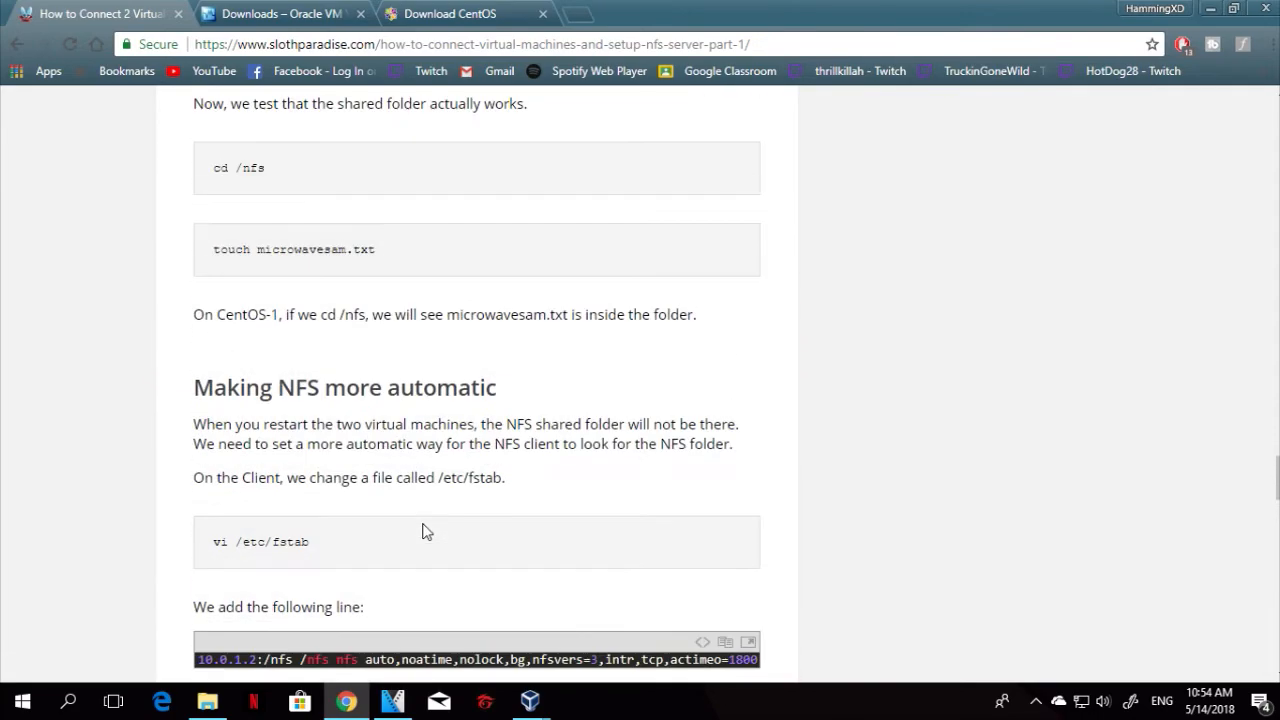
scroll(289, 291, up, 2)
scroll(200, 335, up, 2)
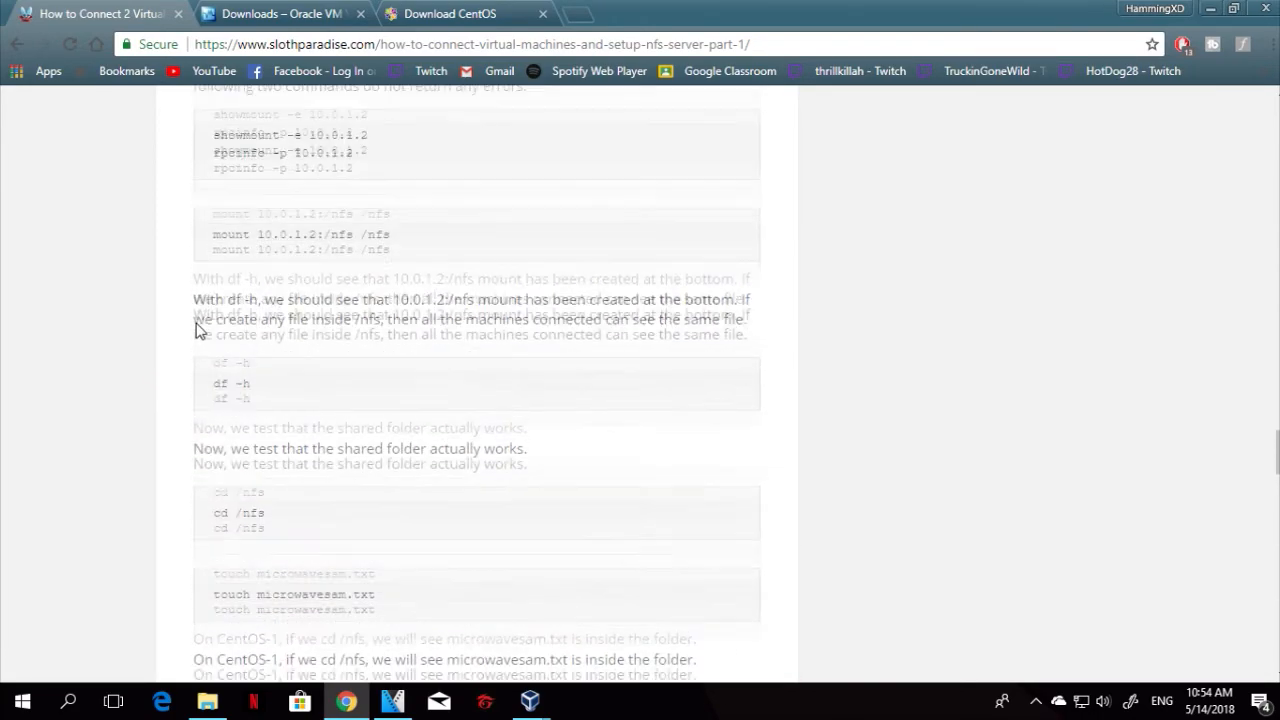
scroll(321, 475, down, 4)
scroll(320, 474, down, 2)
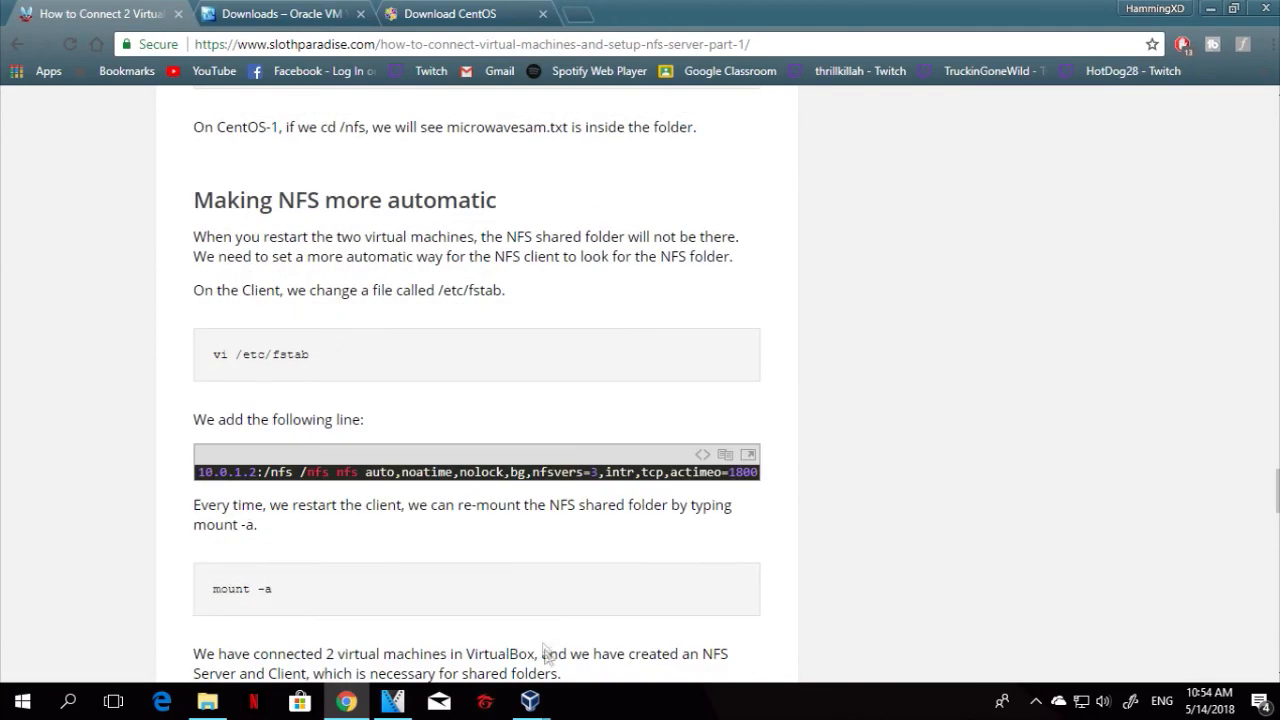
mouse_move(545, 708)
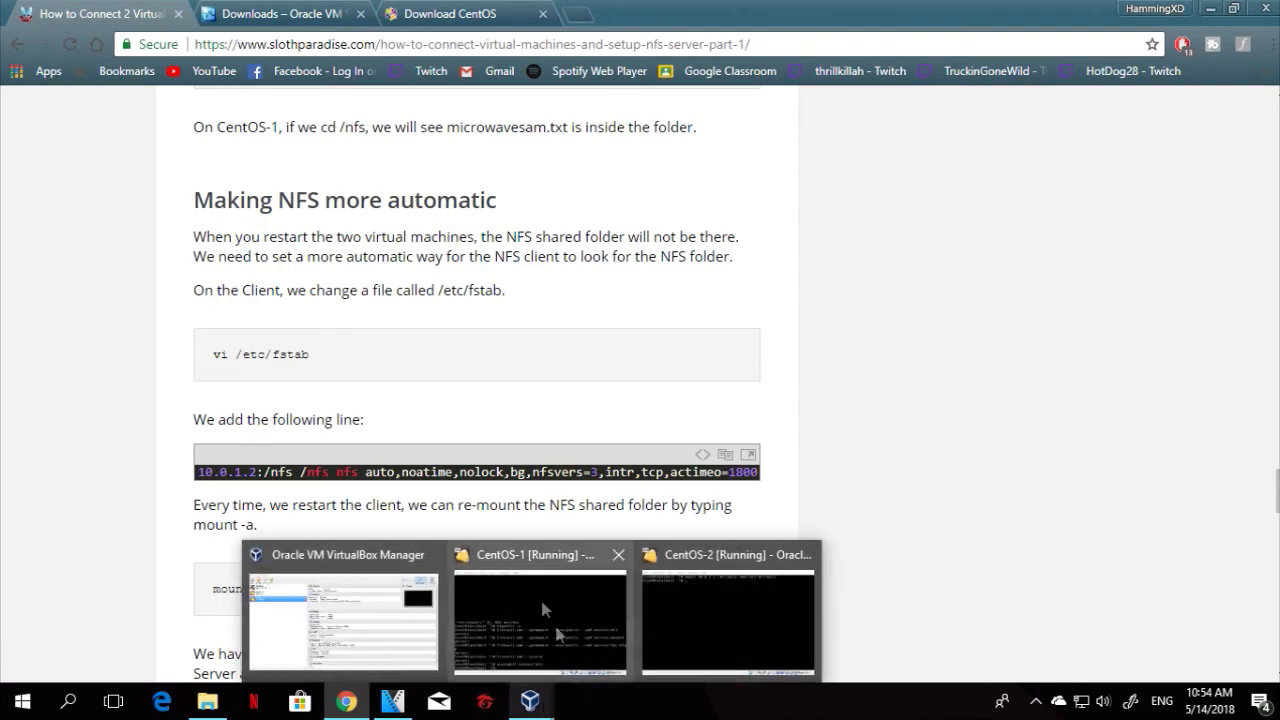
scroll(428, 434, down, 4)
scroll(427, 430, up, 7)
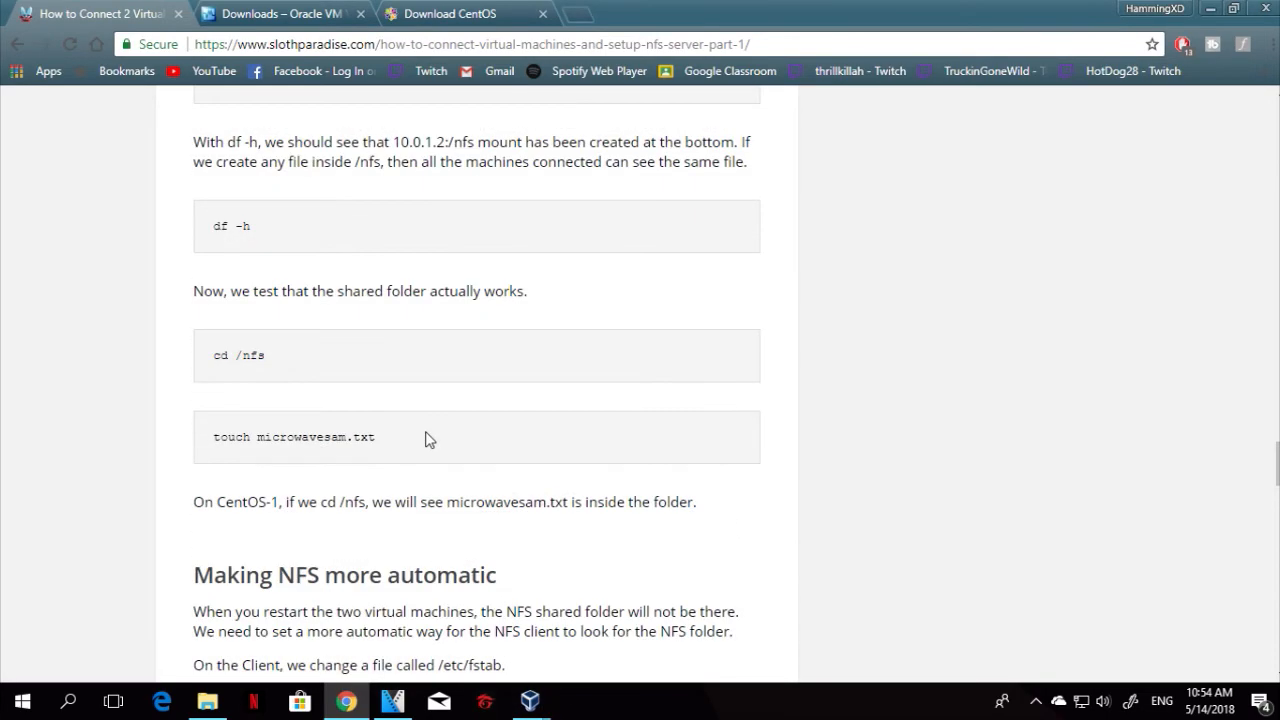
Switch to the CentOS-2 machine and try to enter the shared folder with cd /nfsshare
scroll(427, 437, up, 1)
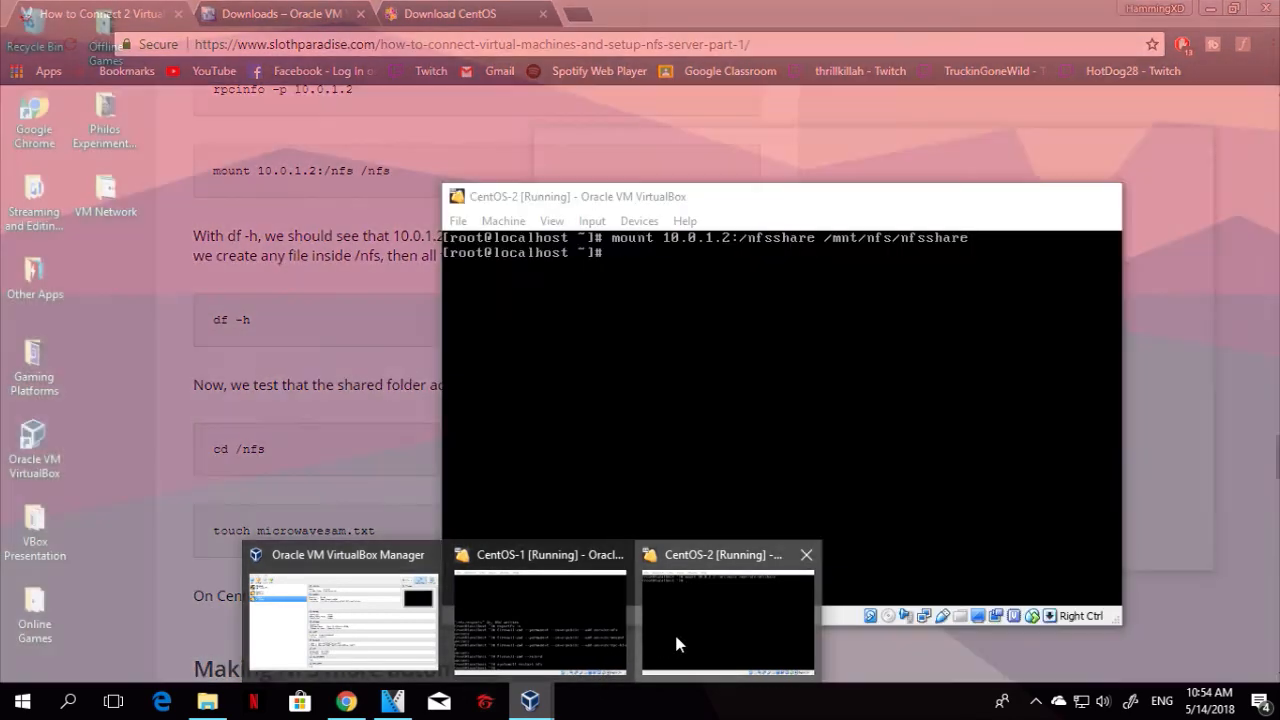
click(674, 640)
text(cd)
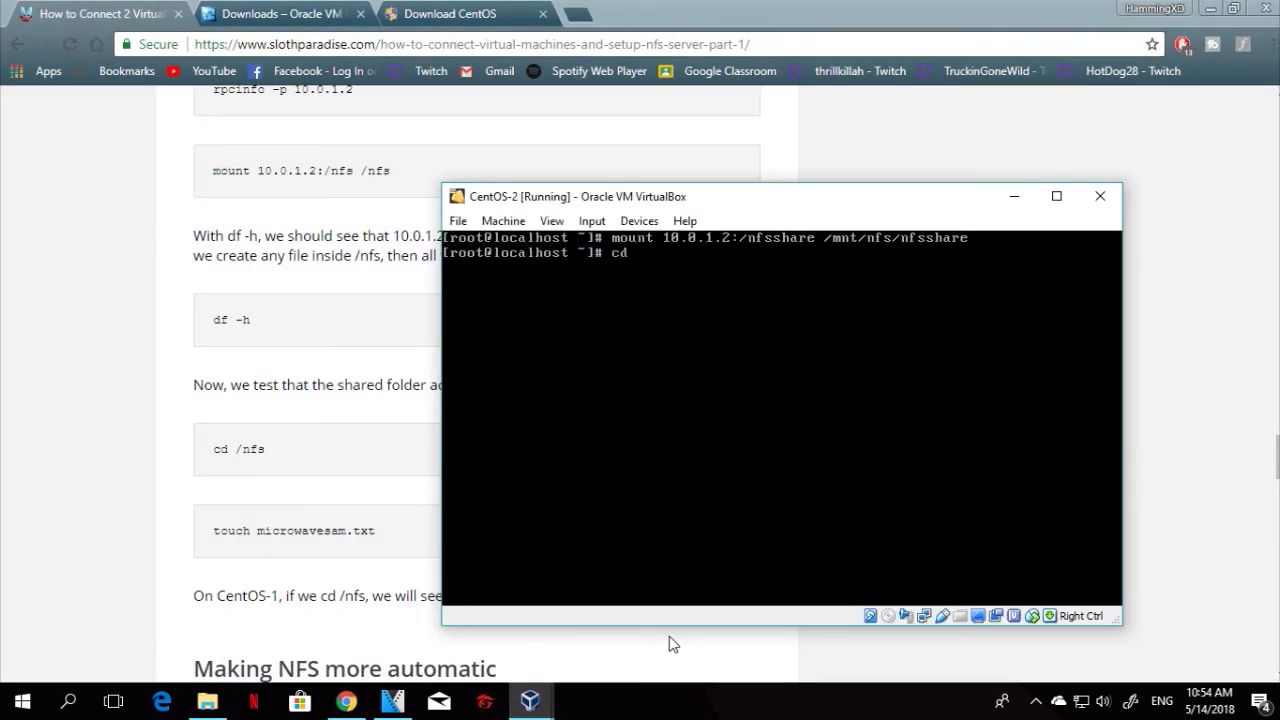
text( /nfsshare)
key(Return)
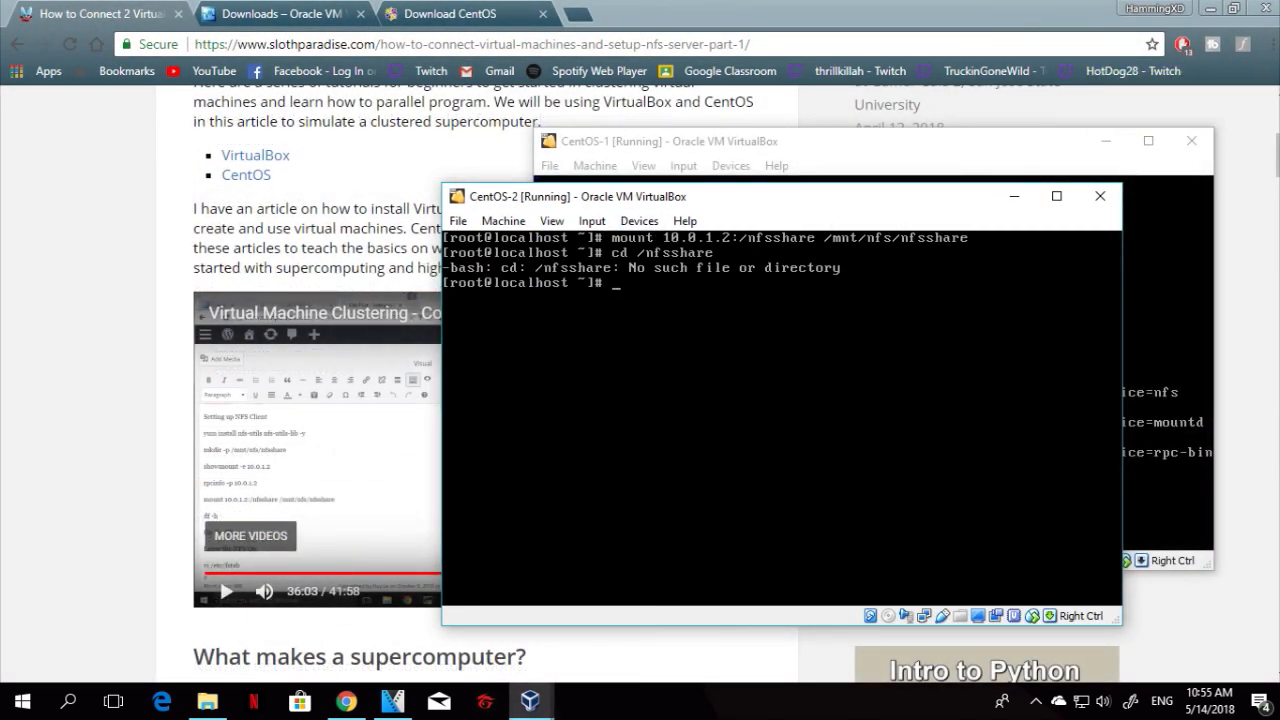
Spread the two virtual machine windows apart and move up from the home directory on CentOS-1 with cd ../
drag(797, 201, 443, 203)
drag(840, 152, 878, 200)
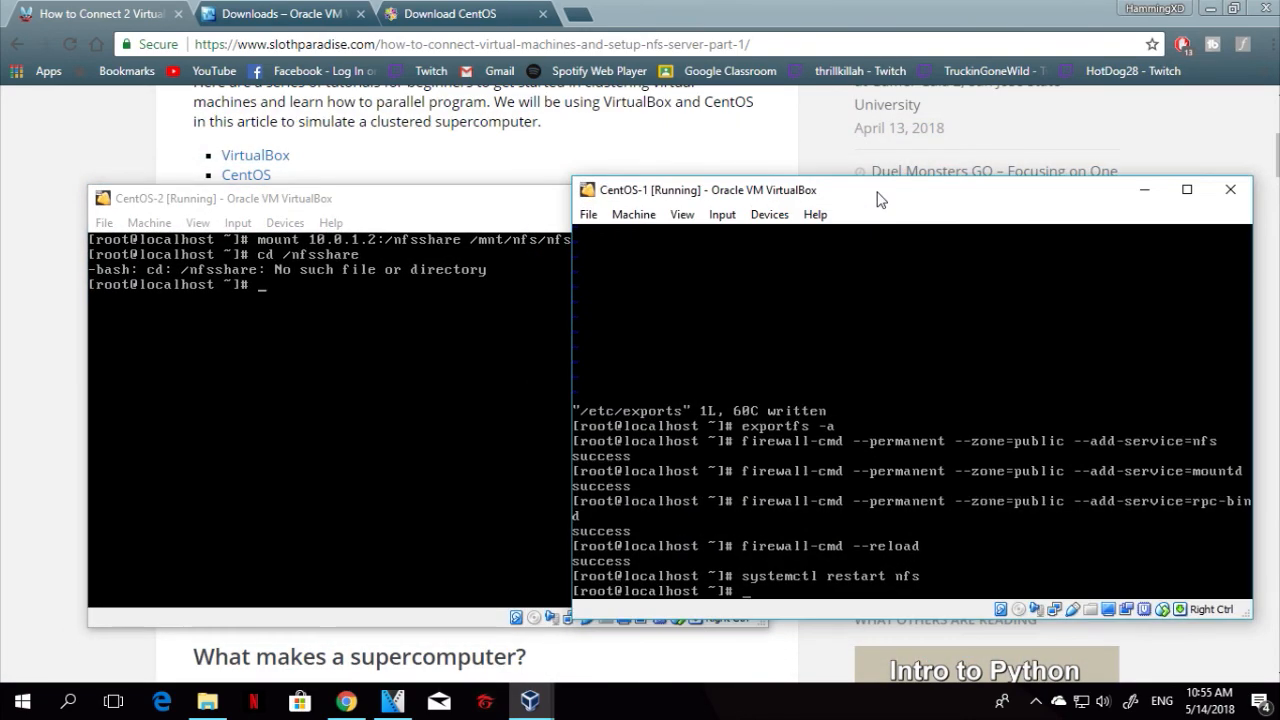
text(cd)
drag(538, 208, 596, 62)
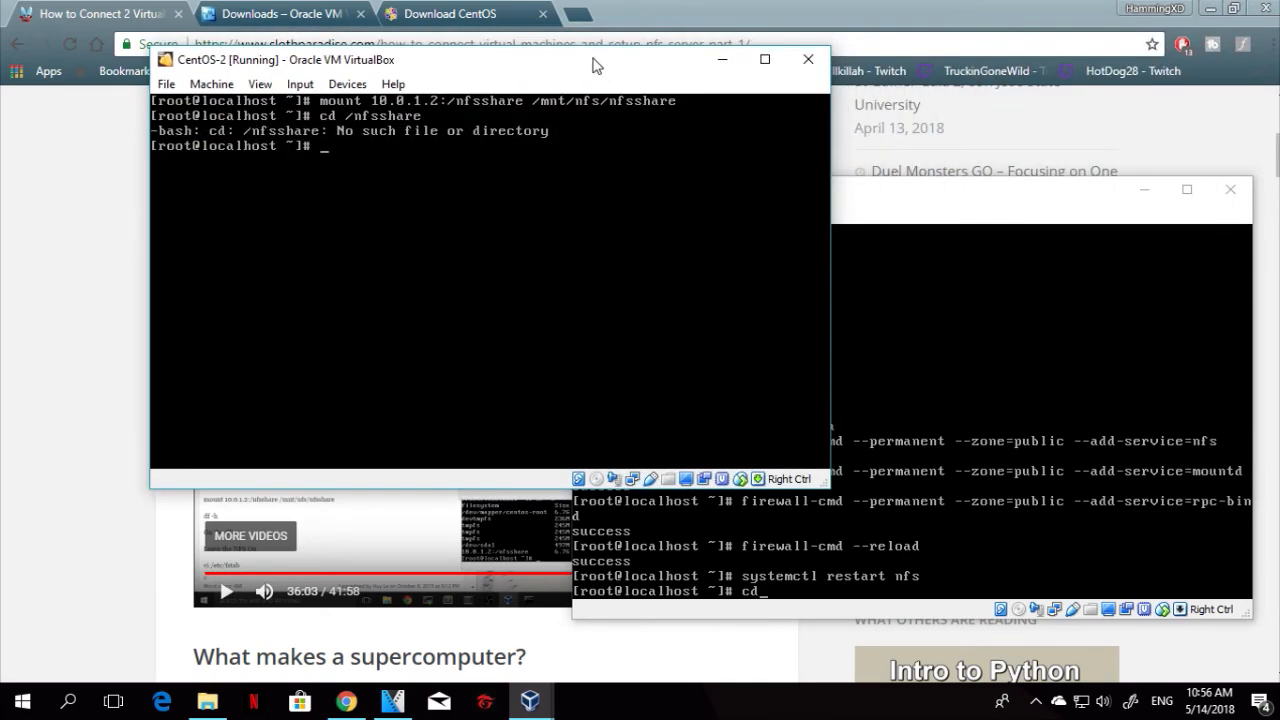
click(1047, 201)
double_click(1047, 201)
drag(1006, 11, 908, 35)
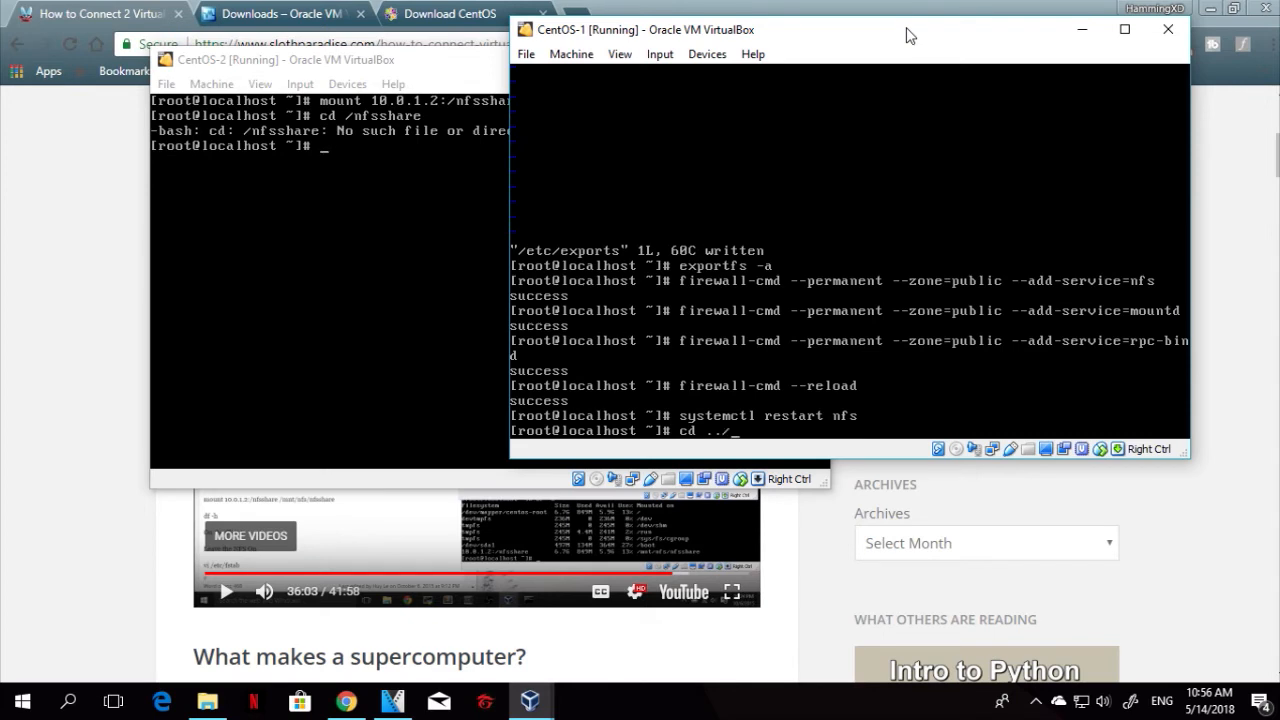
text(cd ../)
key(Return)
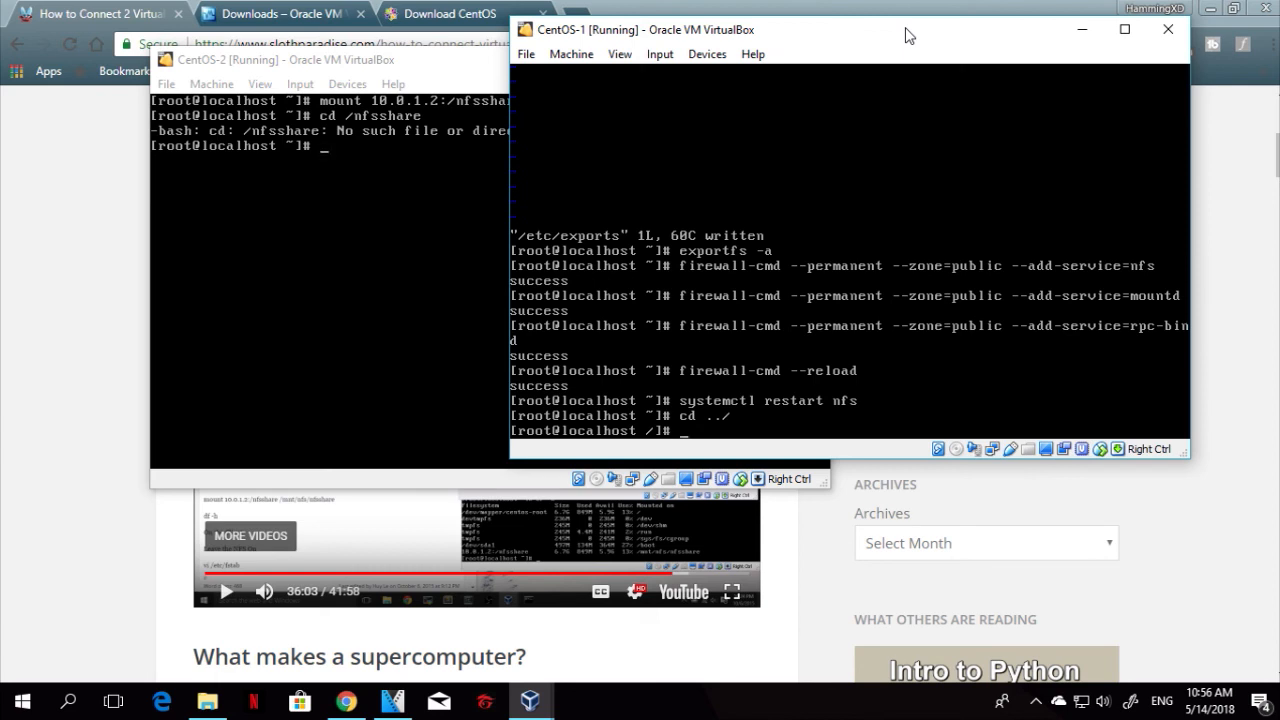
Place the CentOS-1 window above the CentOS-2 window and list the root directory's contents on CentOS-1
drag(473, 66, 620, 520)
drag(810, 32, 768, 94)
text(ls)
key(Return)
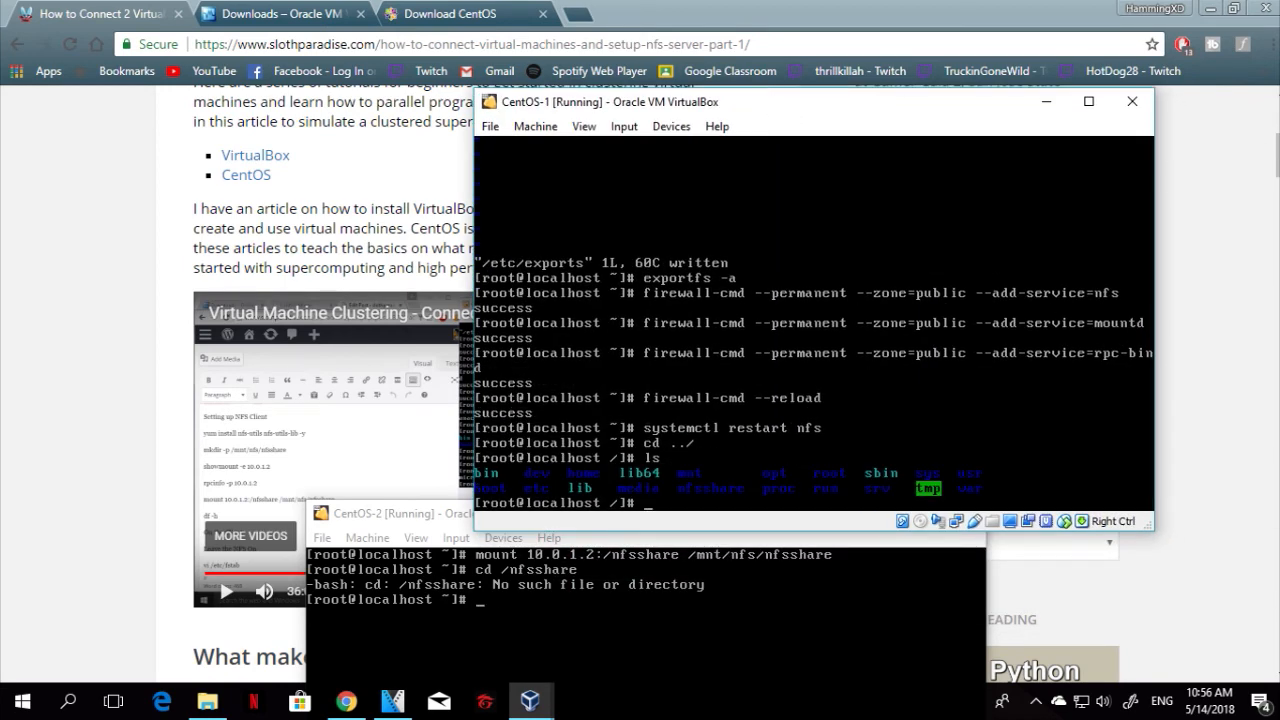
Enter the nfsshare directory on CentOS-1 and list its contents
drag(732, 107, 753, 89)
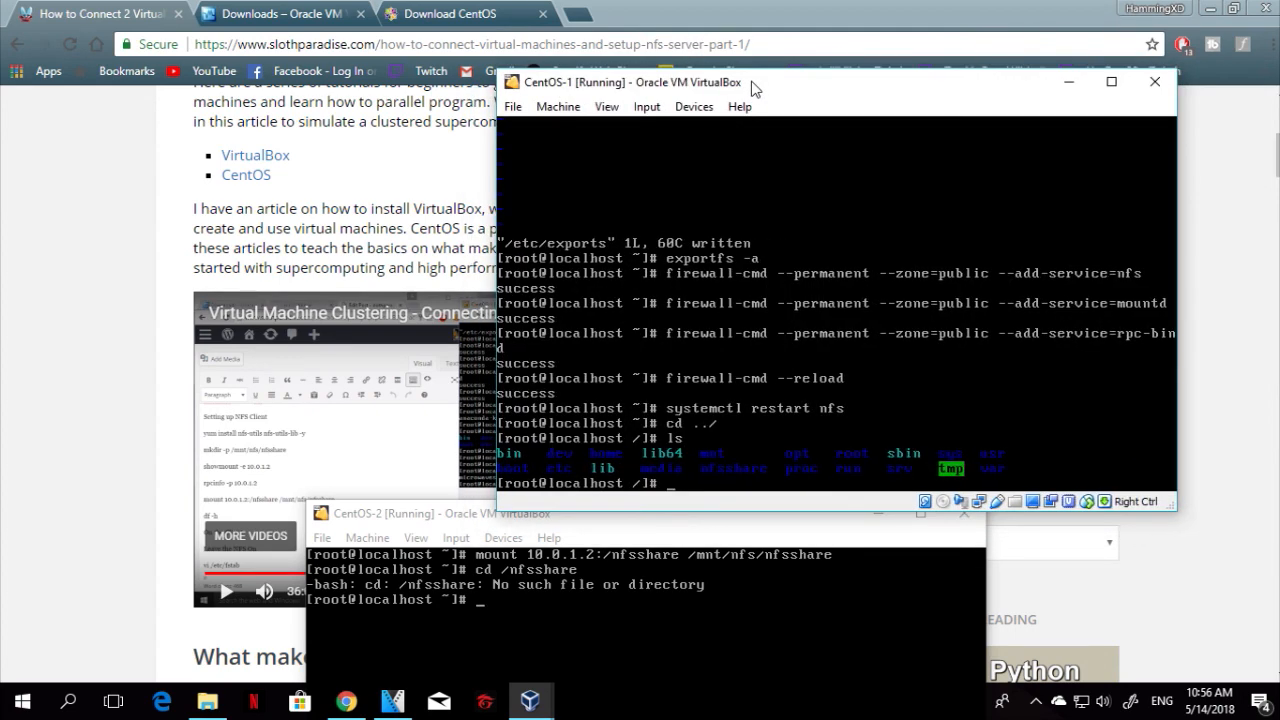
text(cd nfsshare)
key(Return)
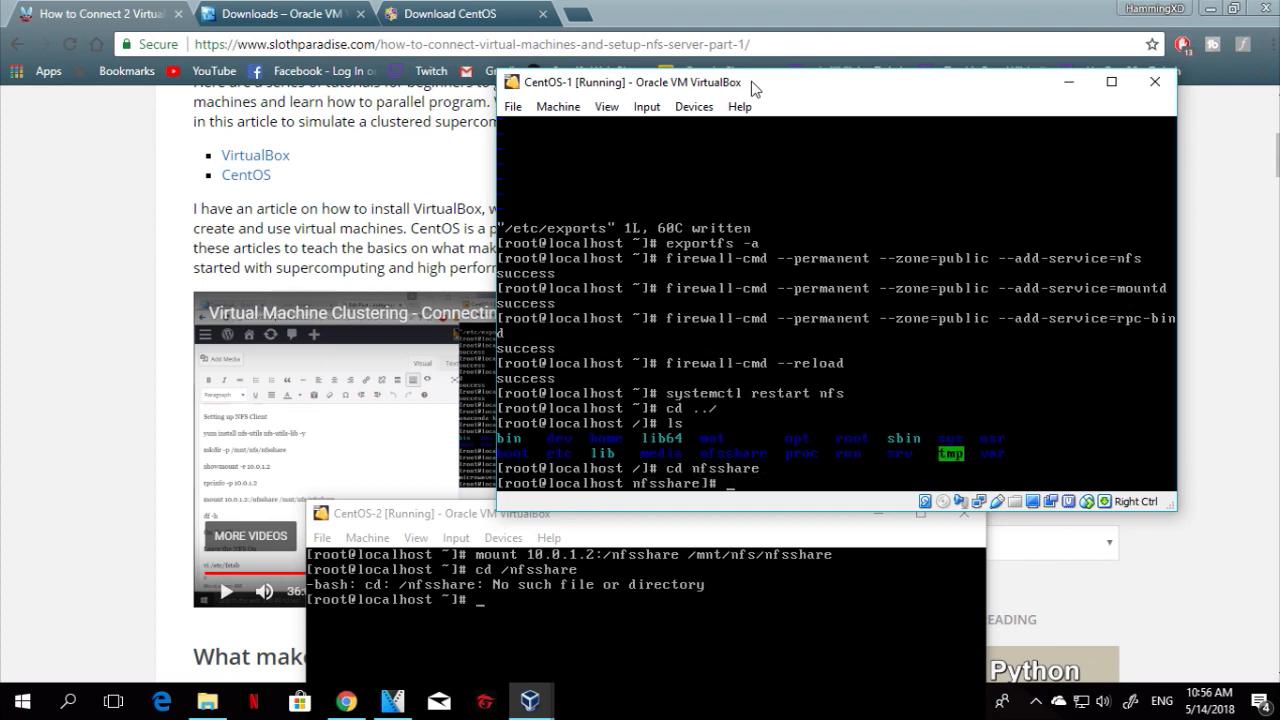
text(ls)
key(Return)
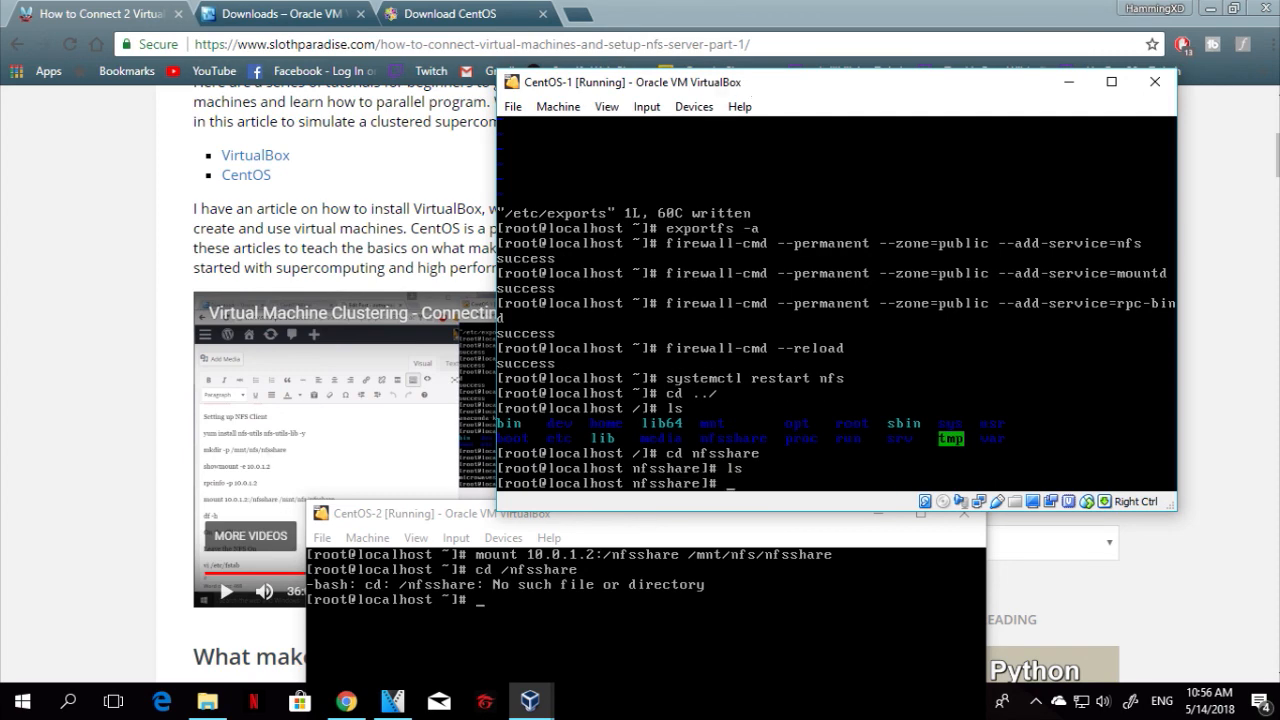
Put the two machine windows side by side, create hi.txt in nfsshare on CentOS-1 with touch, and list the folder
drag(415, 517, 199, 166)
drag(755, 94, 719, 125)
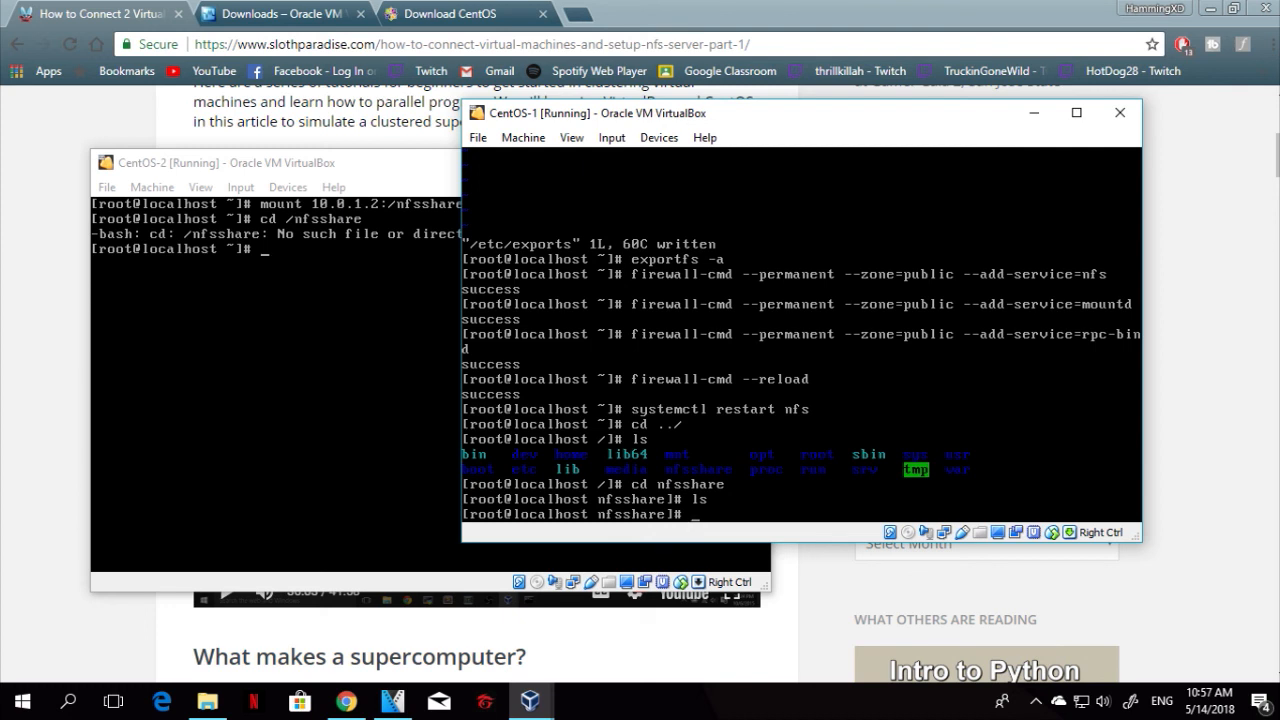
text(touch hi .txt)
key(Left)
key(Left)
key(Left)
key(Left)
key(BackSpace)
key(Return)
text(ls)
key(Return)
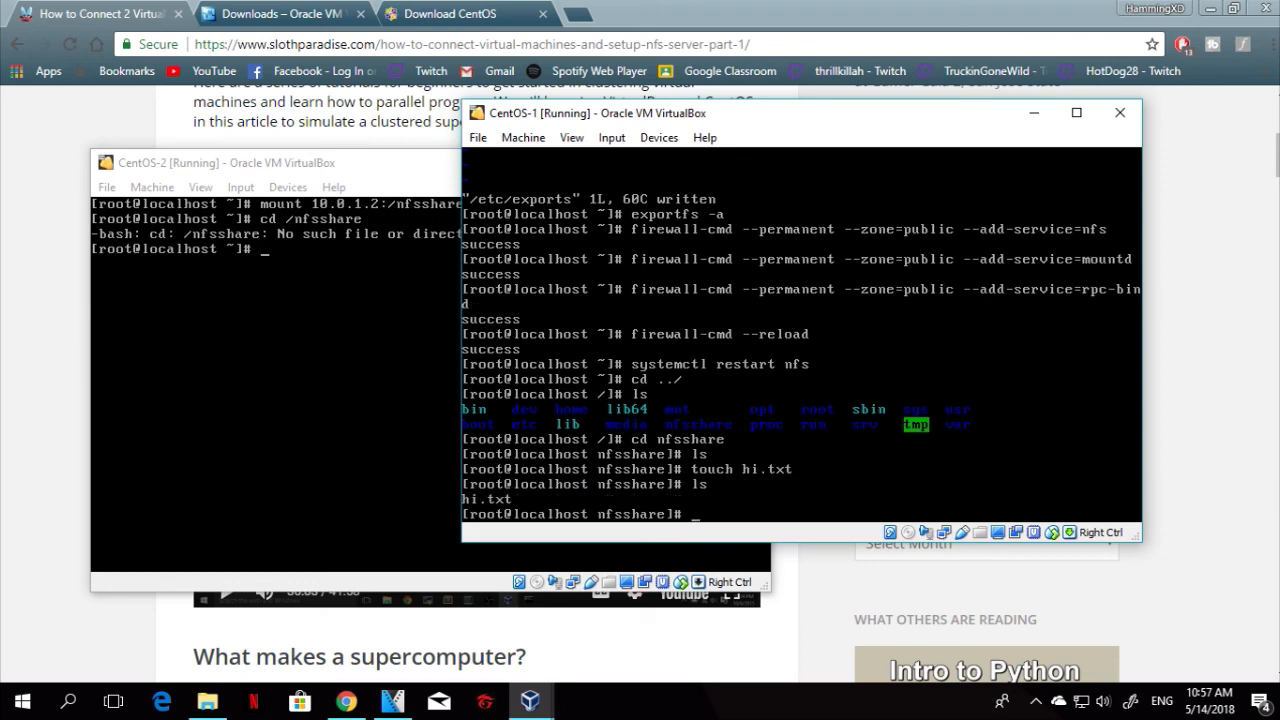
List the home directory on CentOS-2 and try again to enter /nfsshare
click(352, 168)
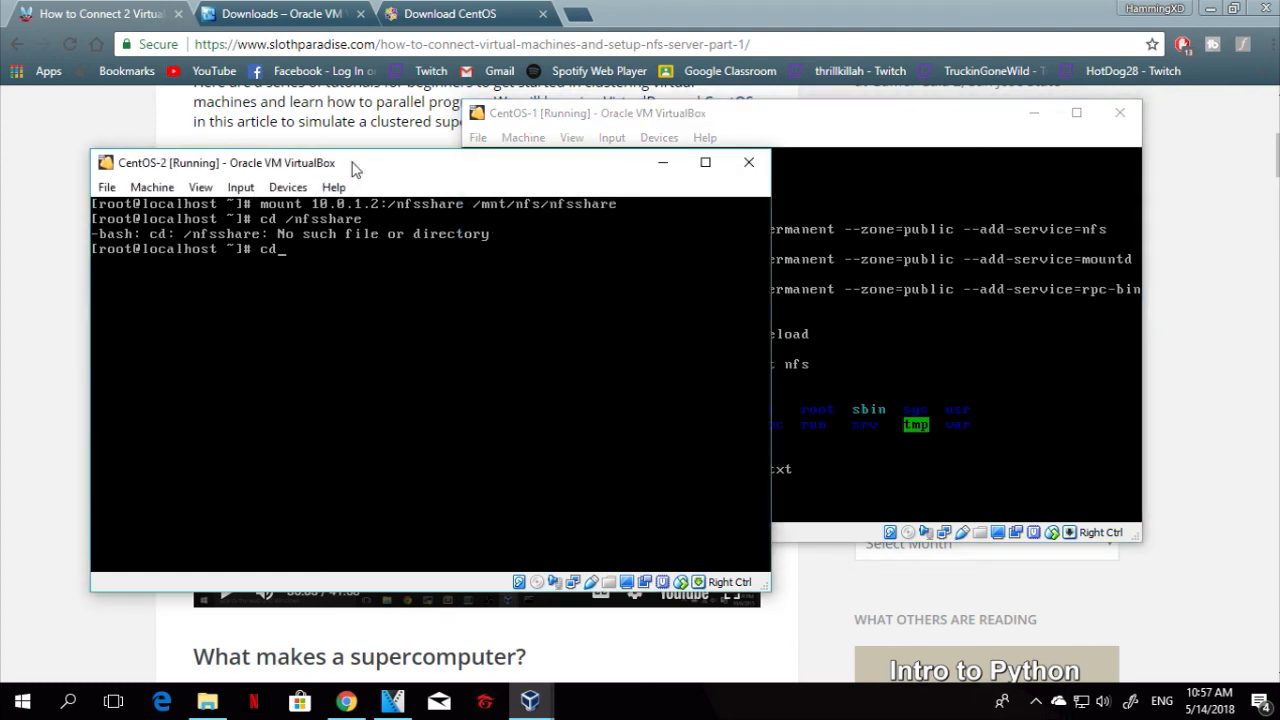
text(ls)
key(Return)
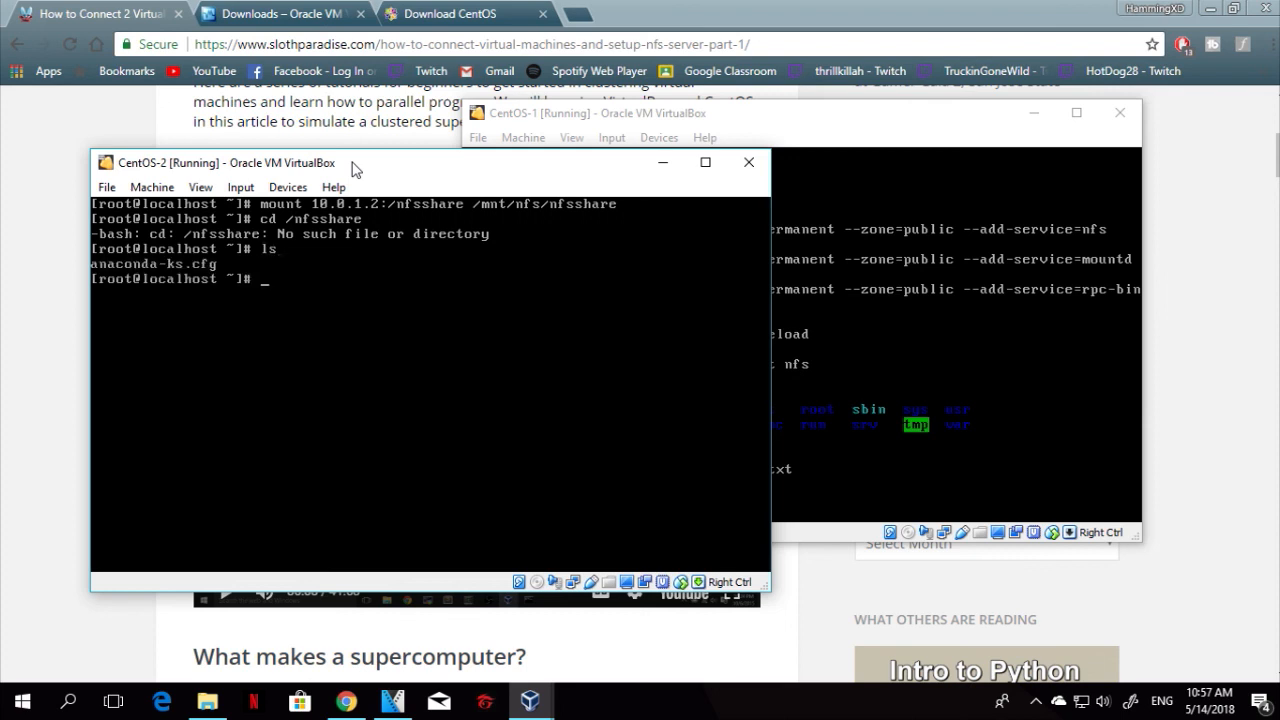
text(d /nd)
key(BackSpace)
text(fssh)
key(BackSpace)
text(hare)
key(Return)
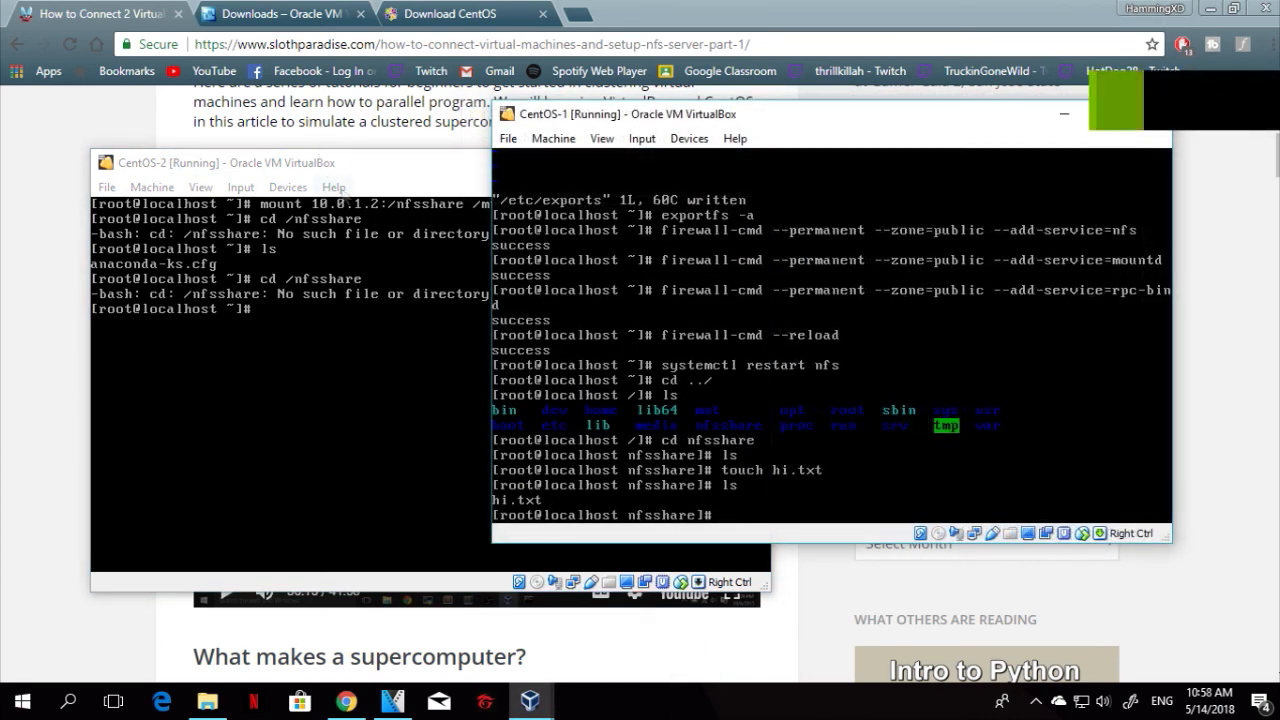
On CentOS-2, change to /mnt/nfs/nfsshare and list its contents to check for the file created on CentOS-1
click(378, 182)
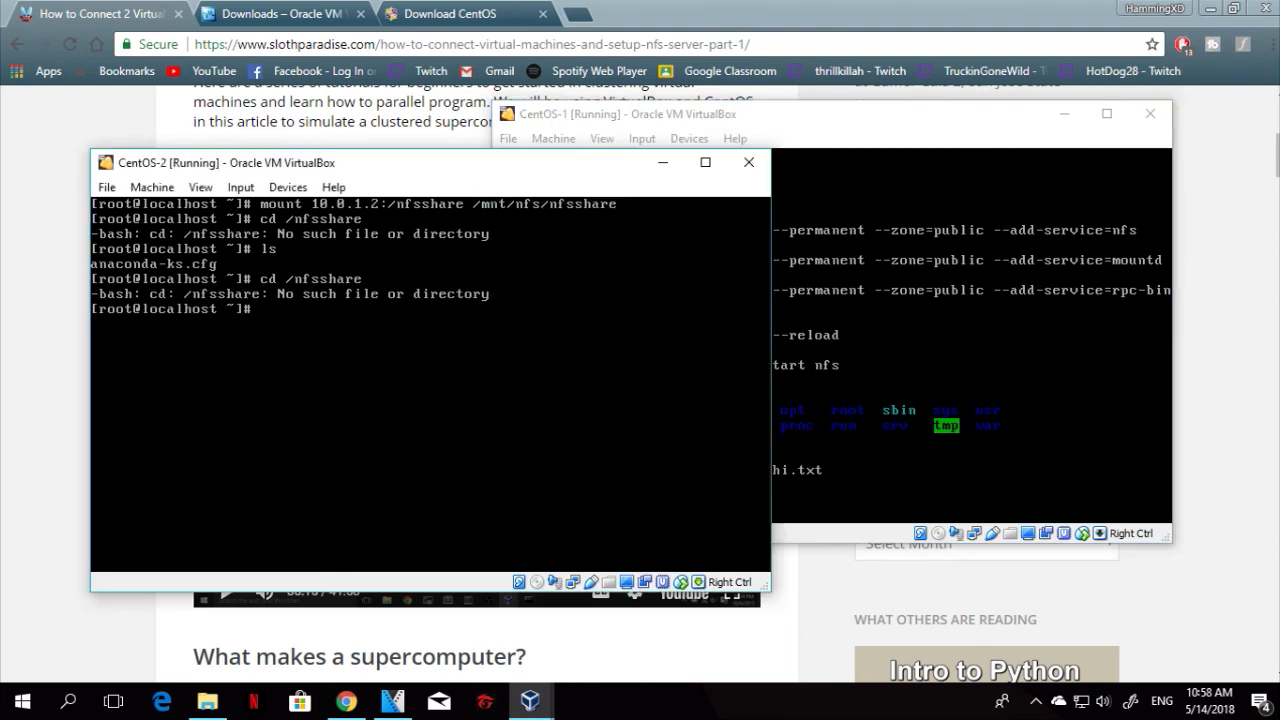
text(cd /mnt/nfs/nfsshare)
key(Return)
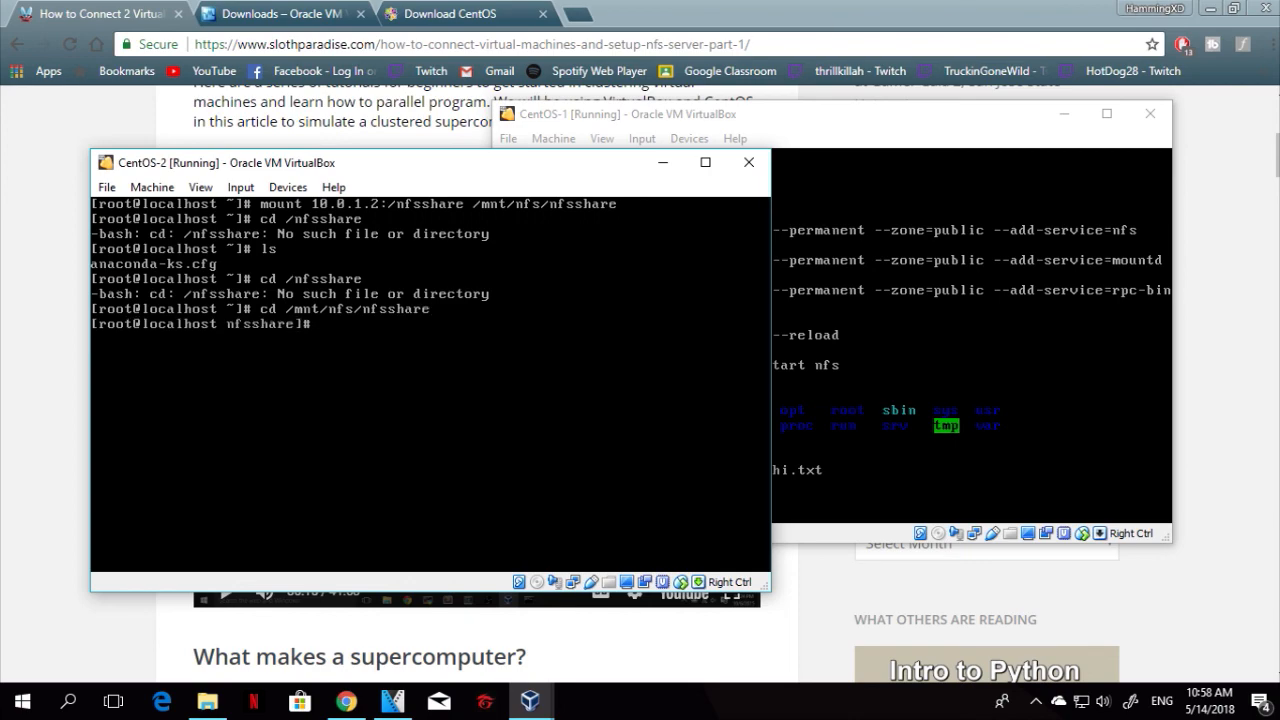
drag(779, 117, 791, 137)
text(ls)
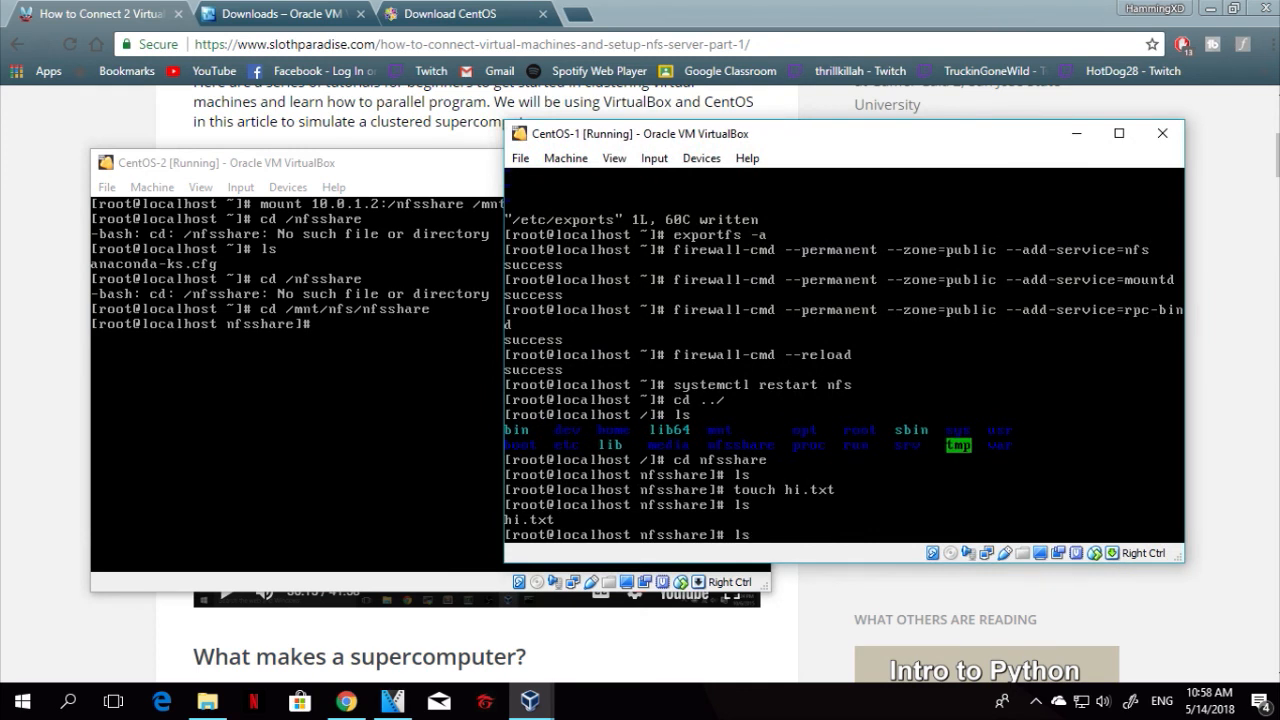
click(410, 192)
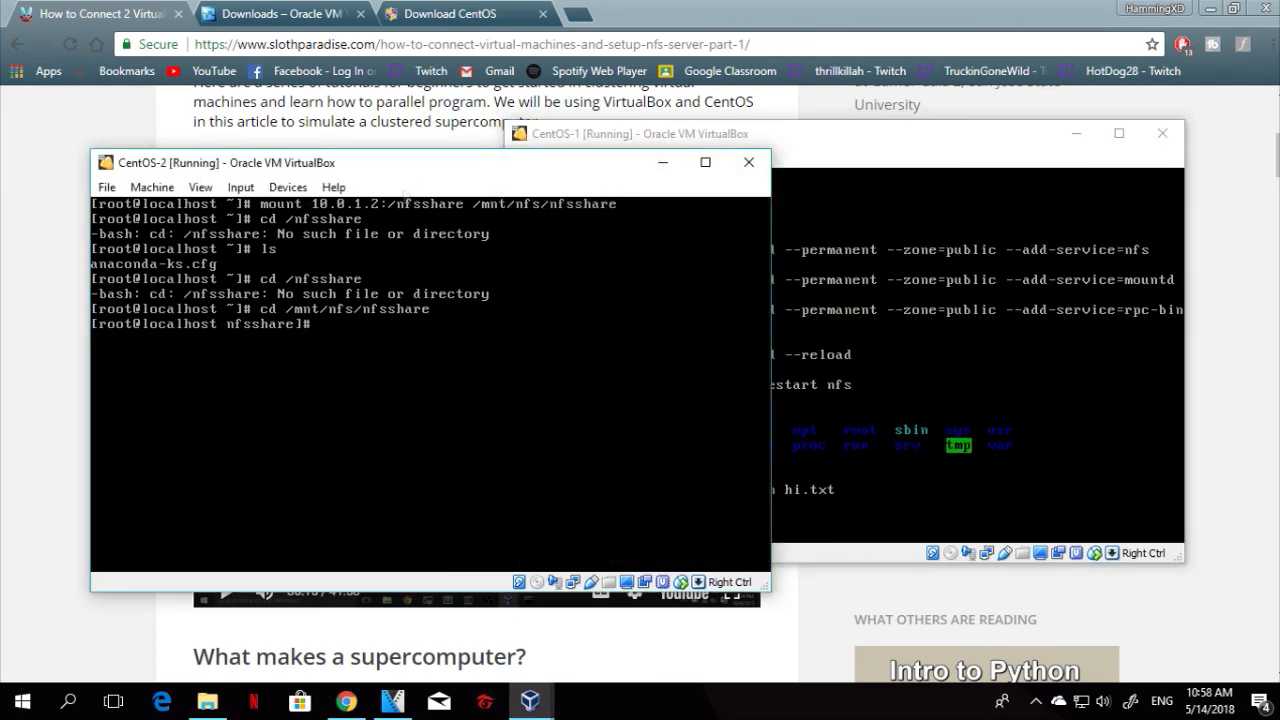
text(ls)
key(Return)
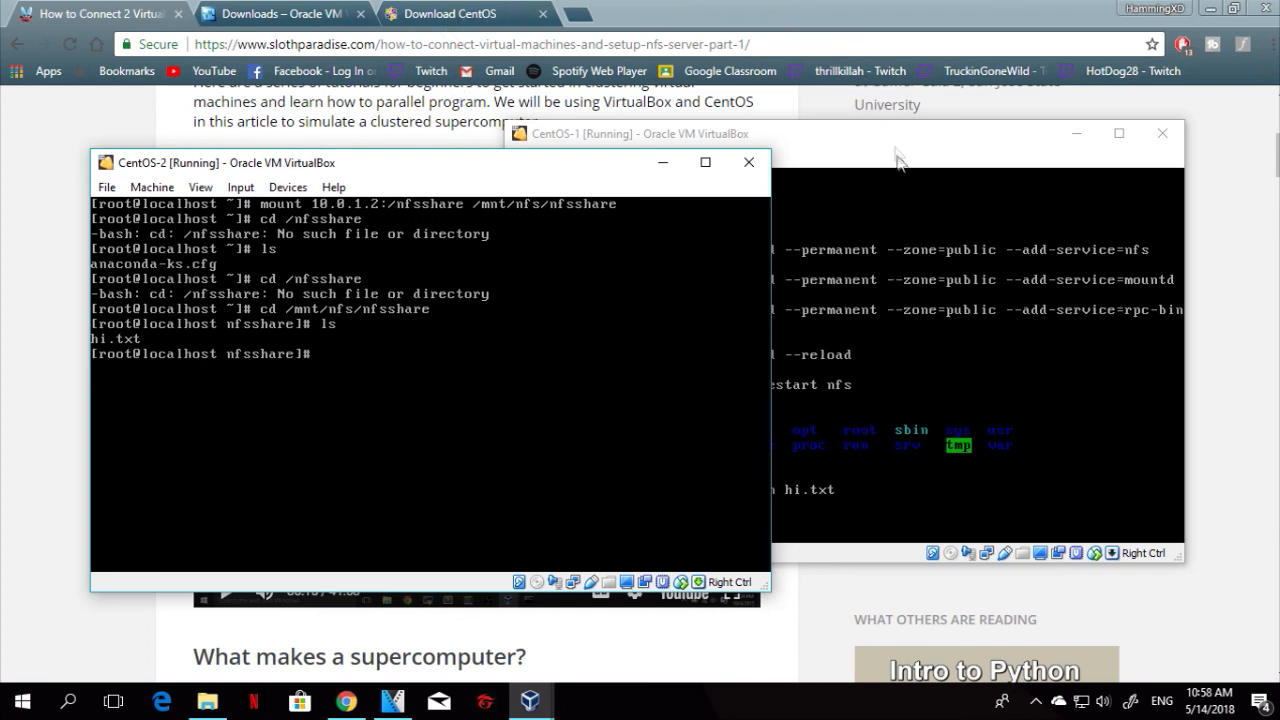
Return to the slothparadise guide in Chrome and review its address, title, introduction and prerequisites
drag(897, 152, 897, 172)
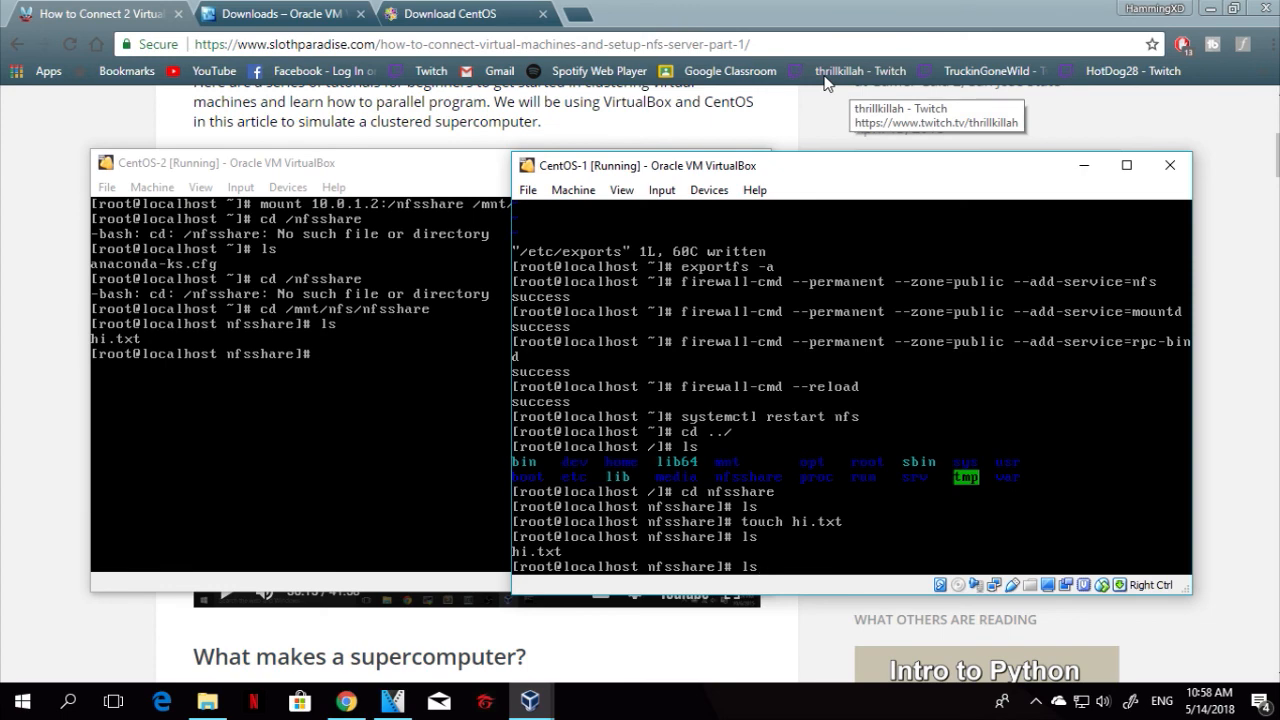
scroll(713, 105, up, 5)
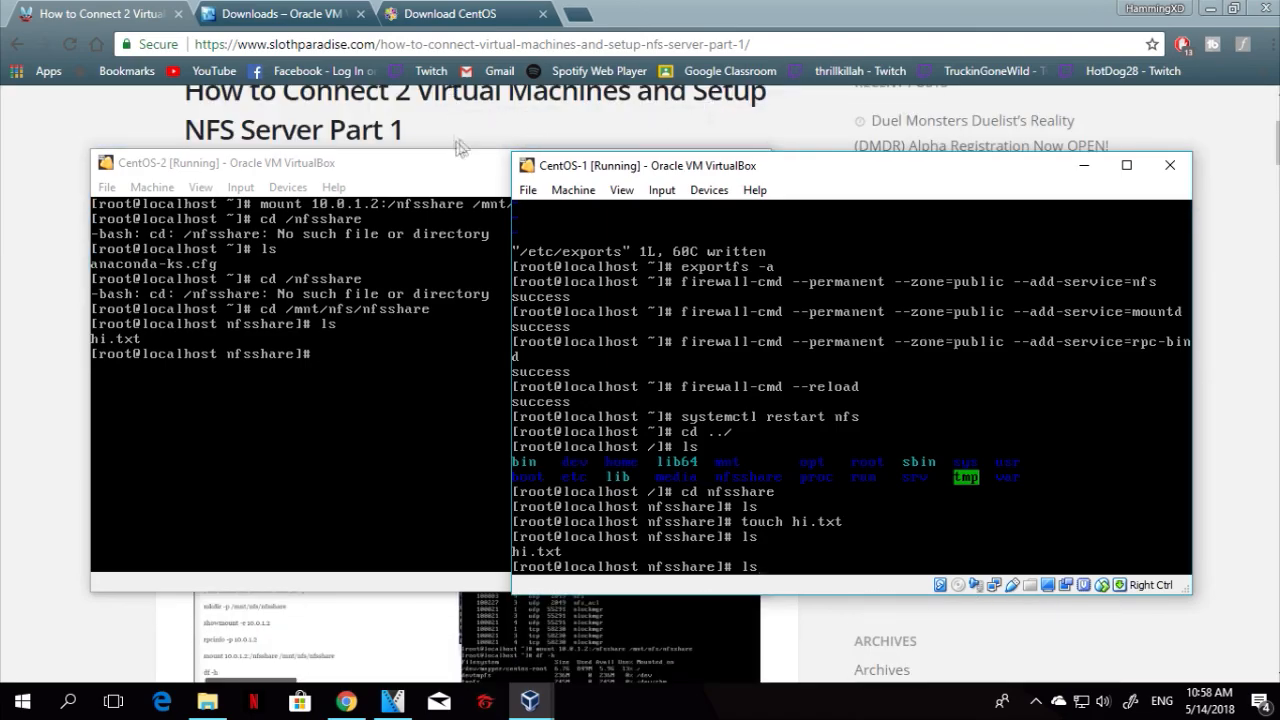
click(460, 145)
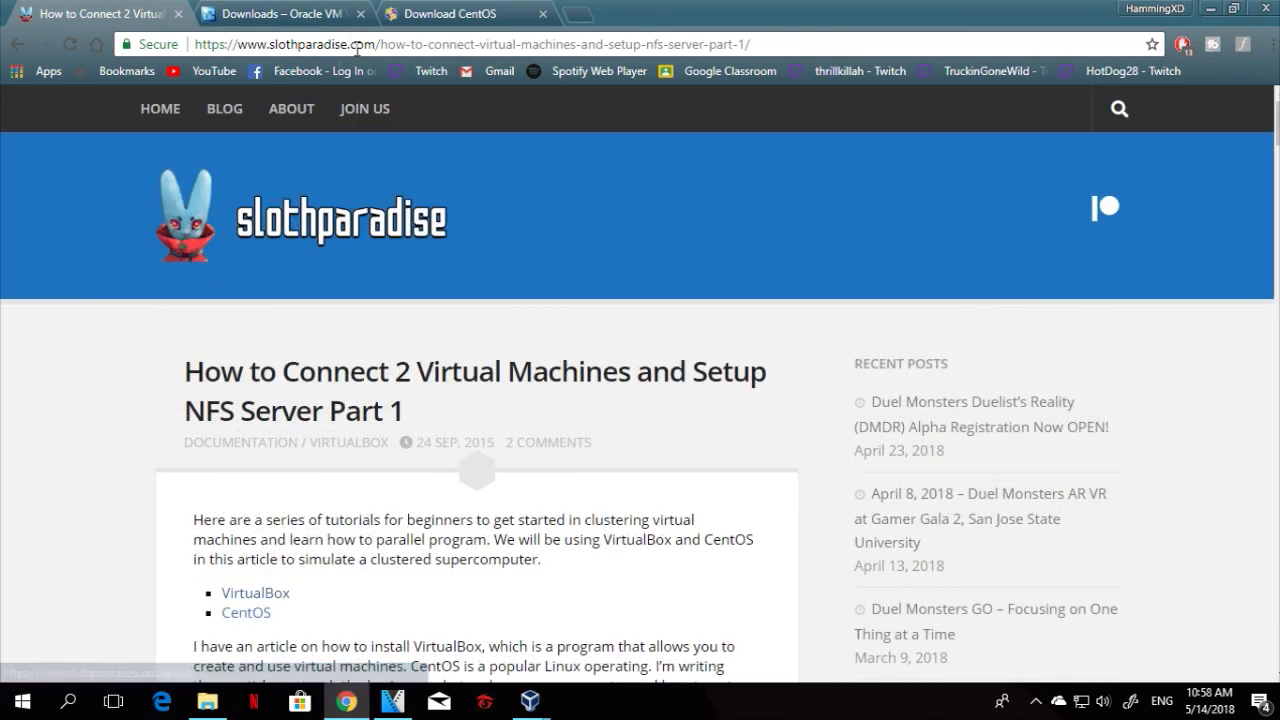
key(ctrl+l)
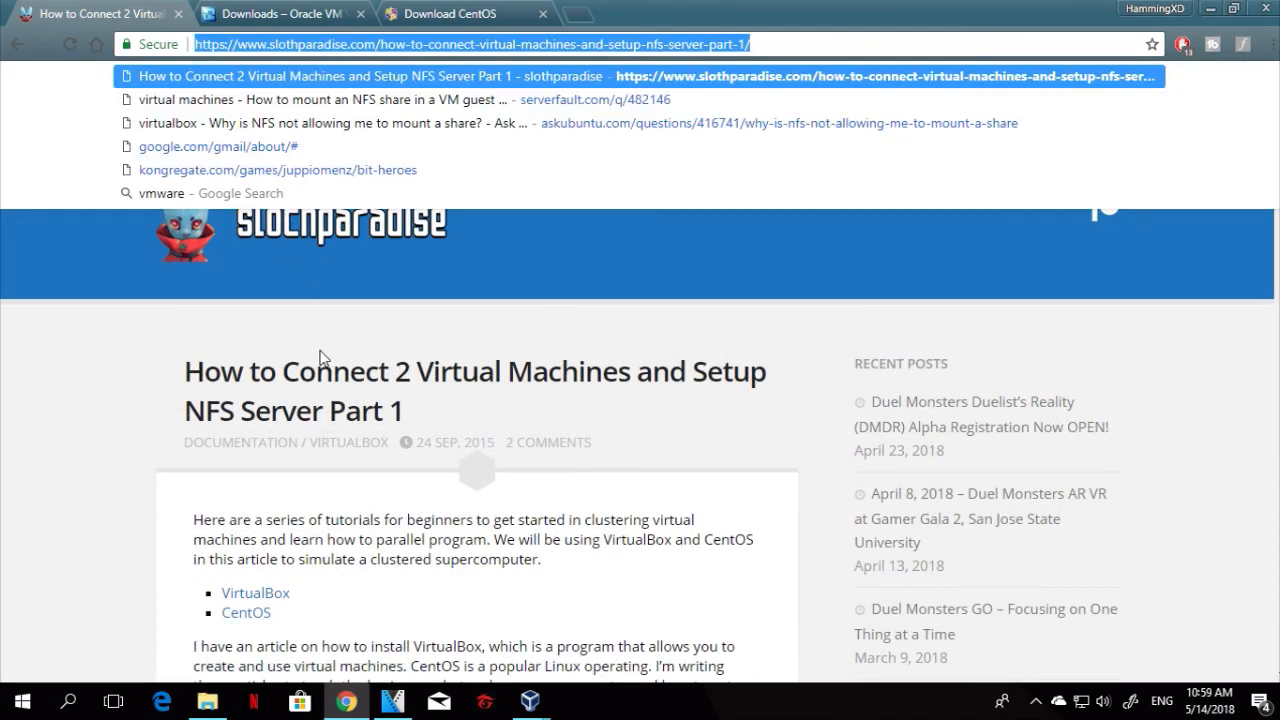
scroll(322, 352, down, 1)
scroll(310, 350, up, 1)
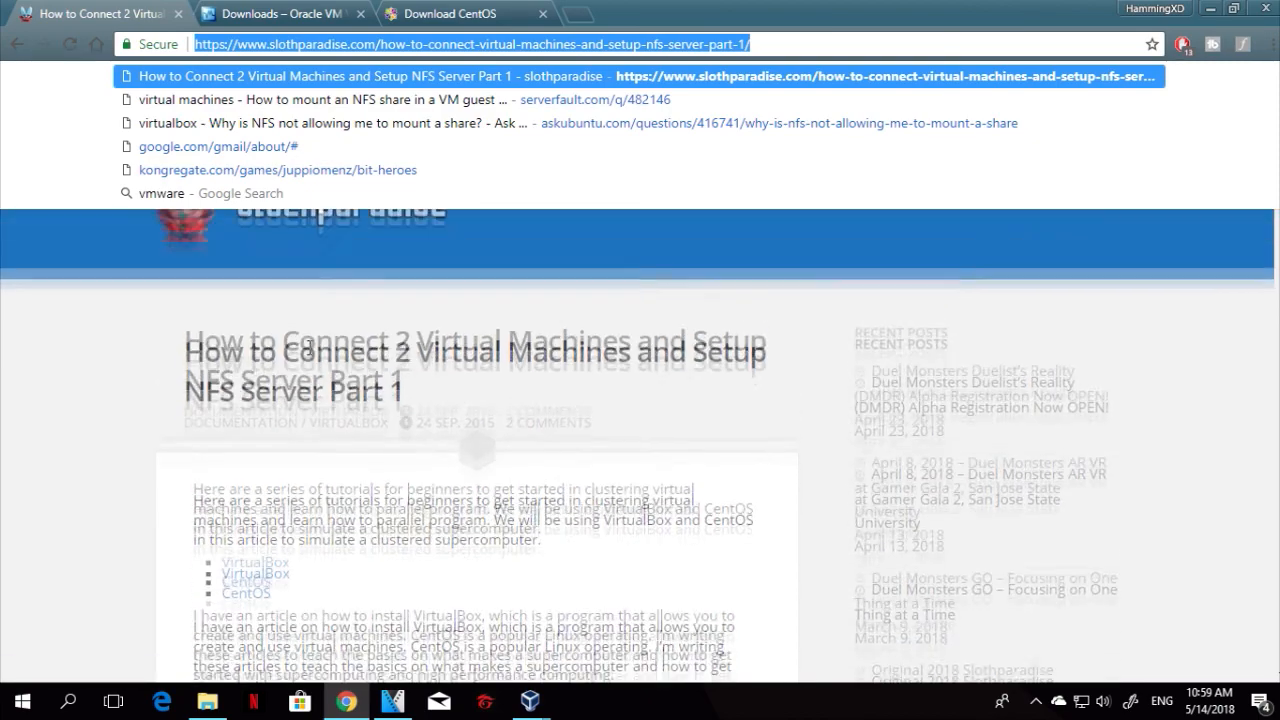
click(310, 347)
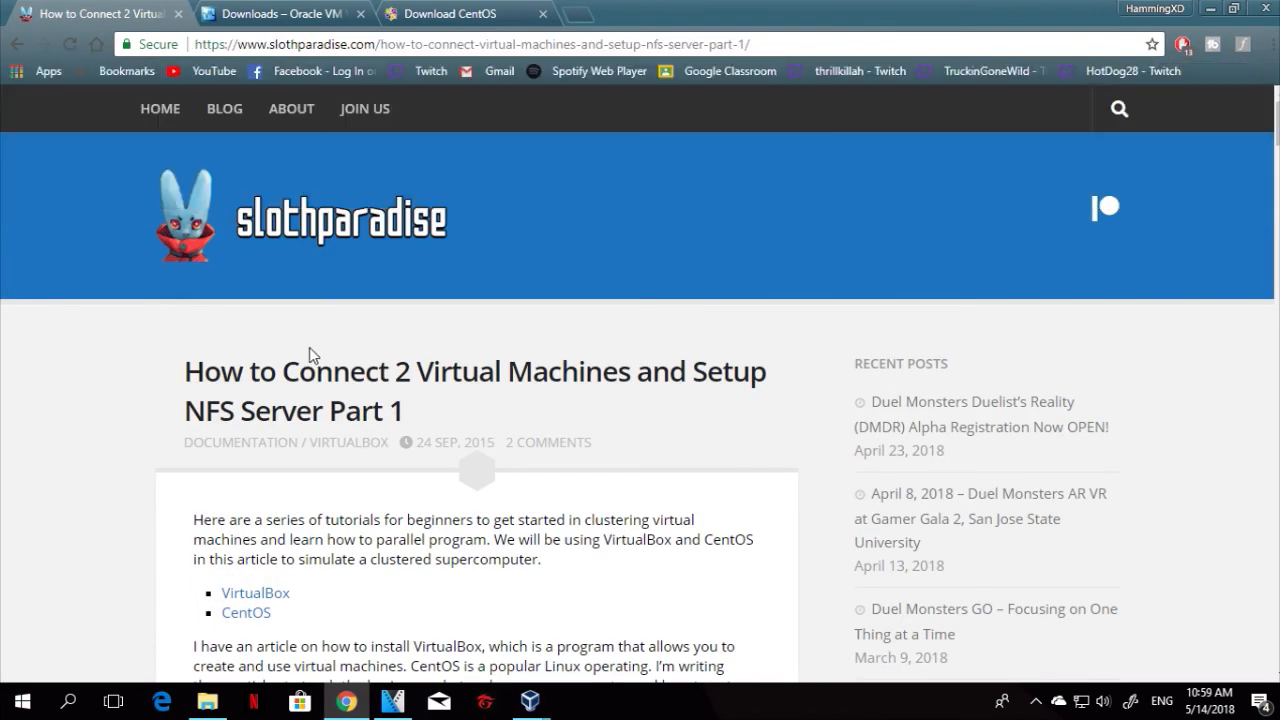
scroll(310, 350, down, 10)
scroll(310, 355, down, 3)
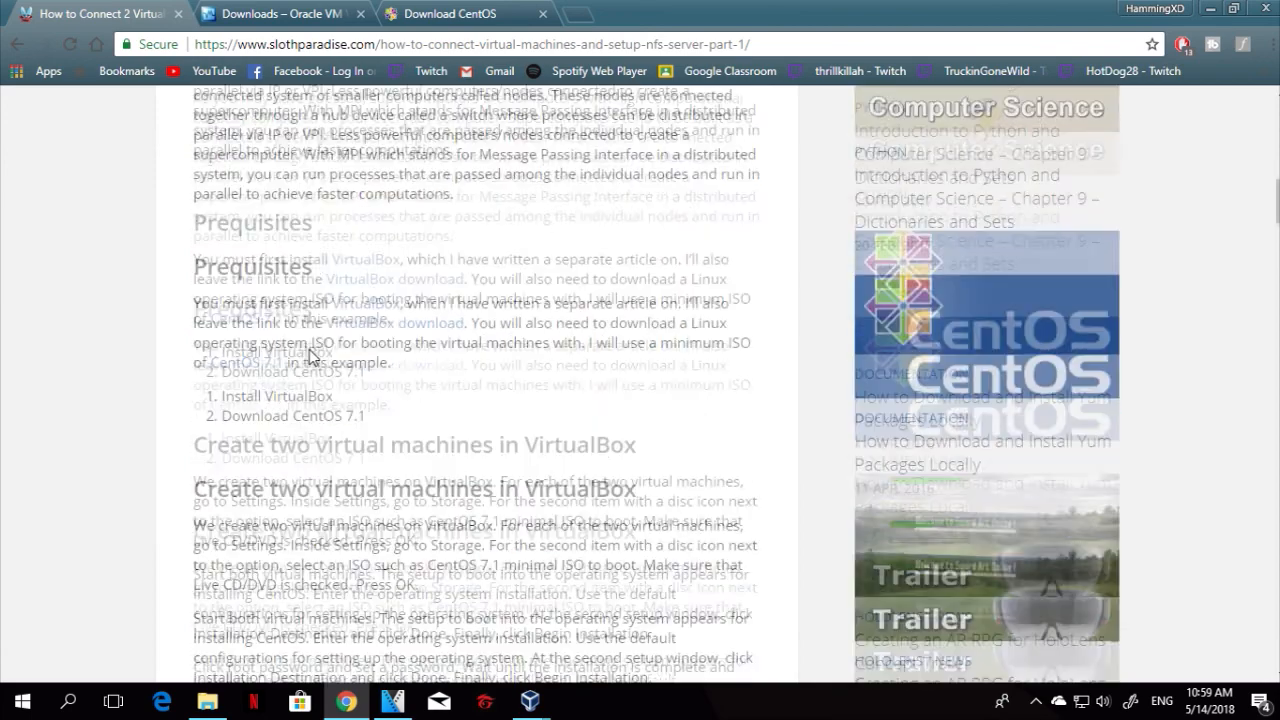